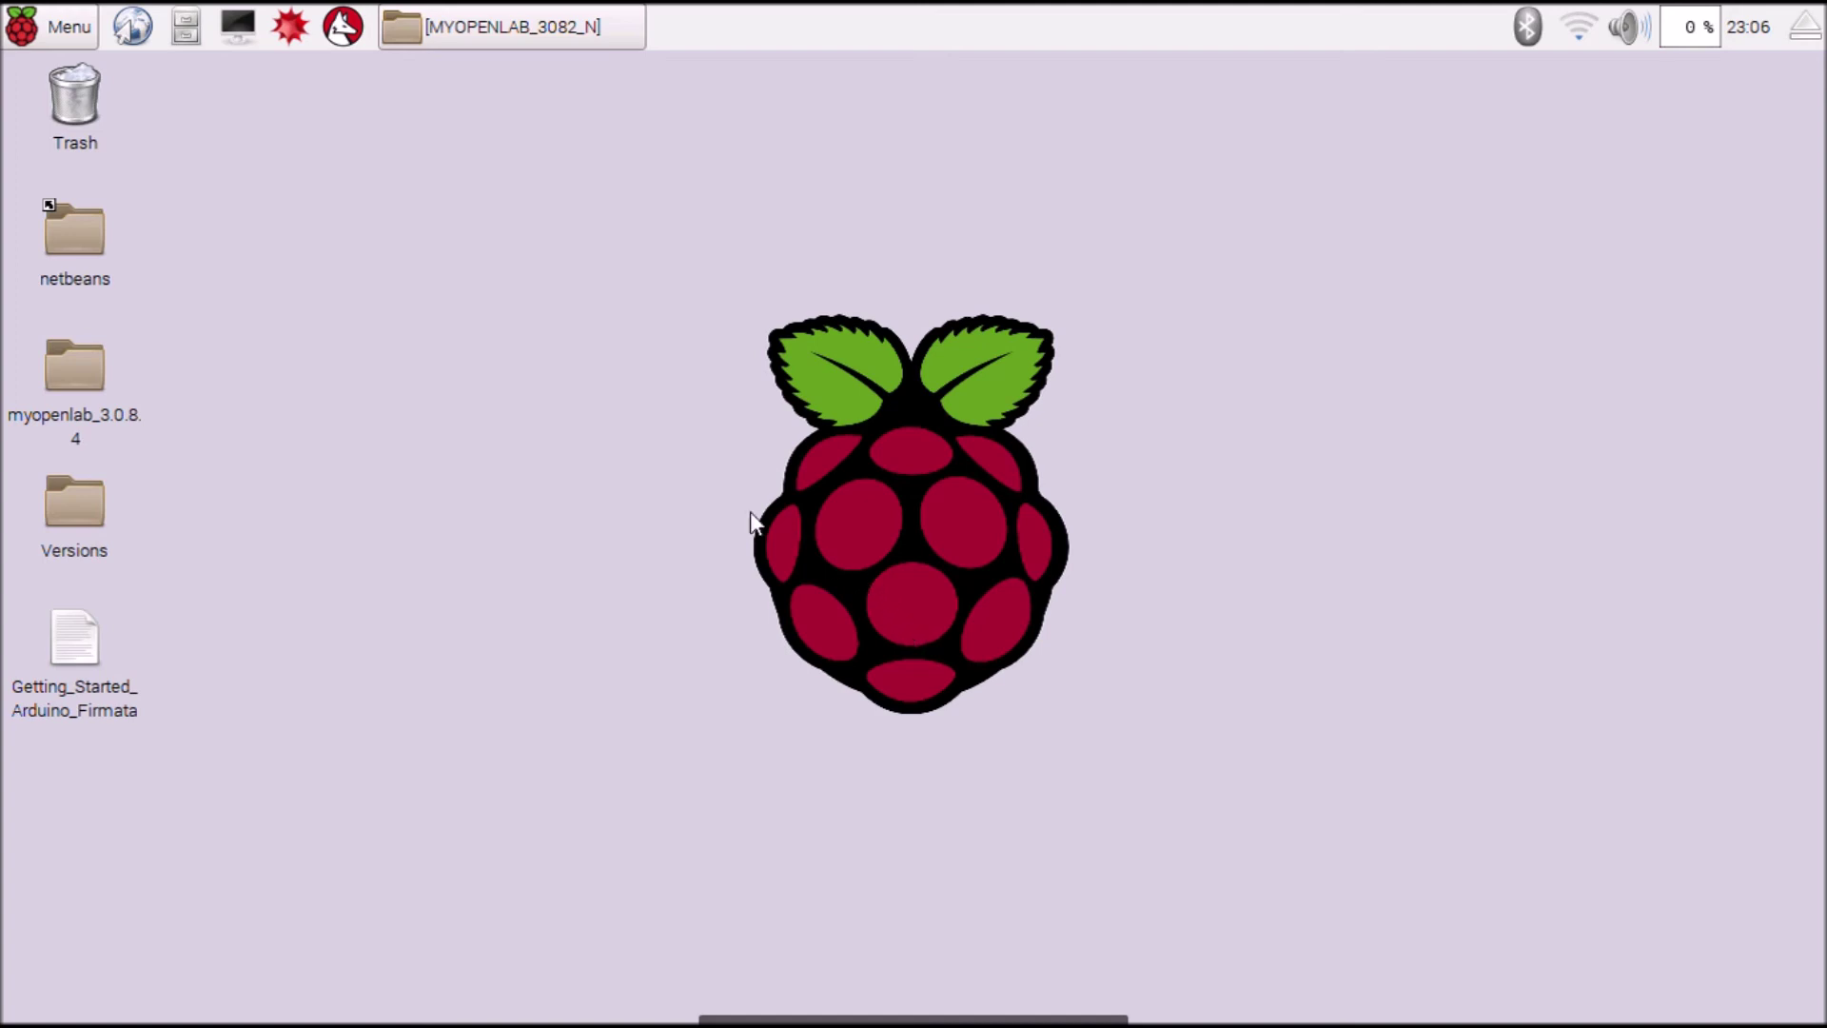
# Step: Open the Getting_Started_Arduino_Firmata notes, highlight step 01's three lines, and open a terminal
pyautogui.click(82, 632)
pyautogui.doubleClick(82, 632)
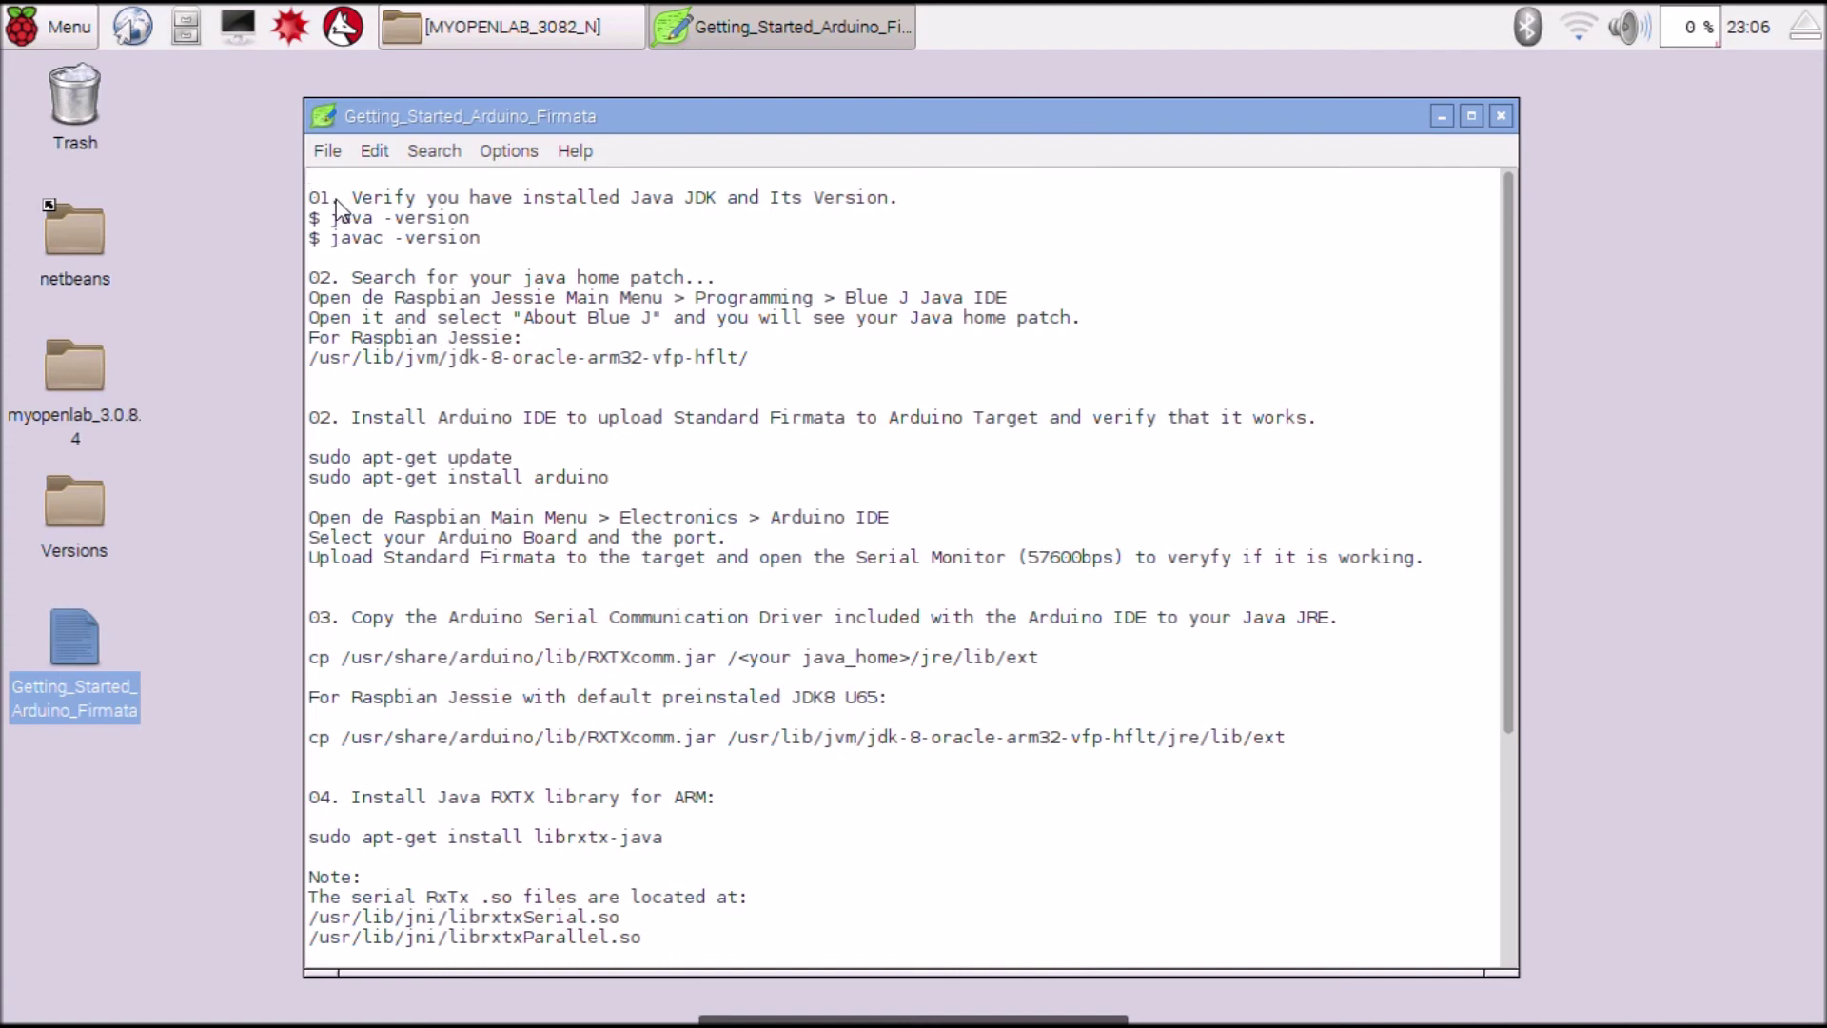
pyautogui.moveTo(309, 198); pyautogui.dragTo(476, 391)
pyautogui.click(476, 391)
pyautogui.moveTo(504, 259); pyautogui.dragTo(316, 202)
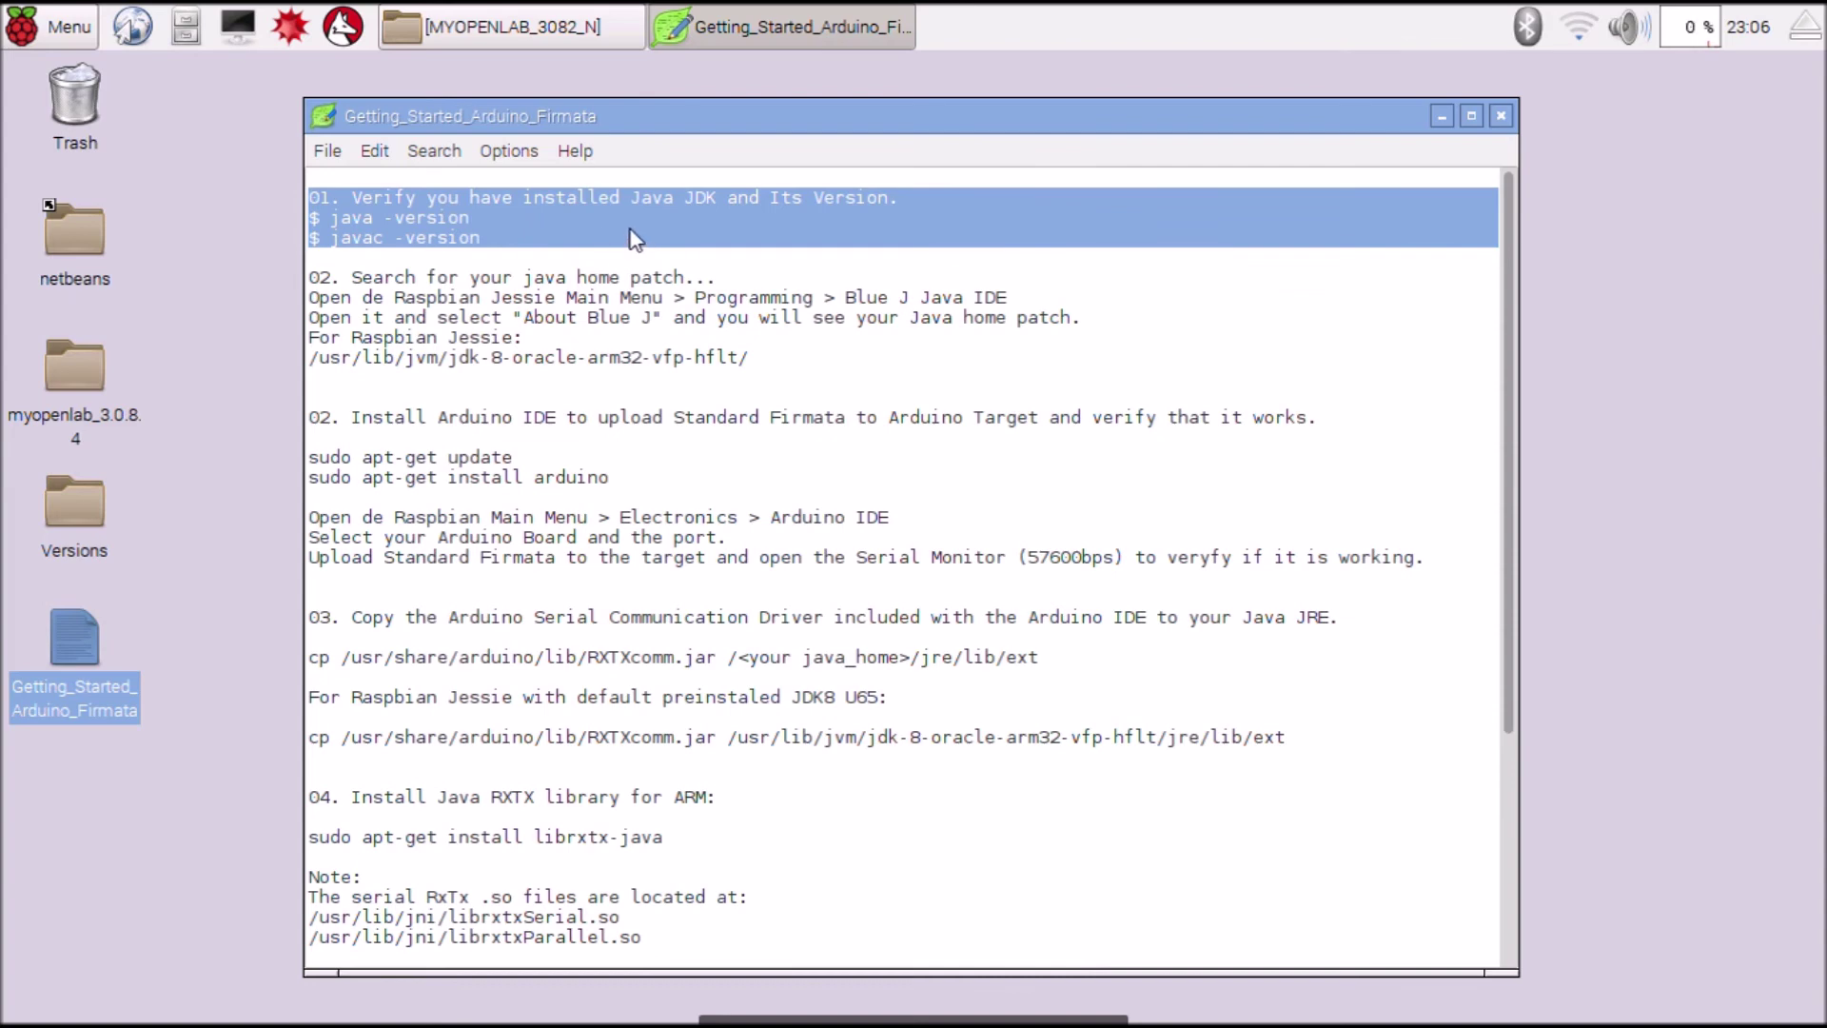
pyautogui.click(237, 26)
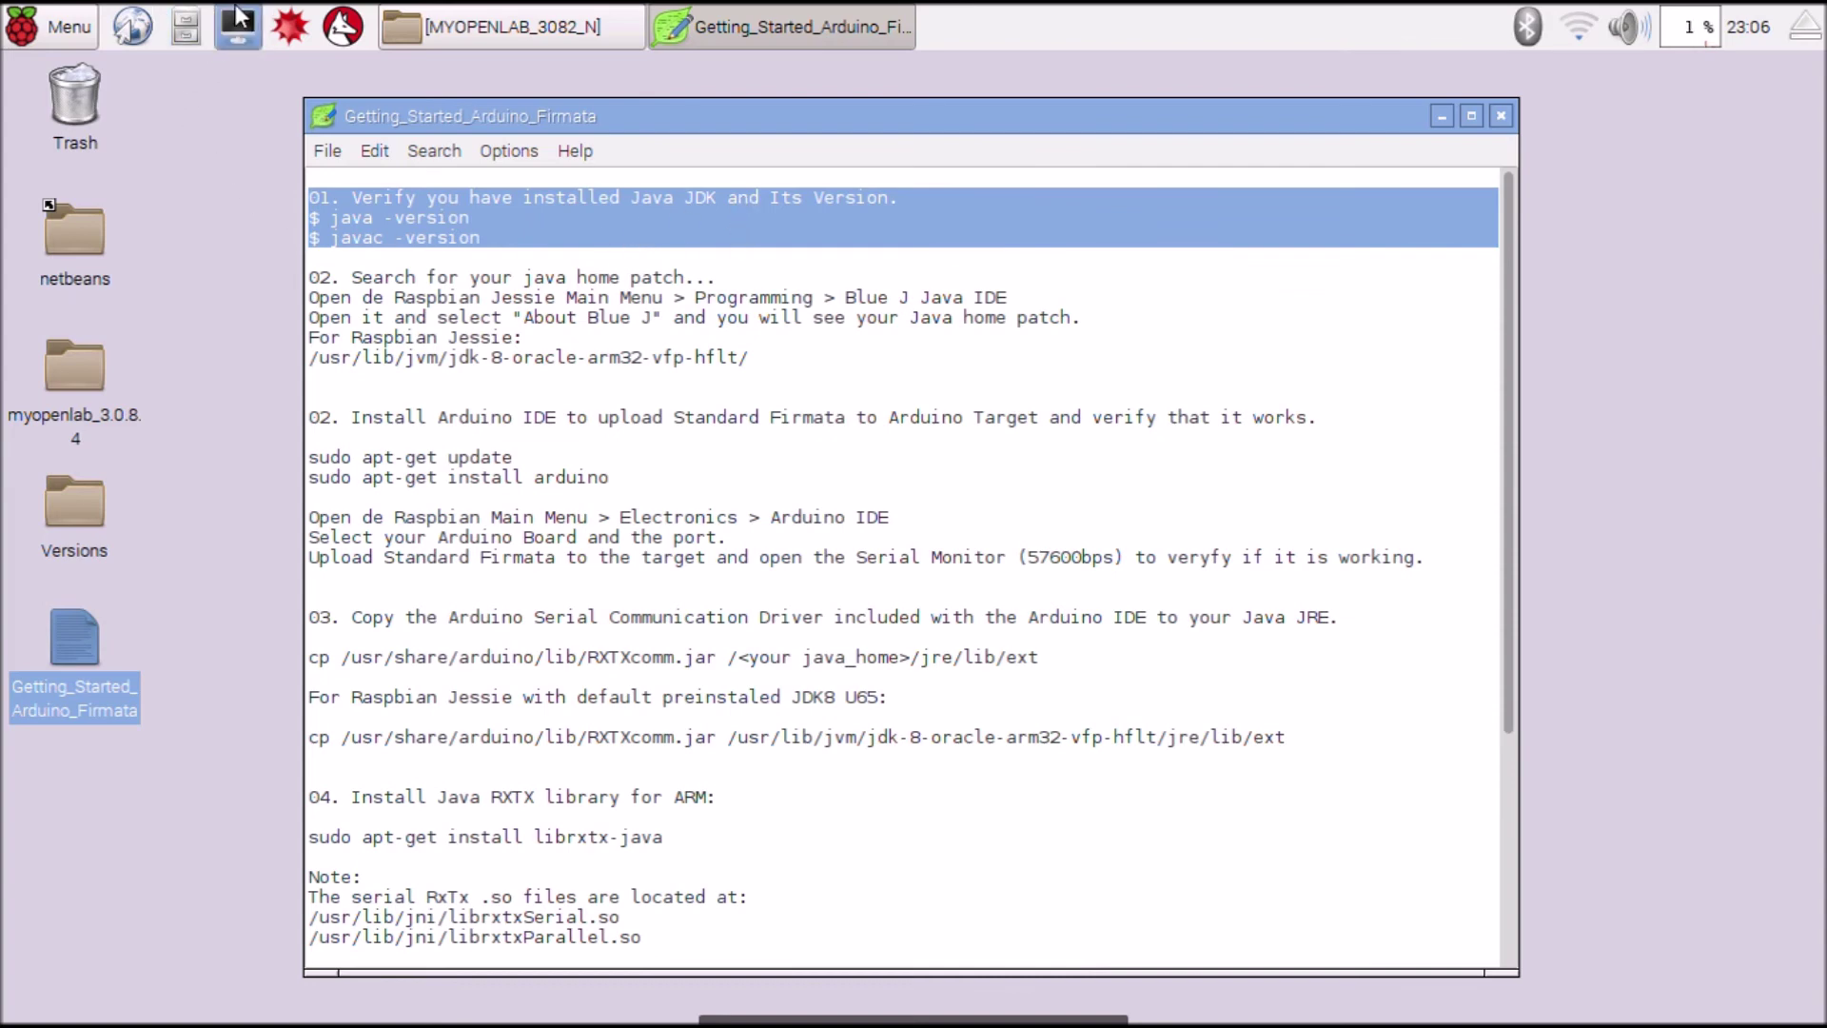
# Step: Run java -version in the terminal, confirming Java 1.8.0_65 is installed
pyautogui.moveTo(1408, 610); pyautogui.dragTo(1339, 435)
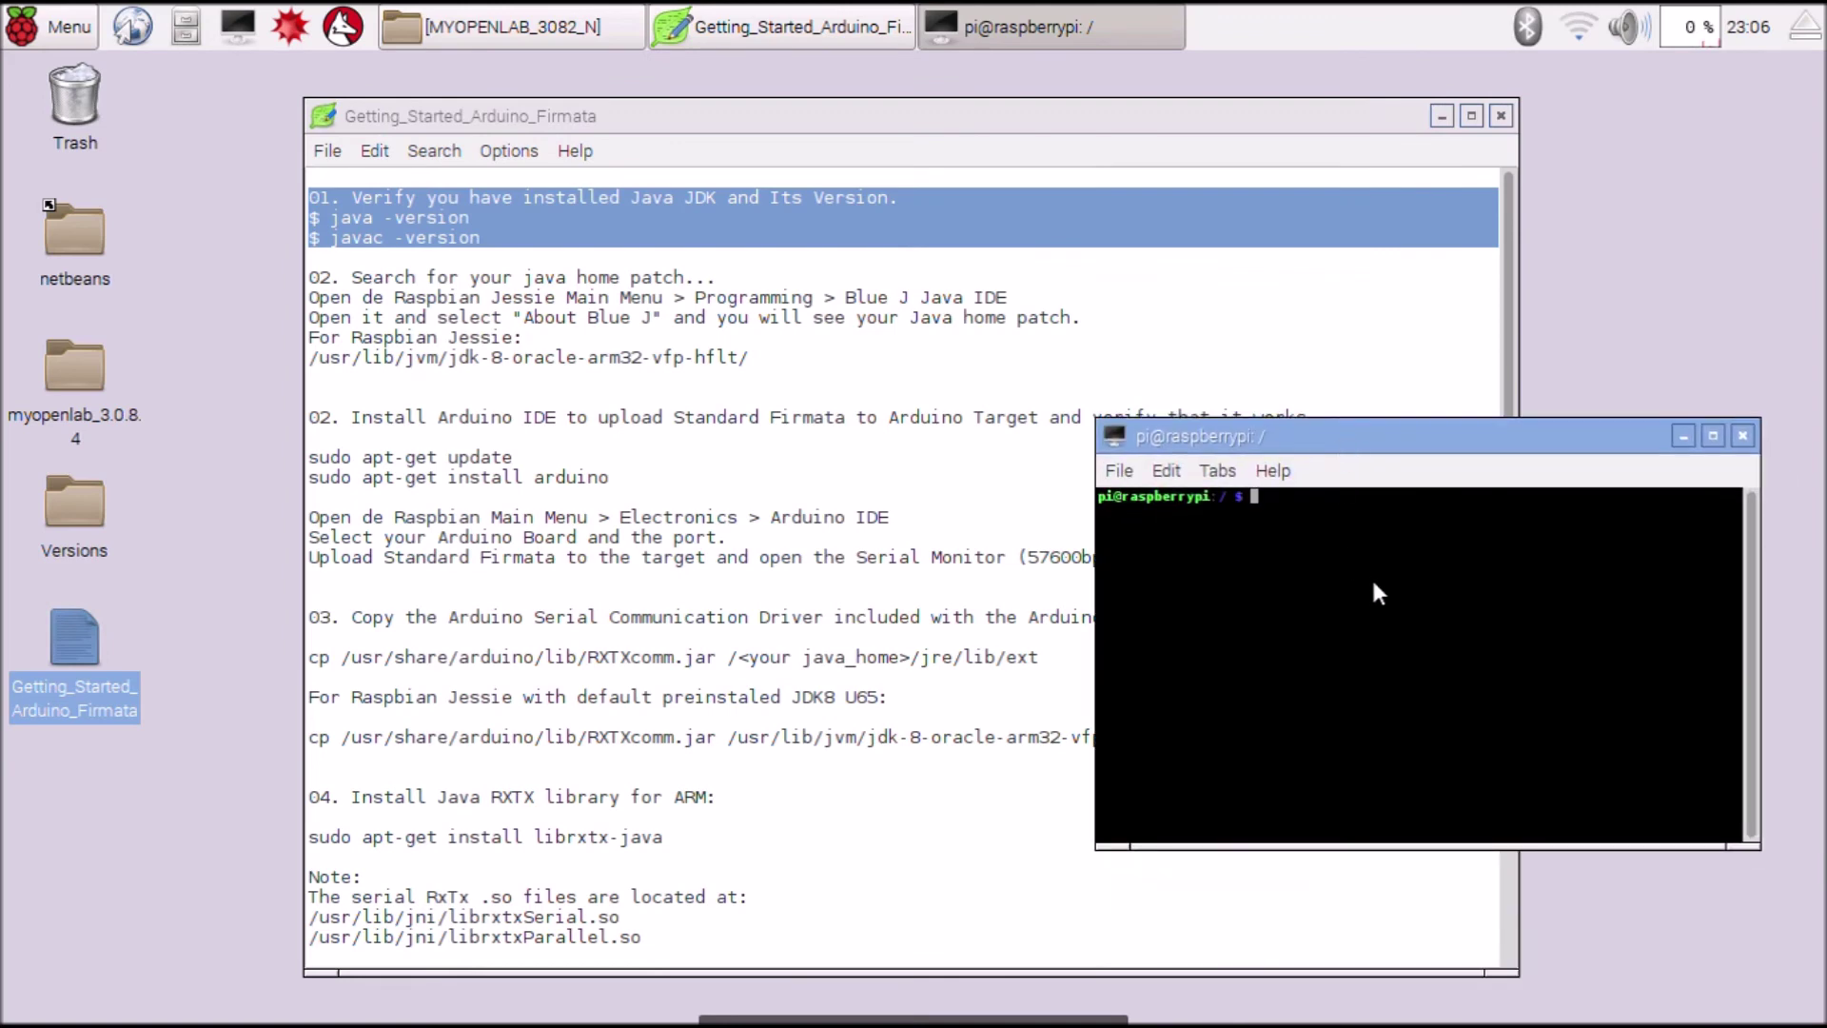
pyautogui.write('java ')
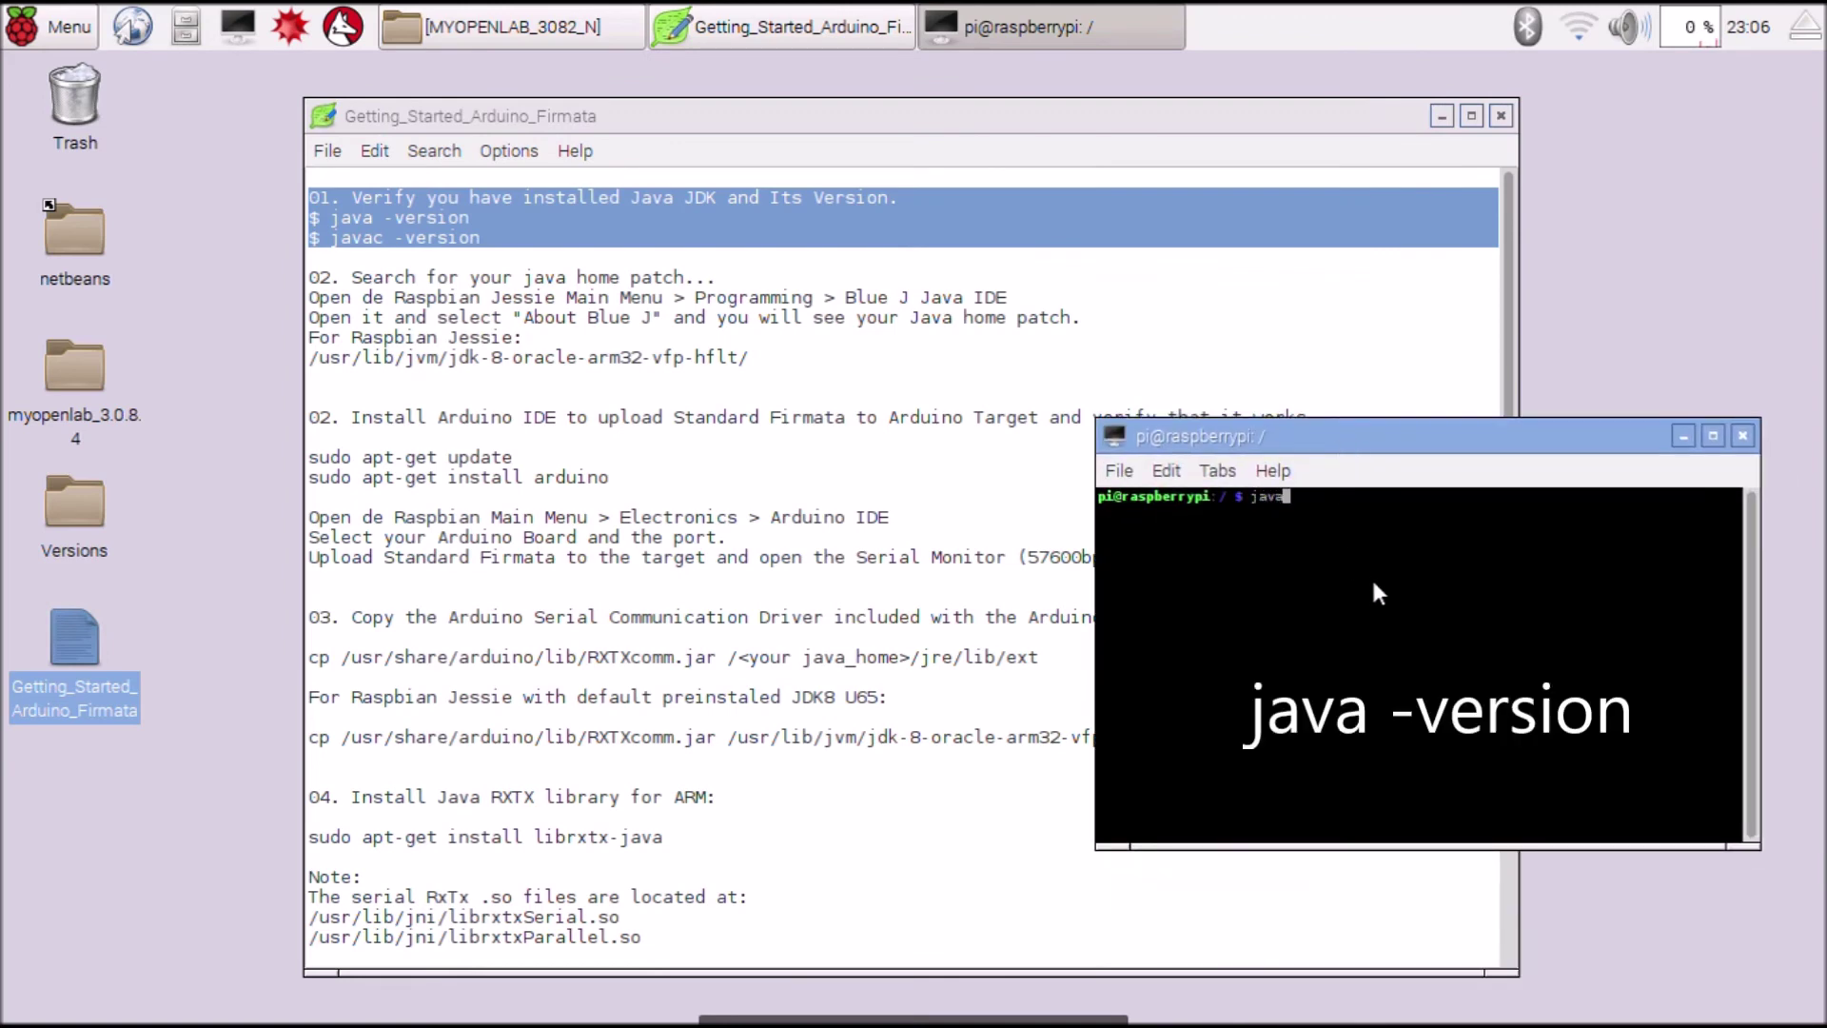
pyautogui.write('-version')
pyautogui.press('Return')
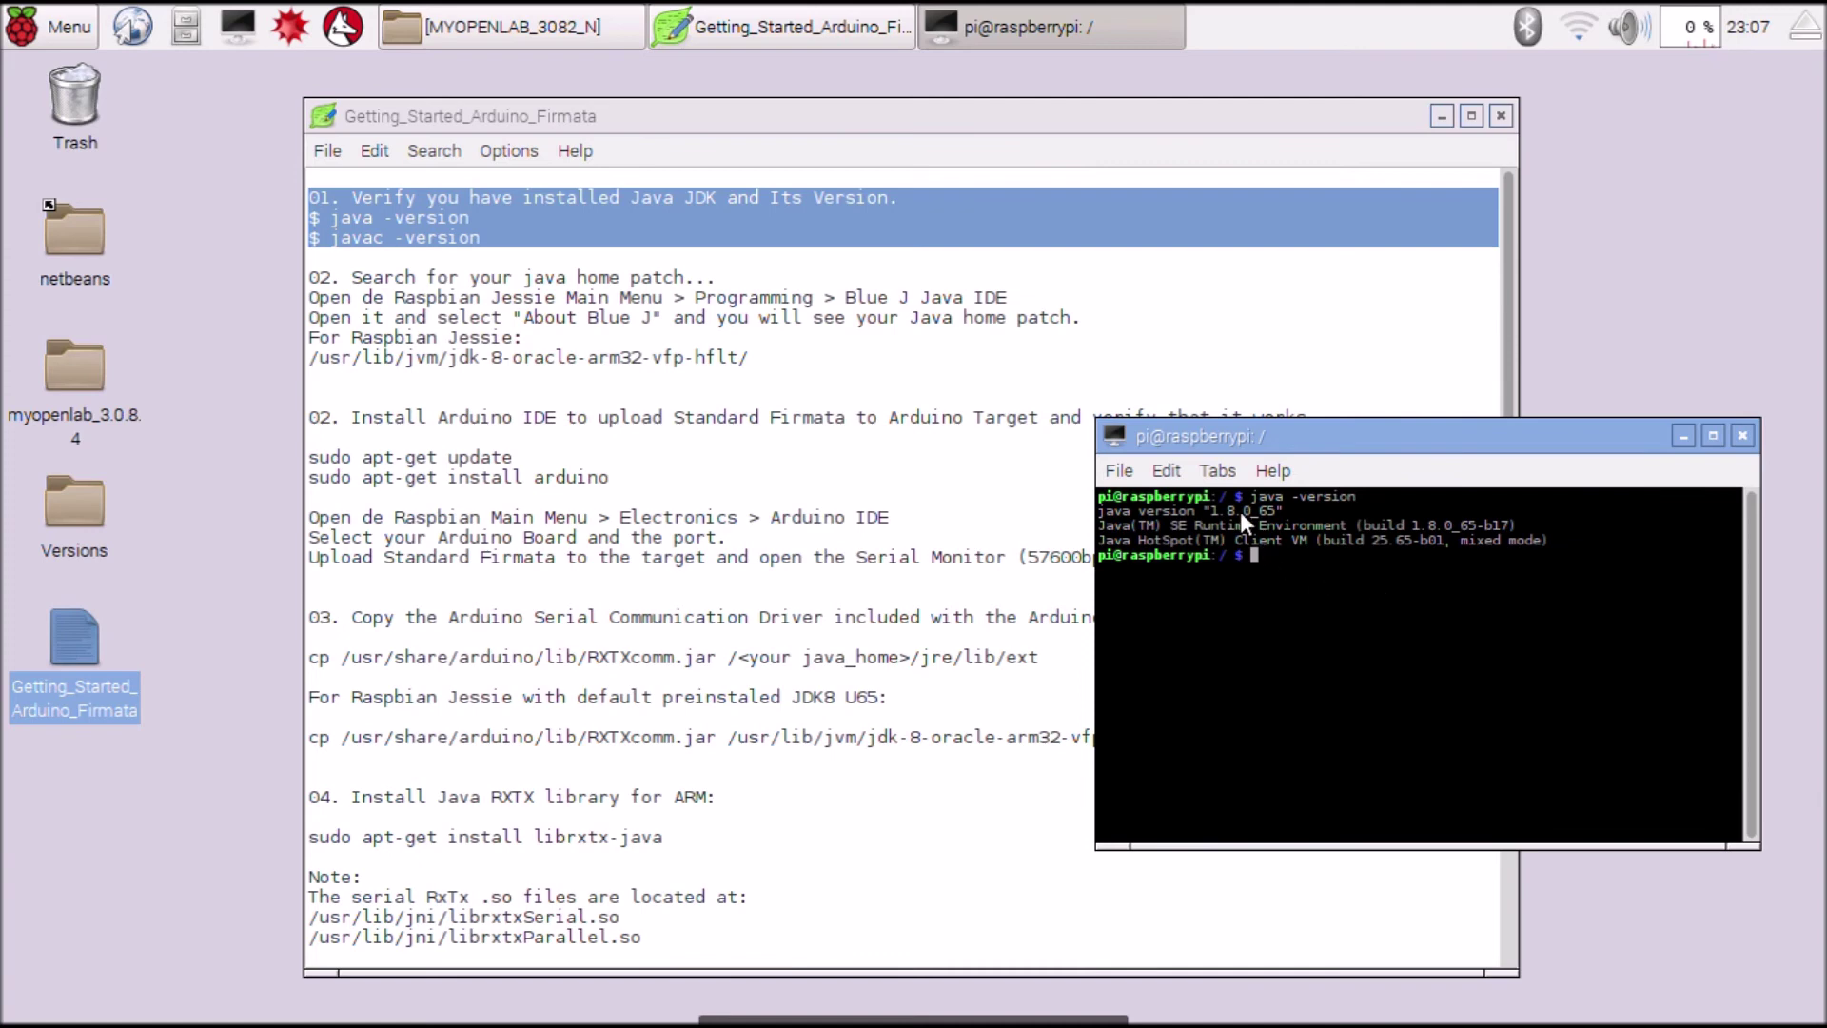
pyautogui.moveTo(1260, 515); pyautogui.dragTo(1287, 516)
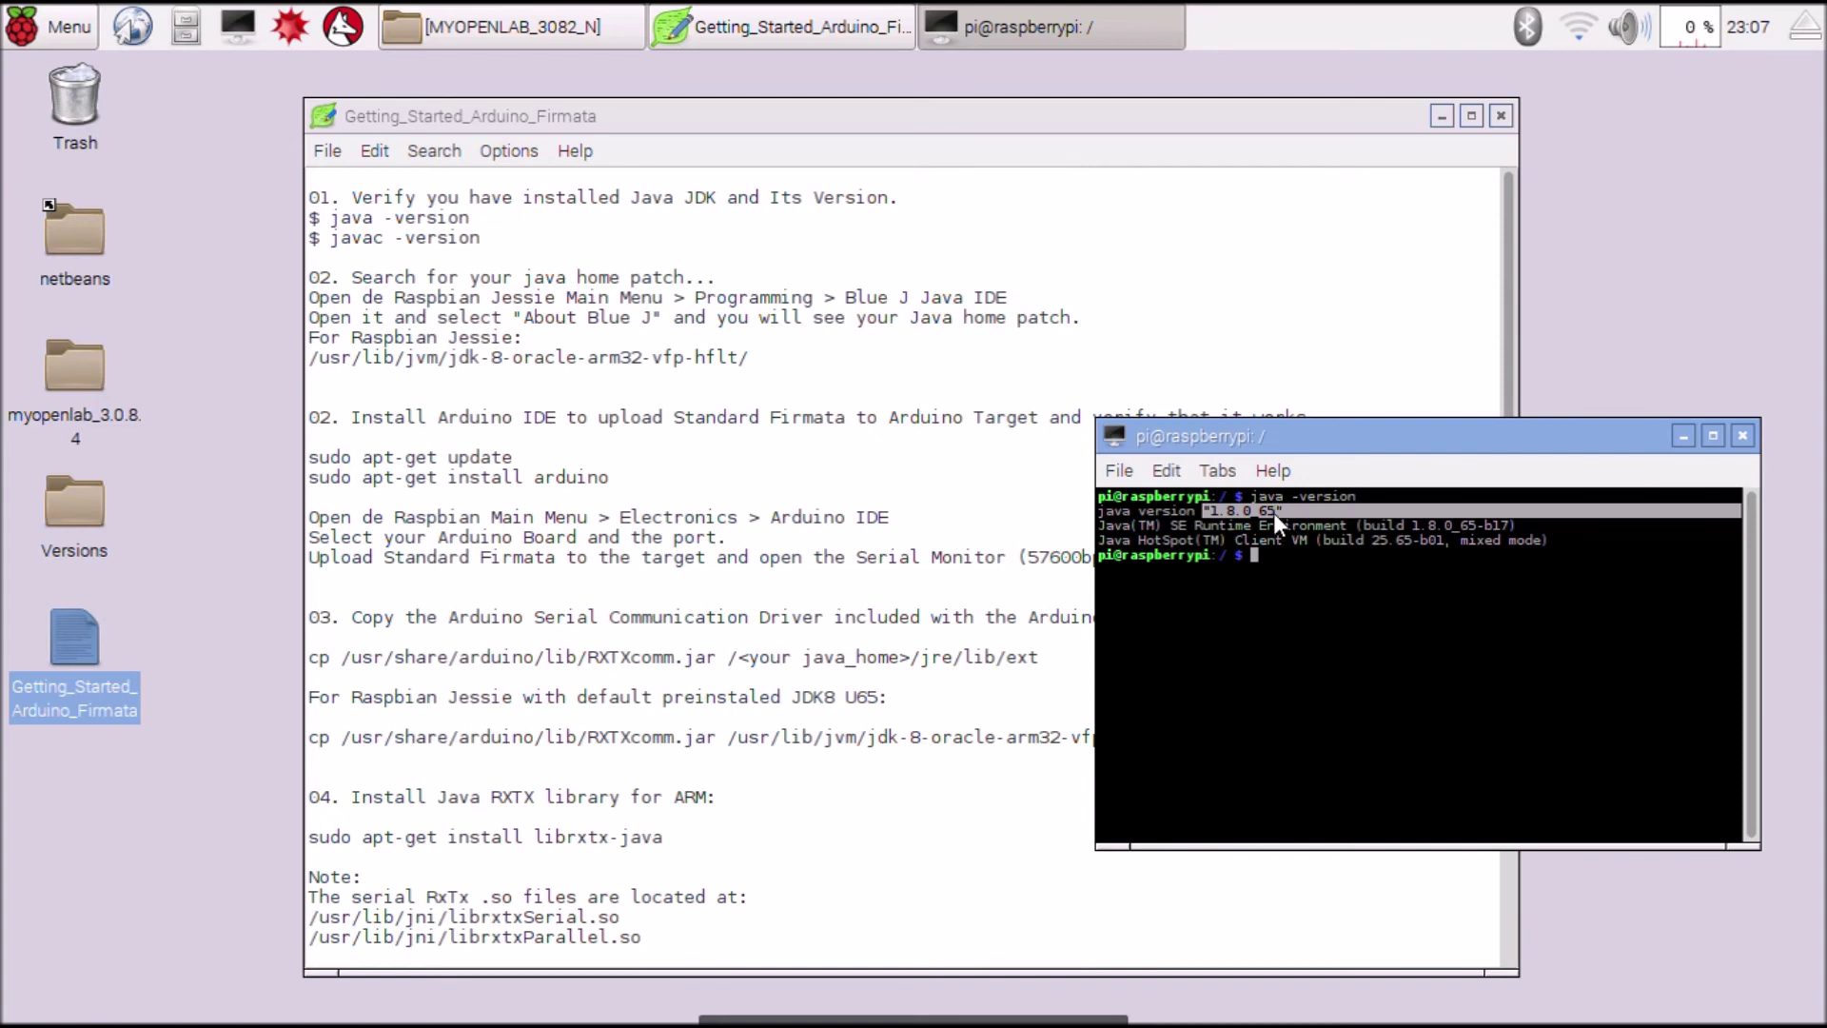
pyautogui.click(1346, 611)
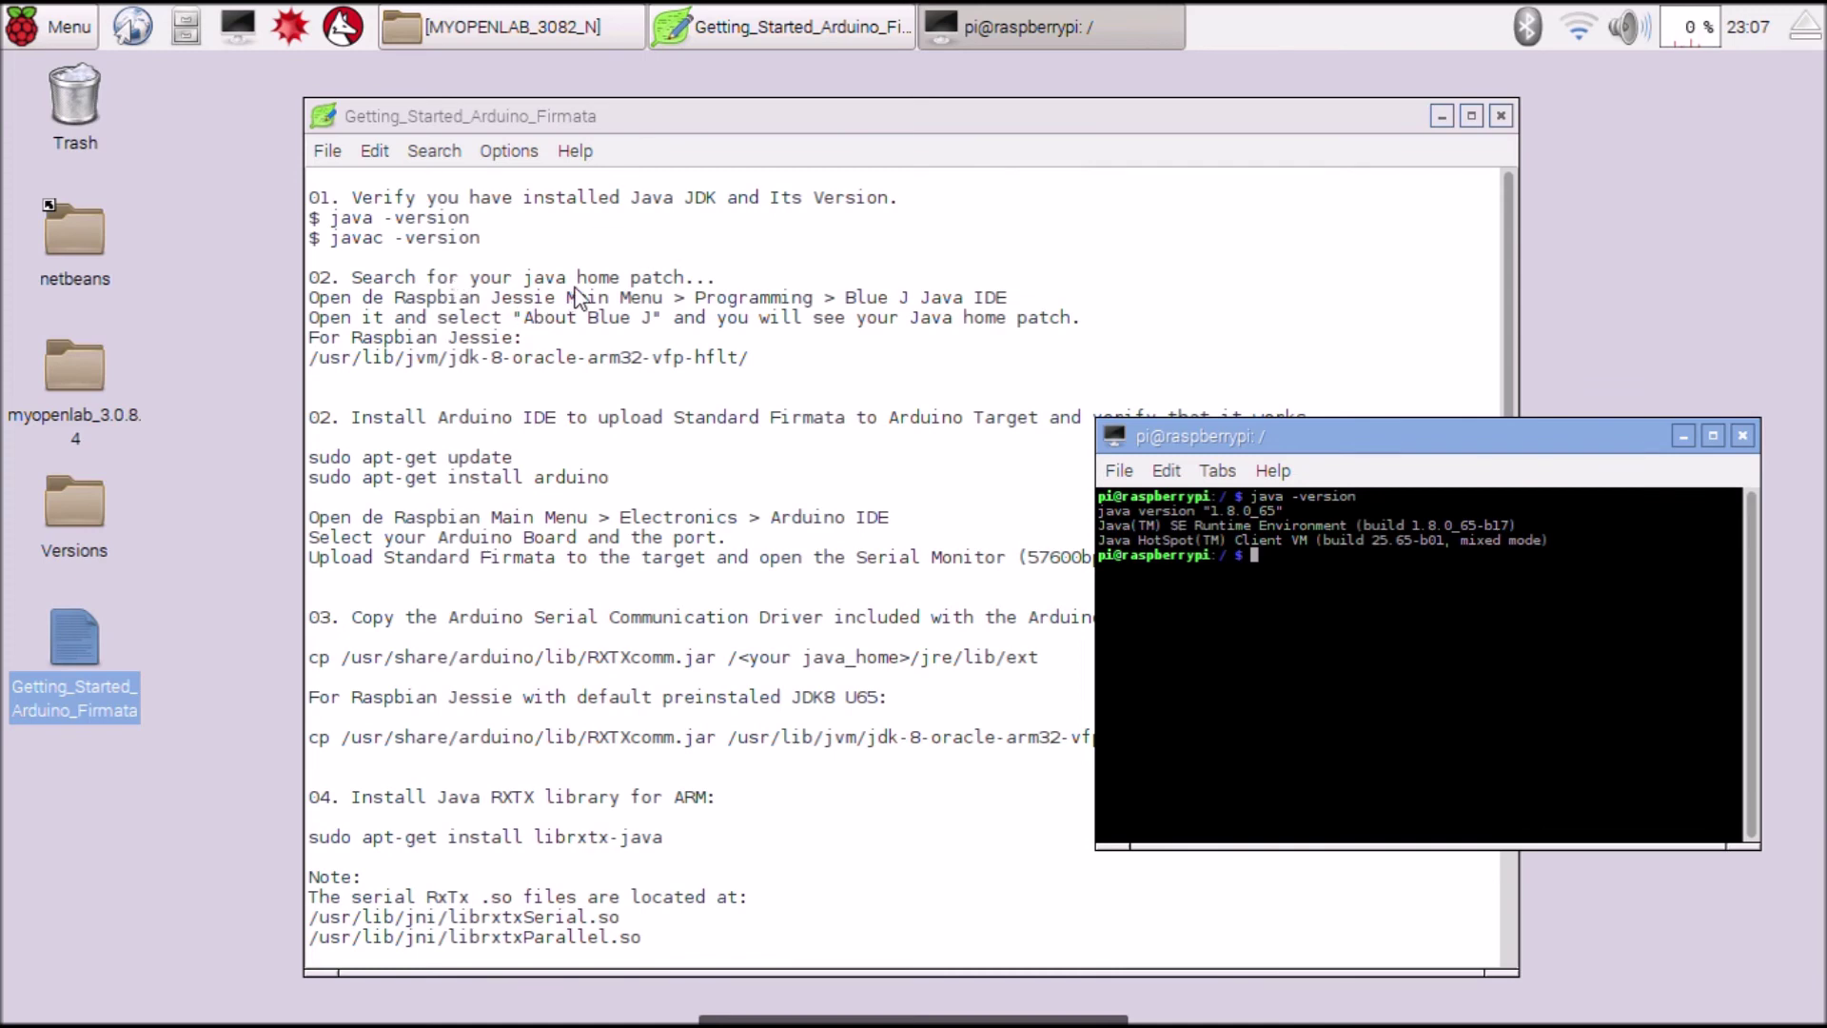
# Step: Highlight the Raspbian Jessie Java home path in the notes and launch the BlueJ Java IDE
pyautogui.click(329, 358)
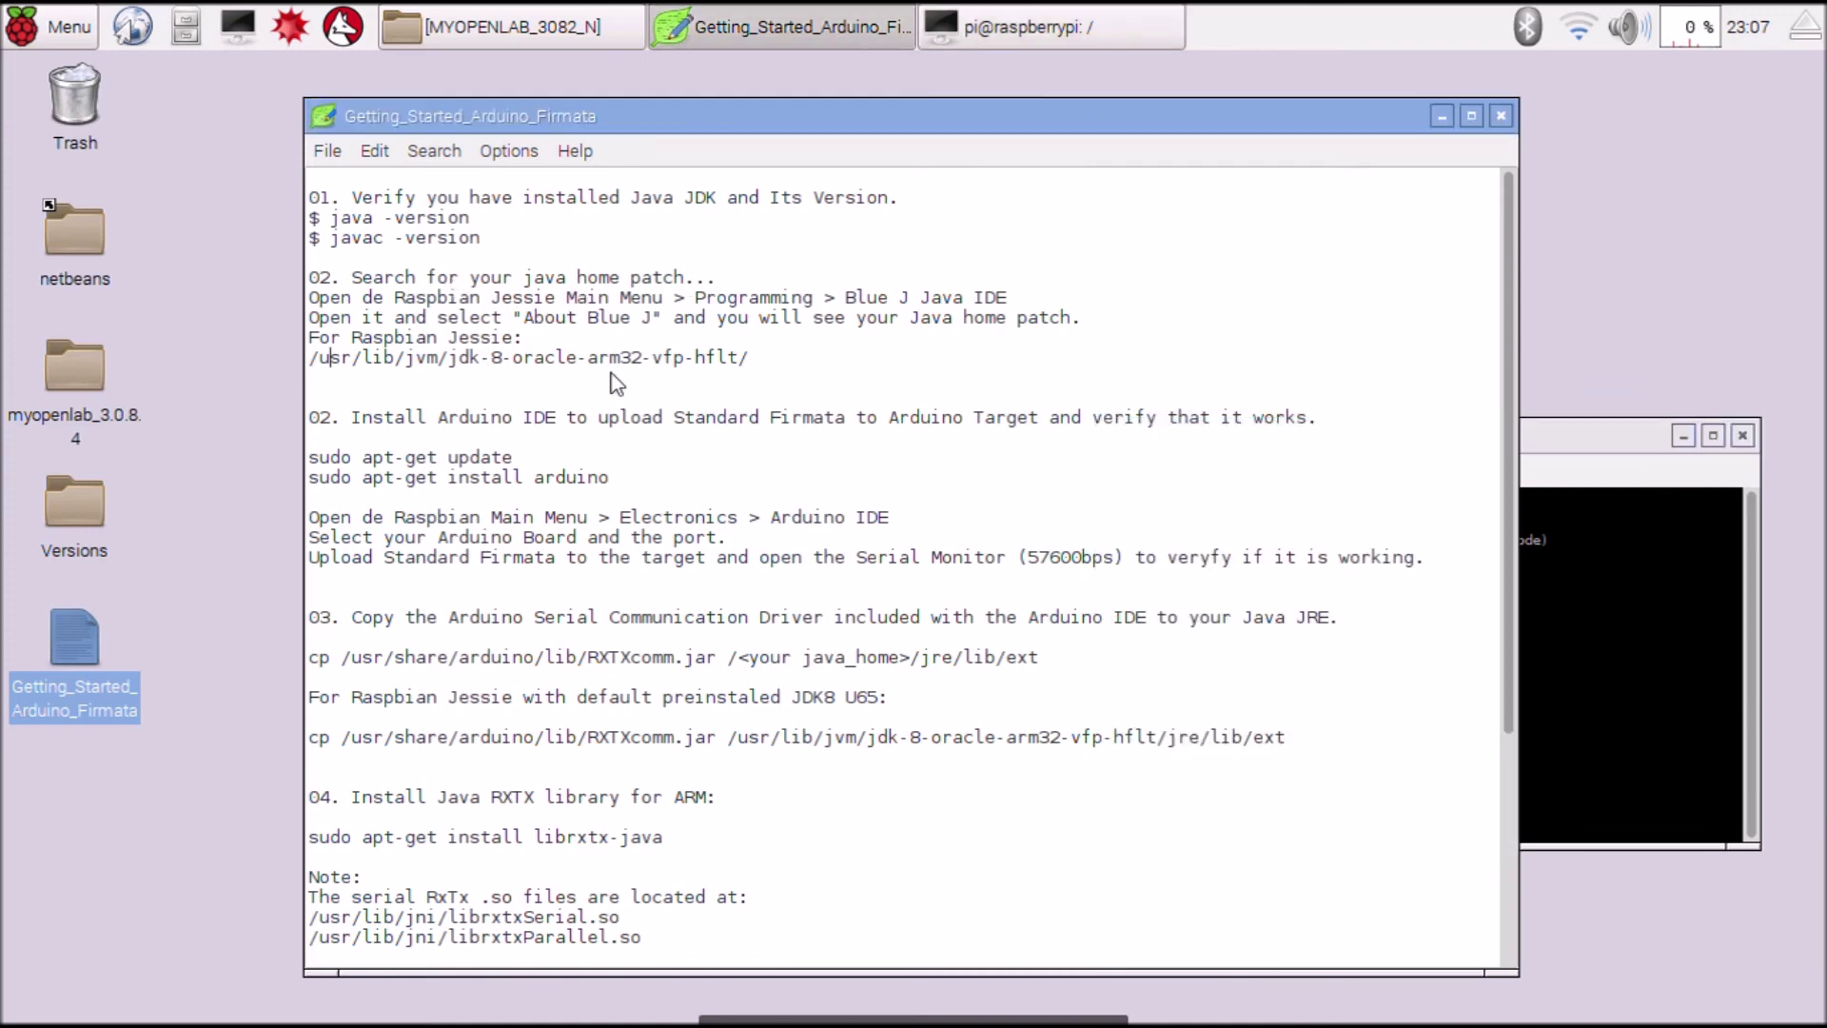
pyautogui.moveTo(749, 361); pyautogui.dragTo(303, 366)
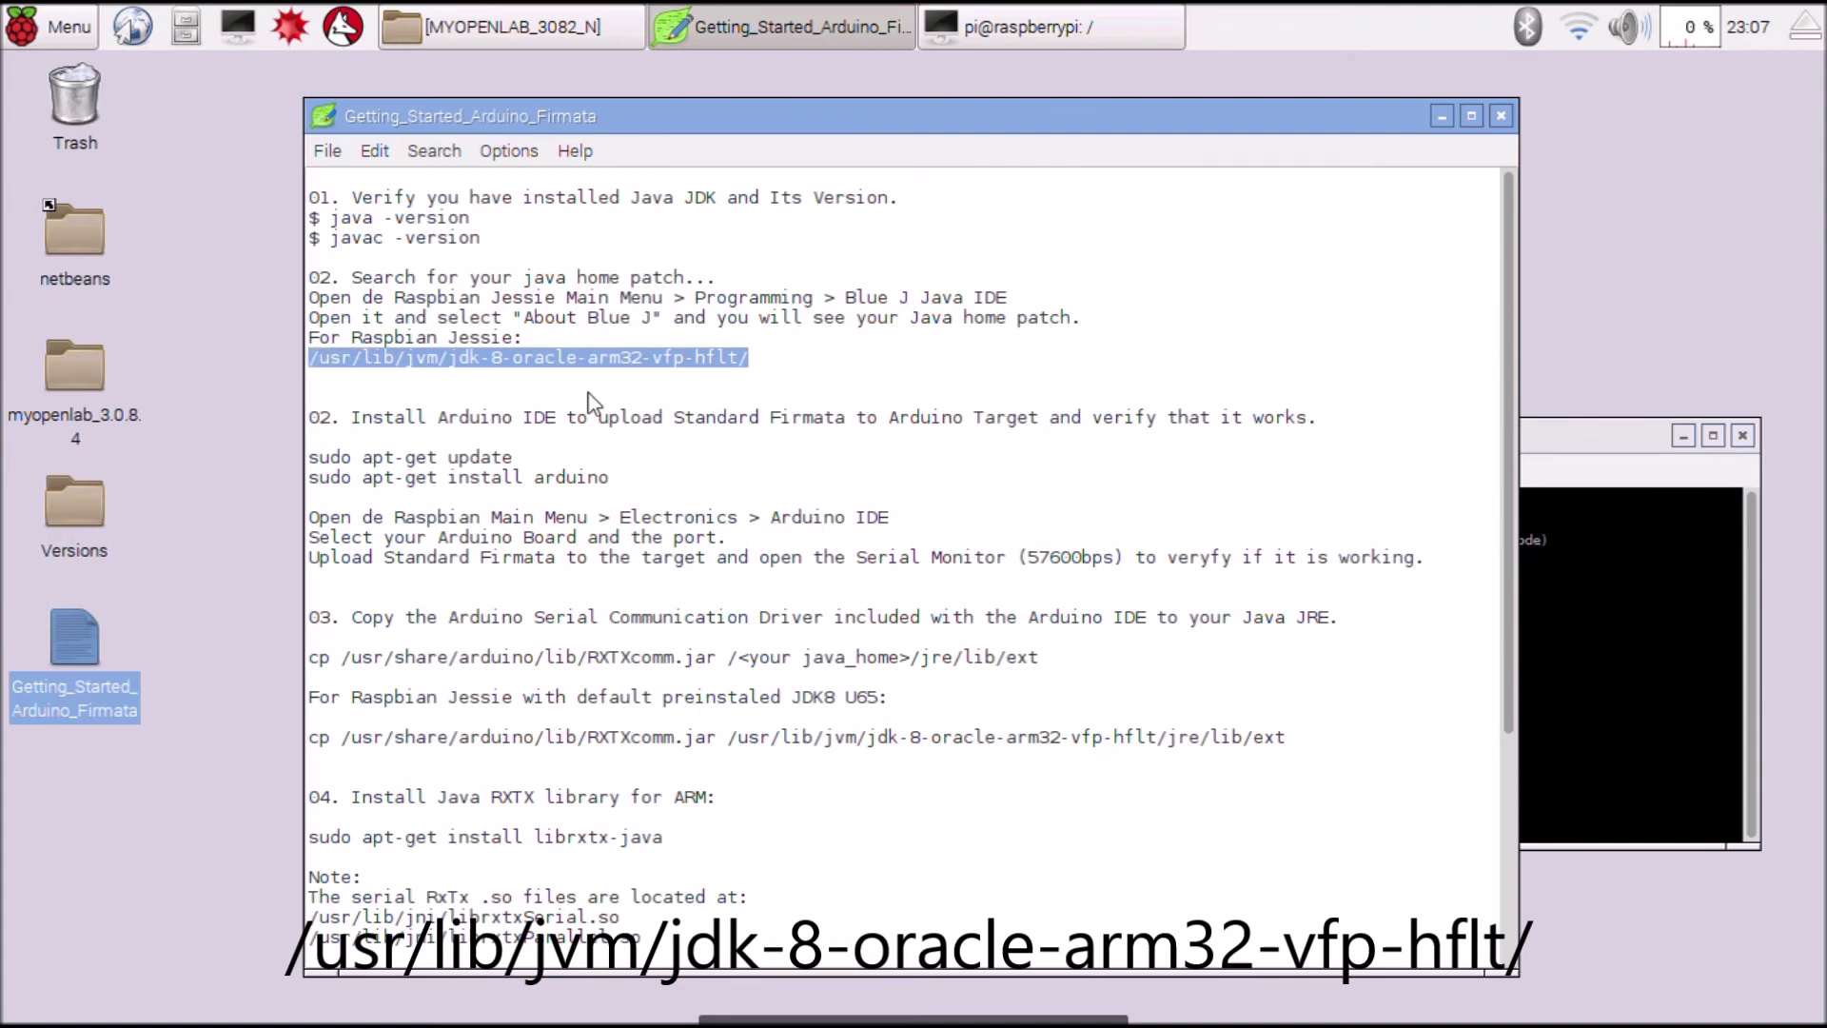
pyautogui.click(17, 25)
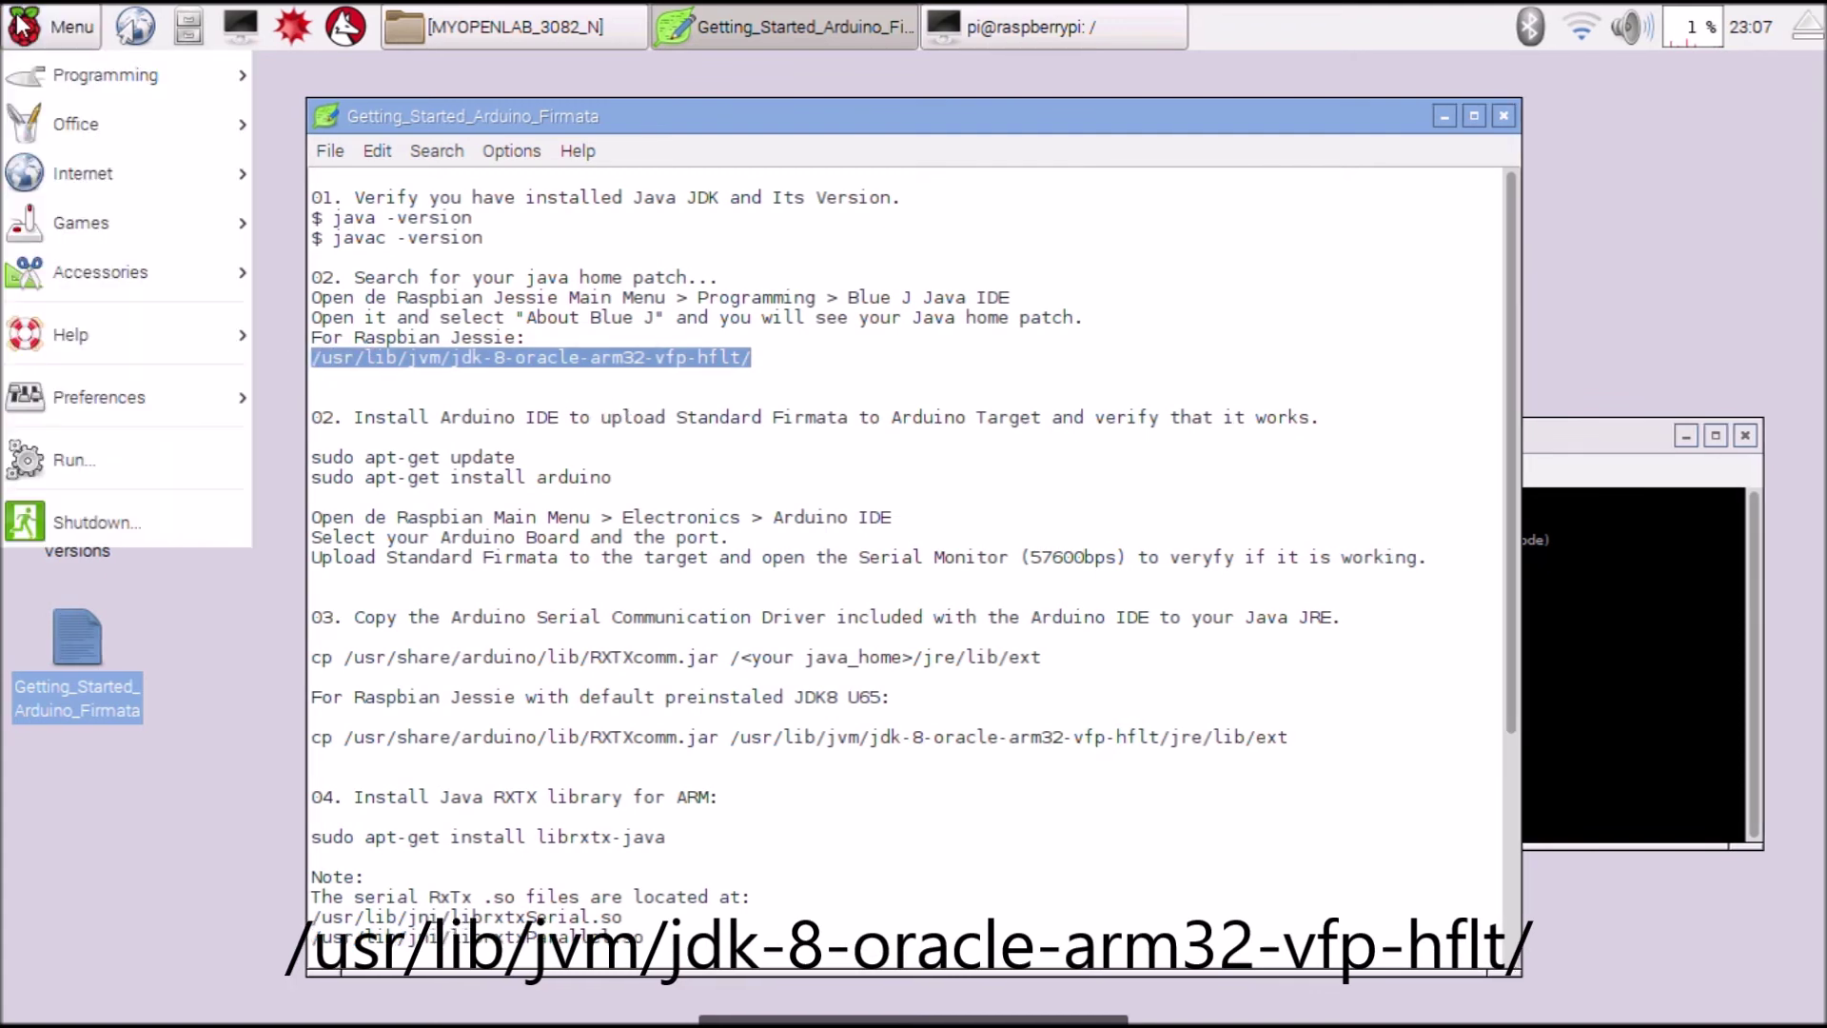
pyautogui.moveTo(83, 86)
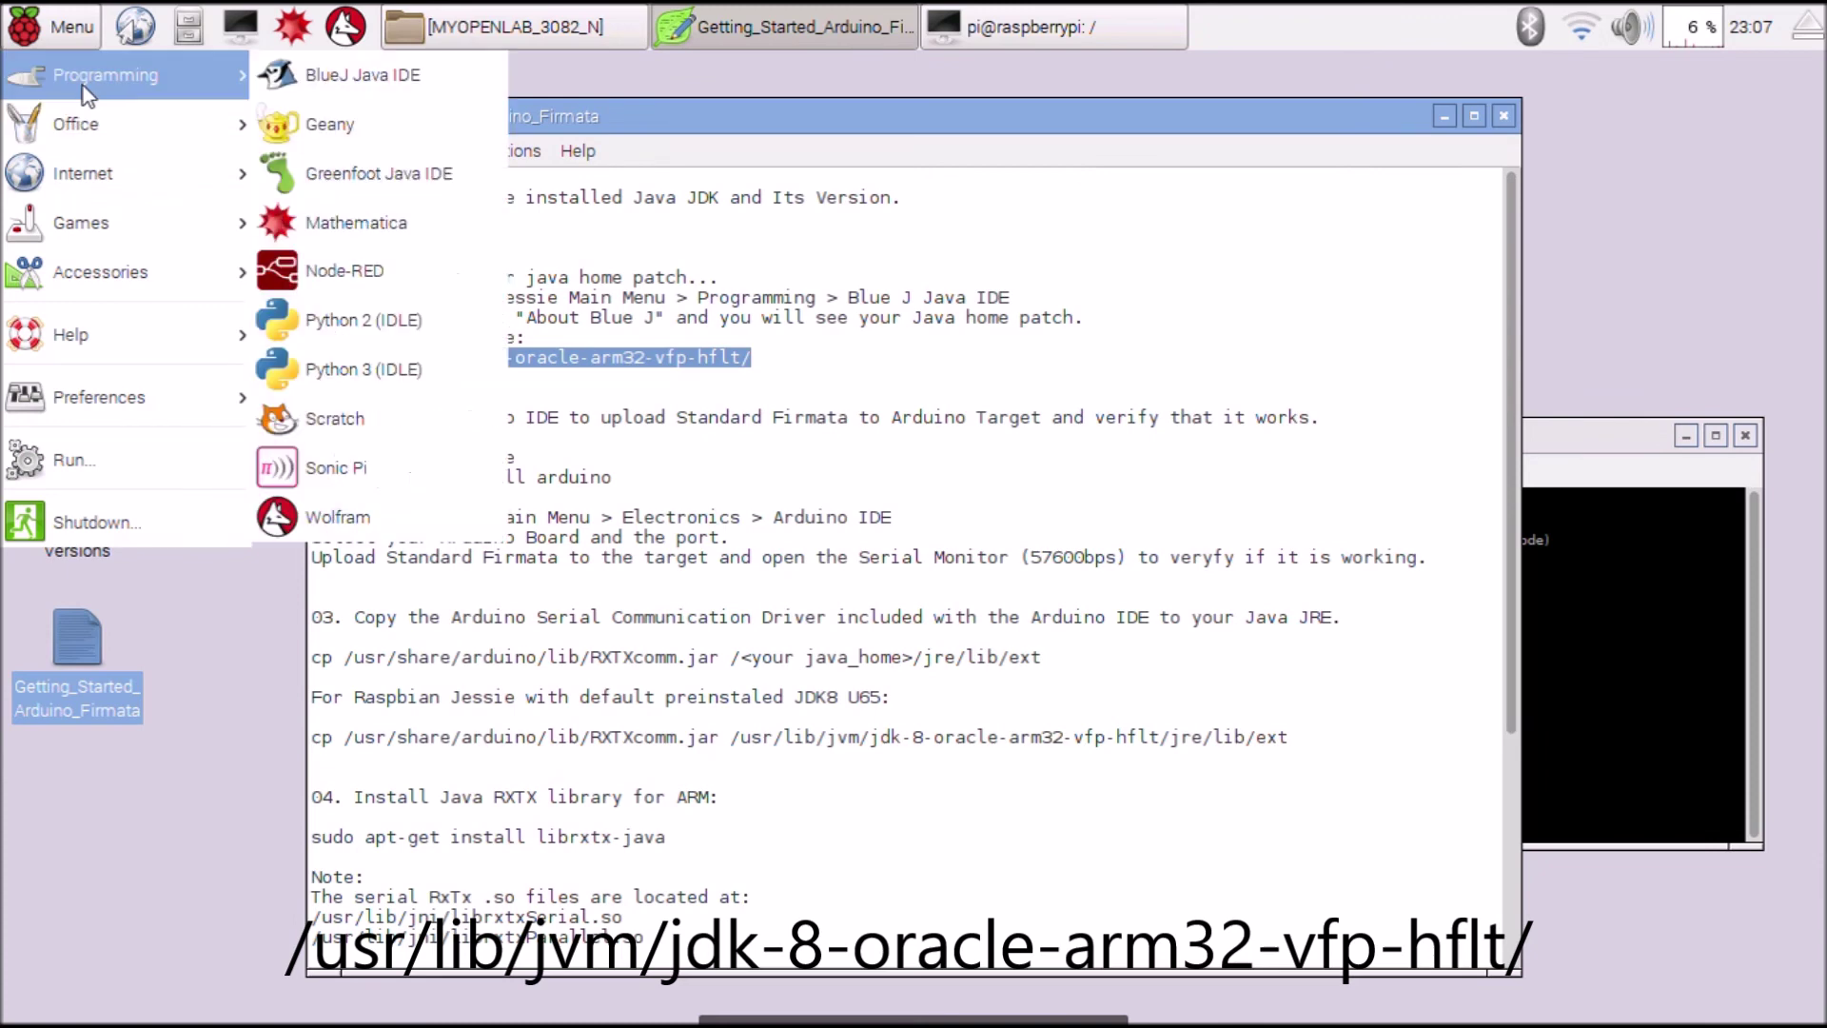
pyautogui.click(375, 84)
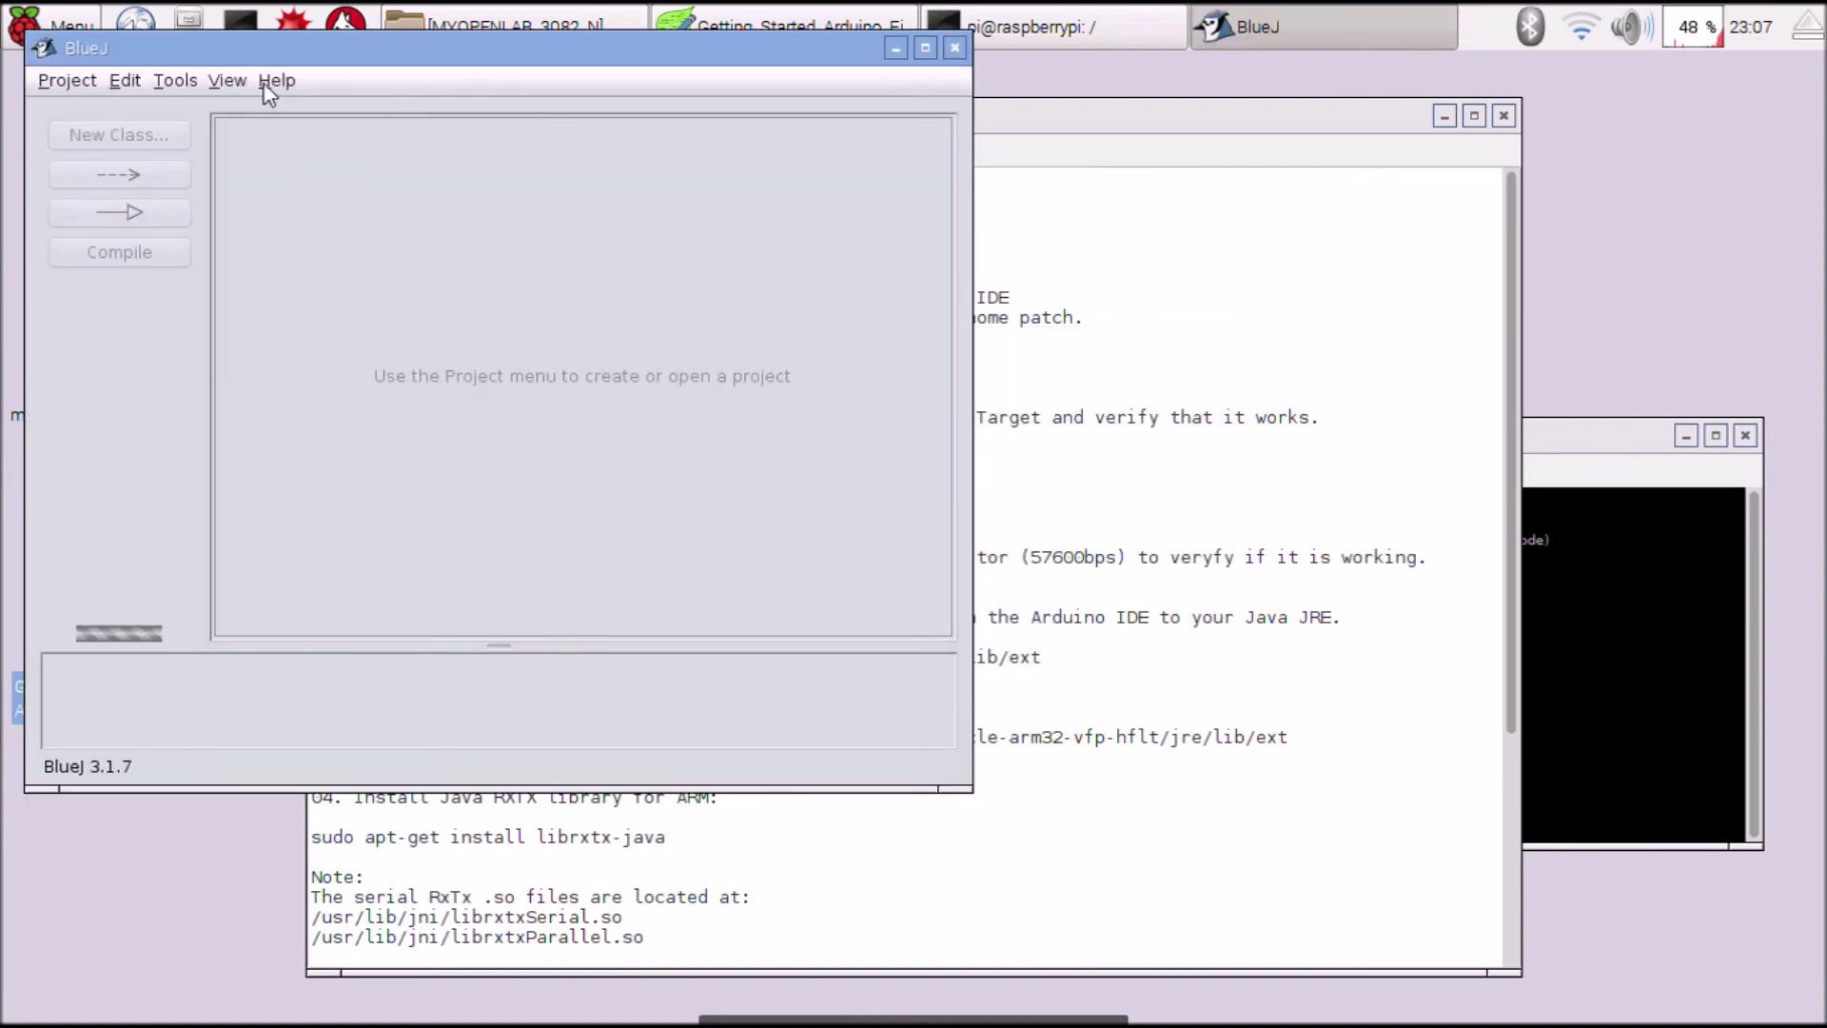
# Step: Confirm in BlueJ's About box that Java home is /usr/lib/jvm/jdk-8-oracle-arm32-vfp-hflt/jre
pyautogui.click(271, 81)
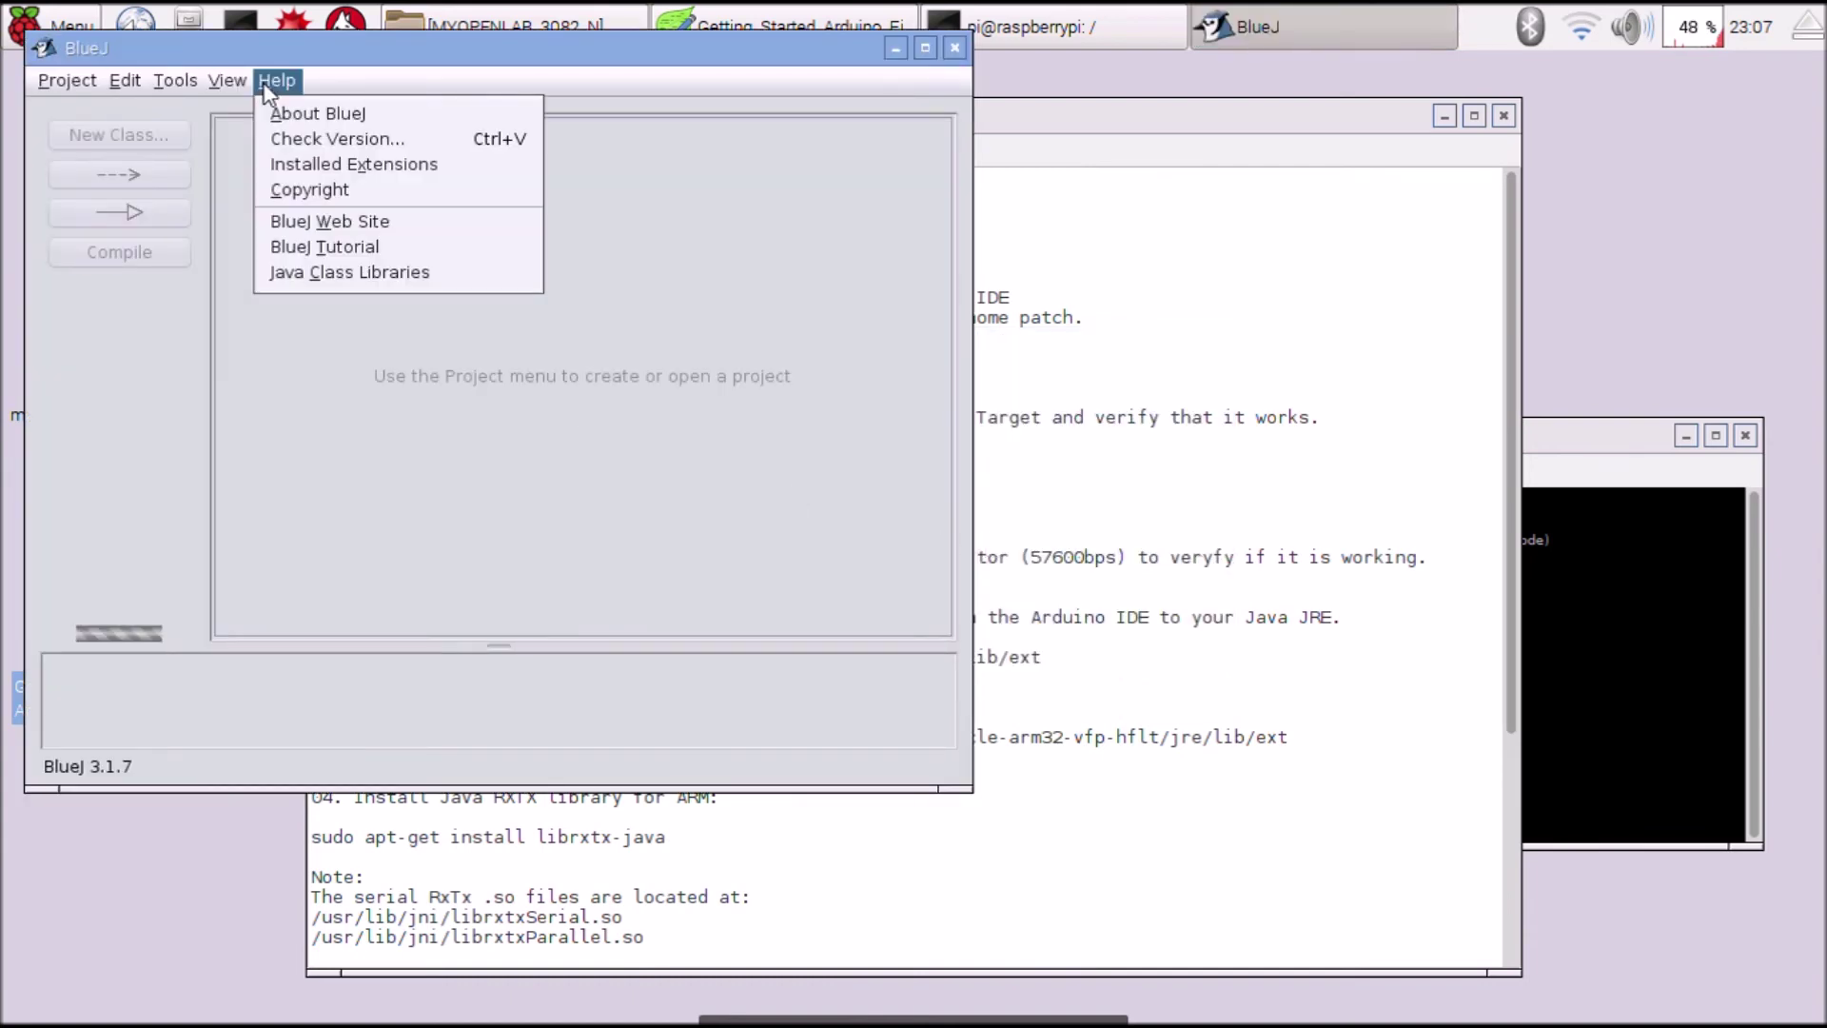
pyautogui.click(308, 114)
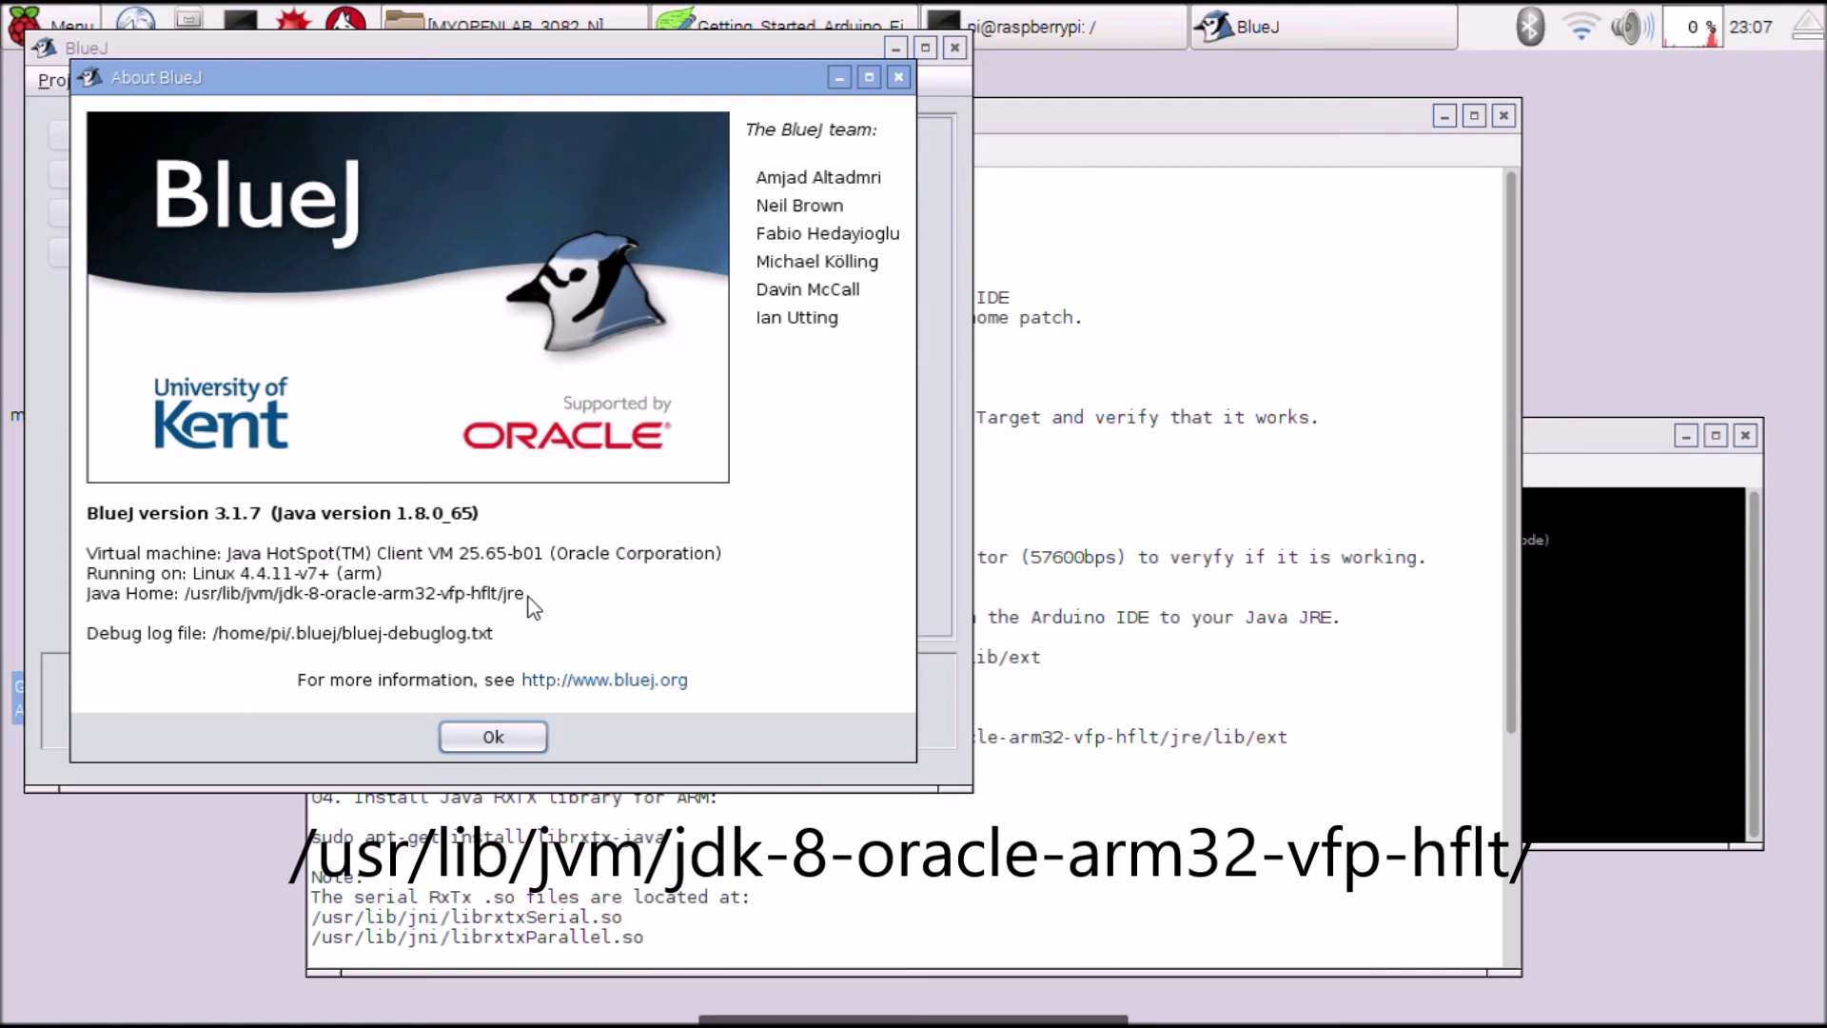
pyautogui.click(899, 79)
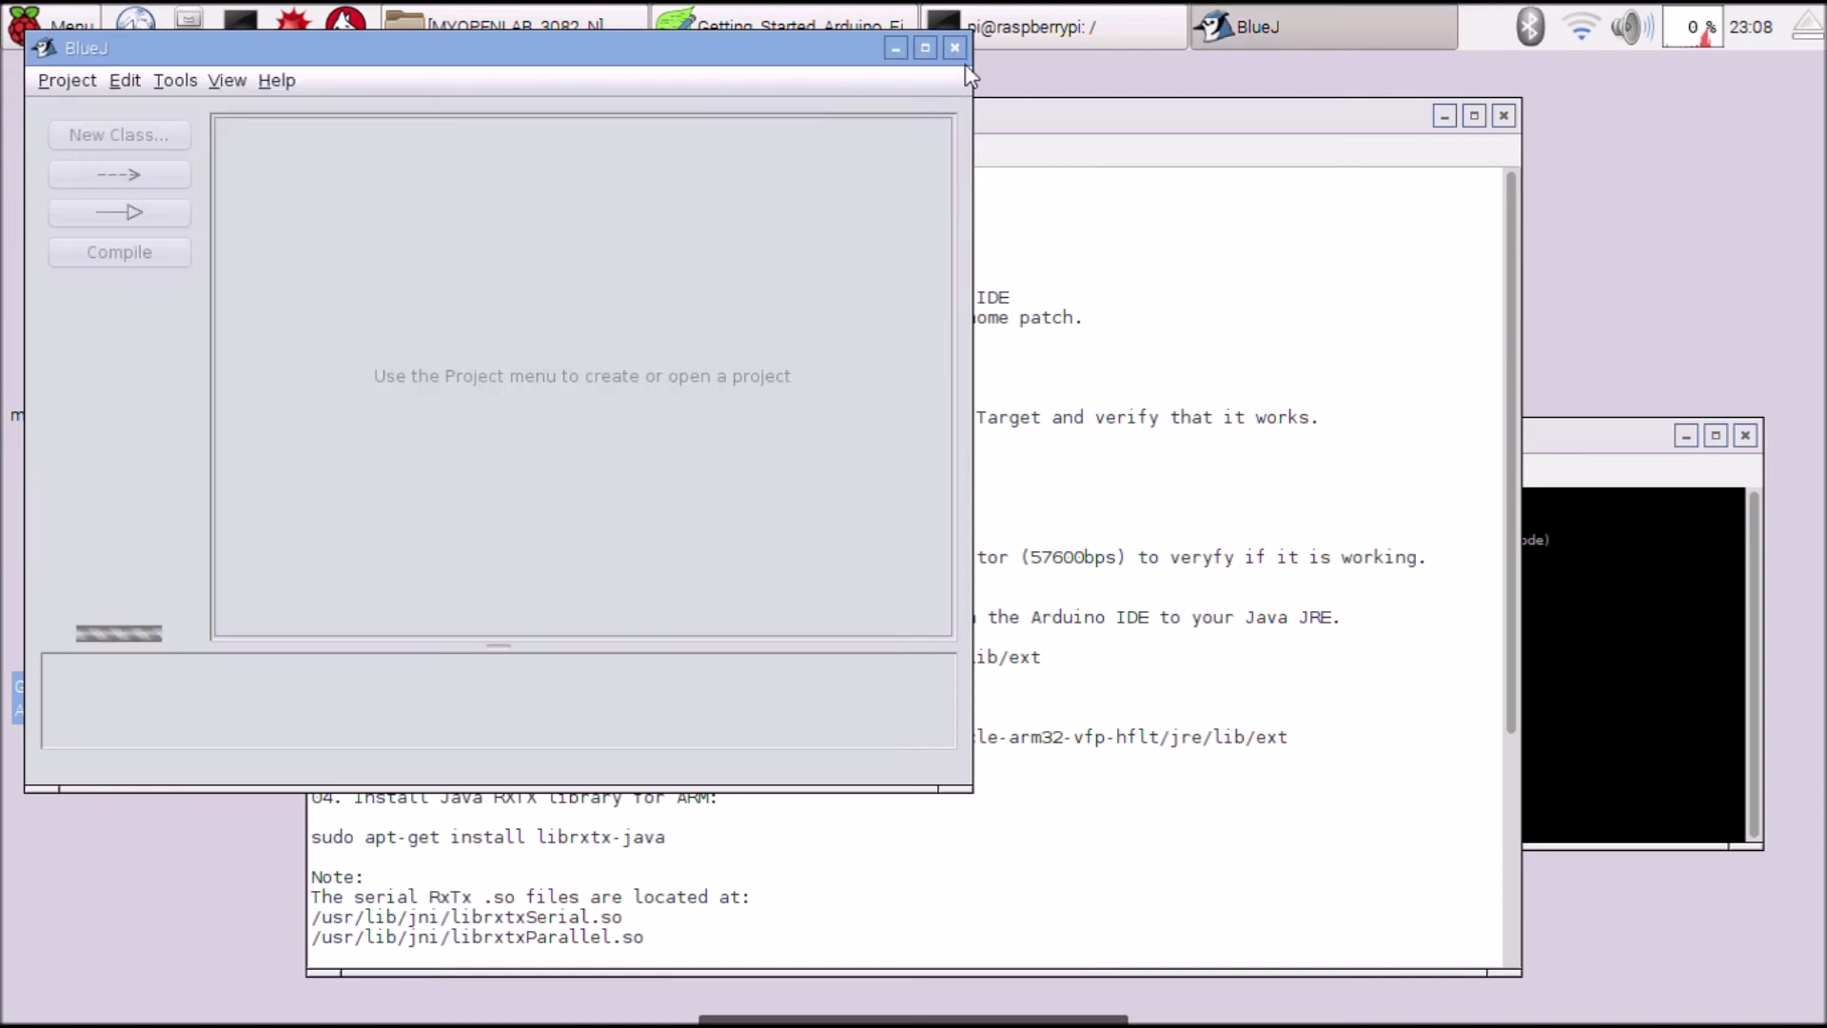
# Step: Close BlueJ, scroll the notes down to step 6, and raise the MYOPENLAB_3082_N folder
pyautogui.click(954, 48)
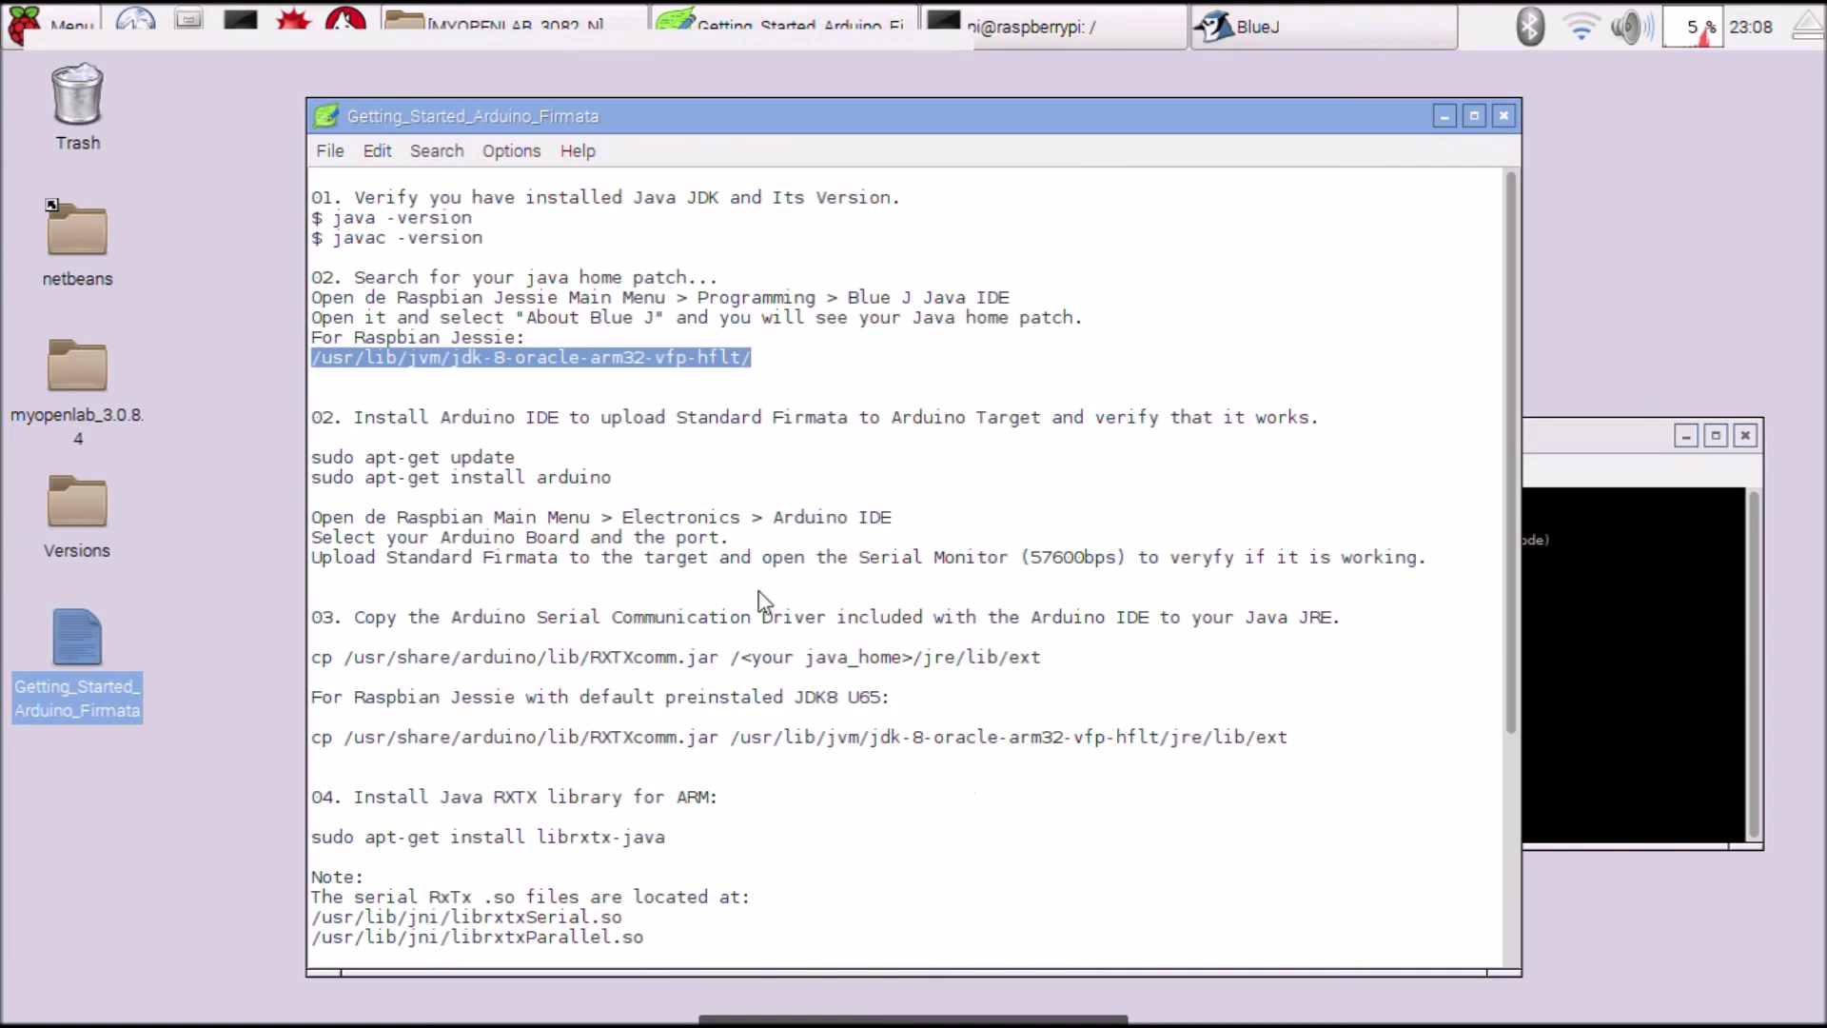
pyautogui.click(357, 419)
pyautogui.scroll(-1, 429, 479)
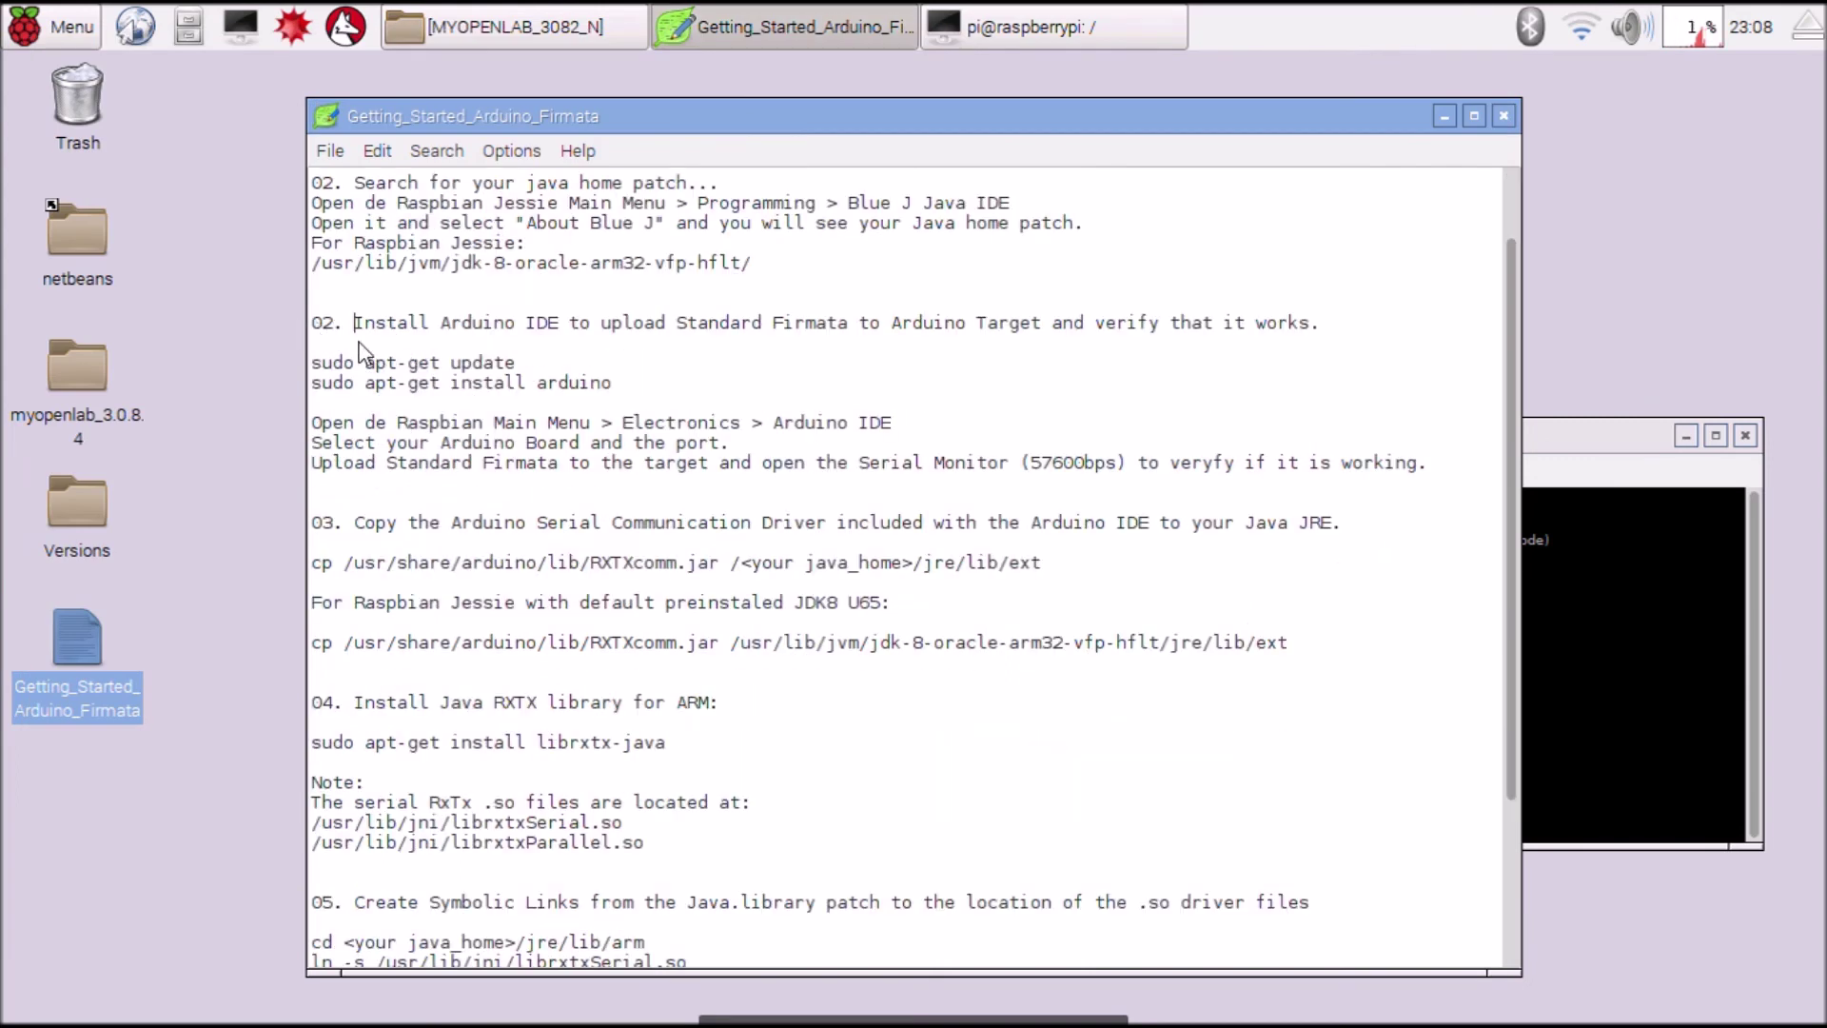
pyautogui.scroll(-1, 361, 351)
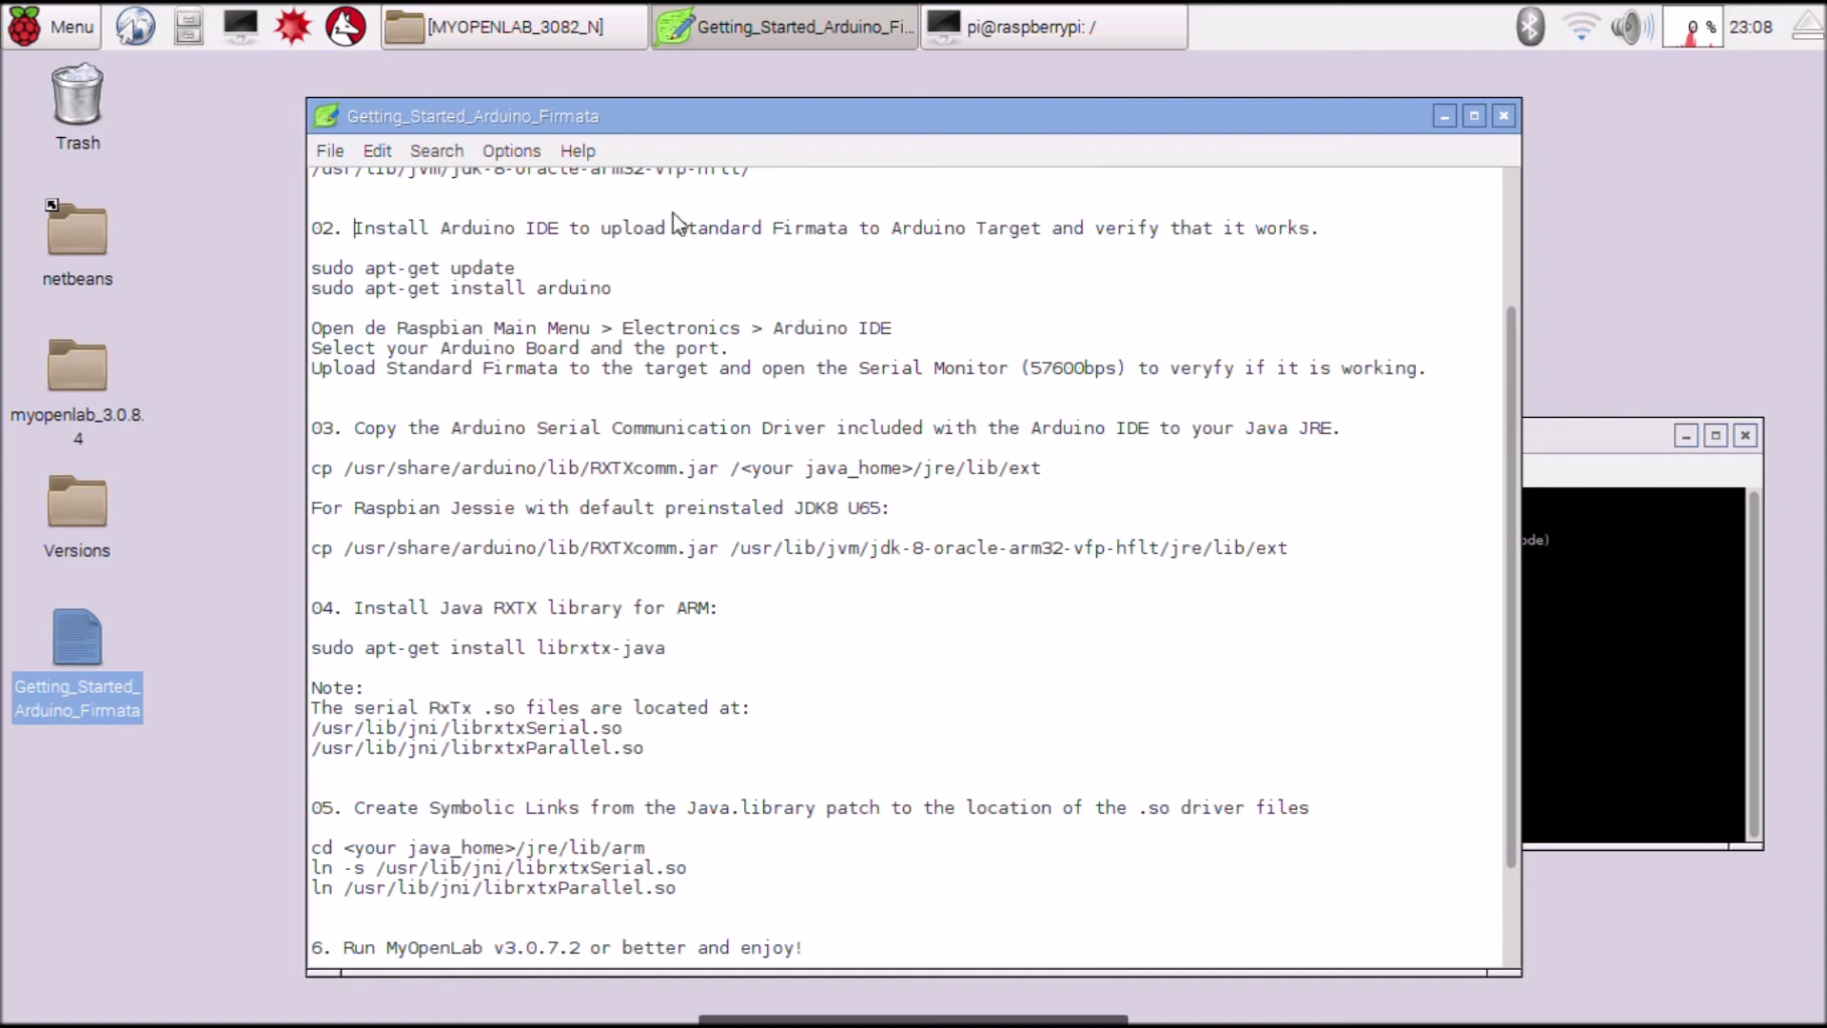
pyautogui.click(527, 21)
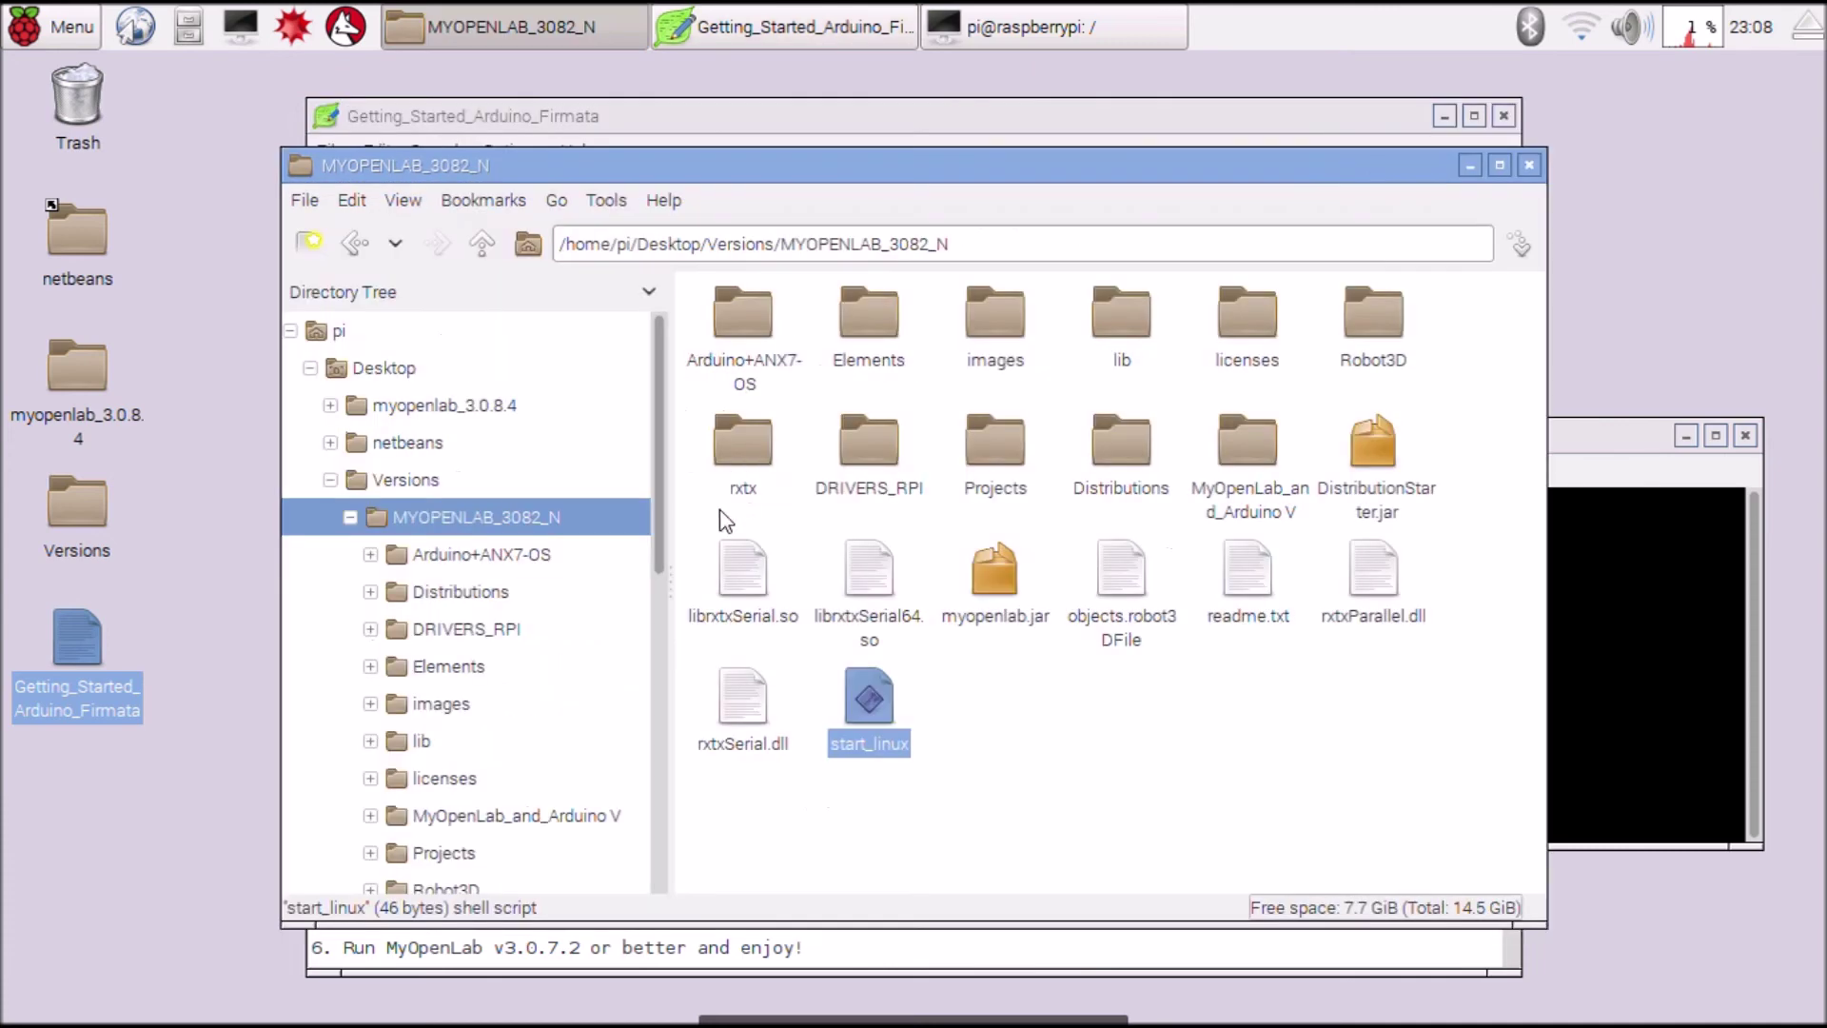
# Step: Execute start_linux to launch MyOpenLab 3.0.8.2 and expand the Example_1 project
pyautogui.doubleClick(860, 702)
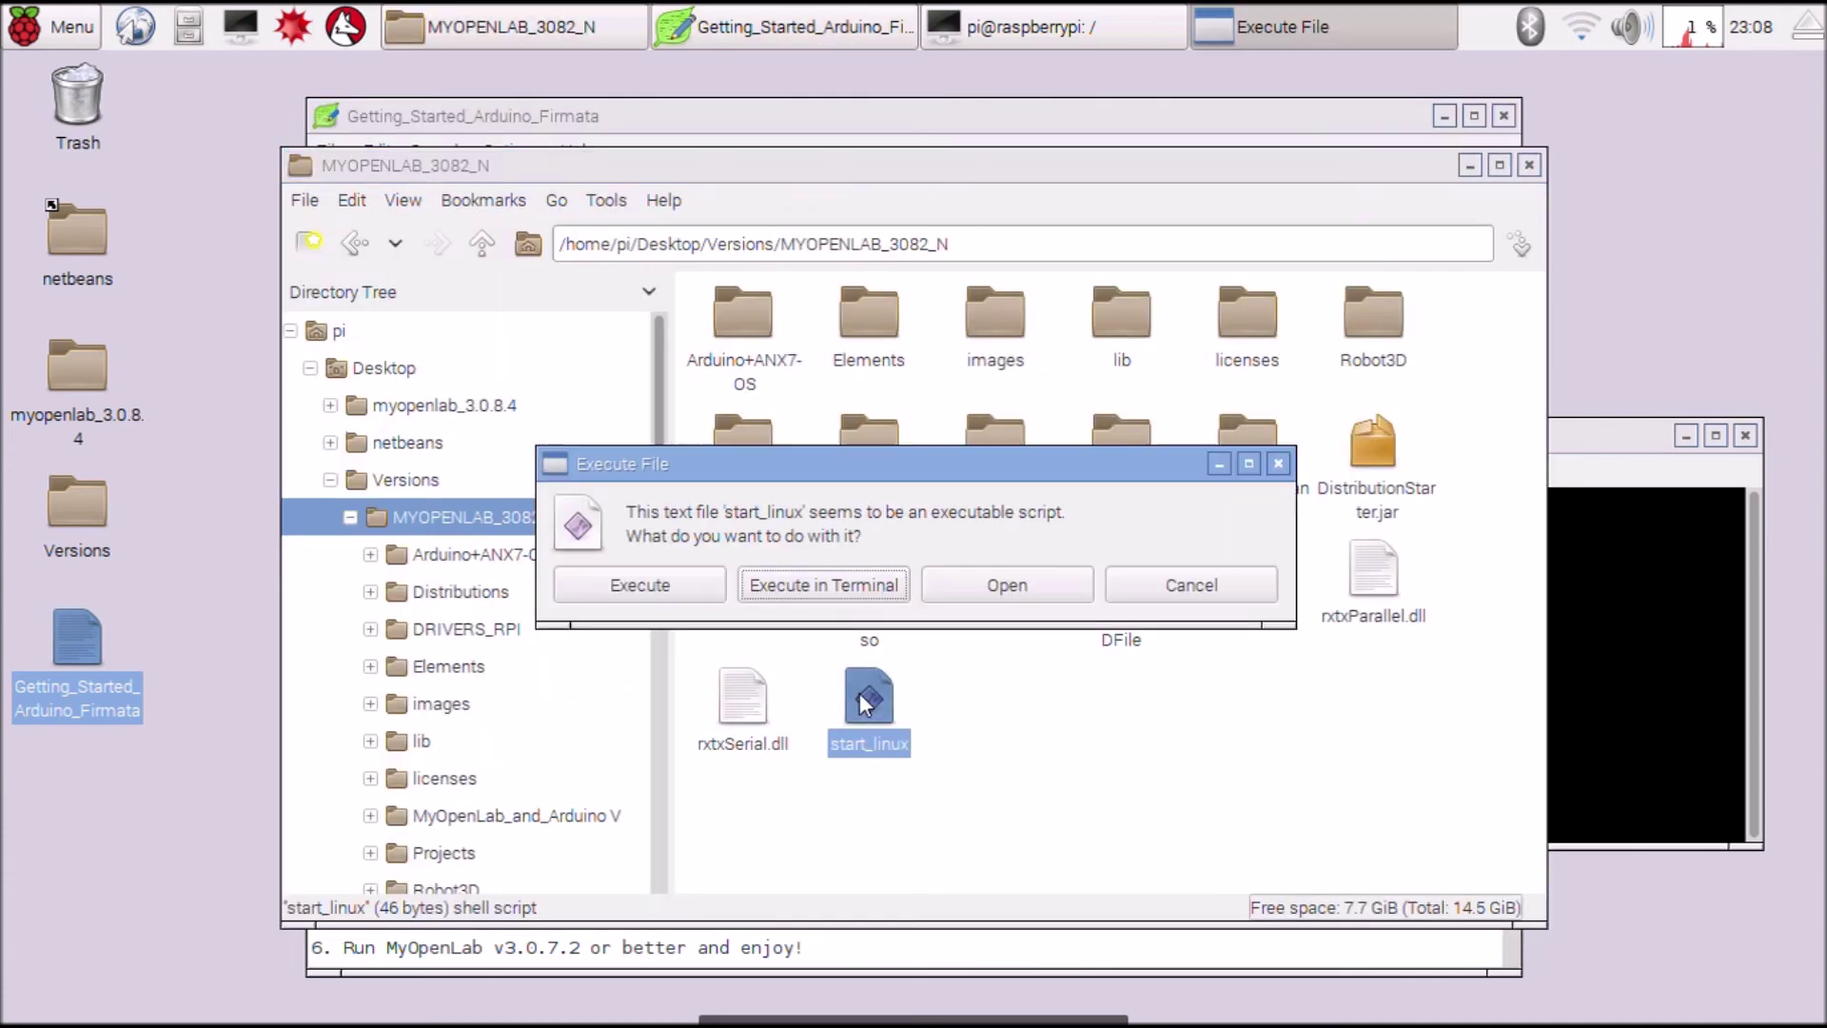
pyautogui.click(653, 585)
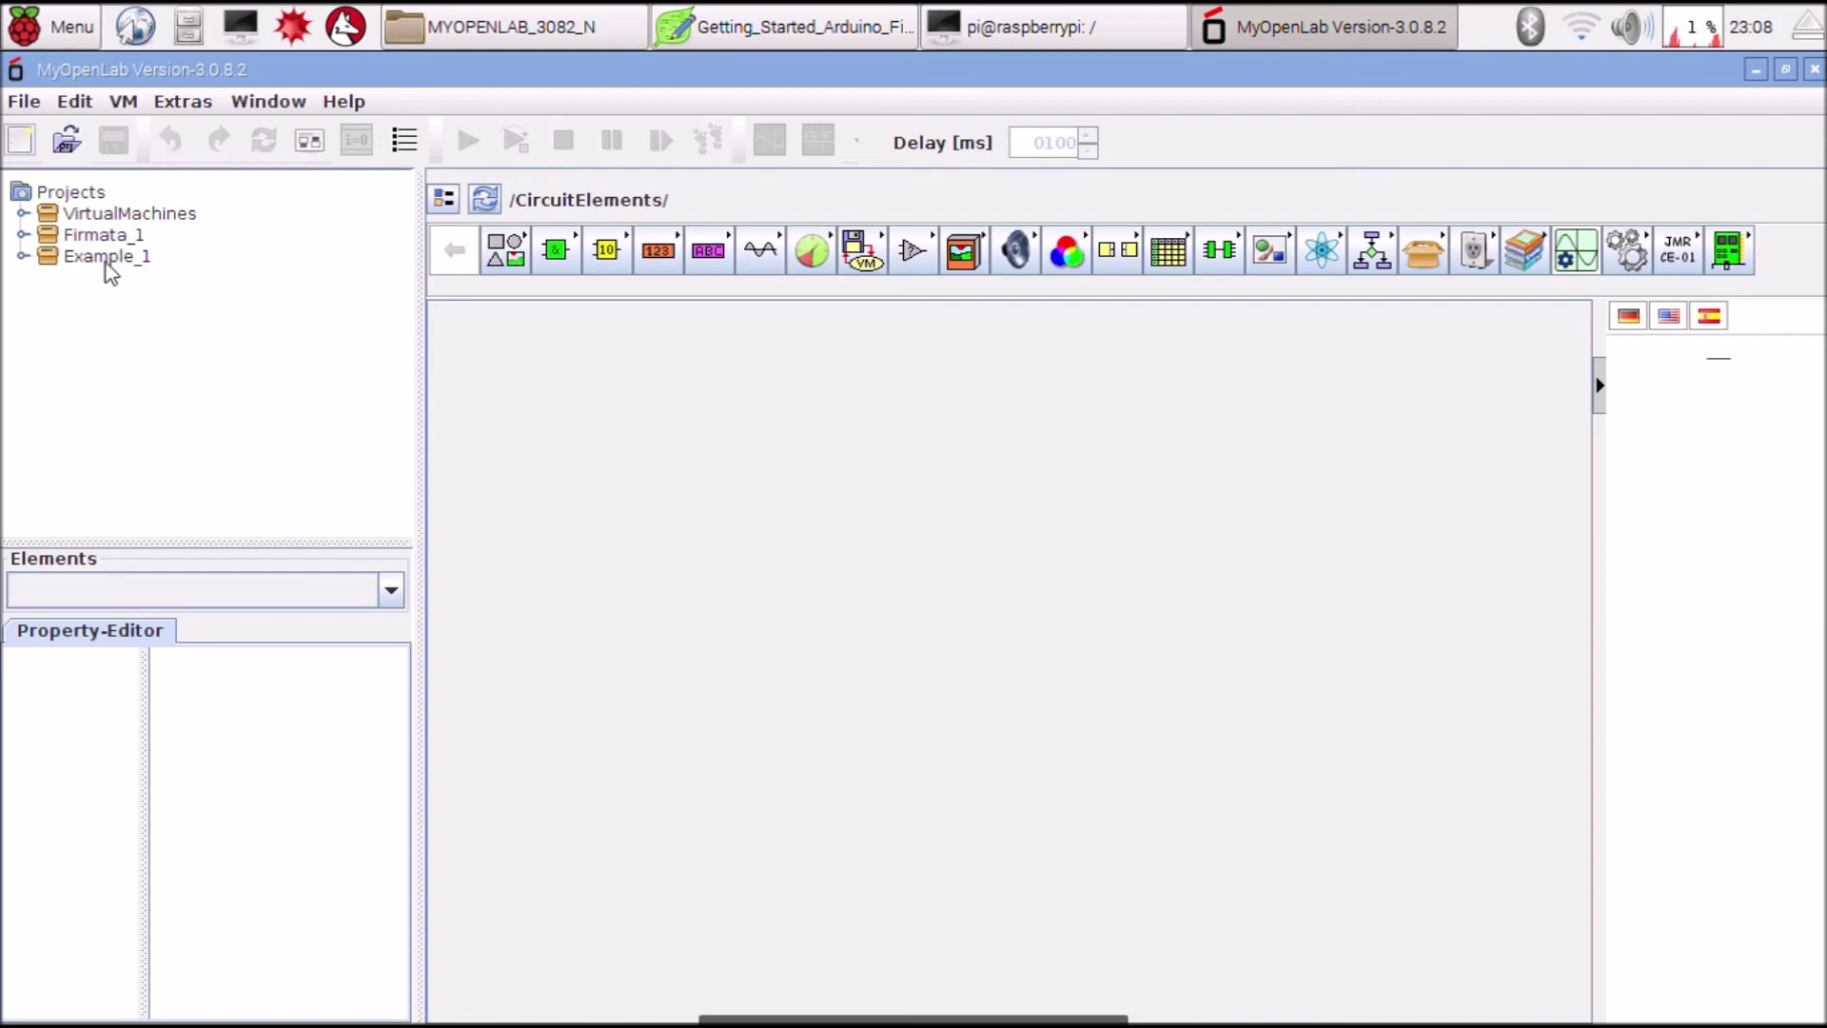
pyautogui.doubleClick(105, 262)
# Step: Open Example_1's Main.vlogic and add the Firmata element from the Interfaces group
pyautogui.click(107, 279)
pyautogui.doubleClick(107, 279)
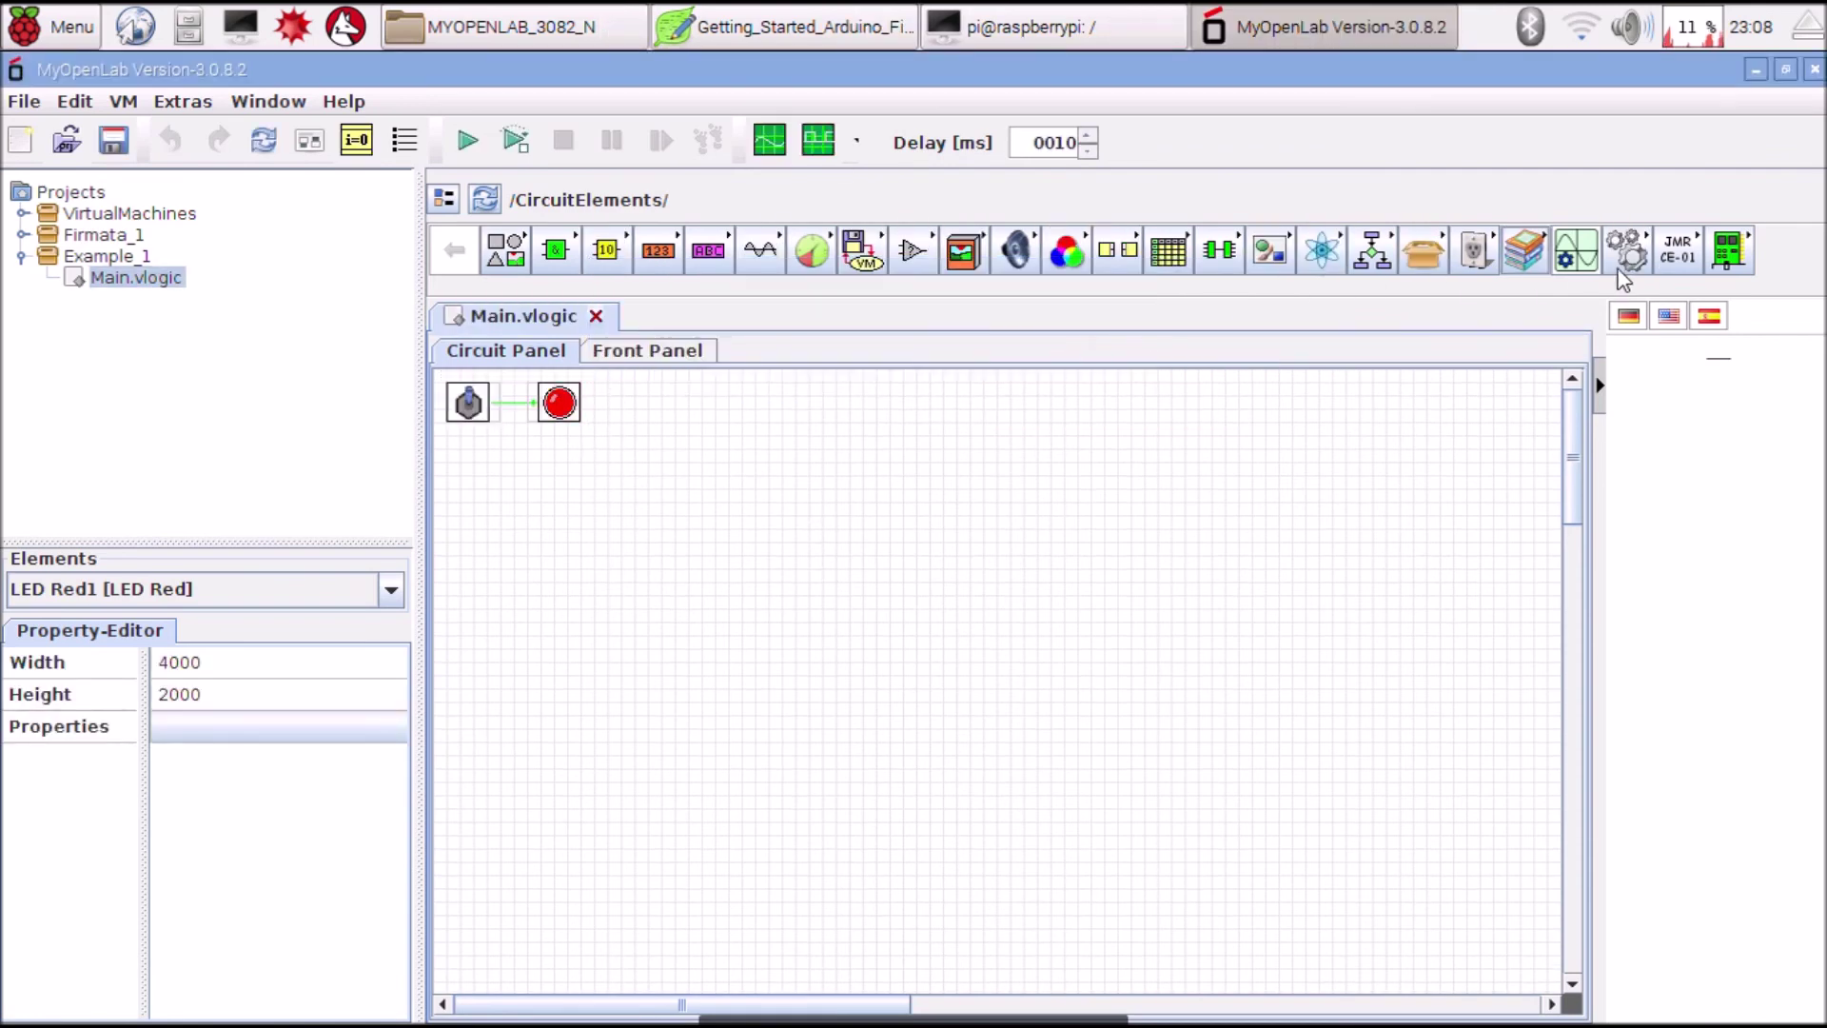
pyautogui.click(1728, 261)
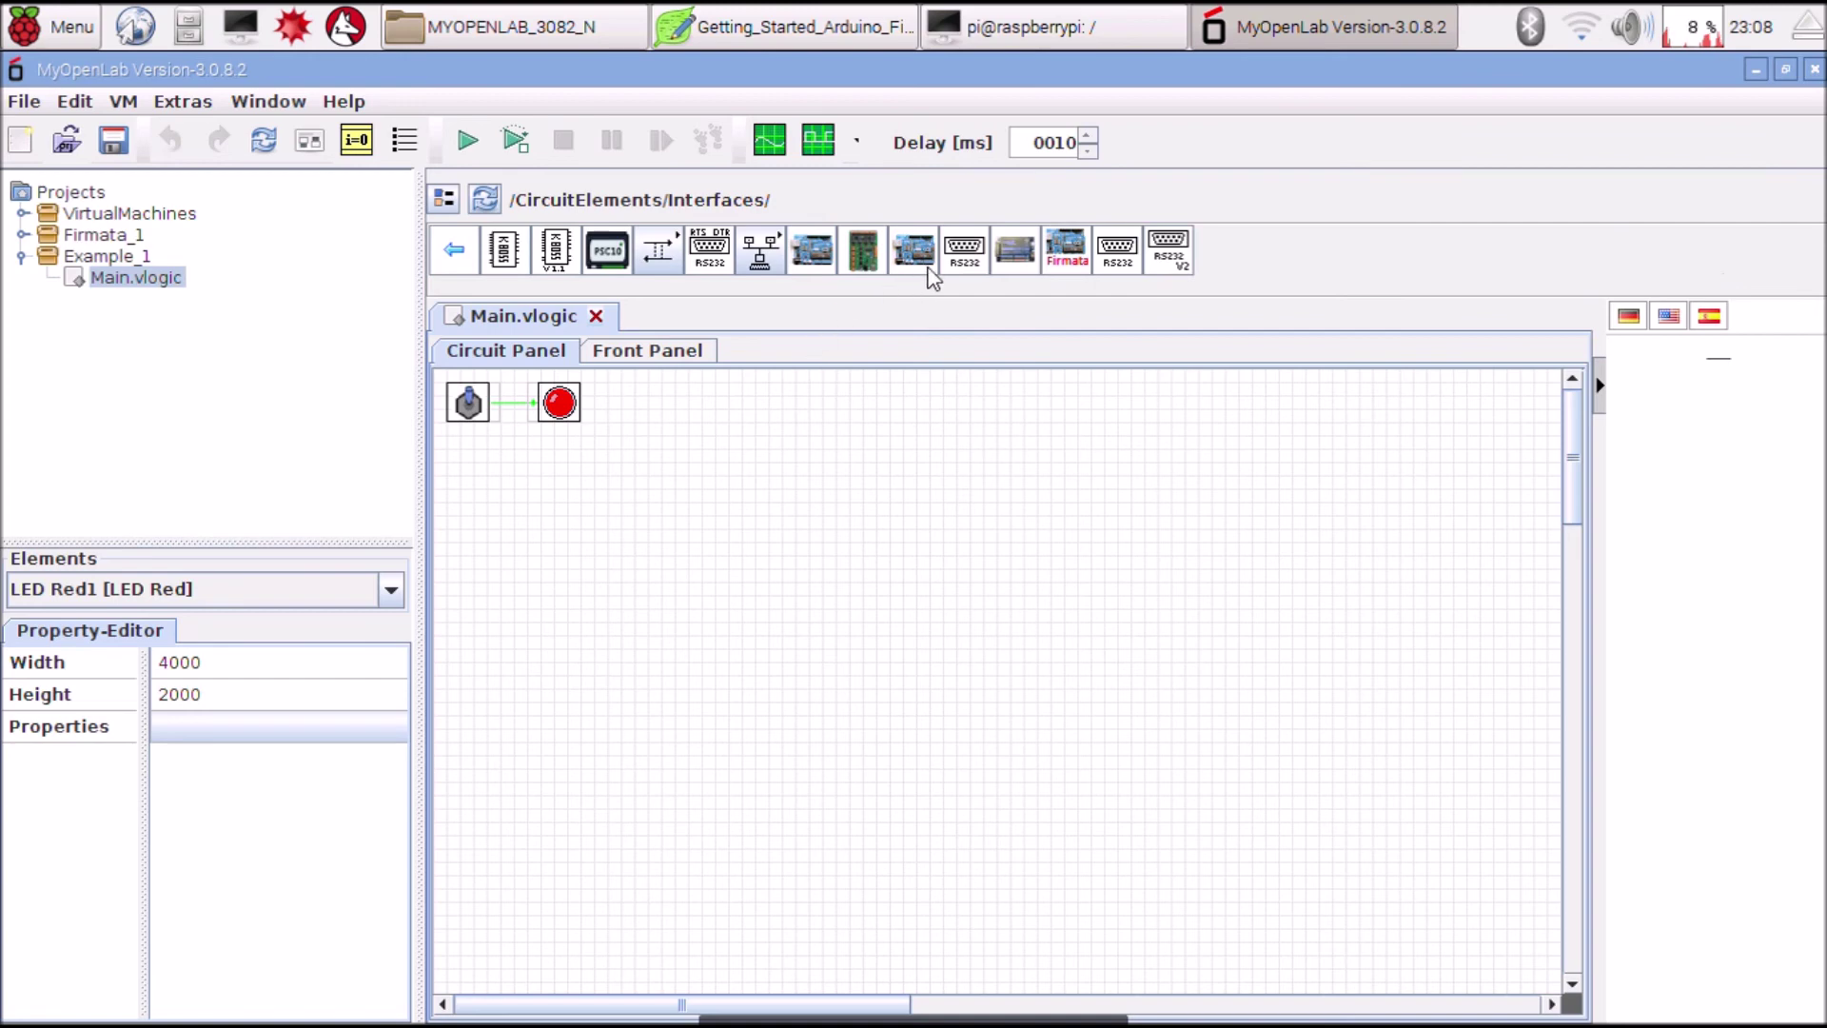
pyautogui.click(1068, 253)
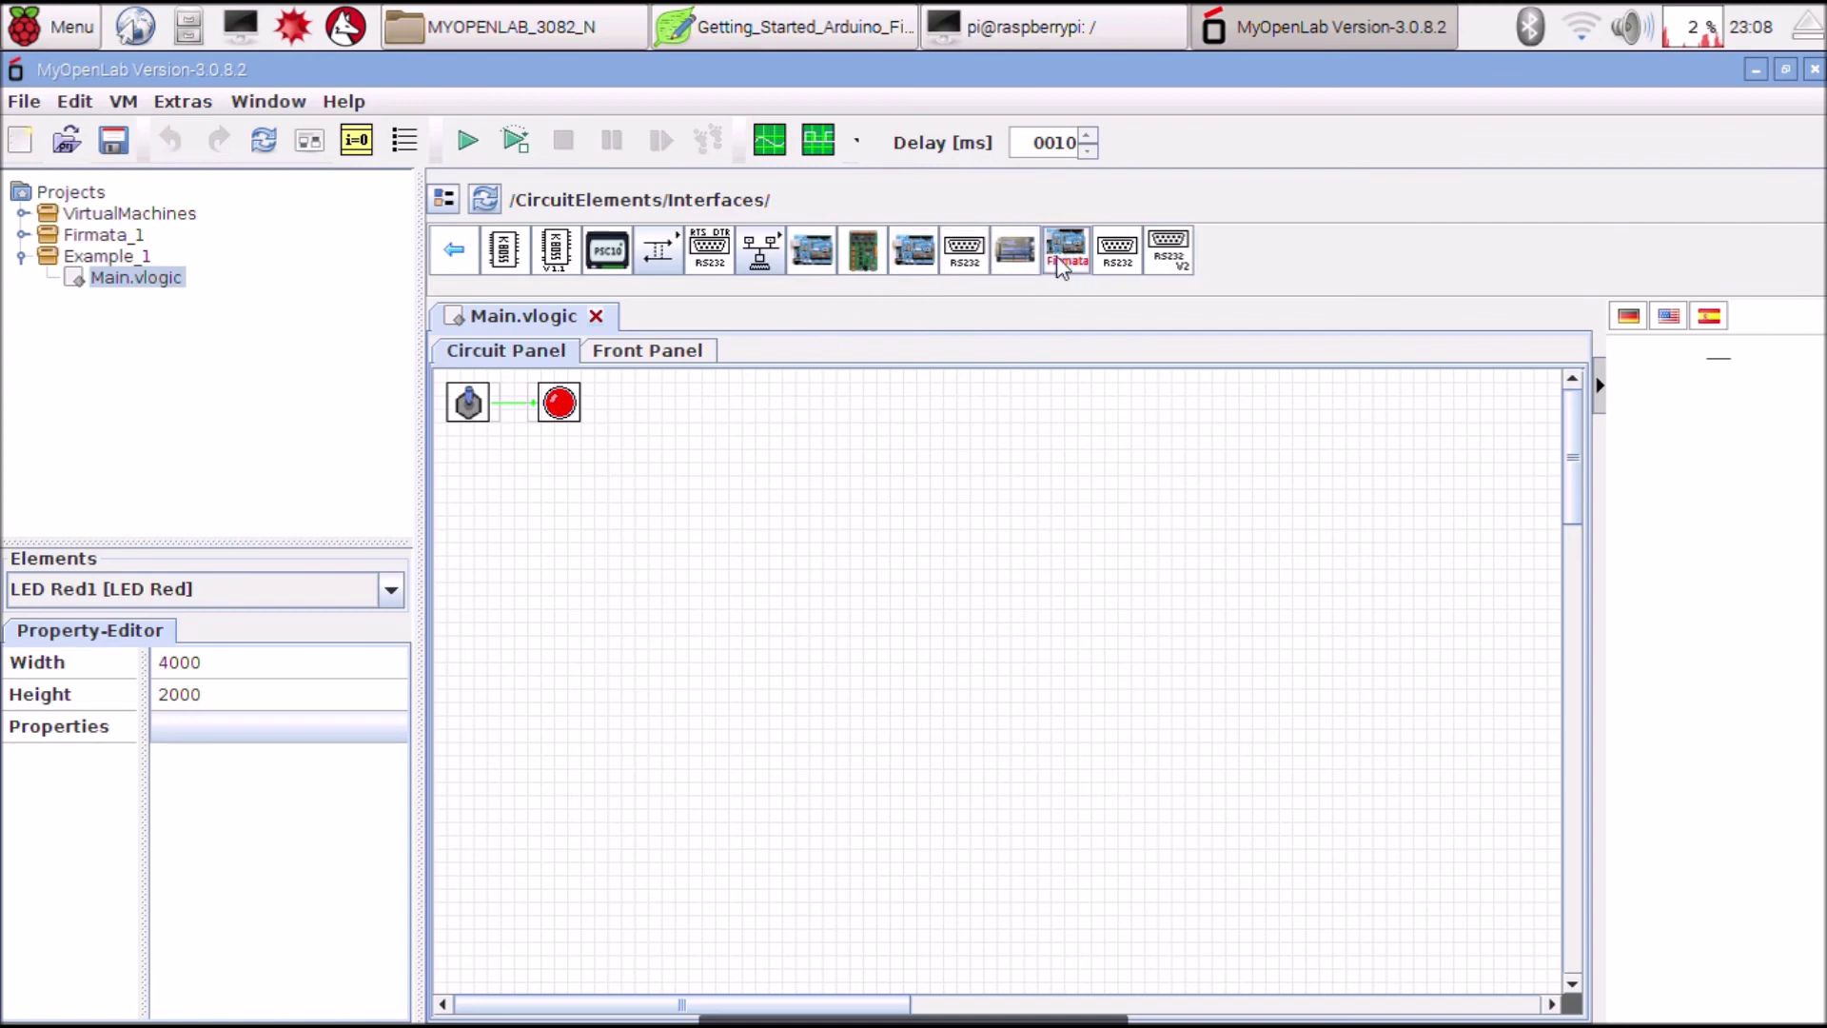
# Step: Dismiss the port-busy errors and quit MyOpenLab without saving Main.vlogic
pyautogui.click(907, 582)
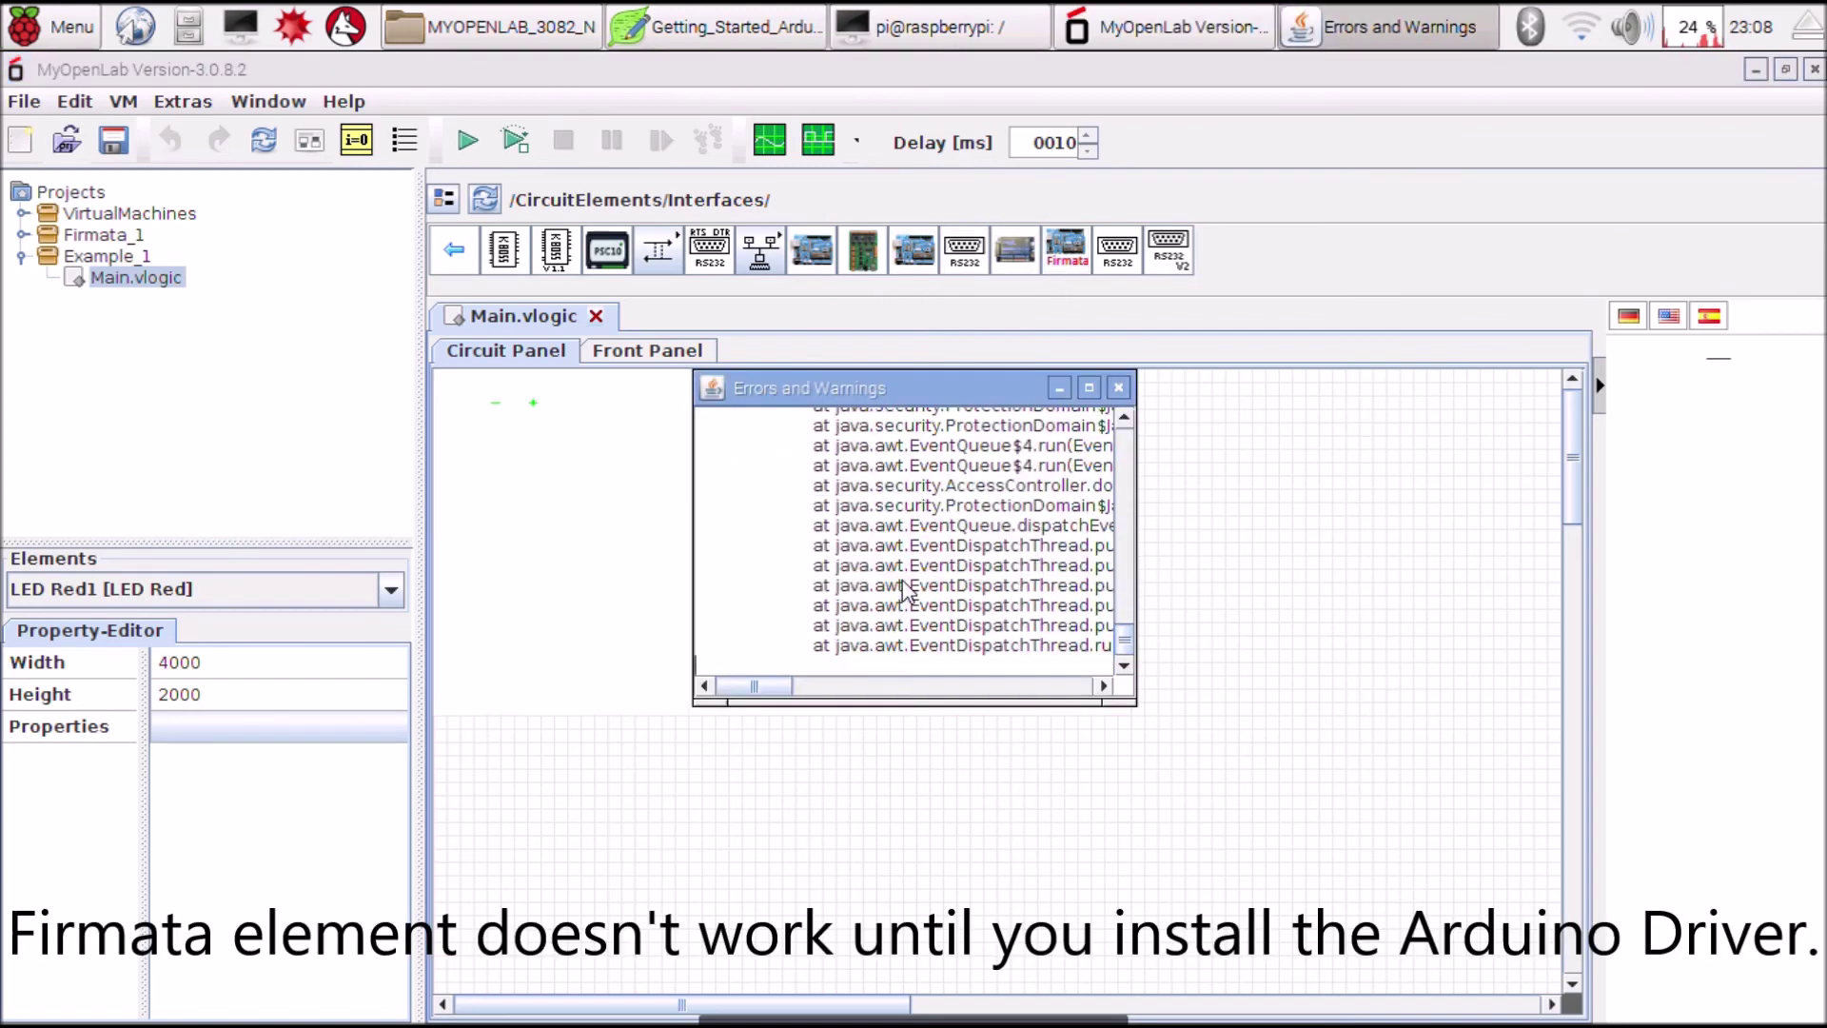
pyautogui.moveTo(945, 391); pyautogui.dragTo(862, 449)
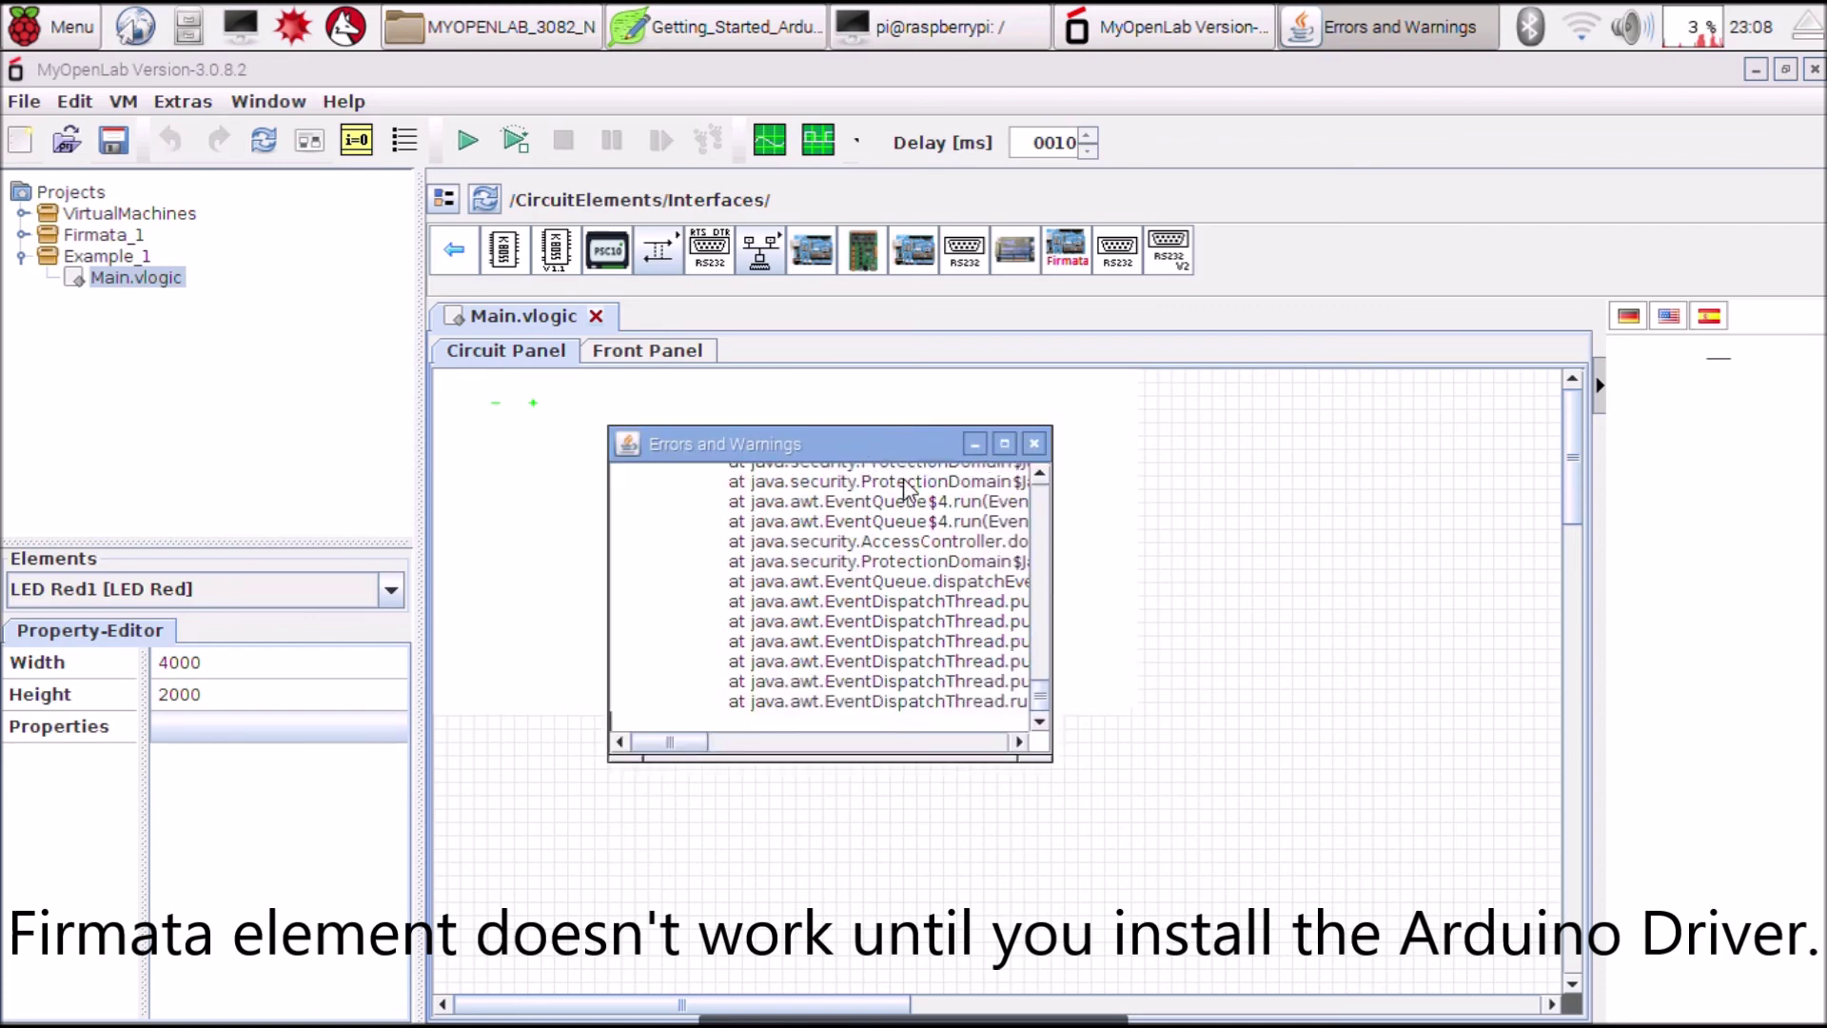
pyautogui.press('Return')
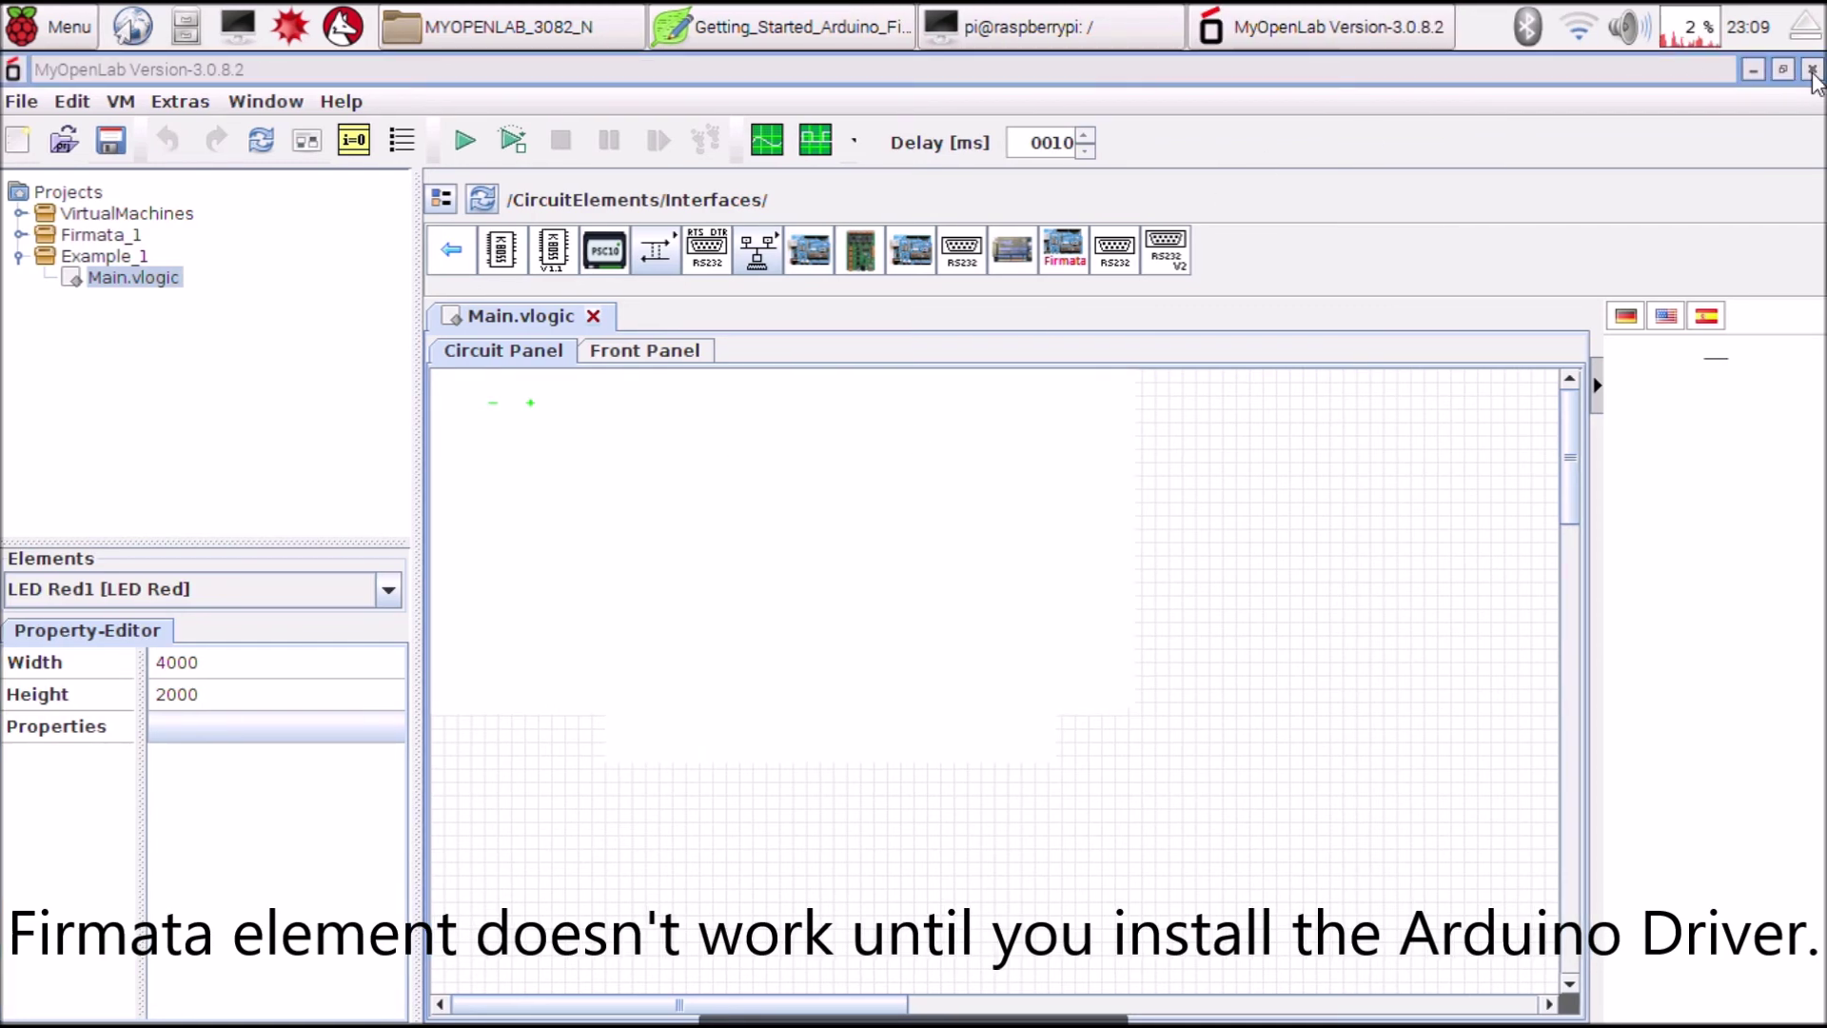
pyautogui.click(1811, 71)
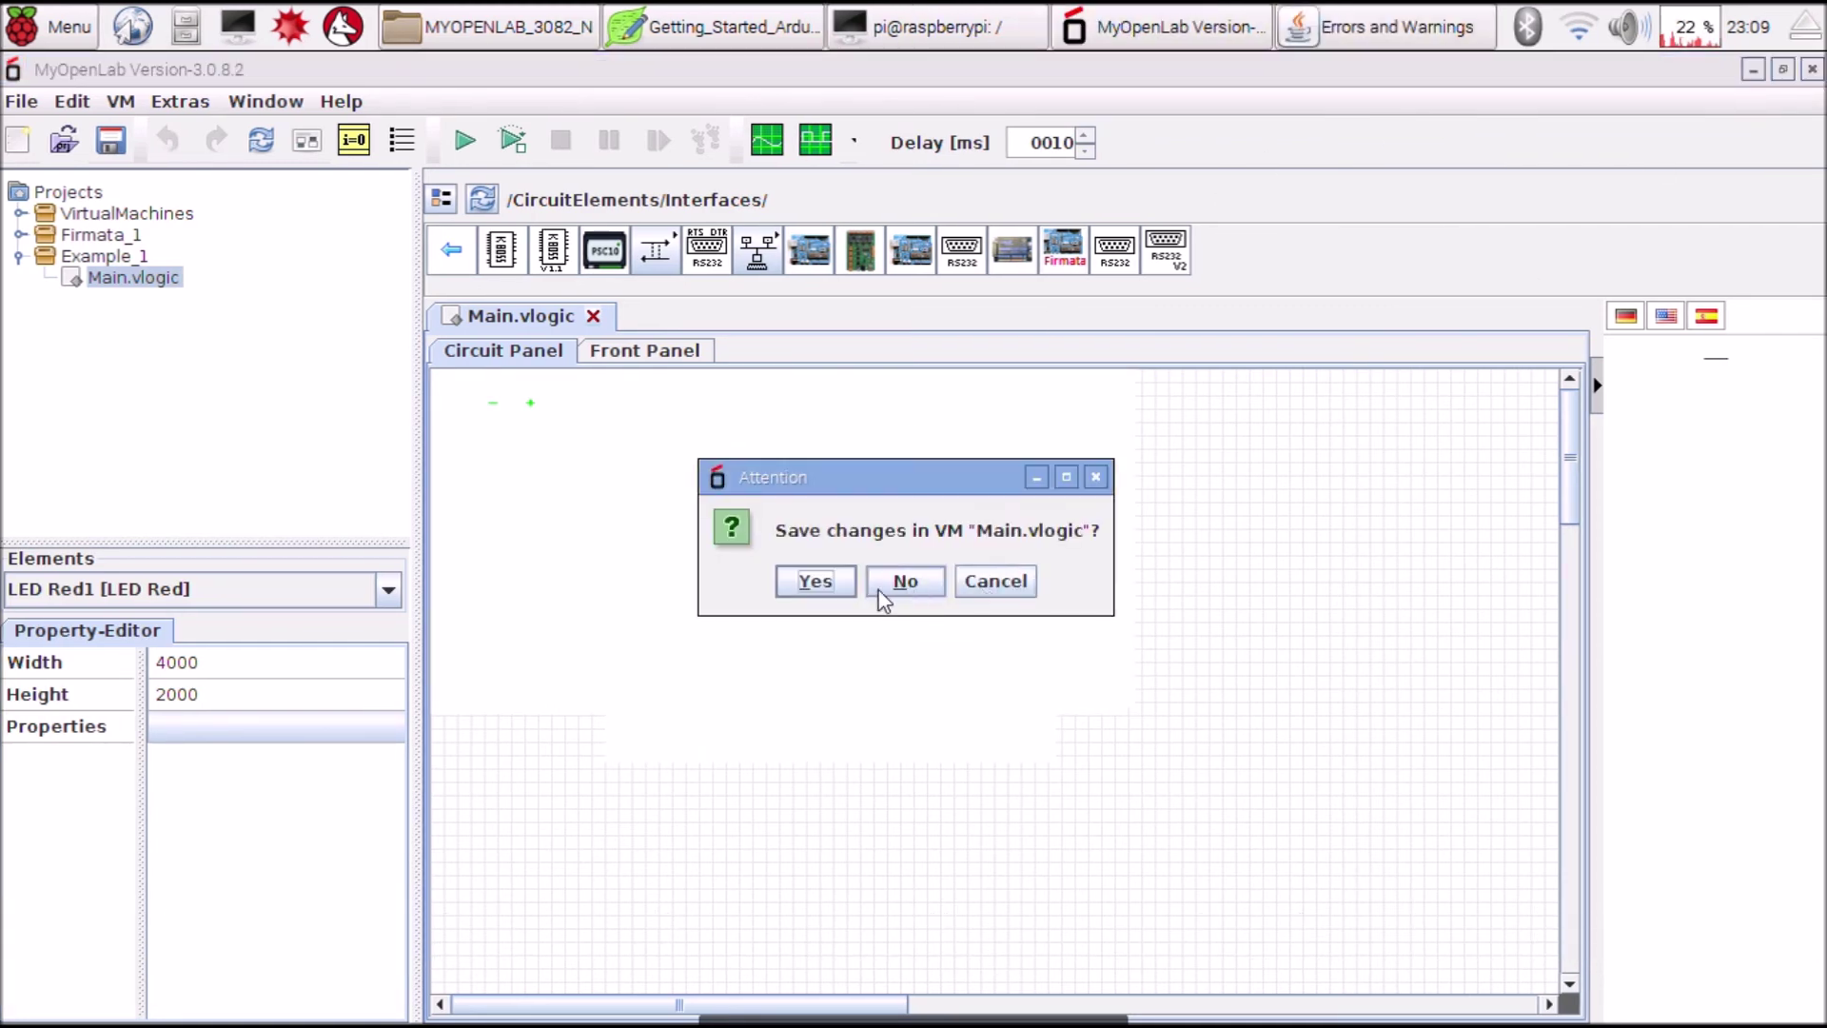
pyautogui.click(905, 582)
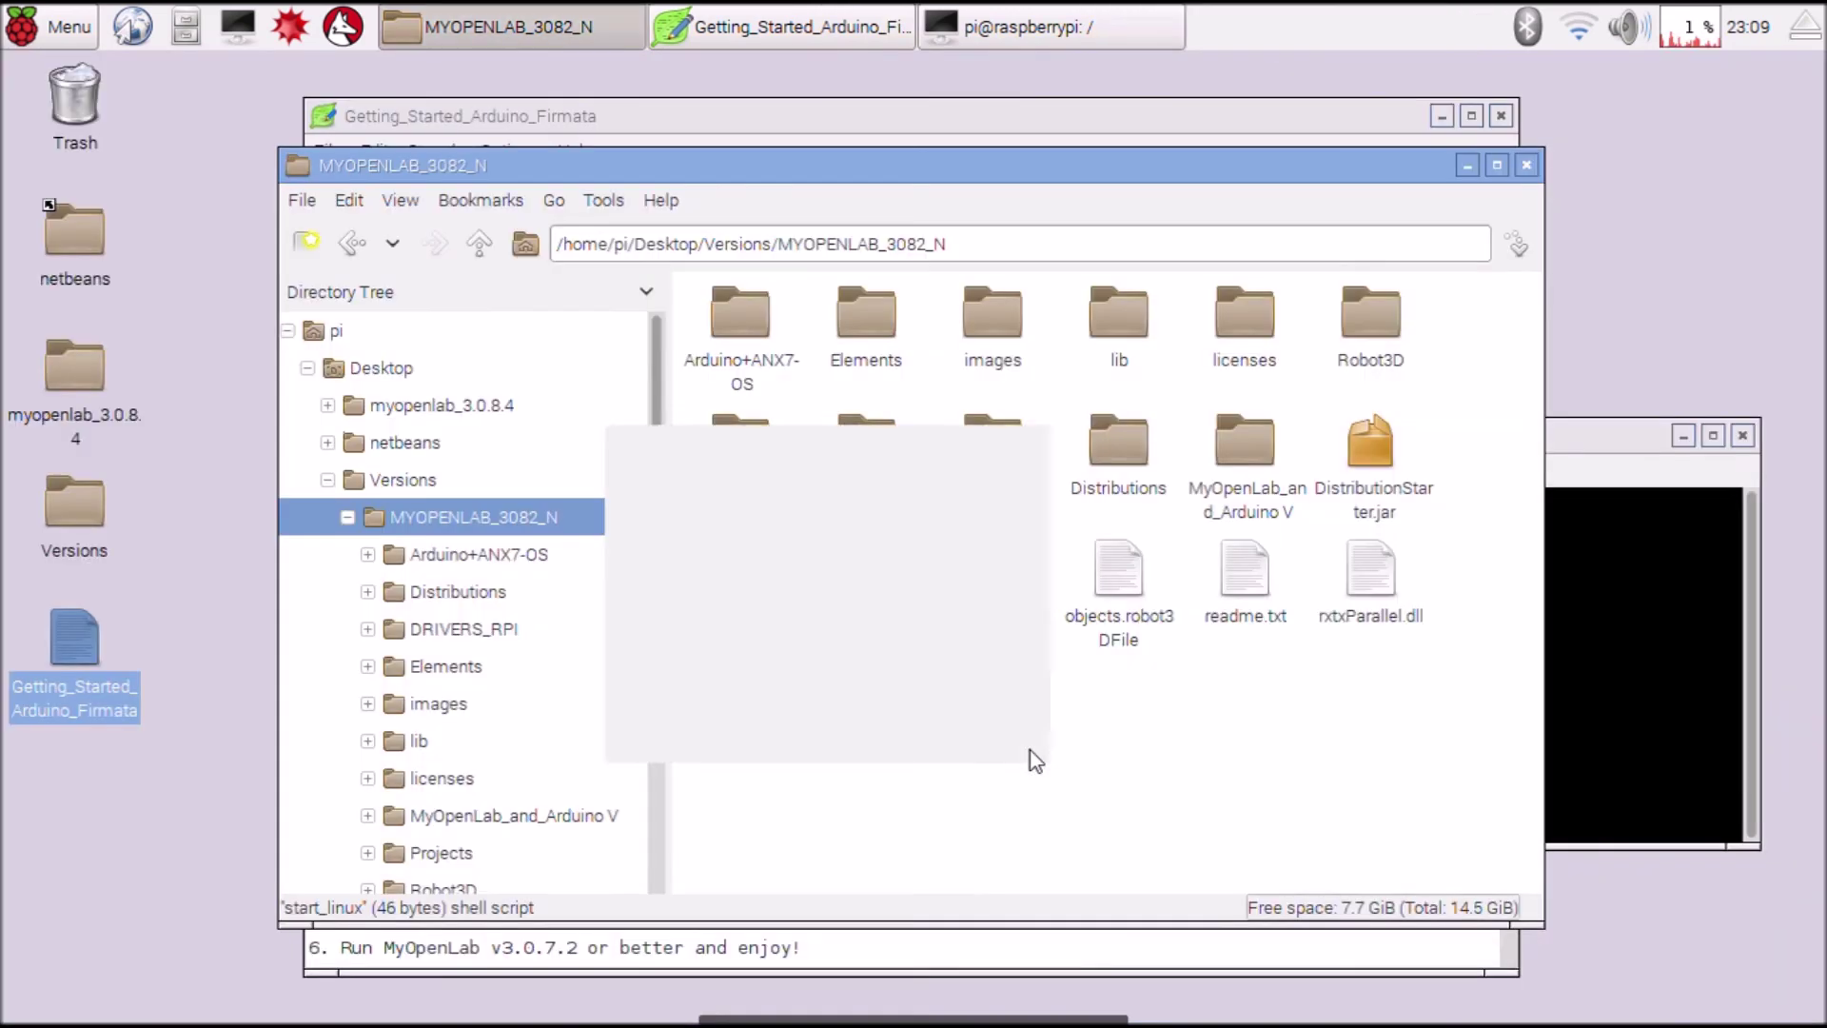
# Step: Copy 'sudo apt-get update' from the notes and run it in the terminal
pyautogui.click(985, 791)
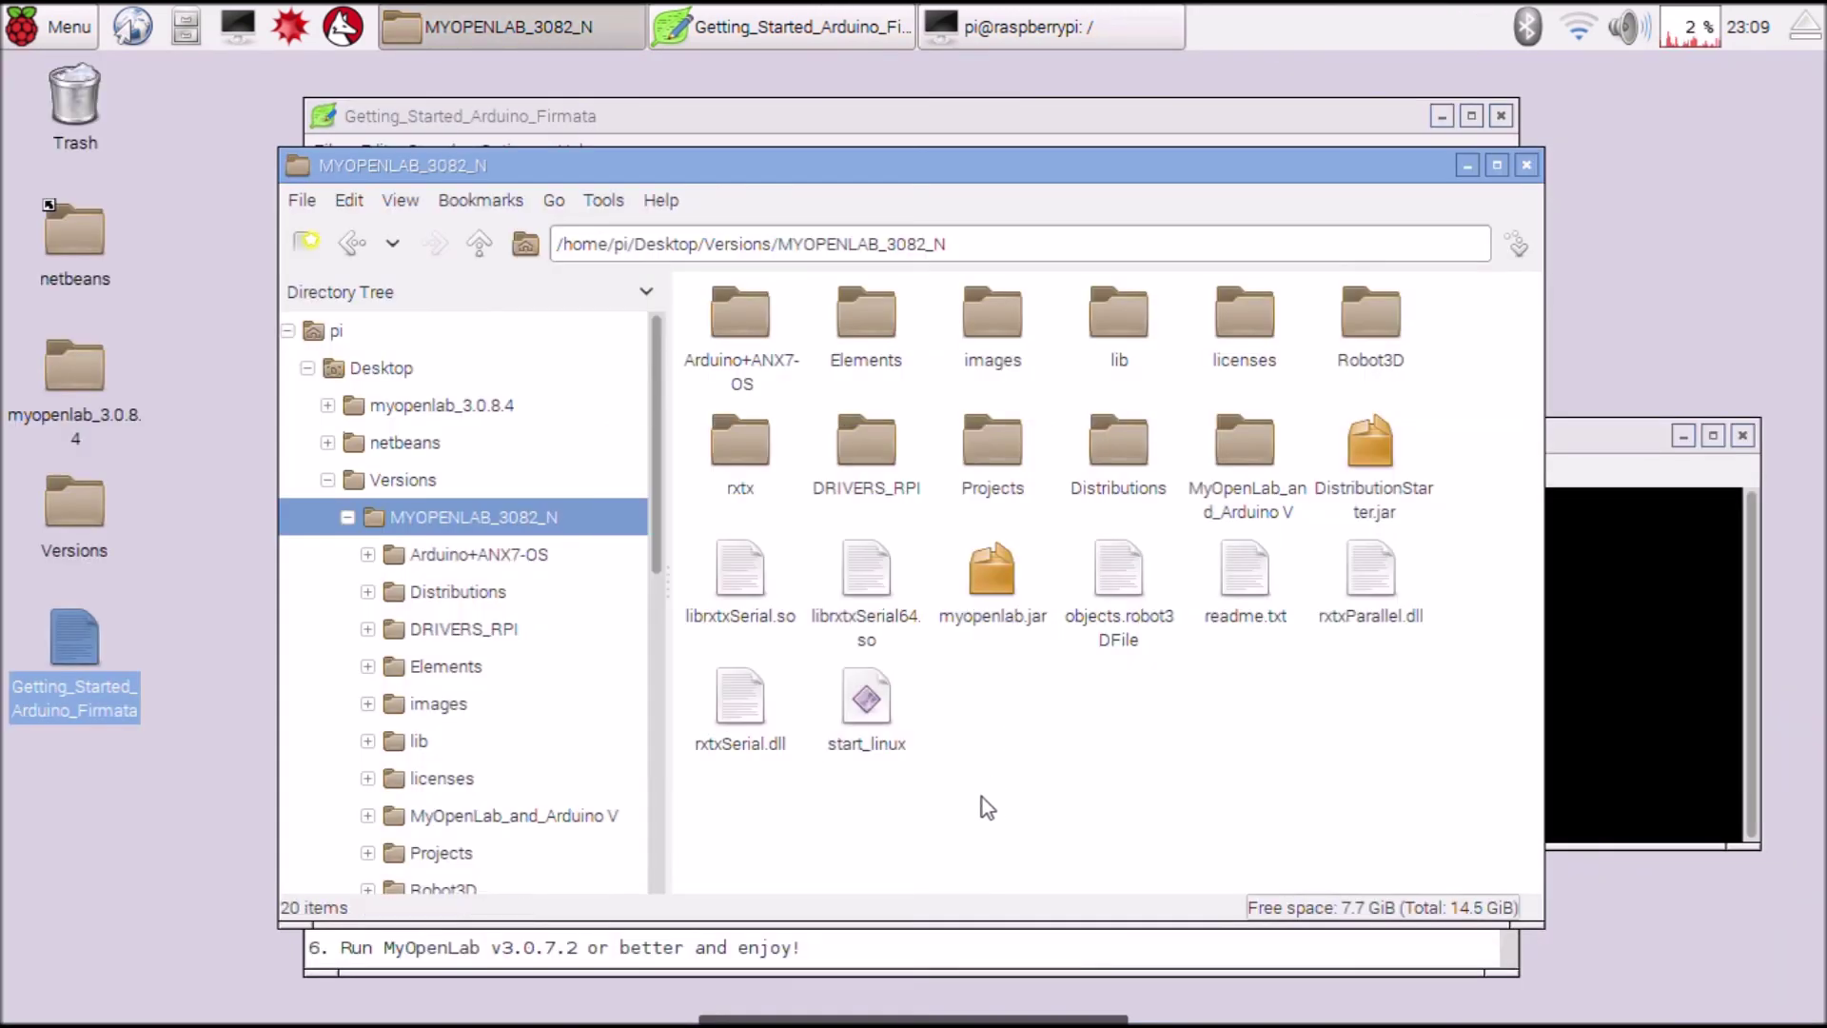
pyautogui.click(1467, 167)
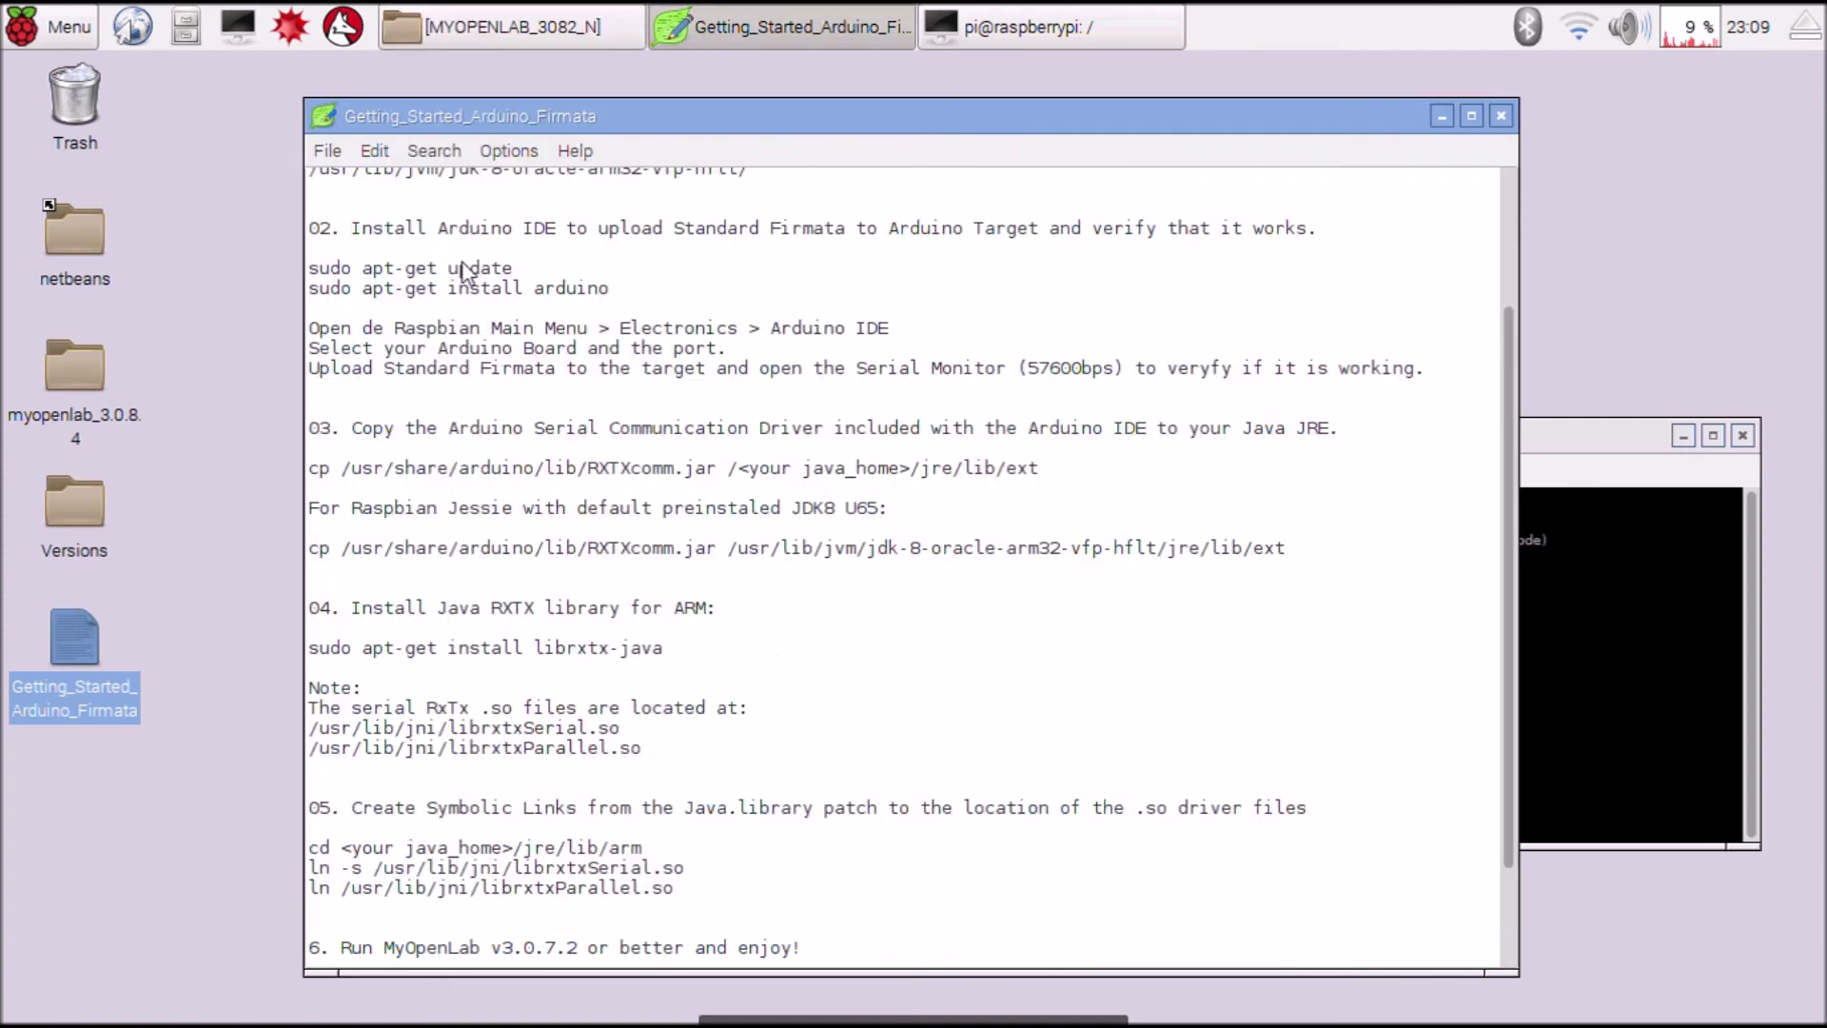
pyautogui.moveTo(597, 131); pyautogui.dragTo(415, 98)
pyautogui.click(1444, 696)
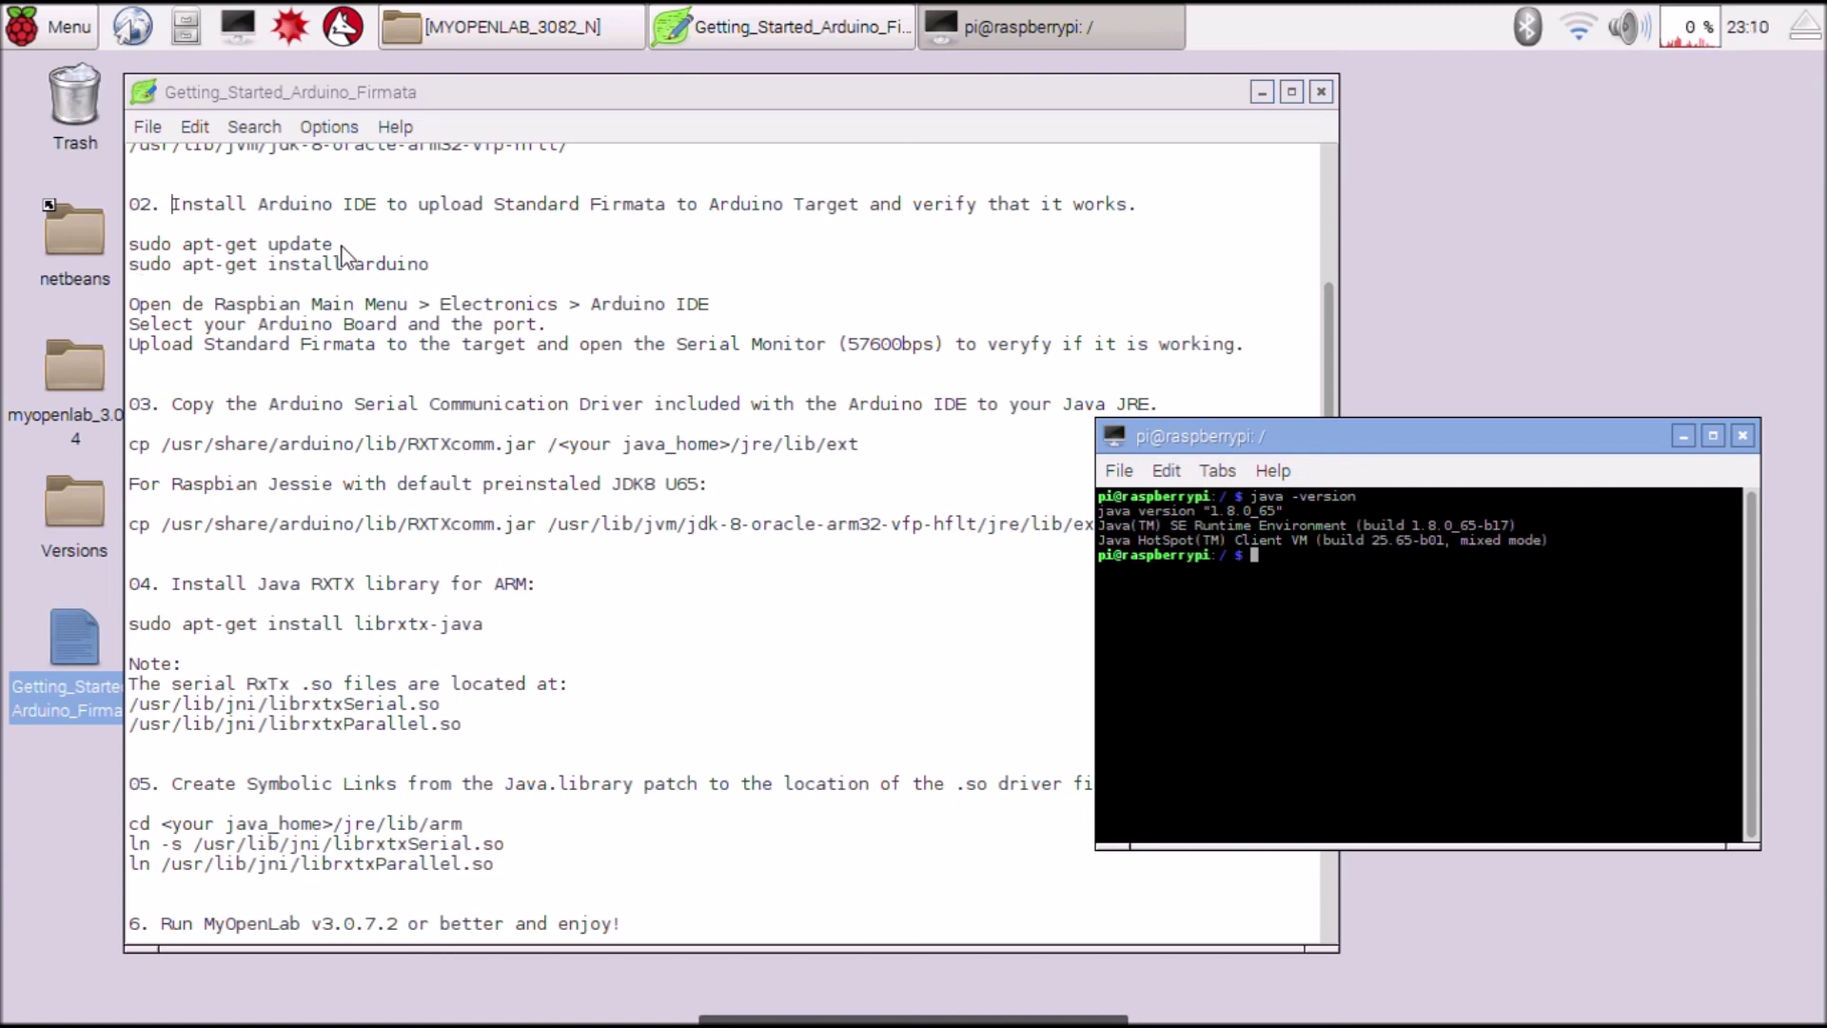
pyautogui.moveTo(333, 245); pyautogui.dragTo(129, 249)
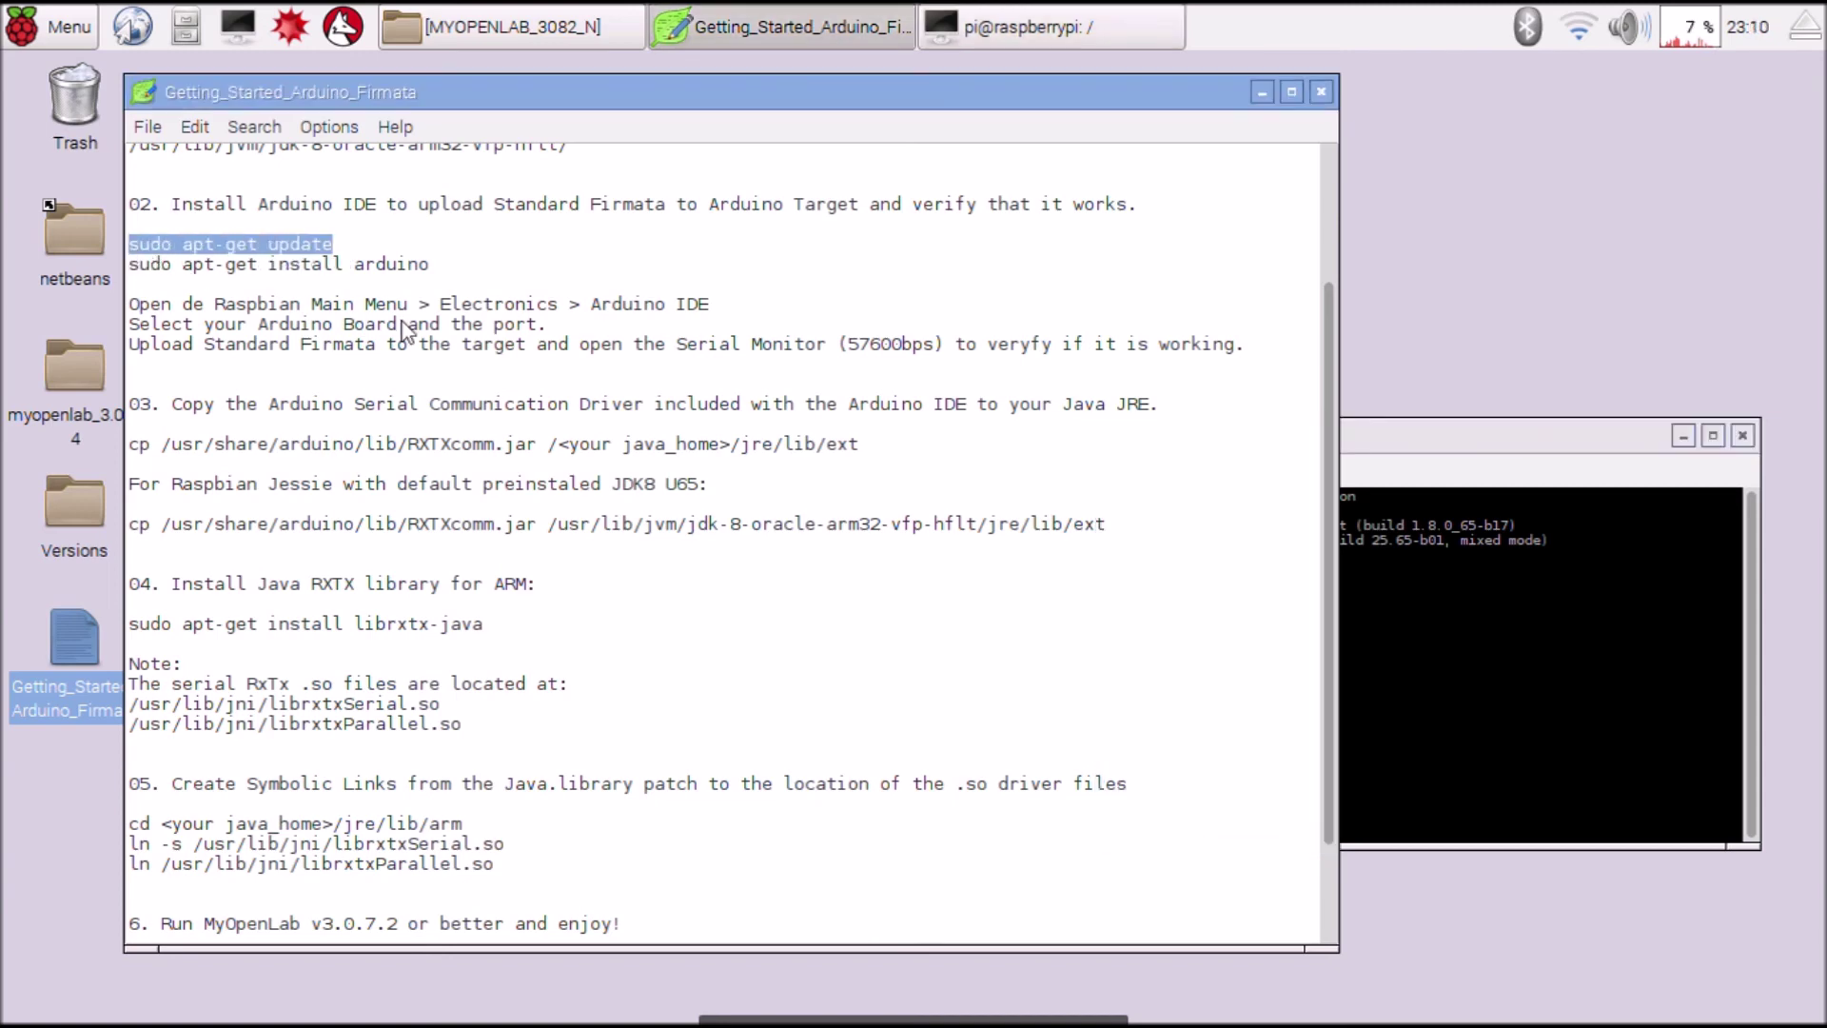
pyautogui.rightClick(265, 253)
pyautogui.click(327, 293)
pyautogui.click(1361, 649)
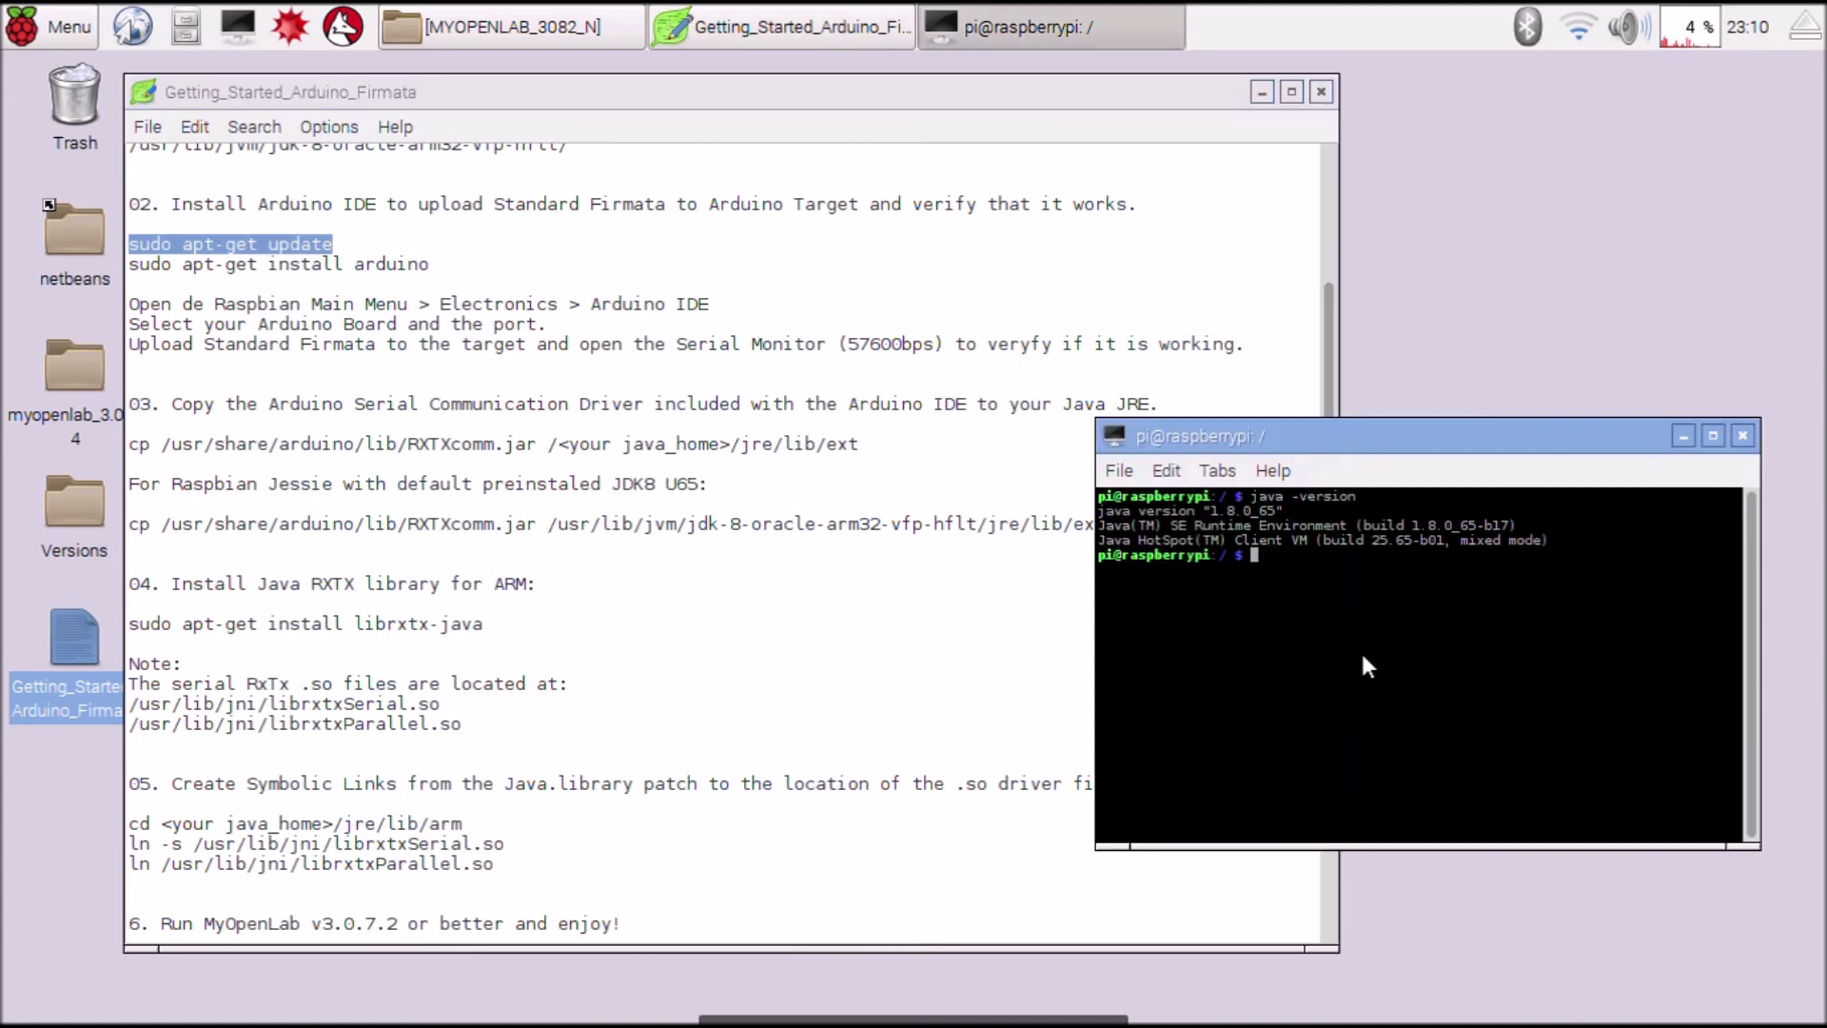
pyautogui.rightClick(1361, 657)
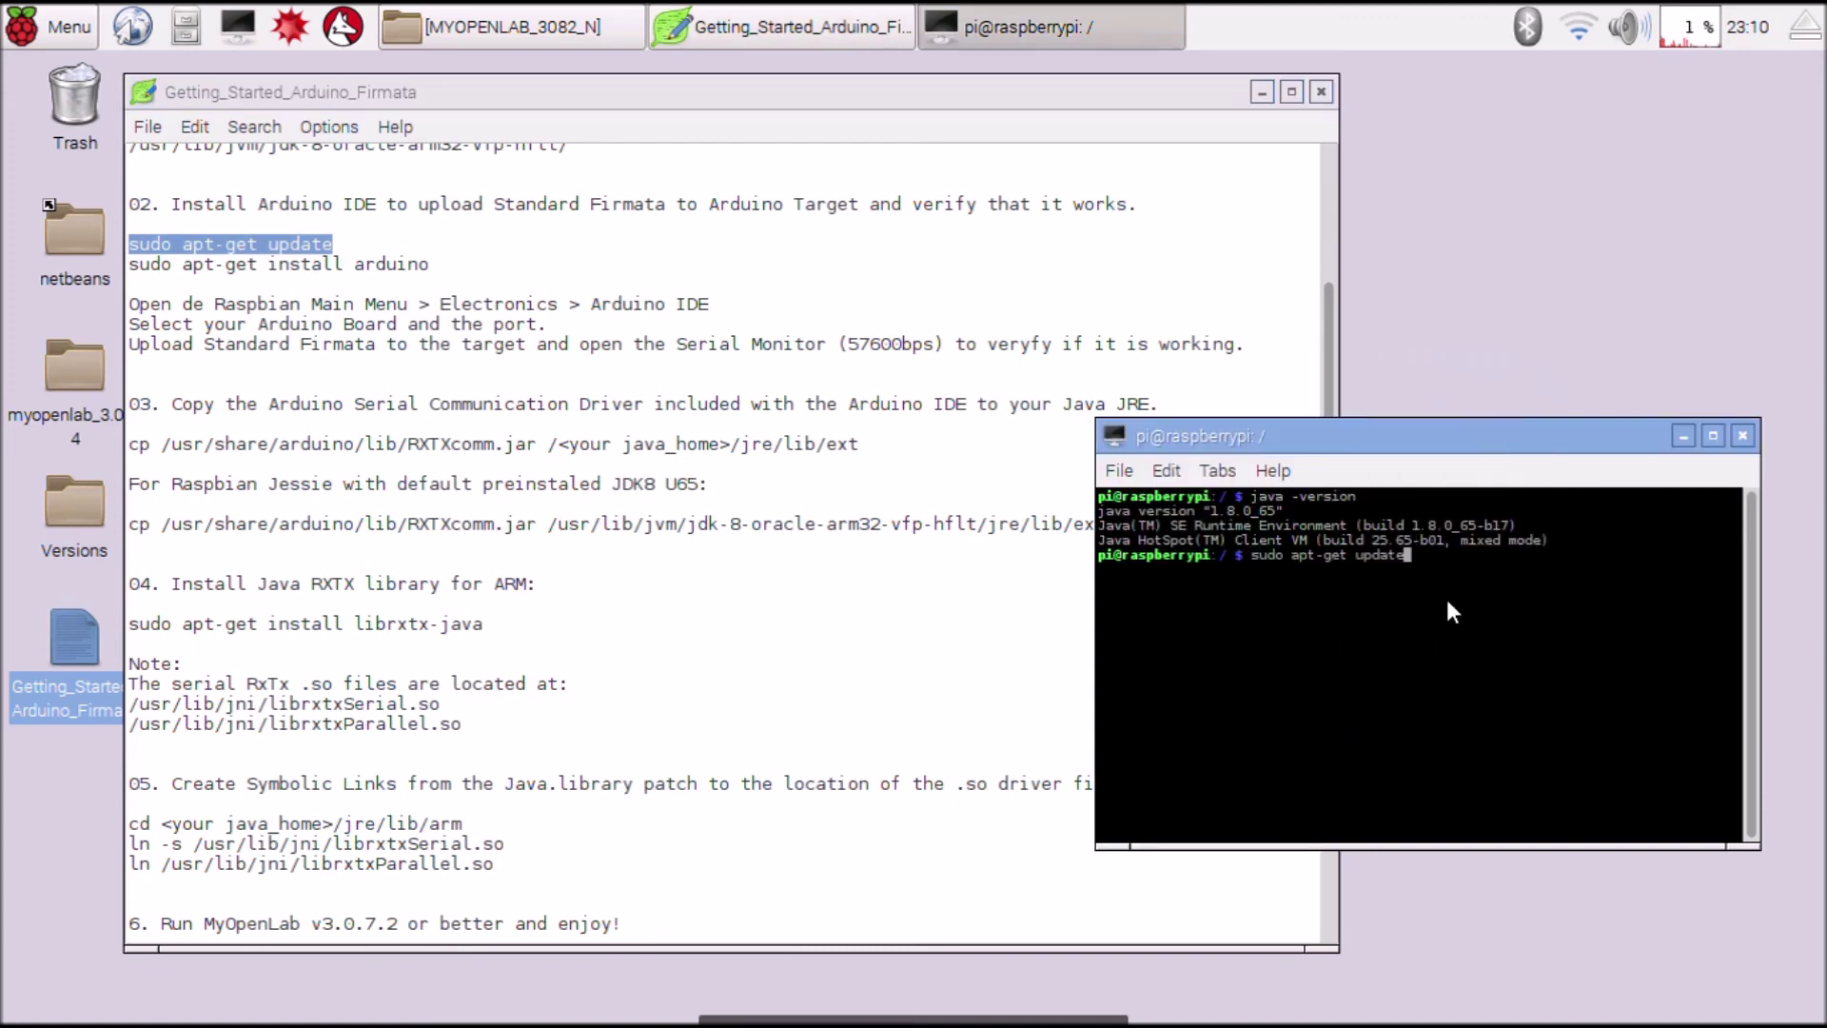
pyautogui.press('Return')
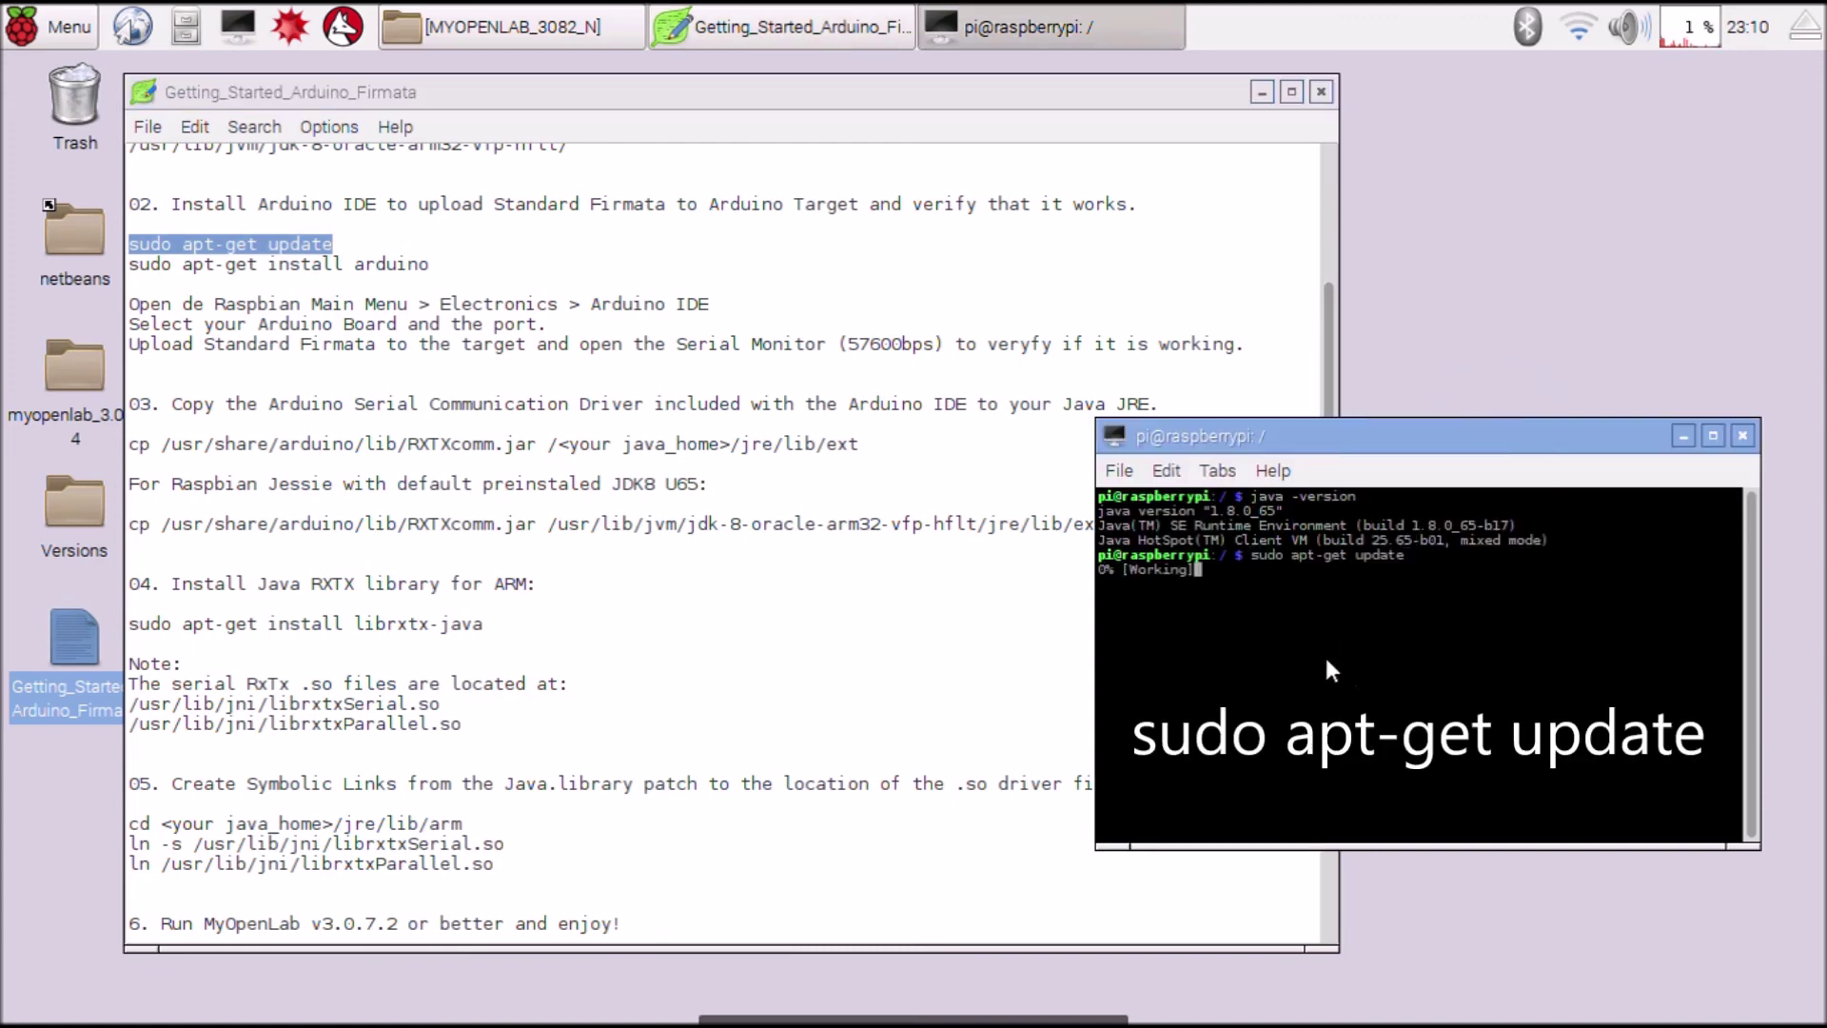
# Step: Copy and run 'sudo apt-get install arduino', answering Y to install arduino and librxtx-java
pyautogui.click(321, 264)
pyautogui.moveTo(322, 264); pyautogui.dragTo(430, 263)
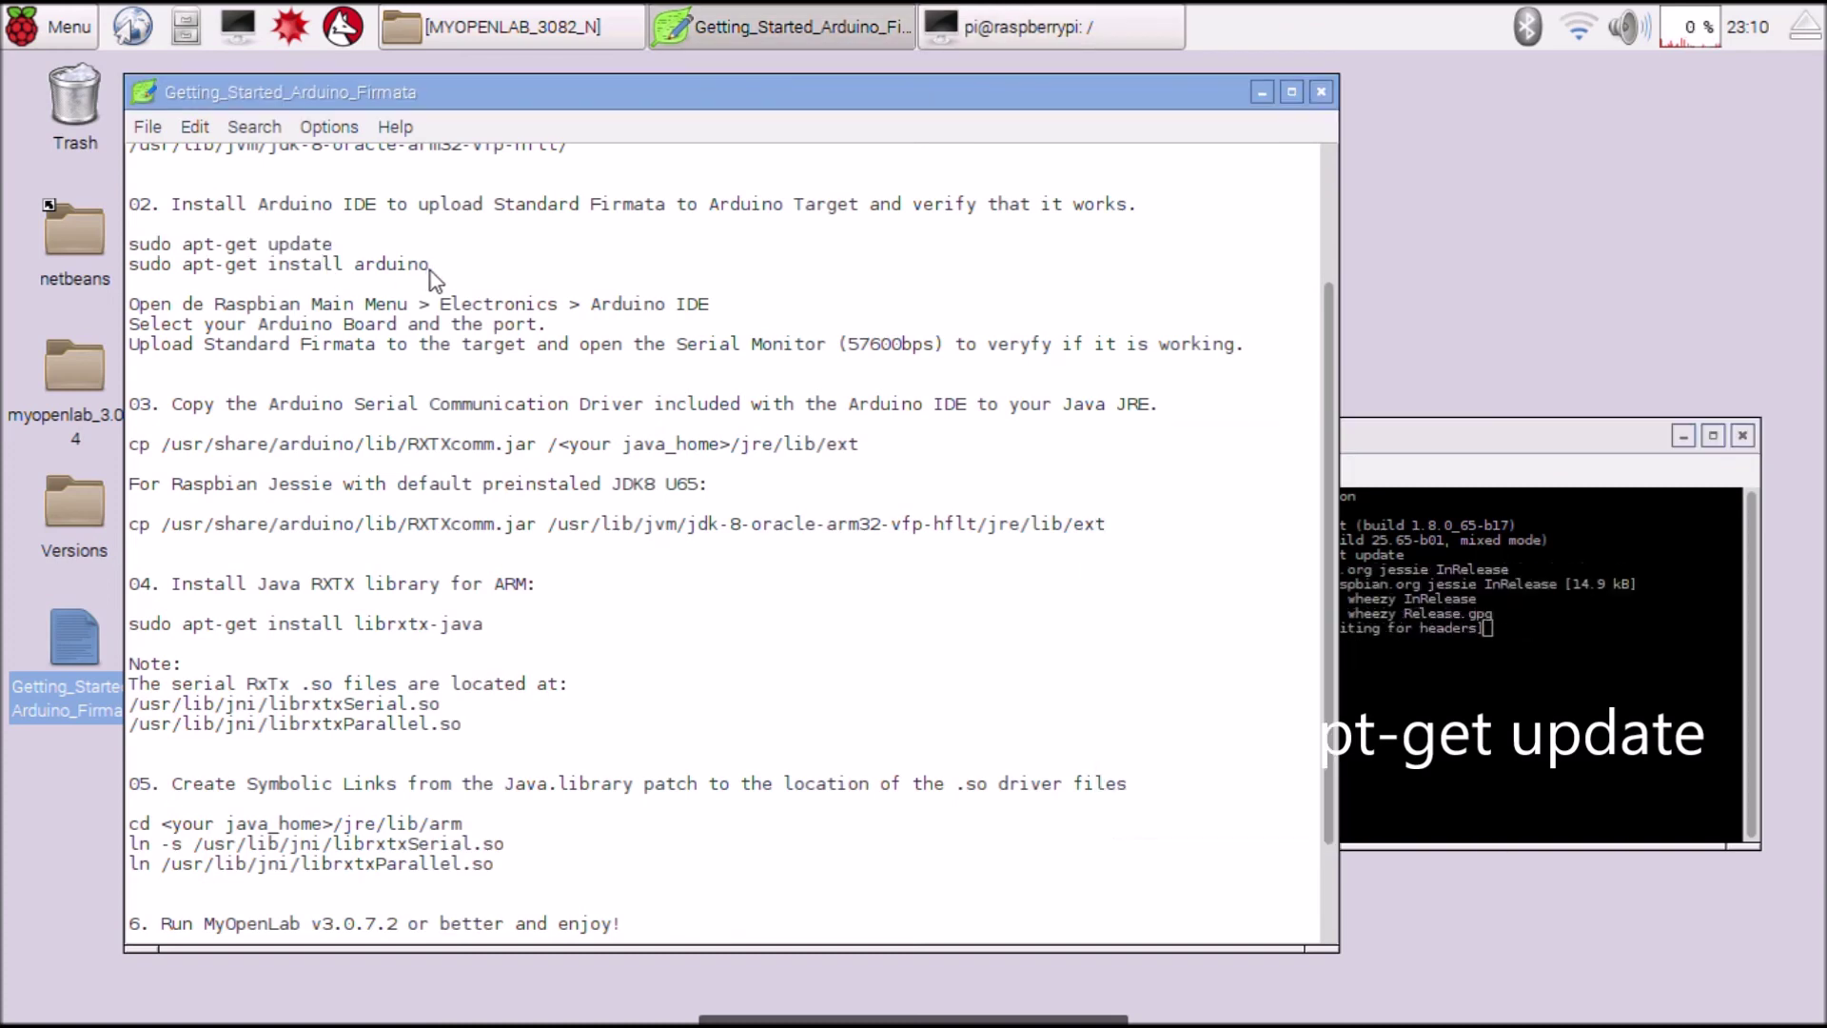
pyautogui.moveTo(293, 273); pyautogui.dragTo(127, 271)
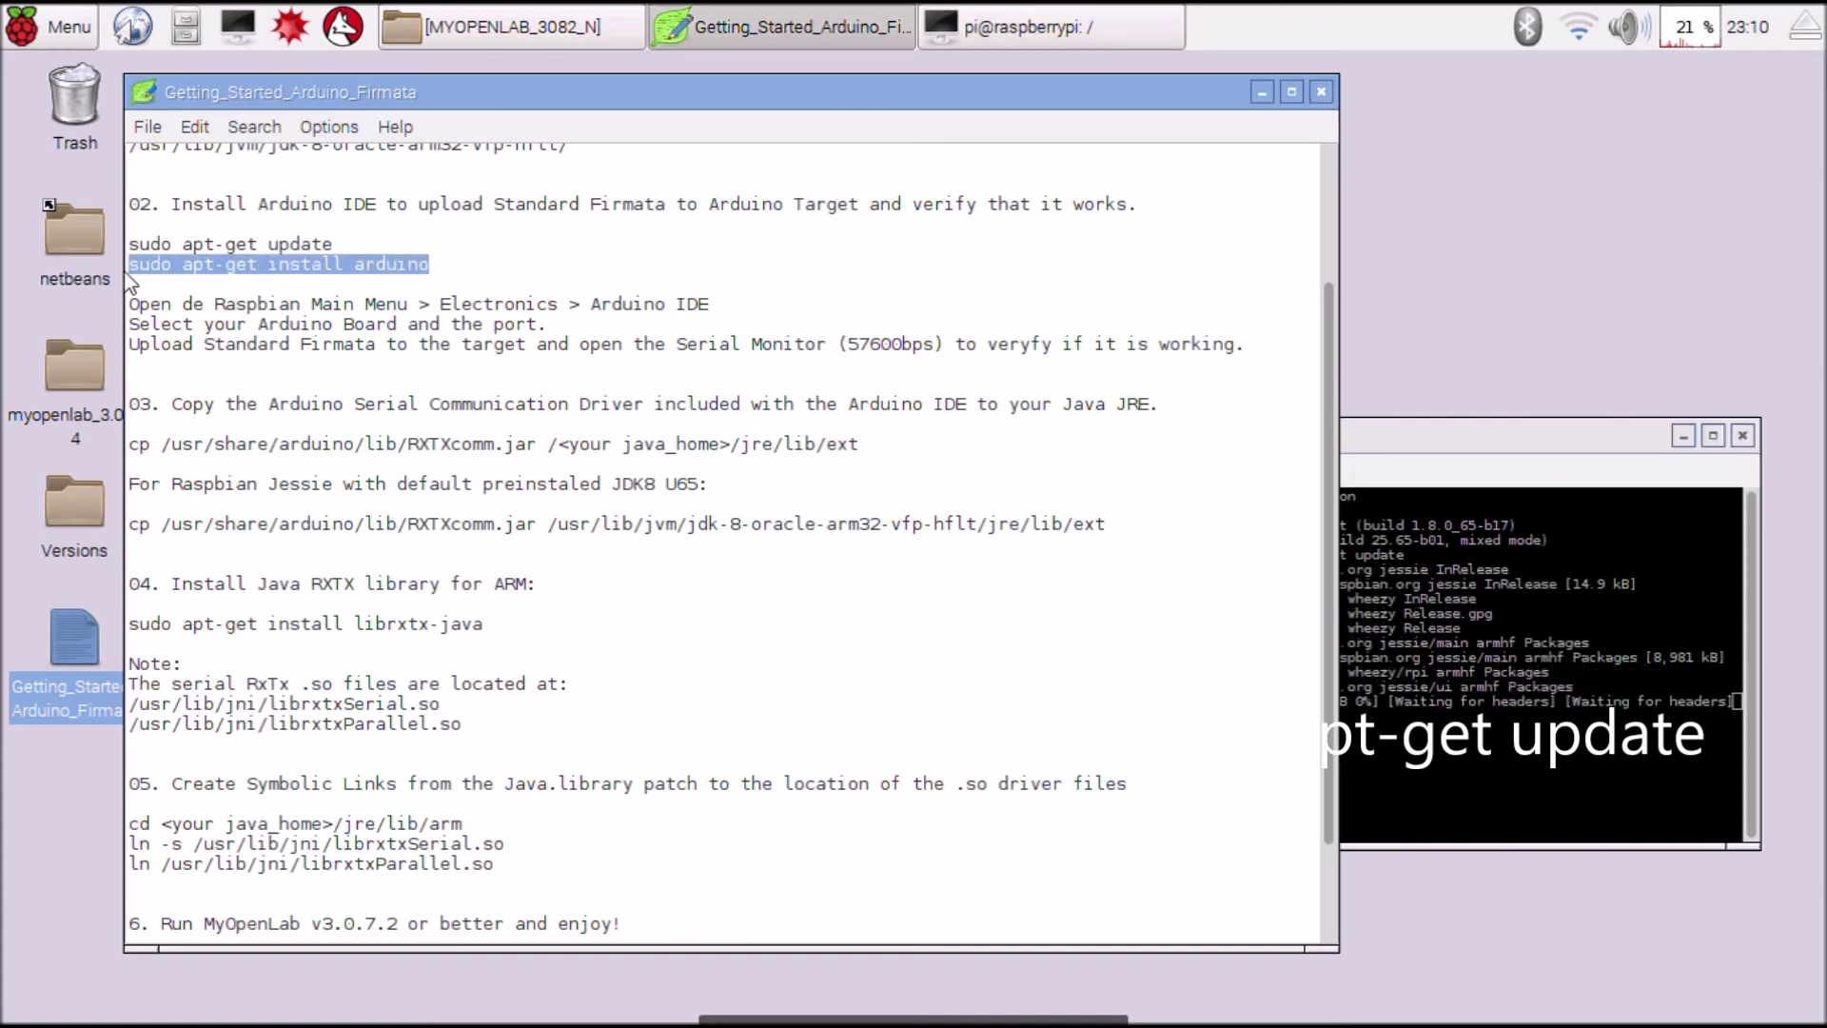
pyautogui.rightClick(208, 263)
pyautogui.click(255, 304)
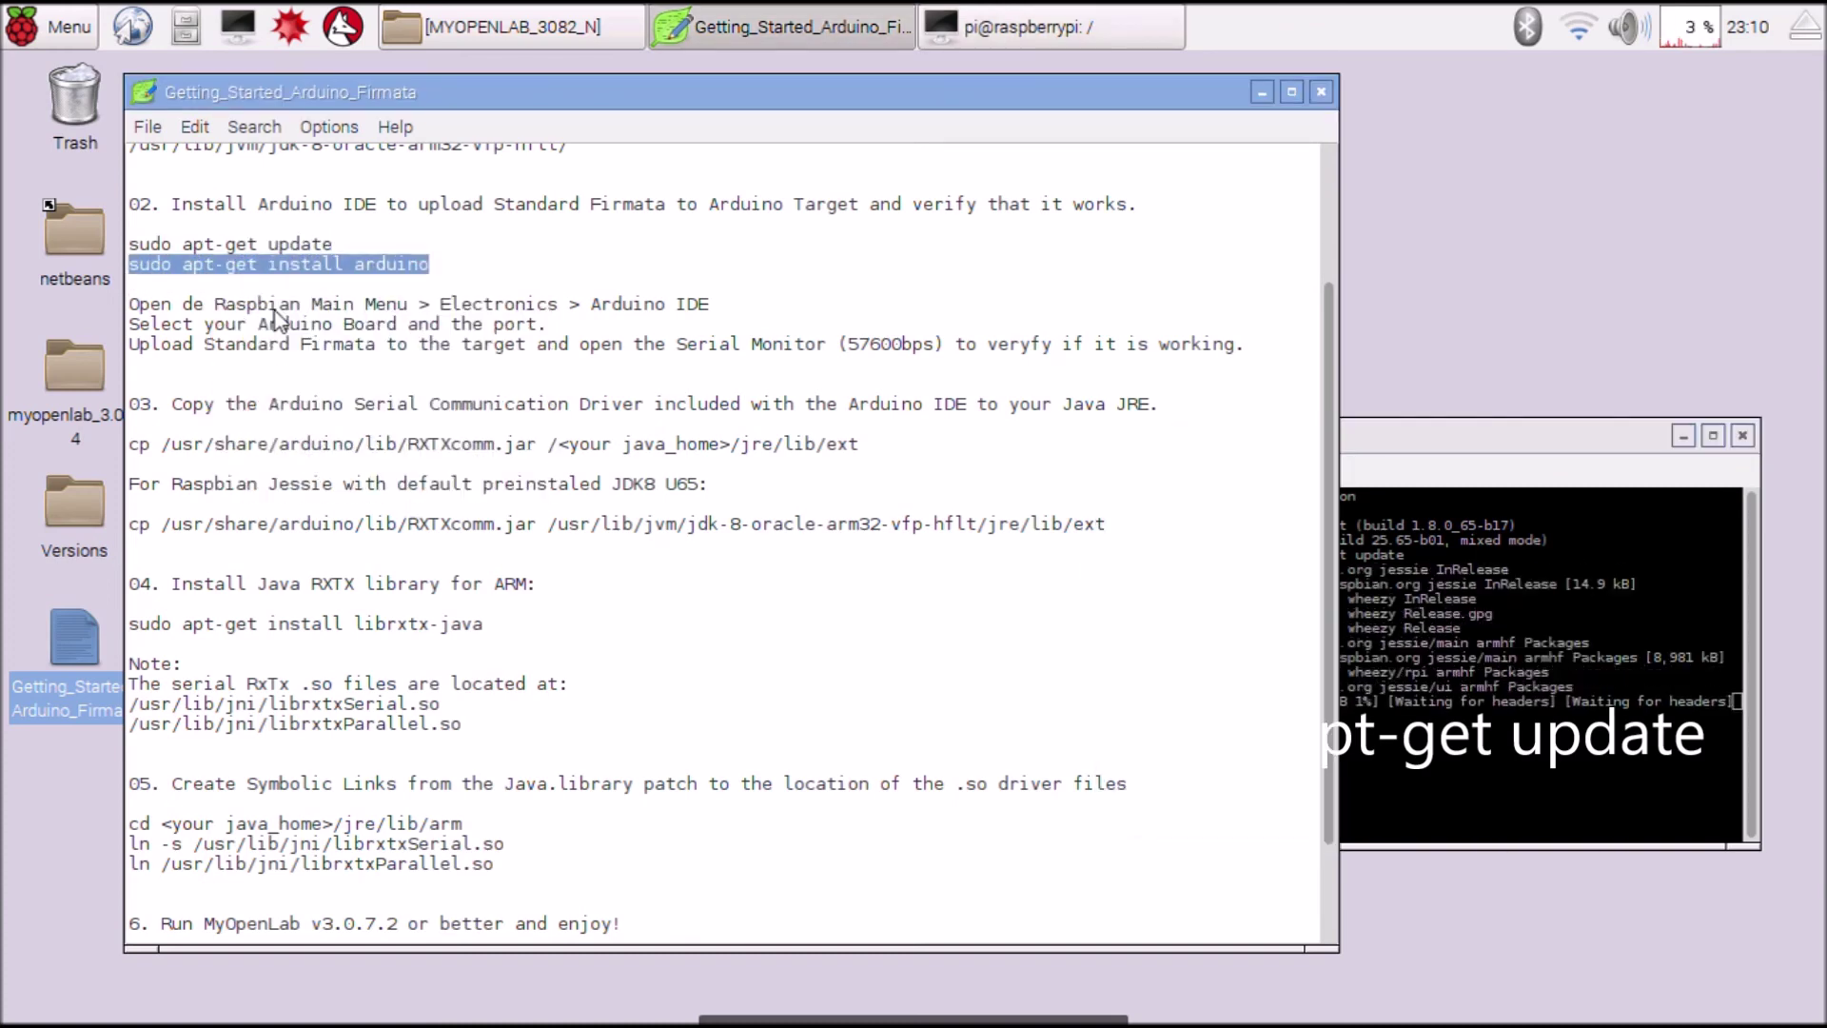
pyautogui.click(1521, 643)
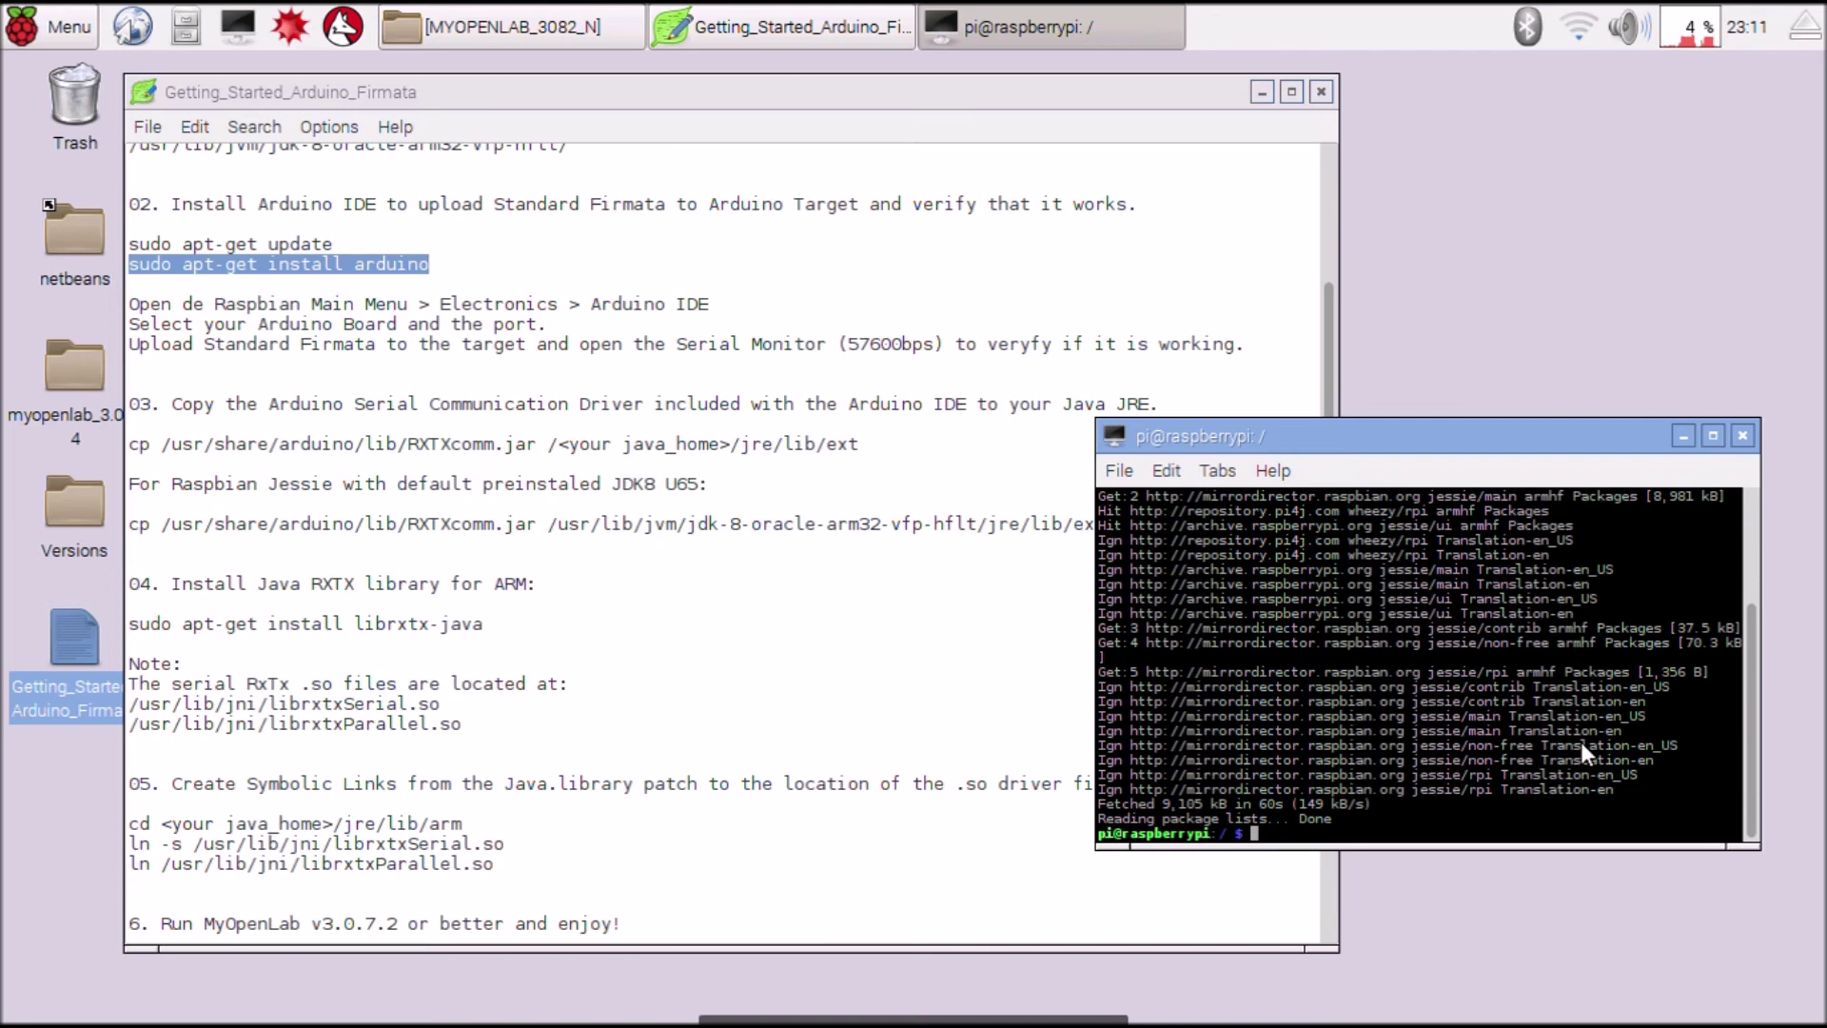
pyautogui.rightClick(1475, 752)
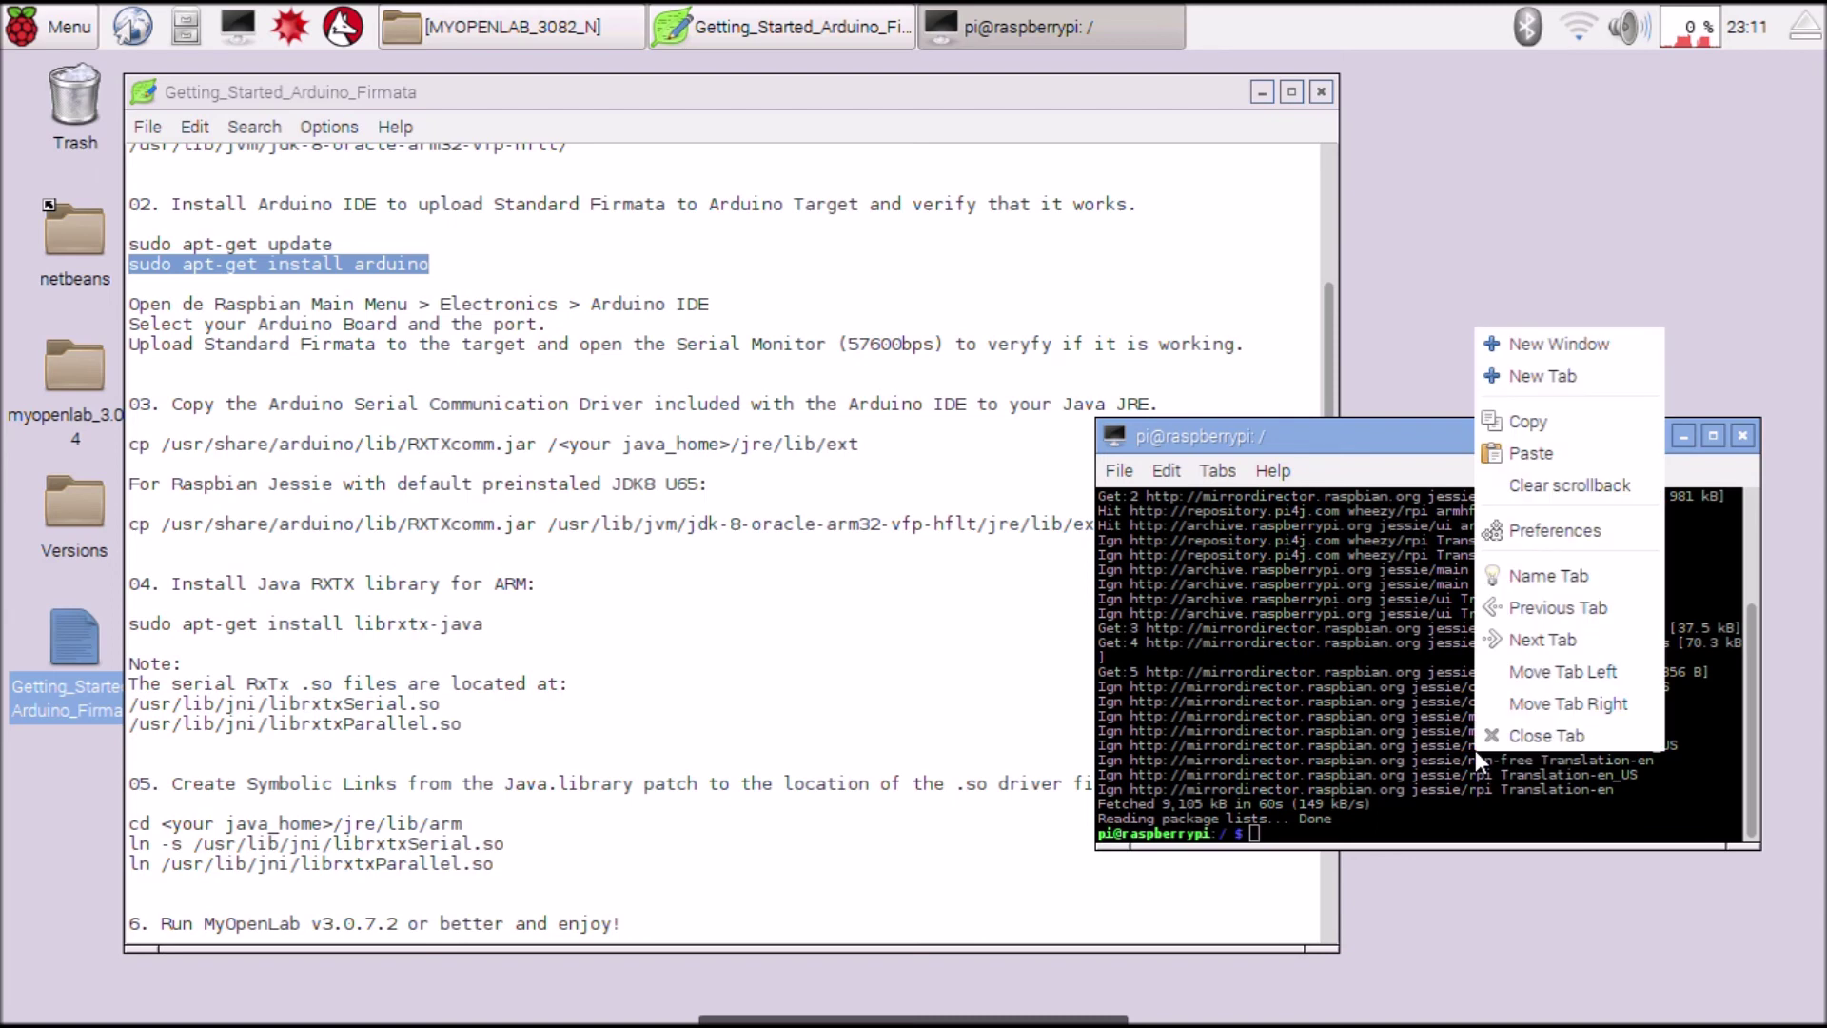
pyautogui.click(1553, 462)
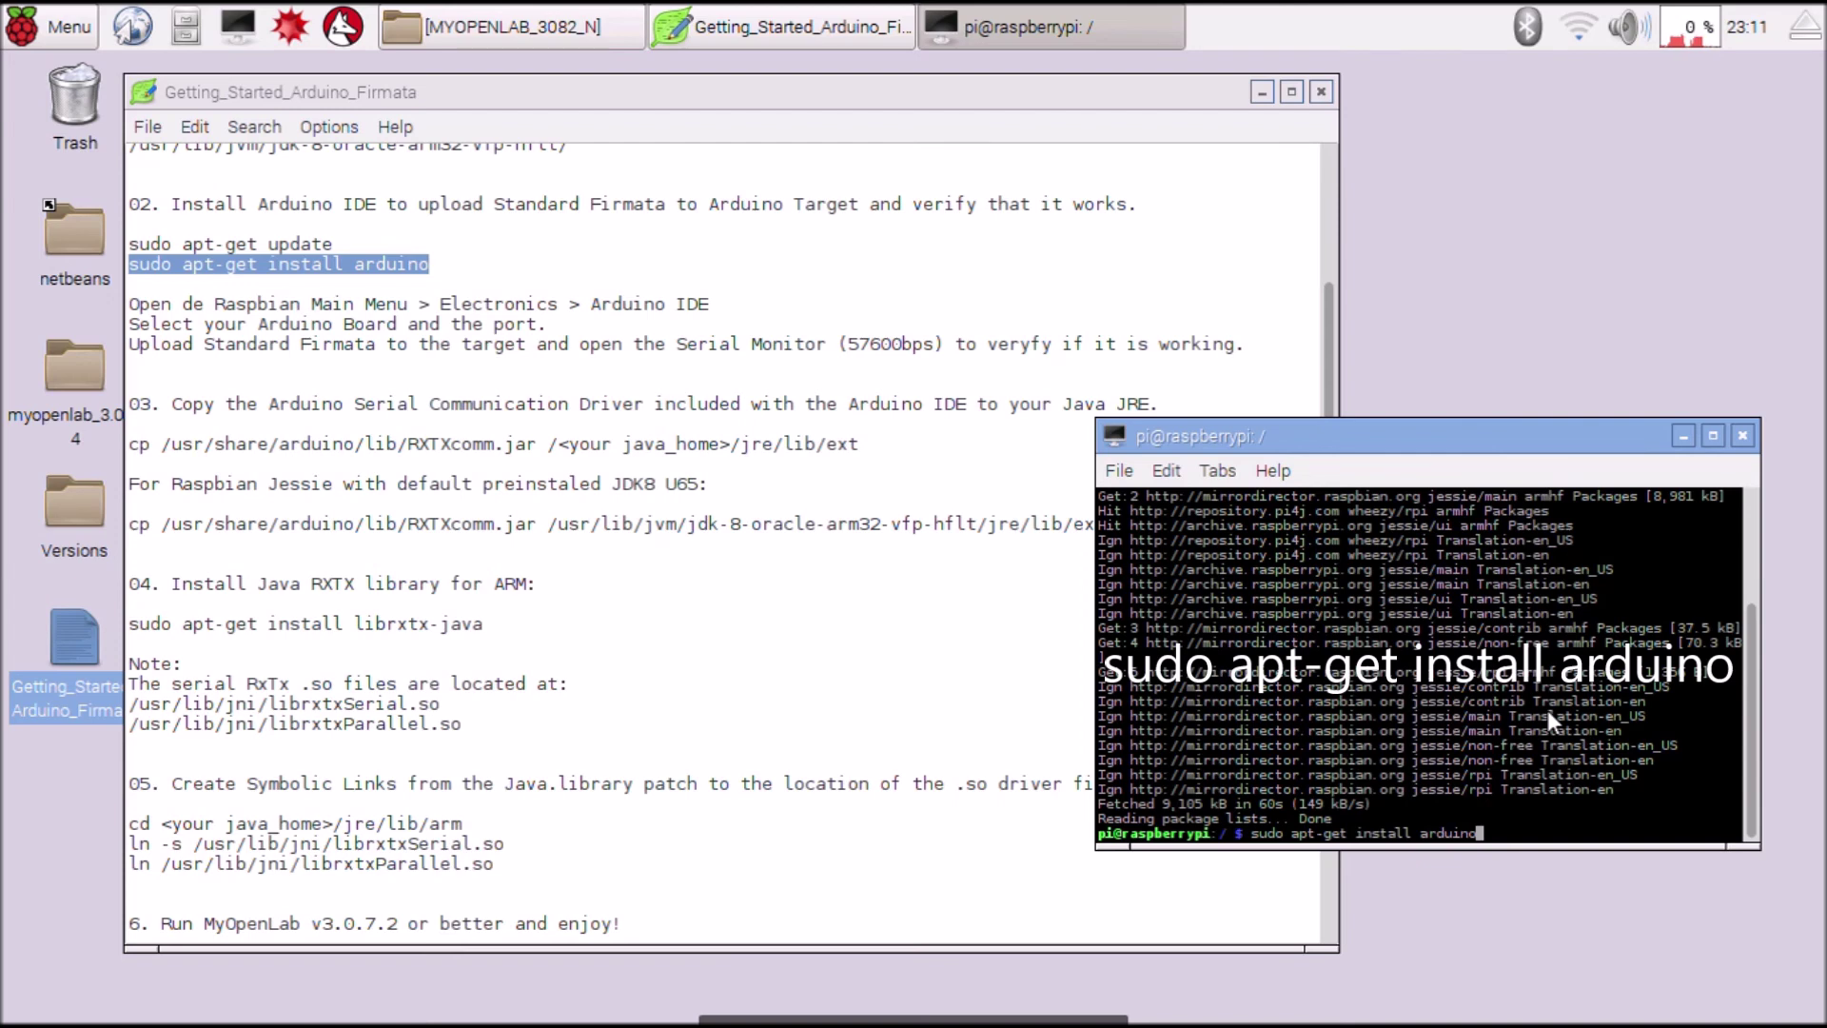
pyautogui.press('Return')
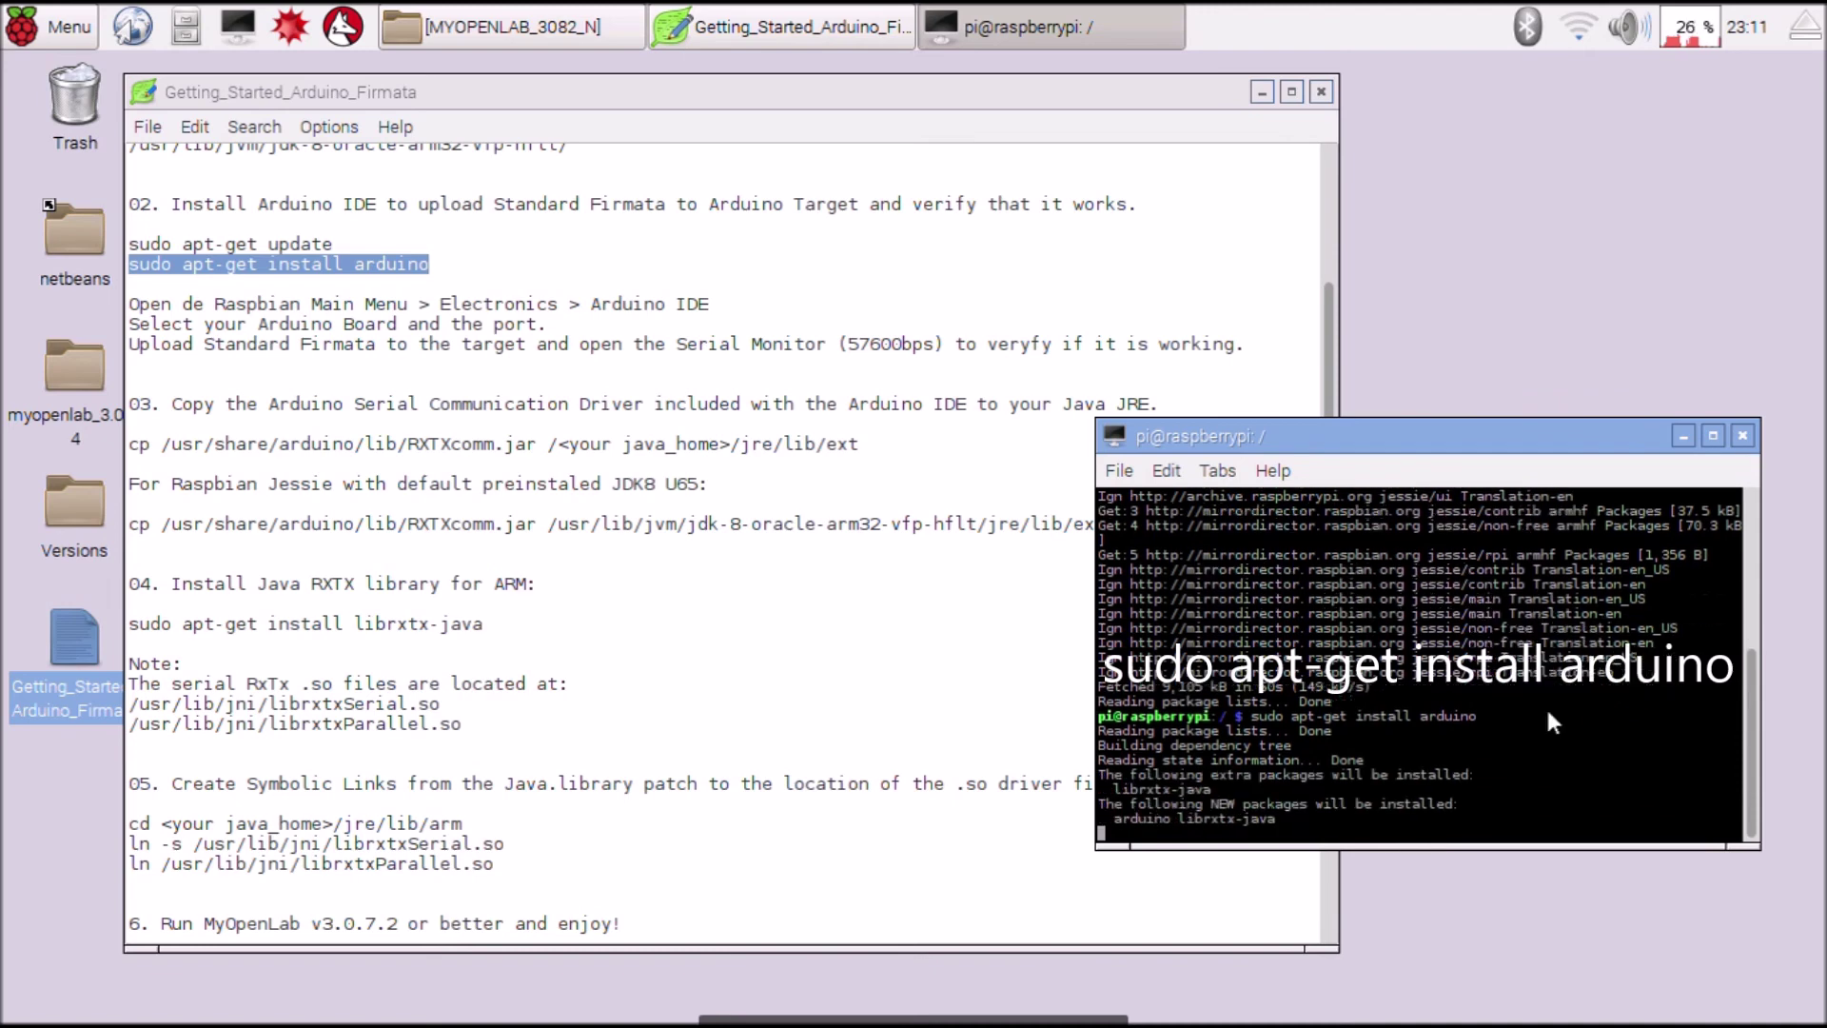
pyautogui.write('Y')
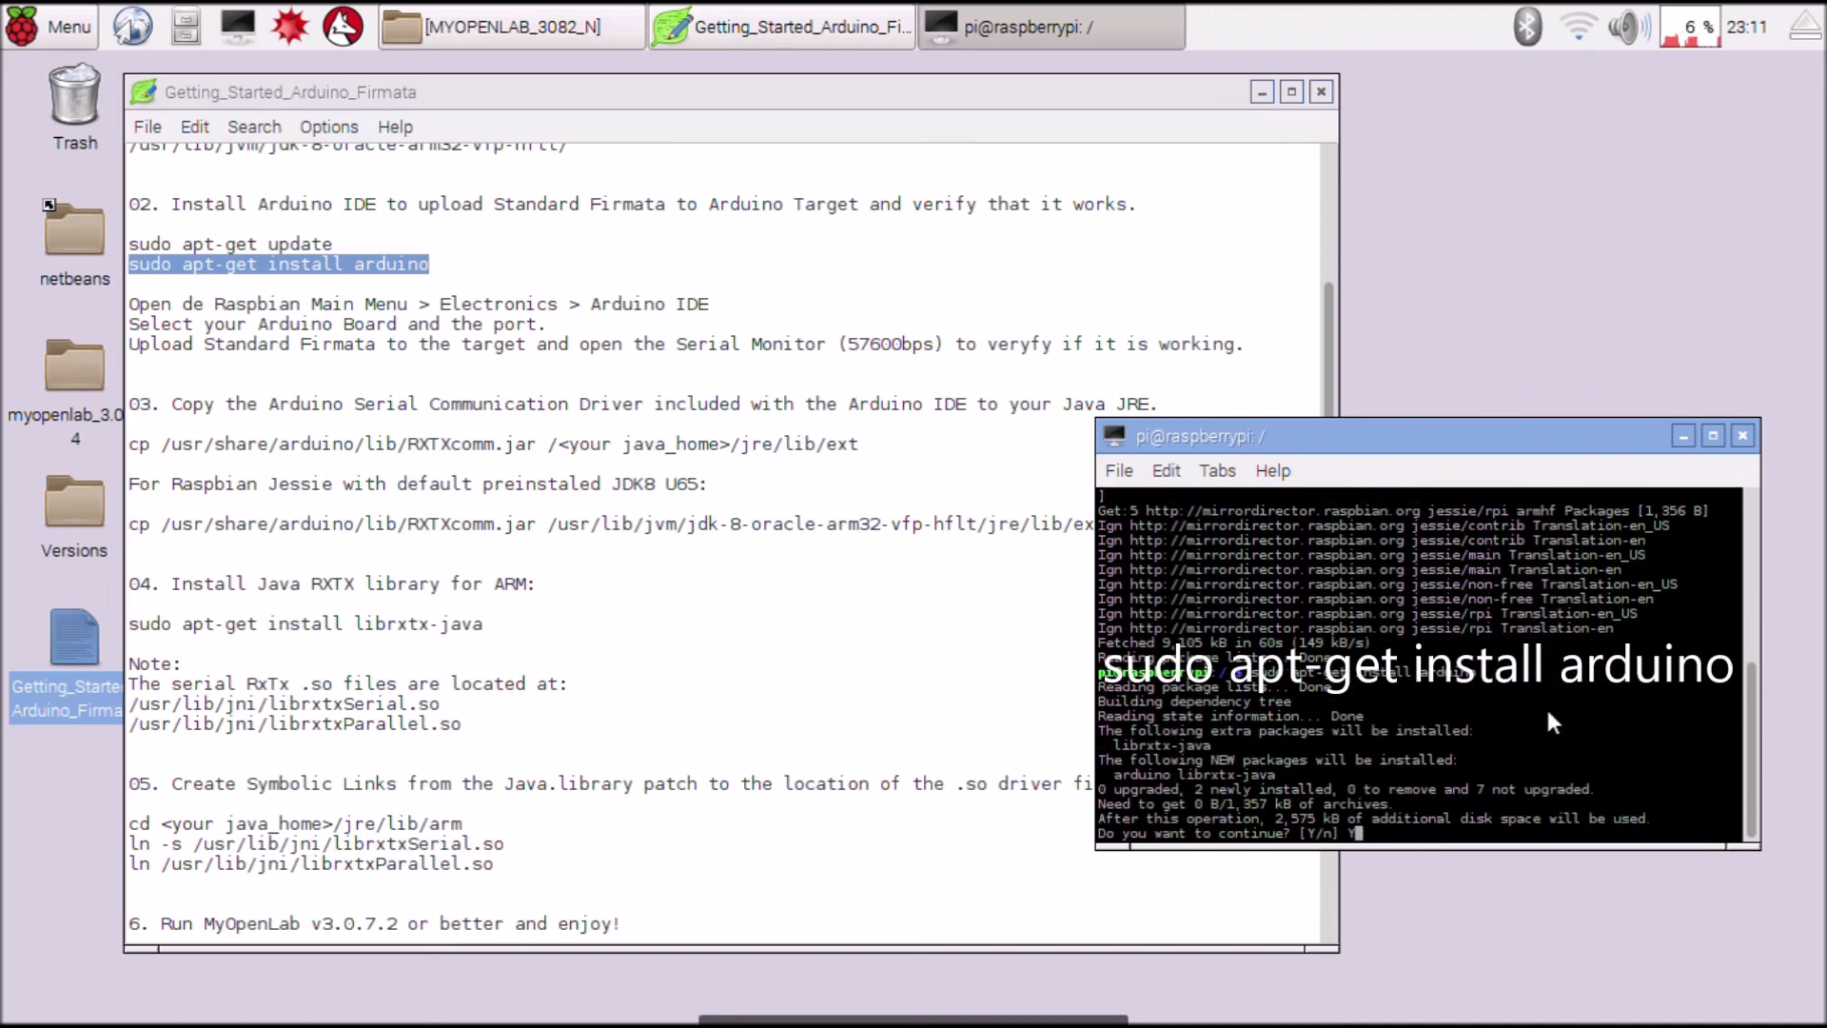
pyautogui.press('Return')
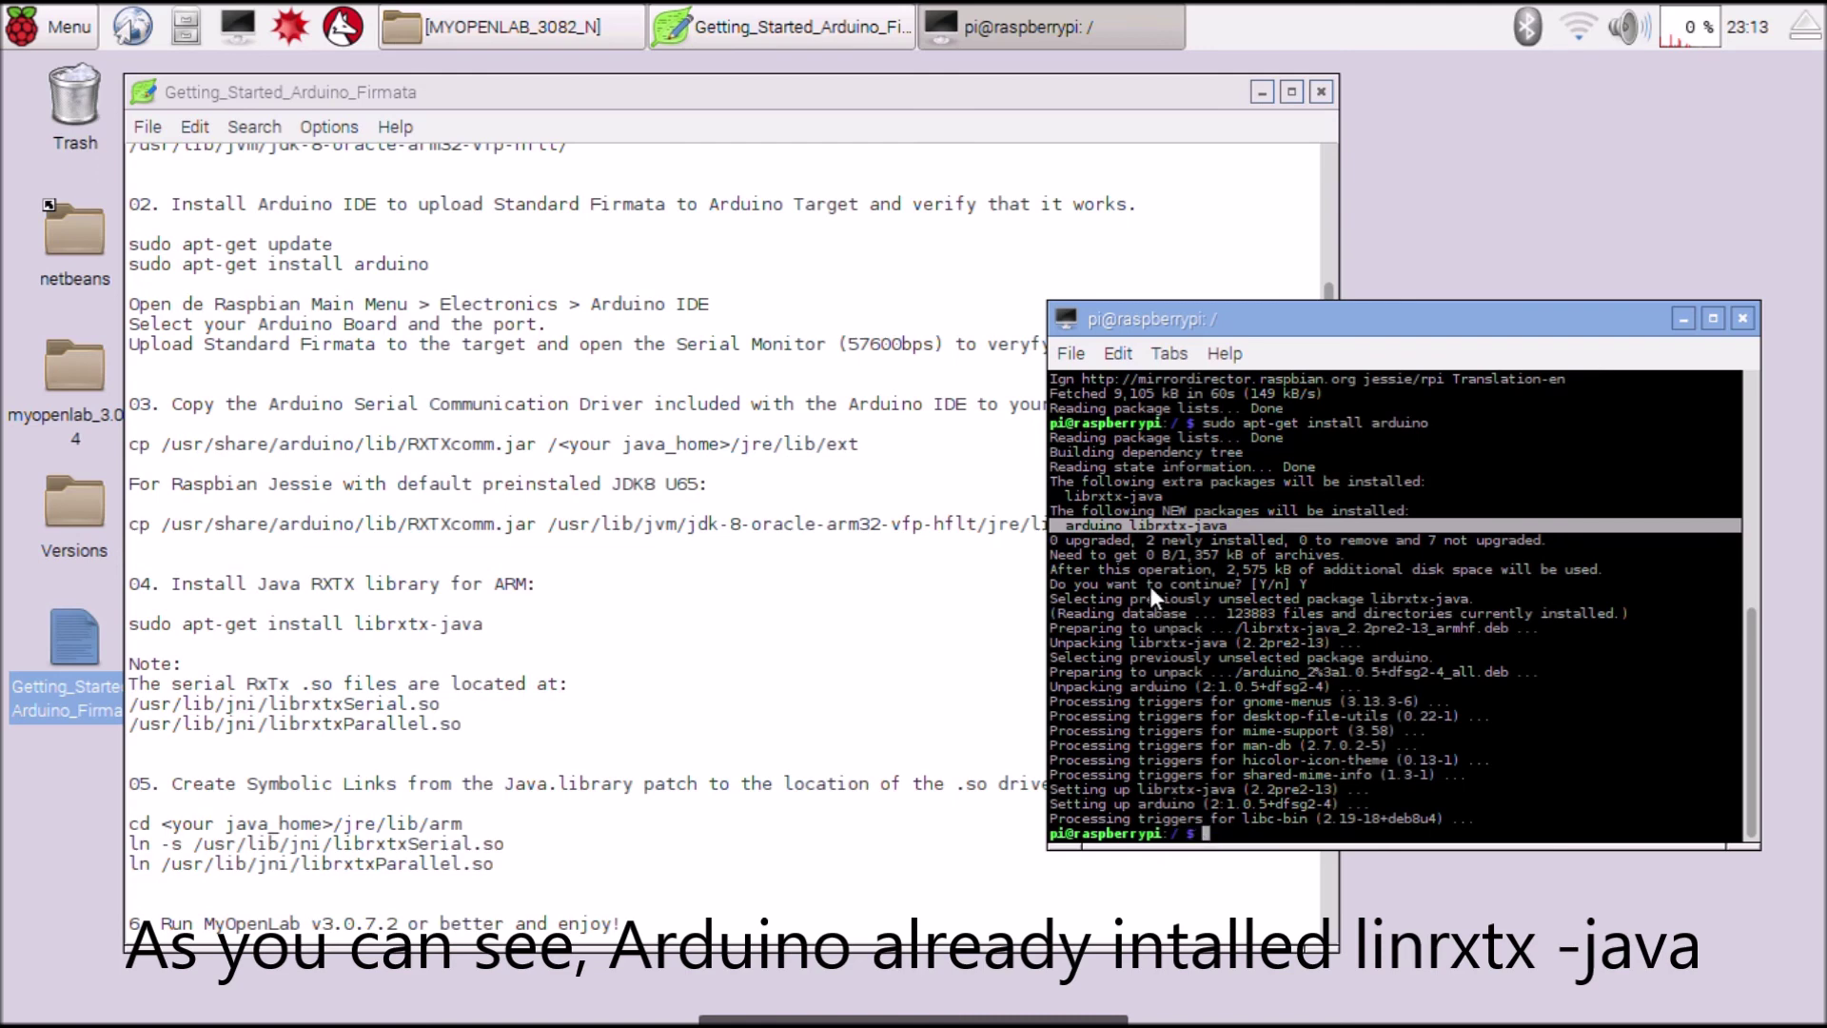
# Step: Launch Arduino IDE from the Electronics section of the applications menu
pyautogui.click(1114, 525)
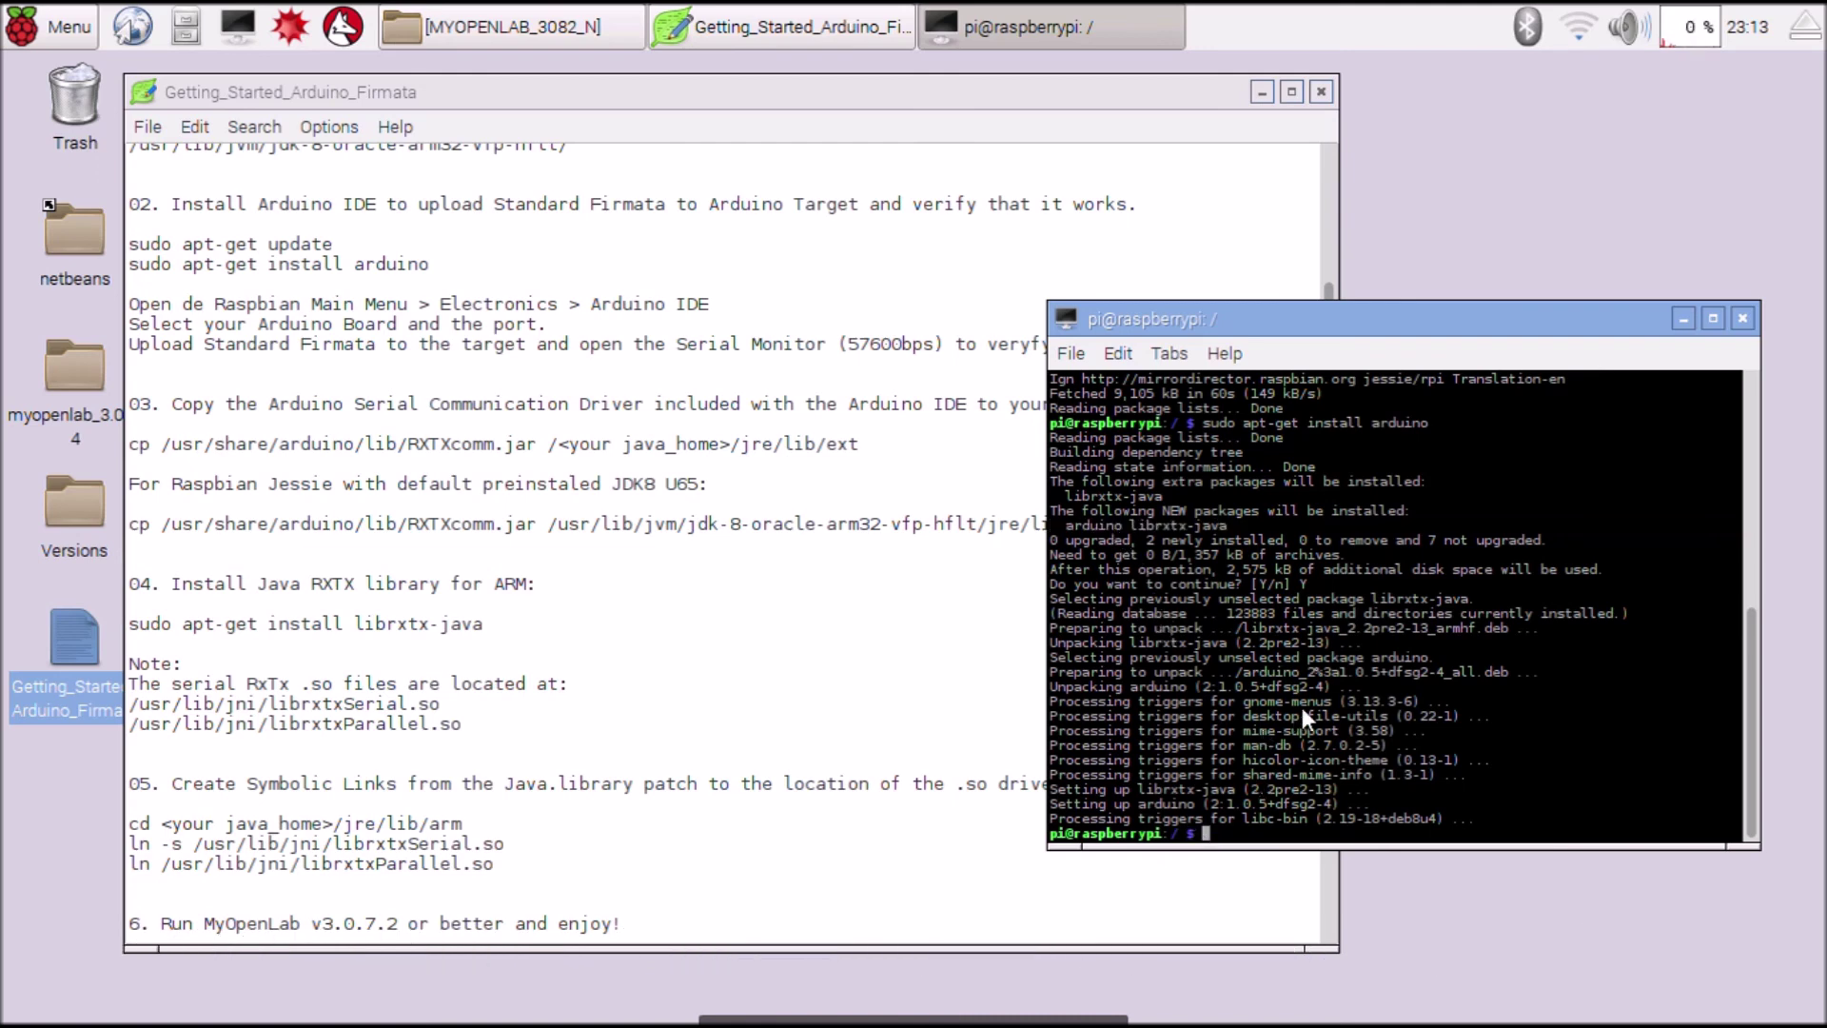
pyautogui.click(32, 29)
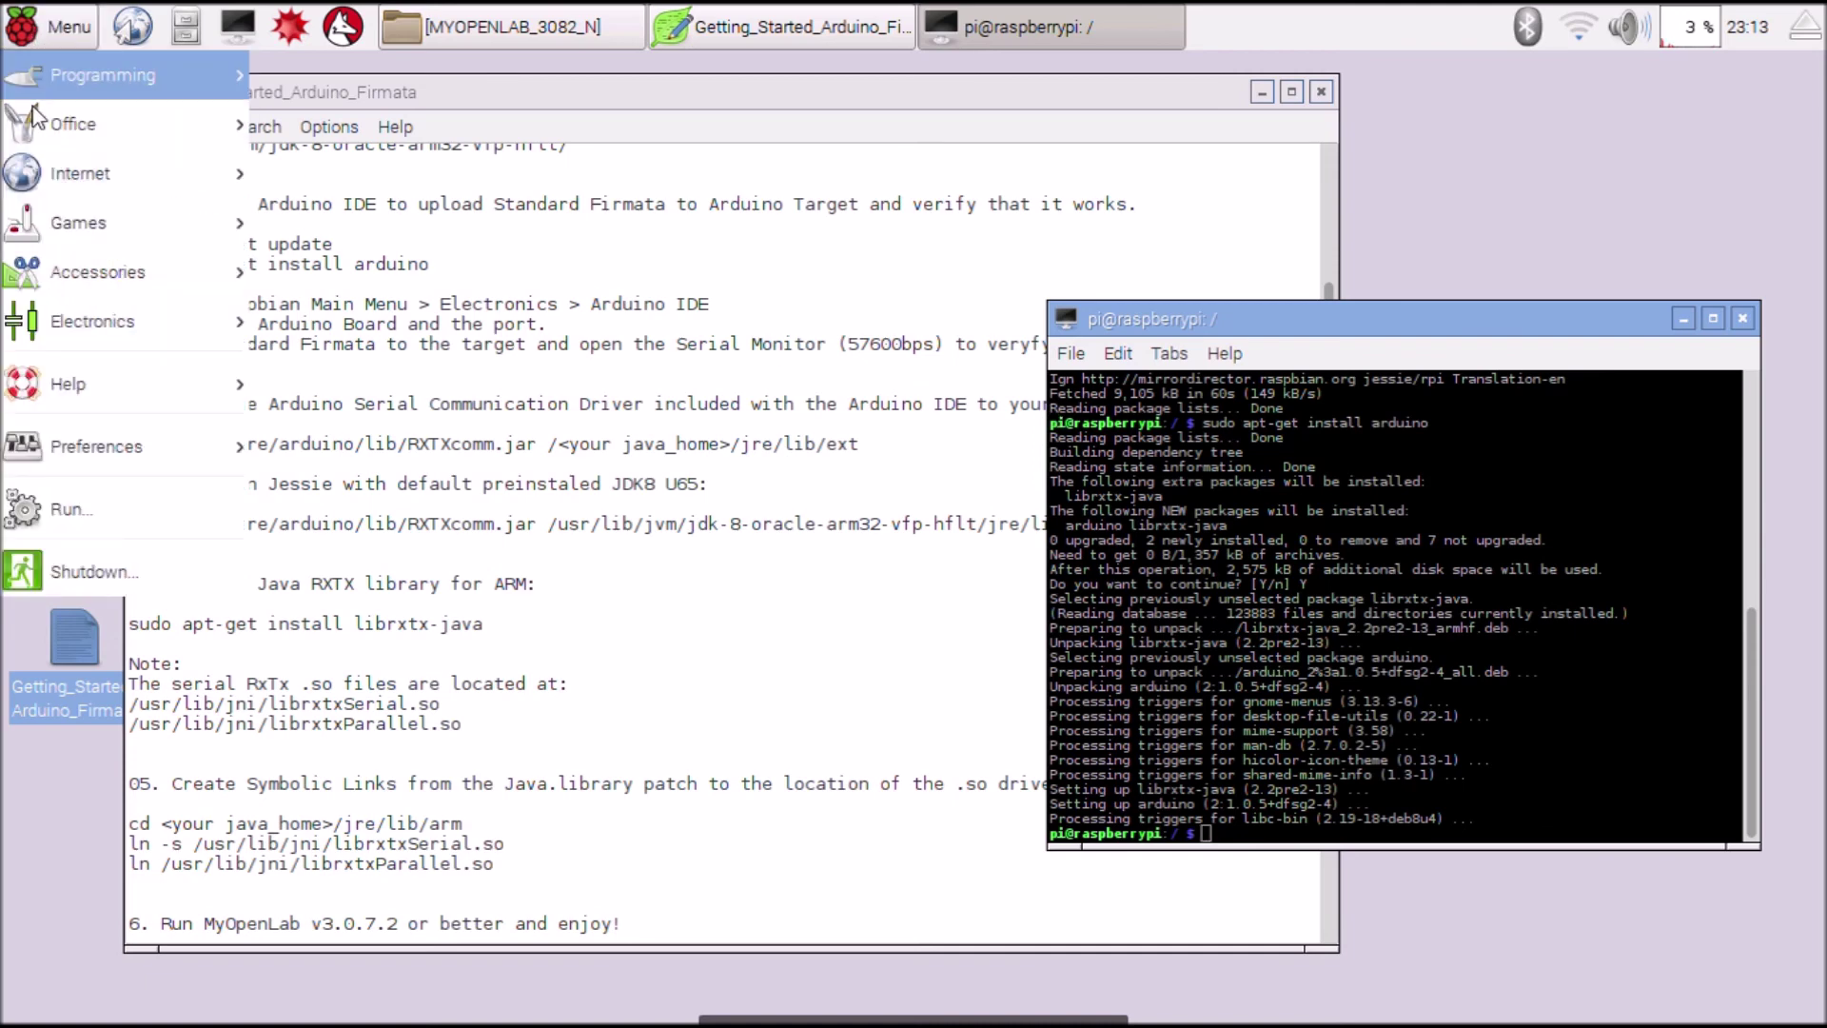
pyautogui.moveTo(112, 335)
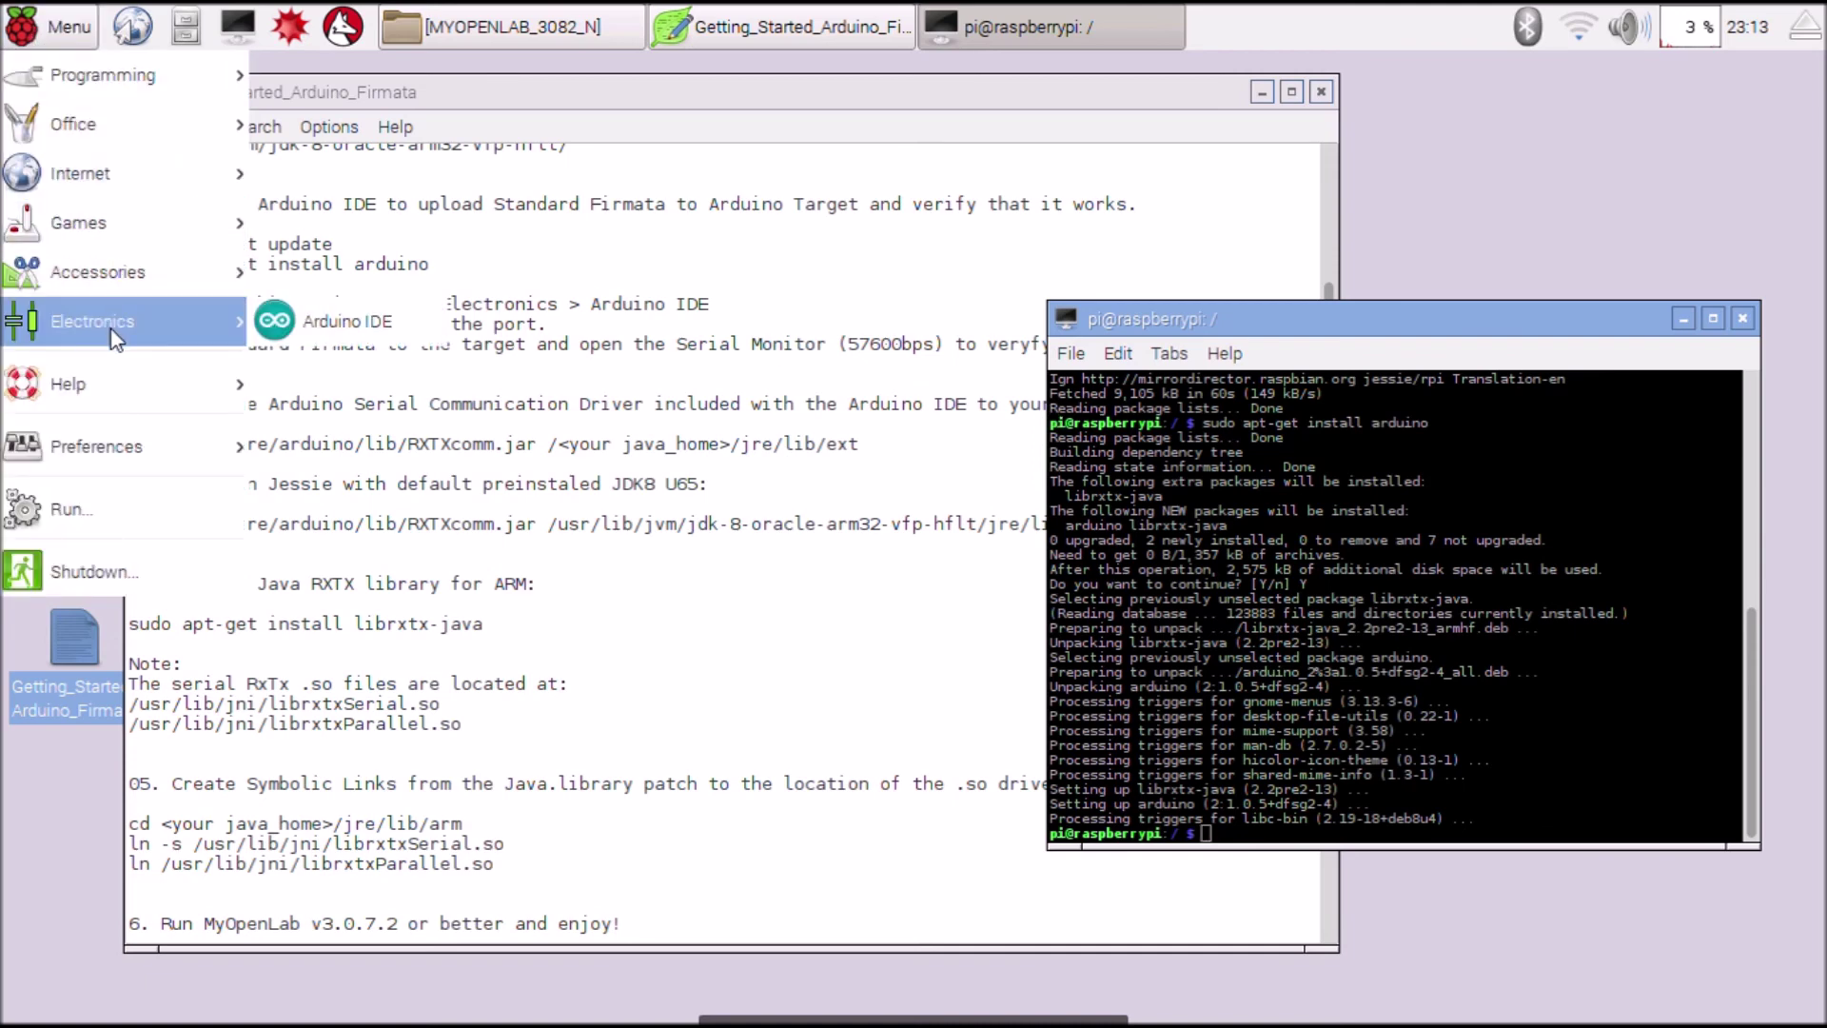
pyautogui.click(344, 323)
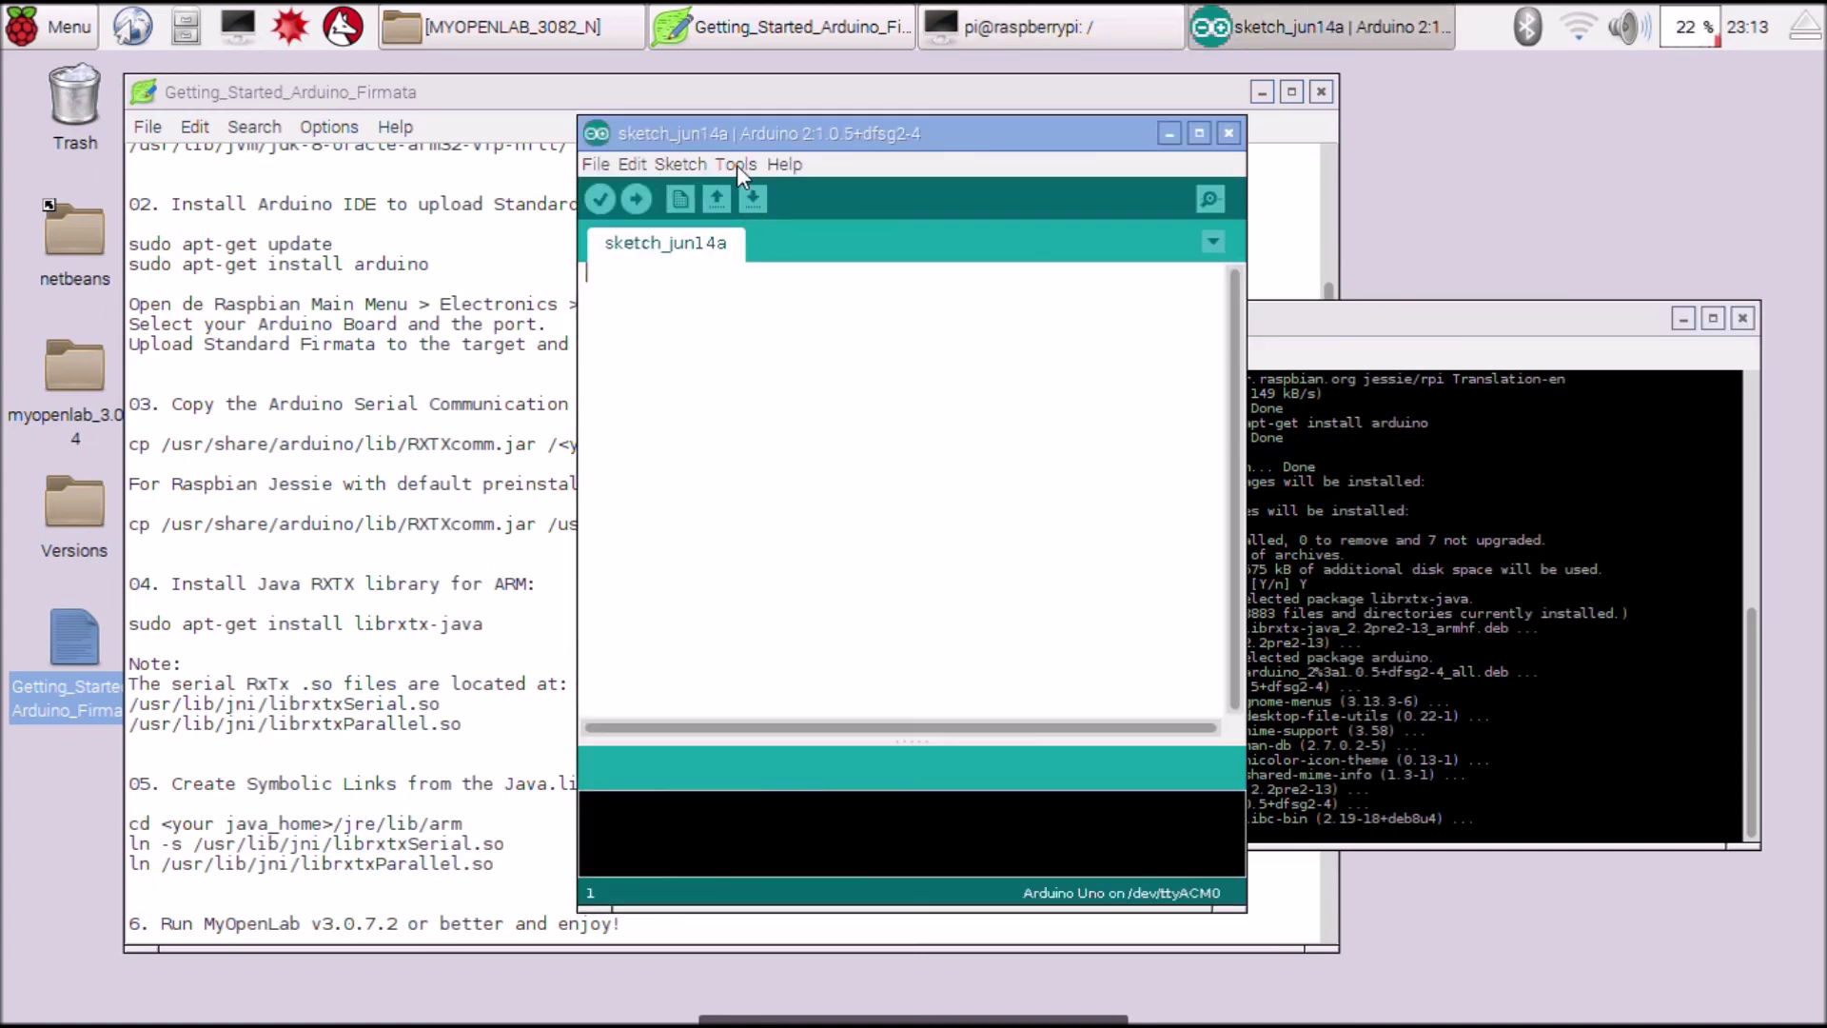
# Step: Open File > Examples > Firmata > StandardFirmata and close the empty sketch_jun14a window
pyautogui.click(609, 164)
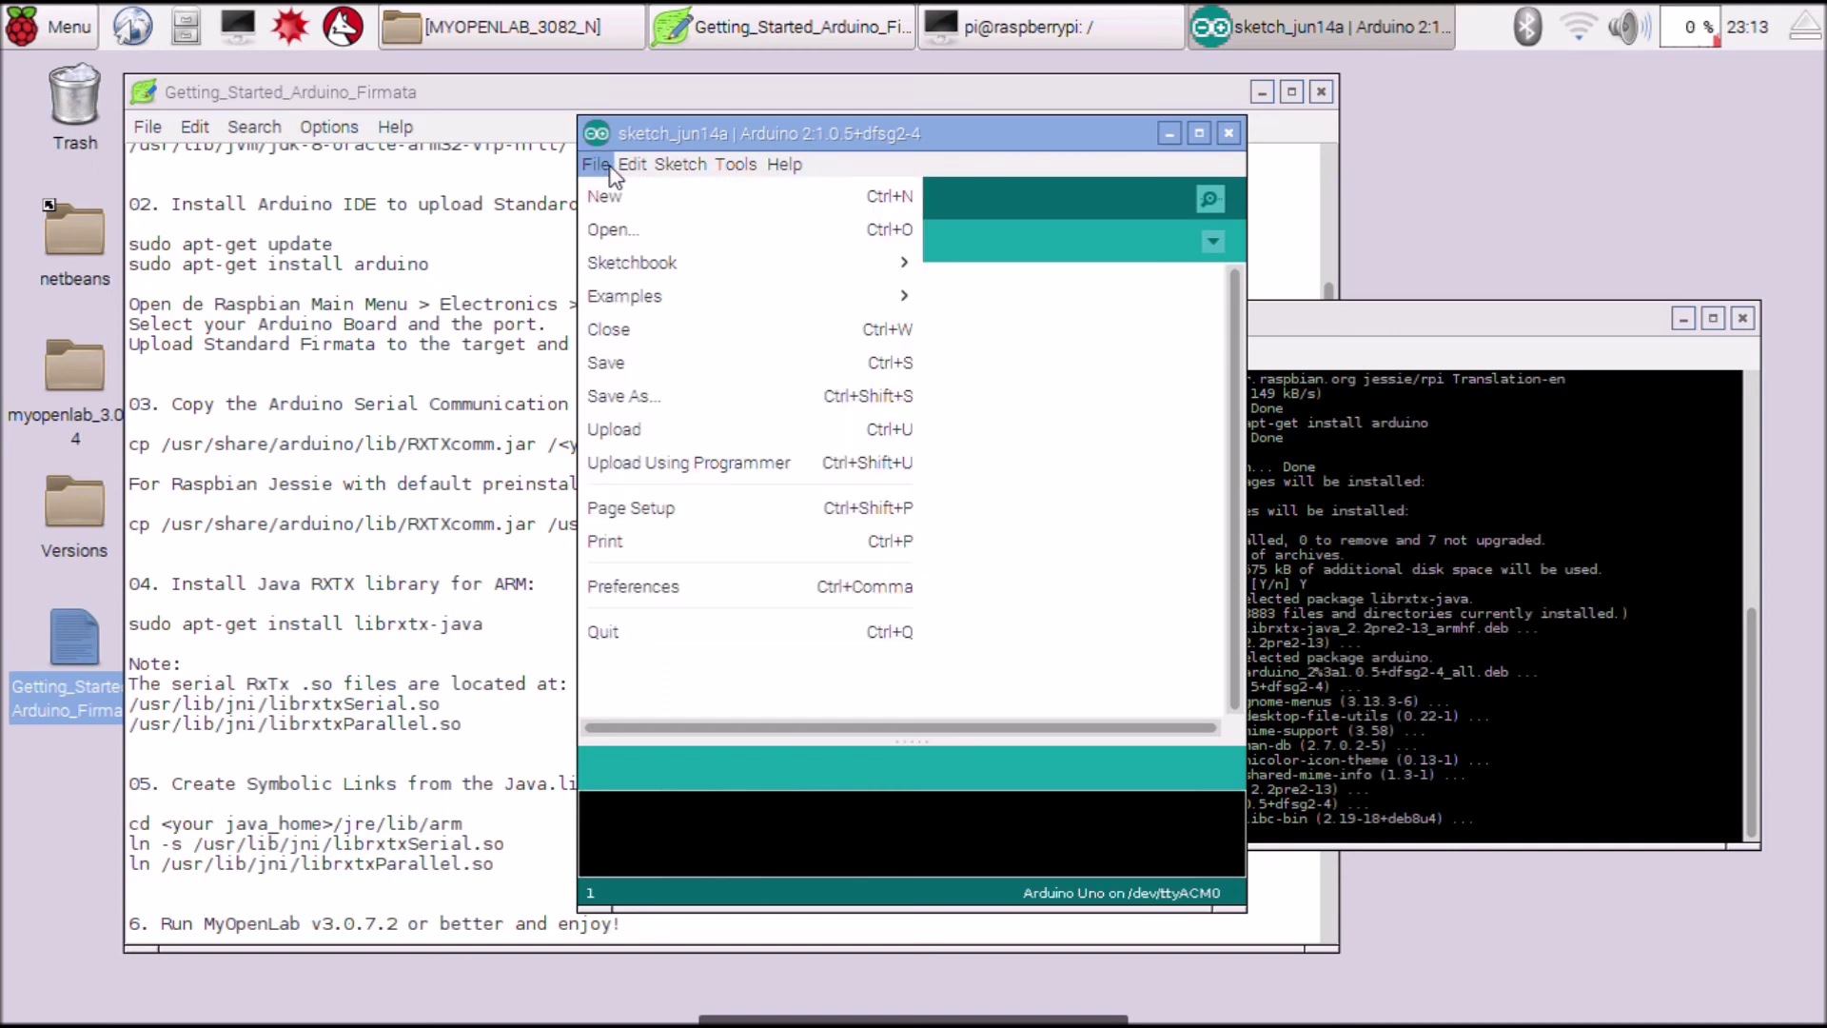
pyautogui.moveTo(704, 306)
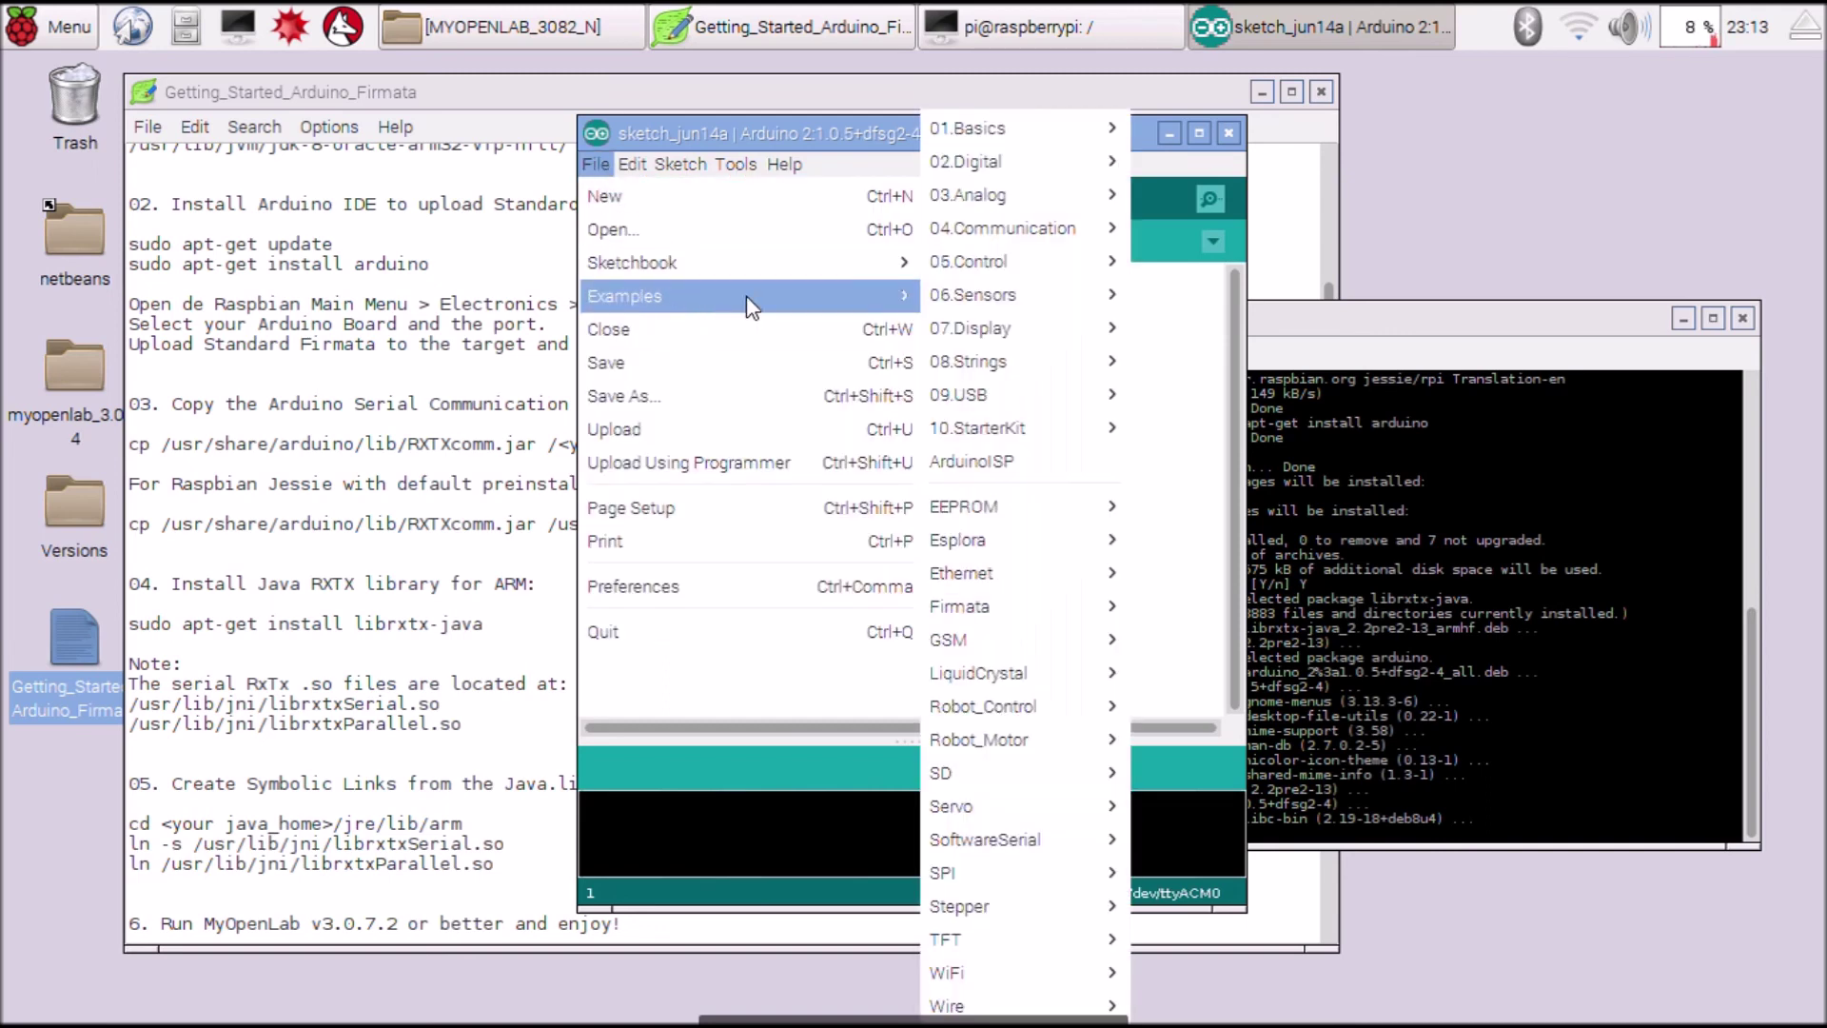
pyautogui.moveTo(1007, 304)
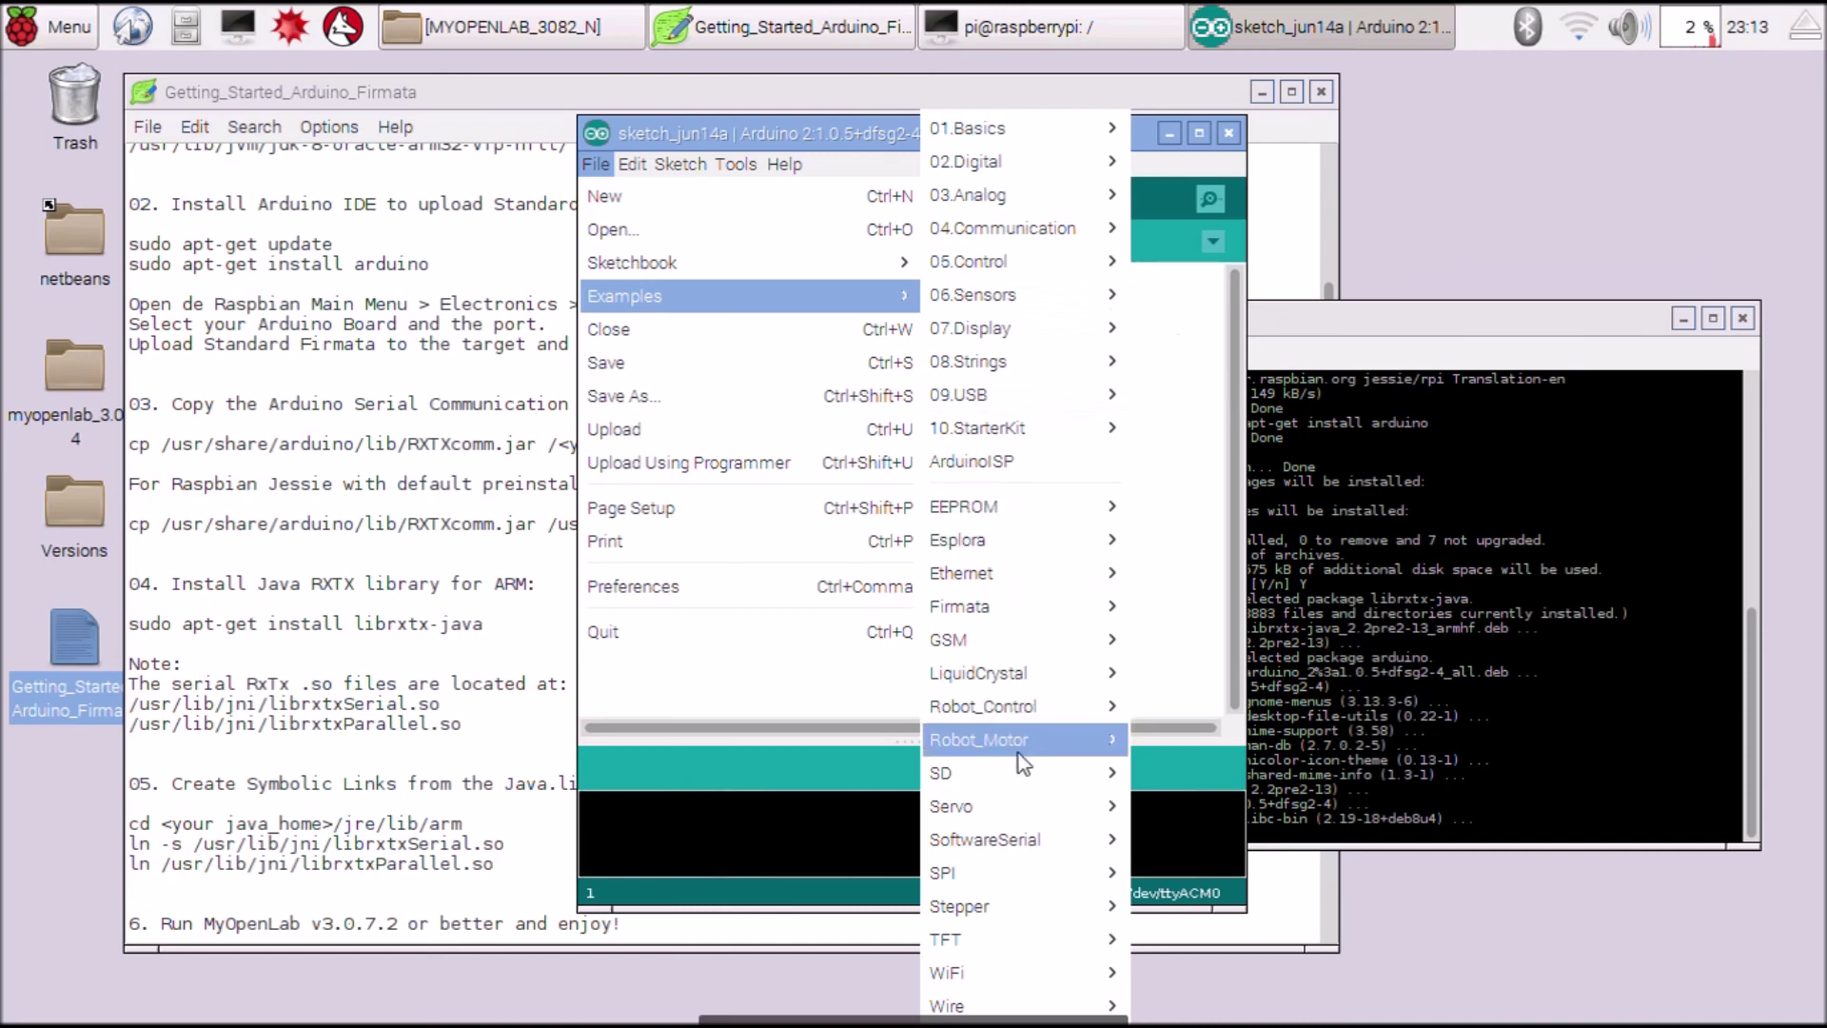
pyautogui.moveTo(1035, 845)
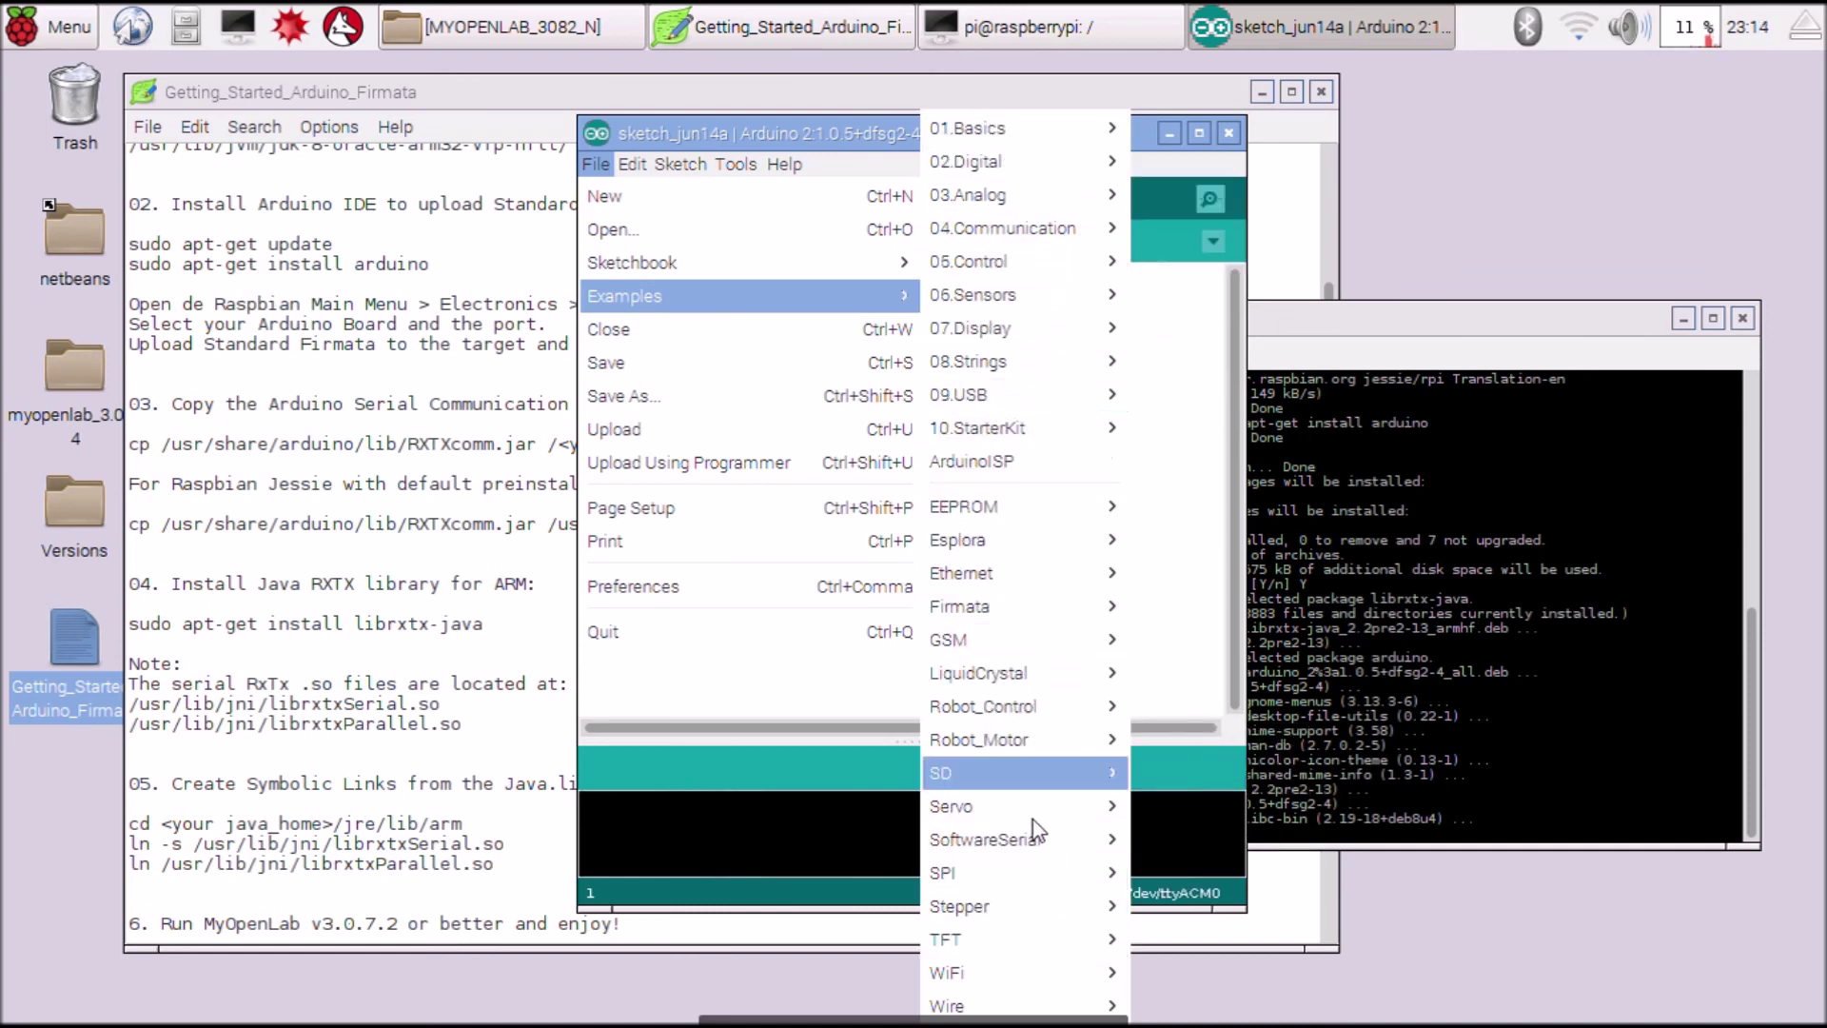
pyautogui.click(951, 571)
pyautogui.click(598, 165)
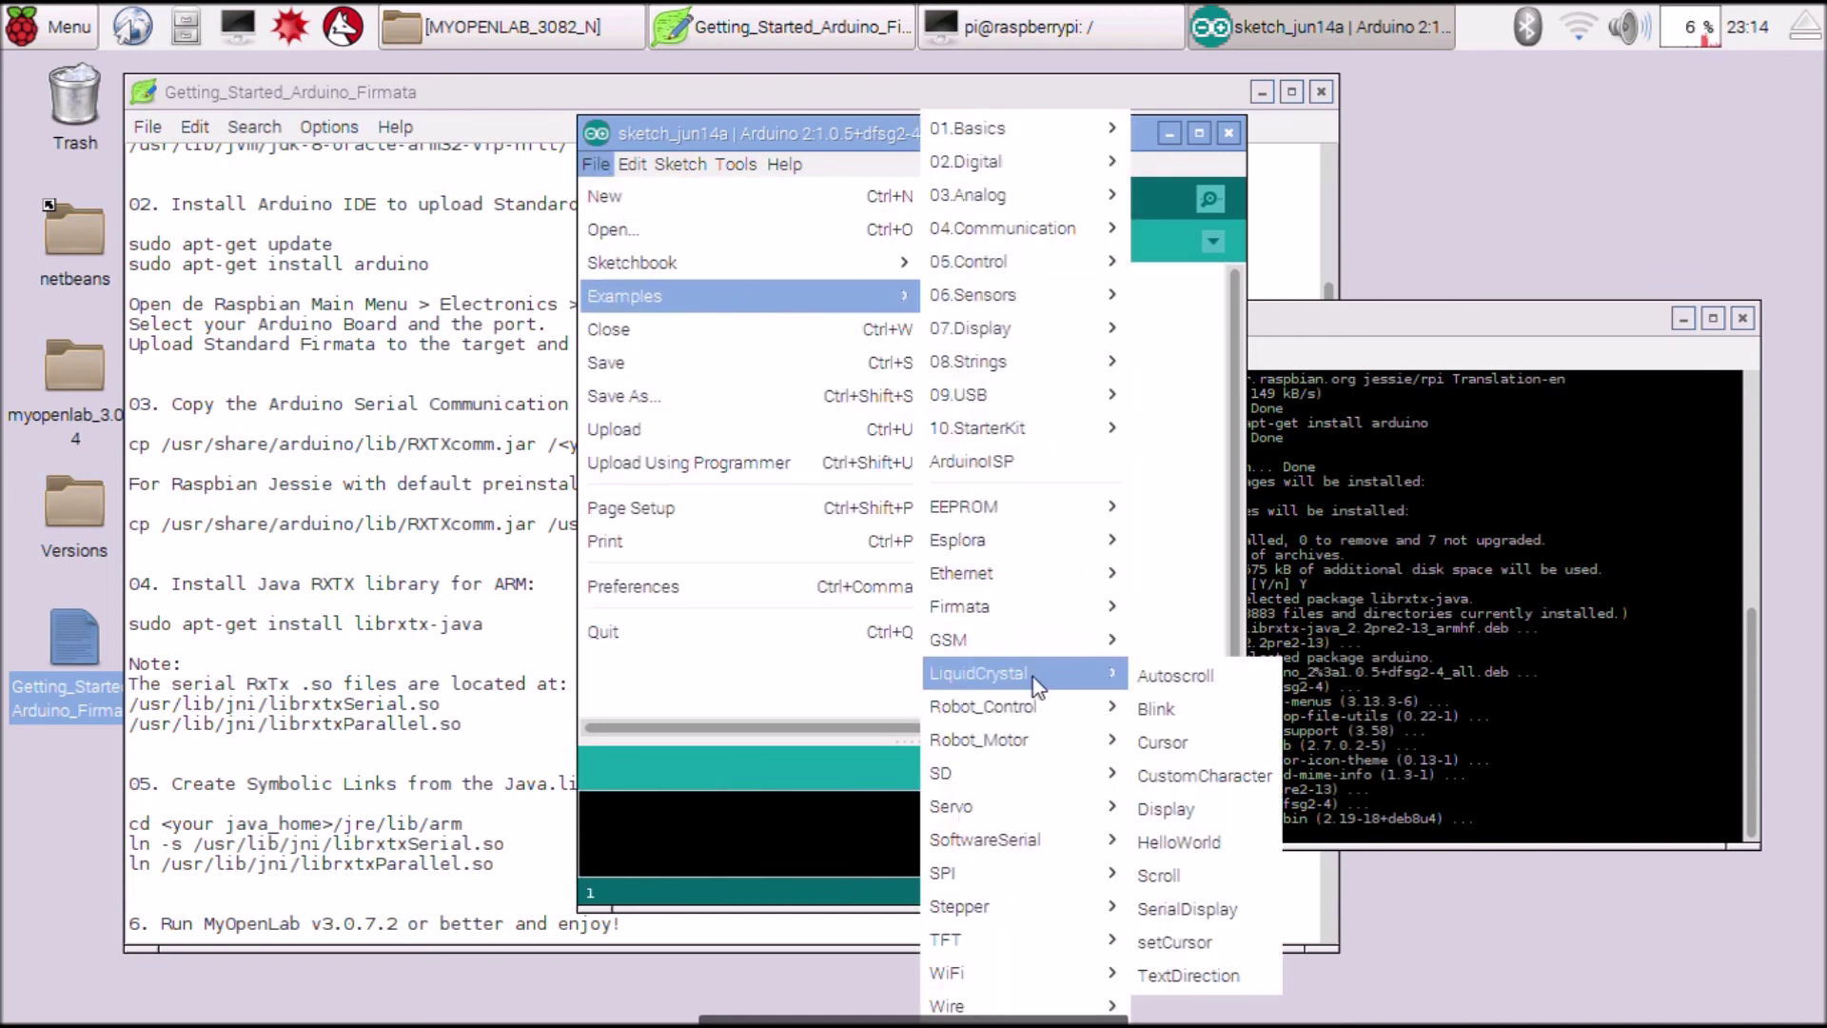
pyautogui.moveTo(1042, 1008)
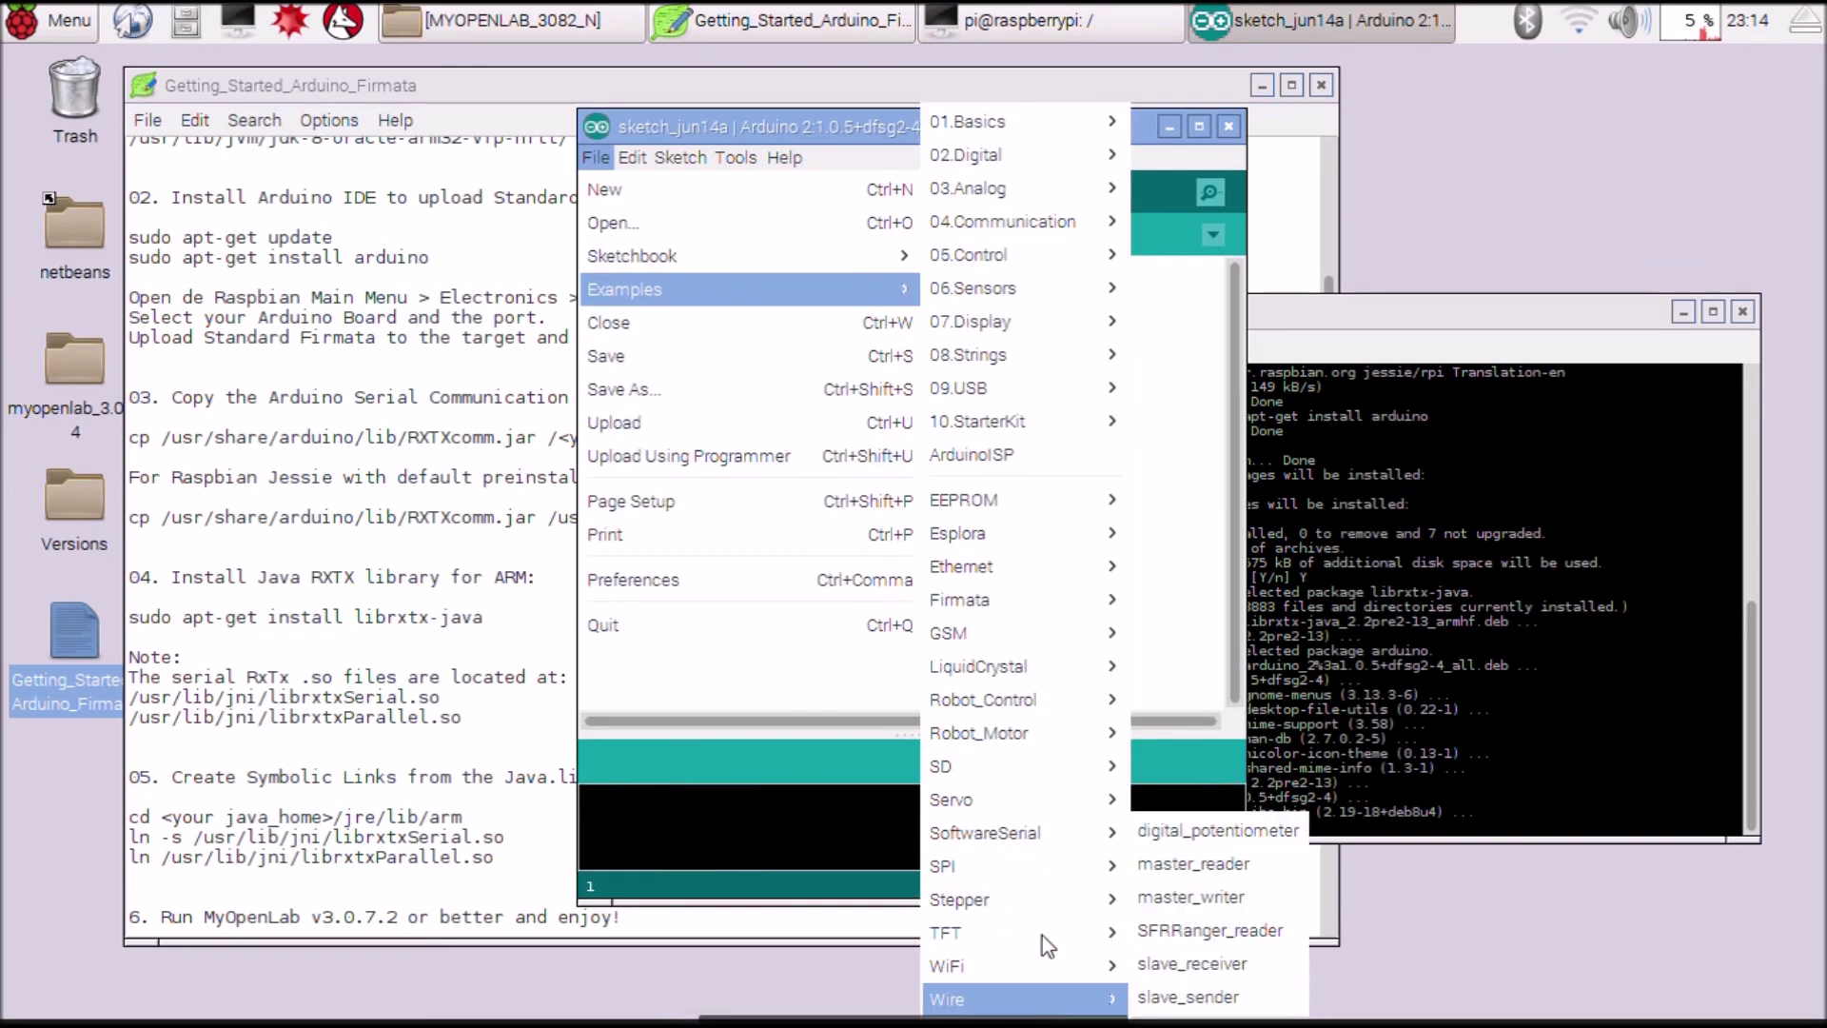
pyautogui.moveTo(1036, 837)
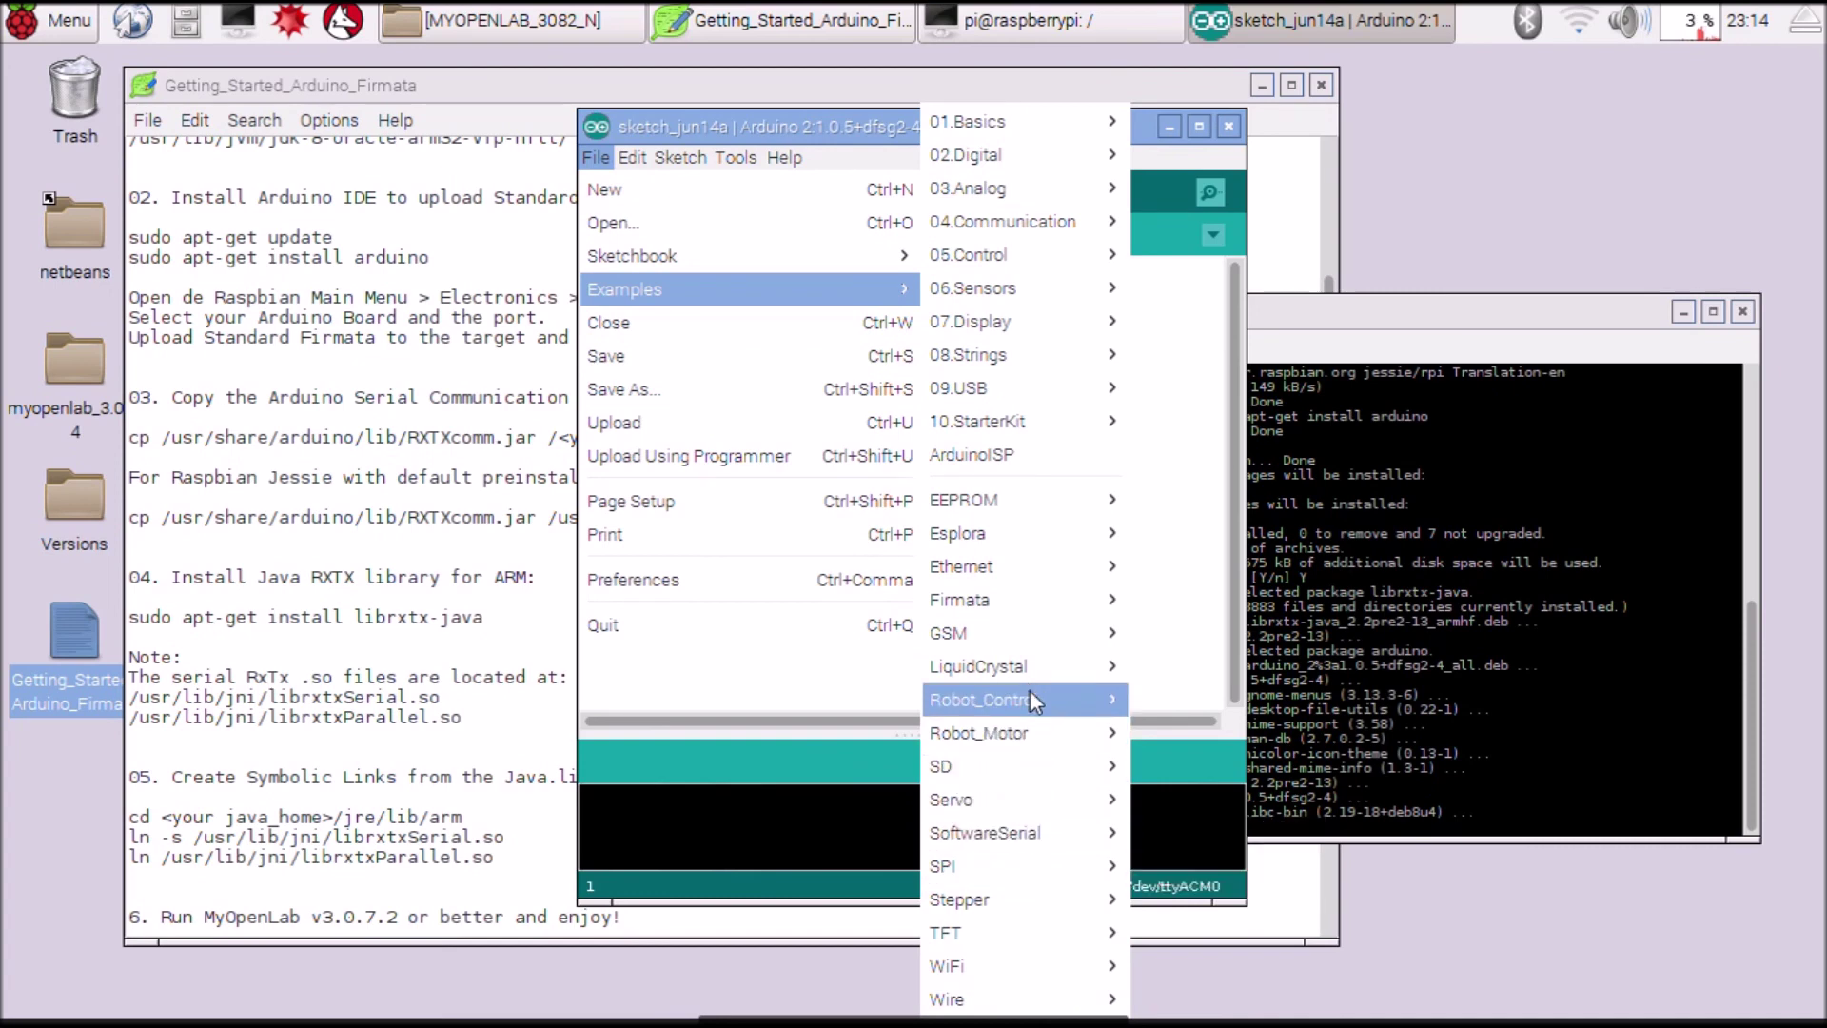
pyautogui.moveTo(1014, 609)
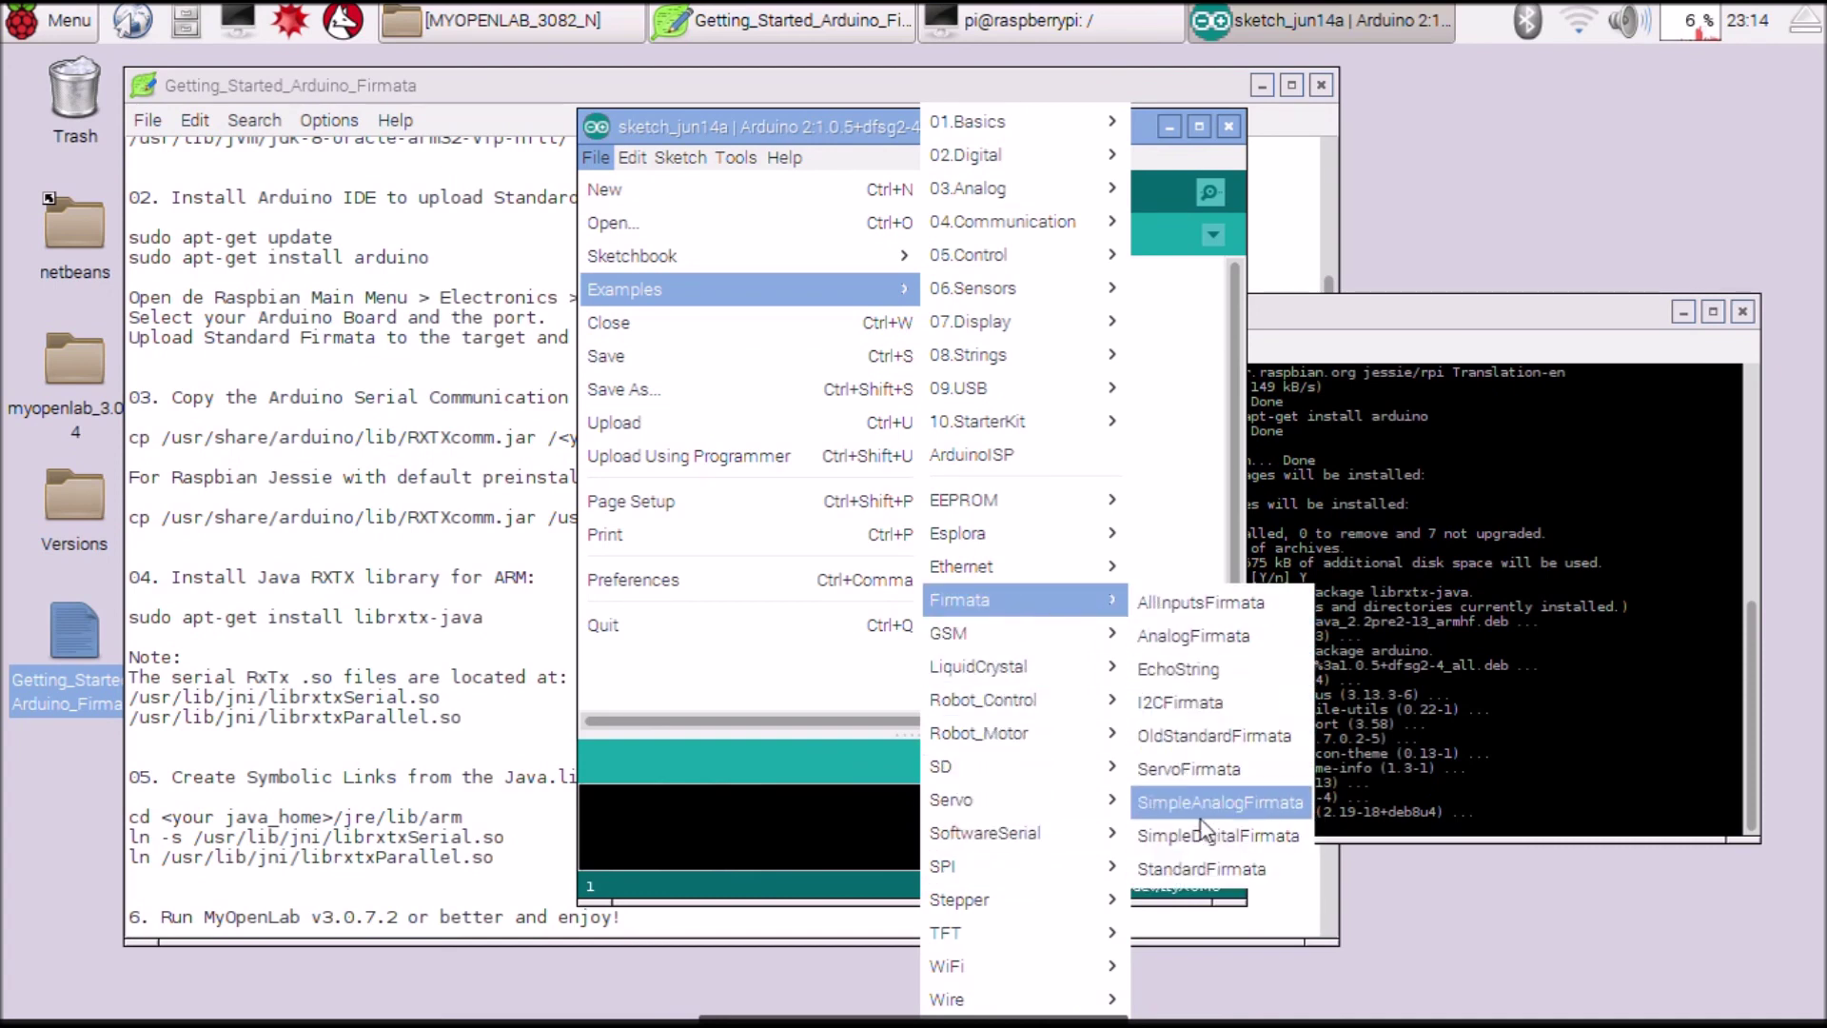
pyautogui.click(1206, 867)
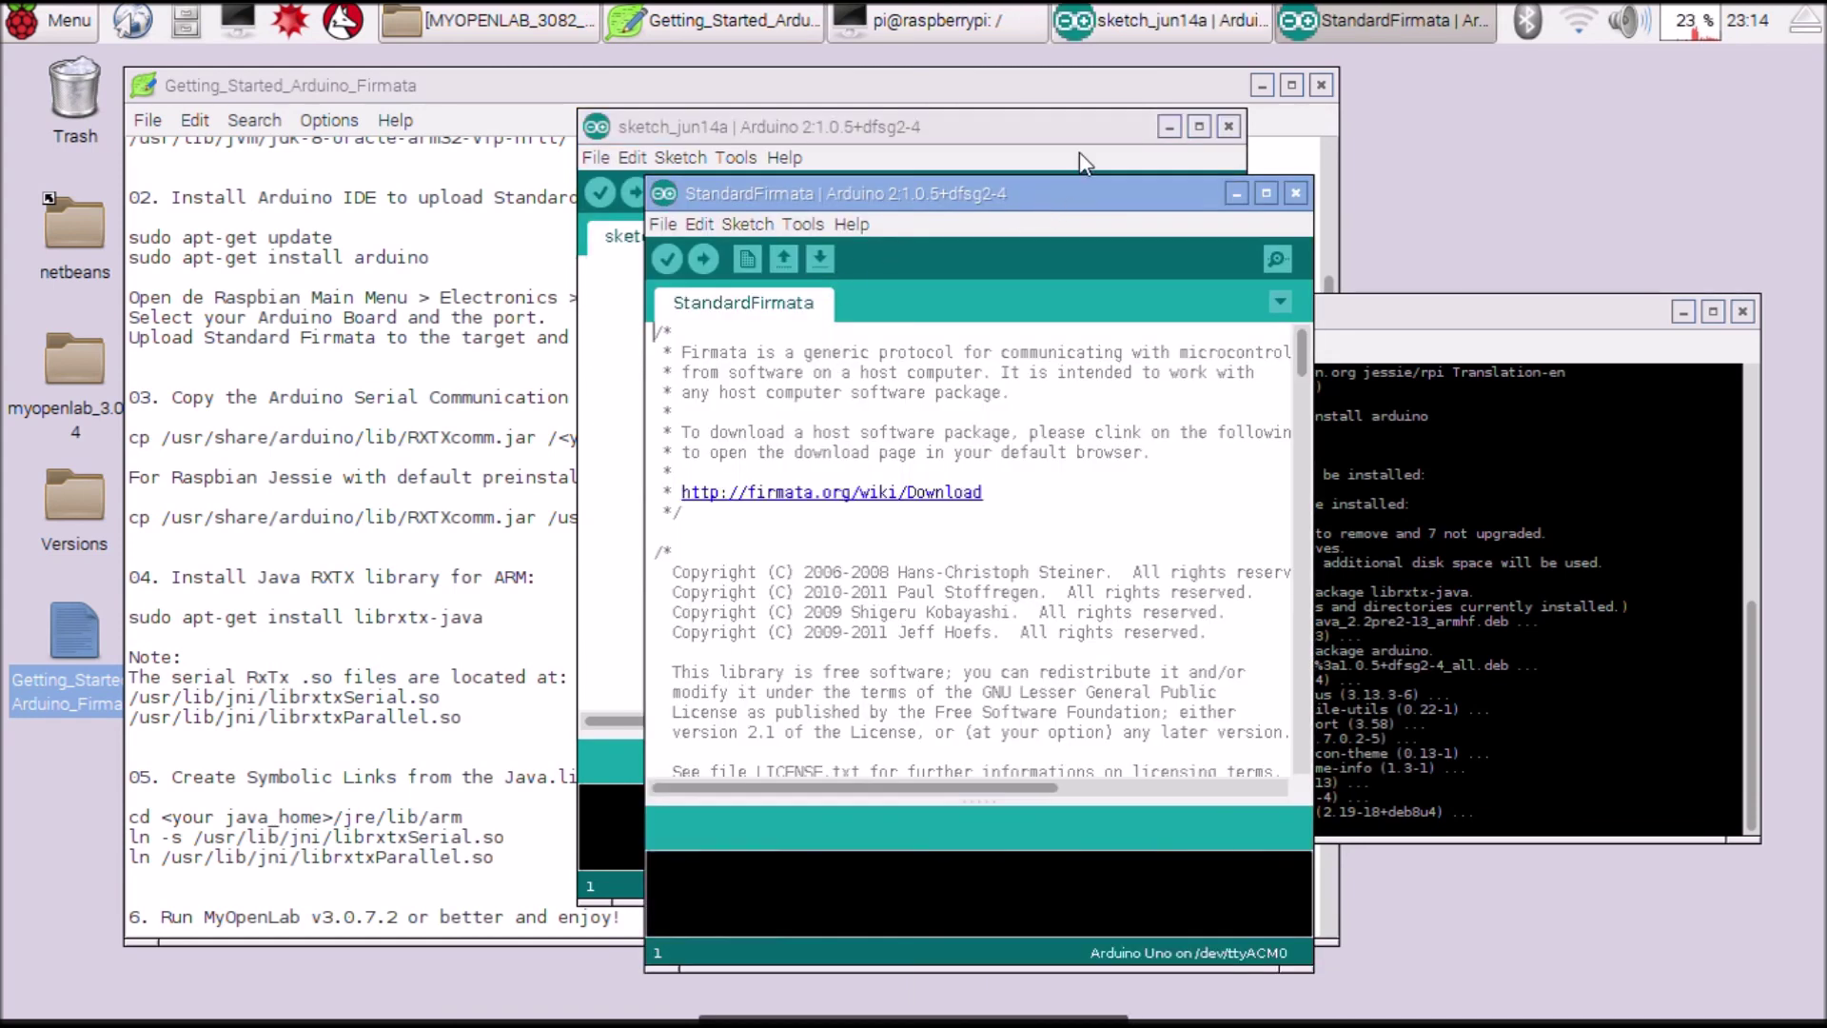
pyautogui.click(1230, 133)
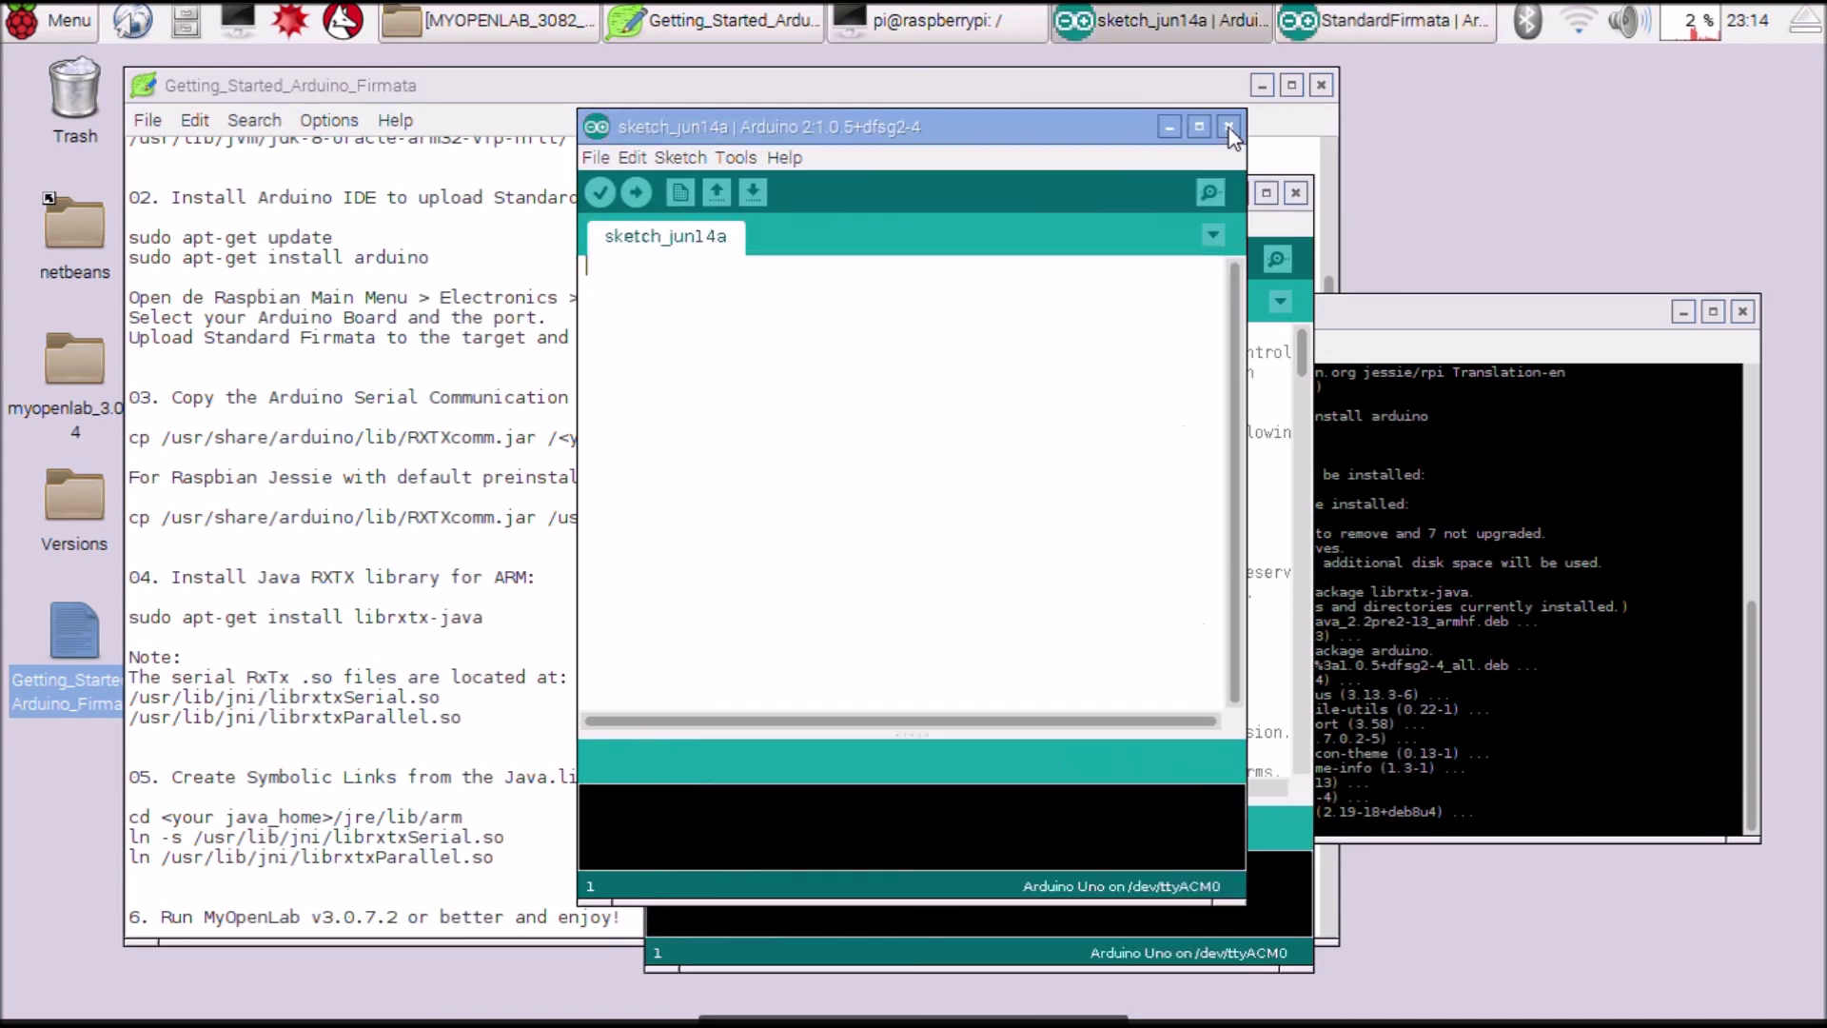
pyautogui.click(1229, 132)
# Step: Verify the Arduino Uno board and /dev/ttyACM0 port, then upload StandardFirmata (11,272 bytes)
pyautogui.moveTo(666, 190); pyautogui.dragTo(122, 90)
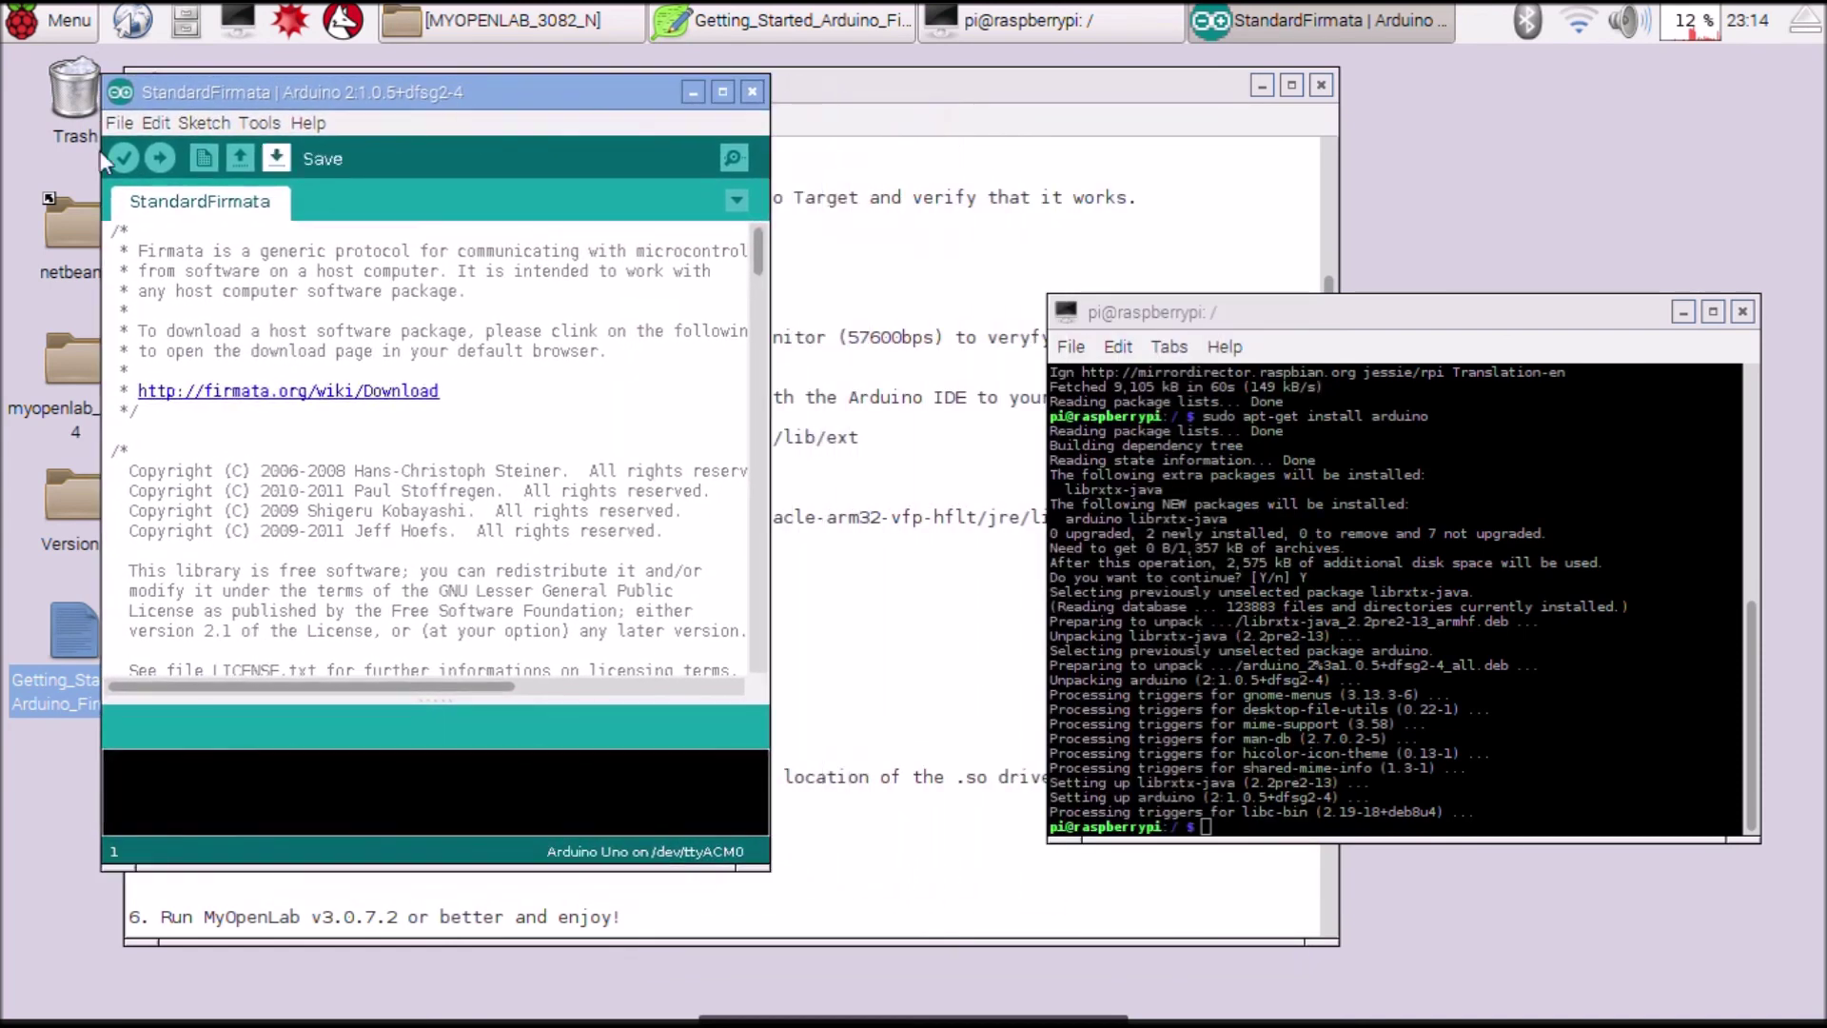
pyautogui.click(258, 123)
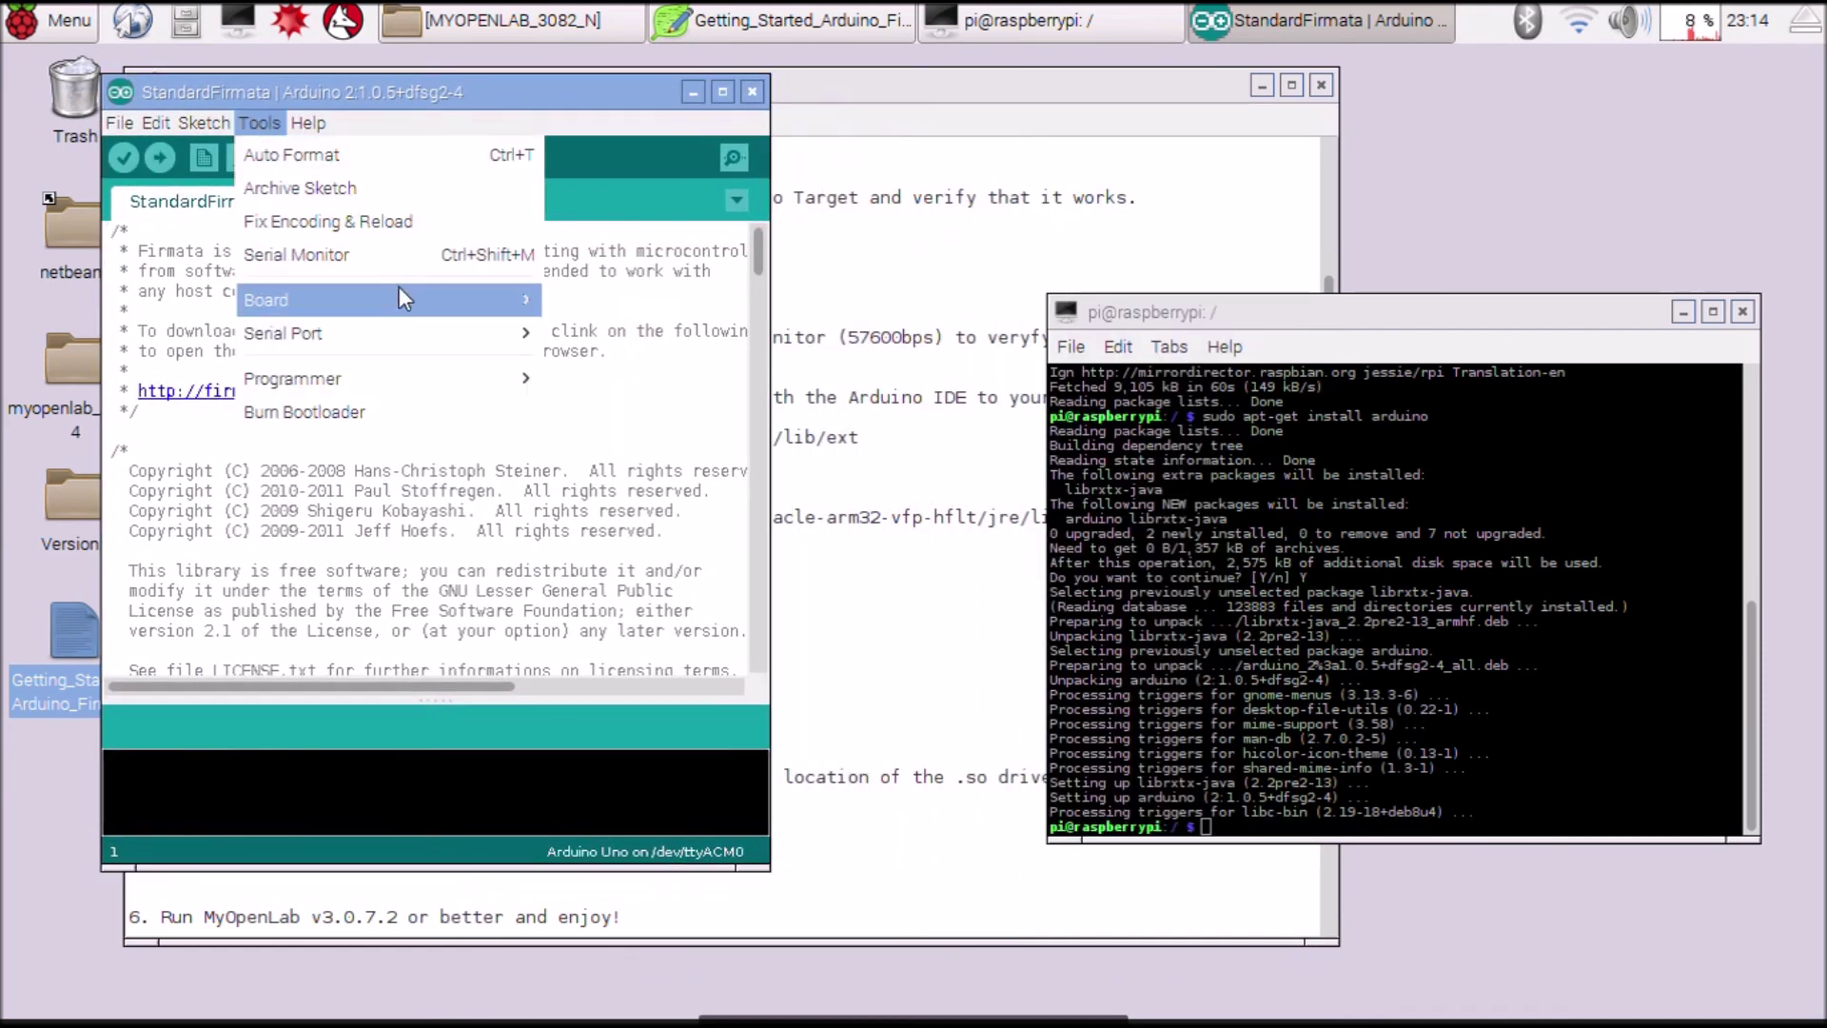
pyautogui.moveTo(465, 335)
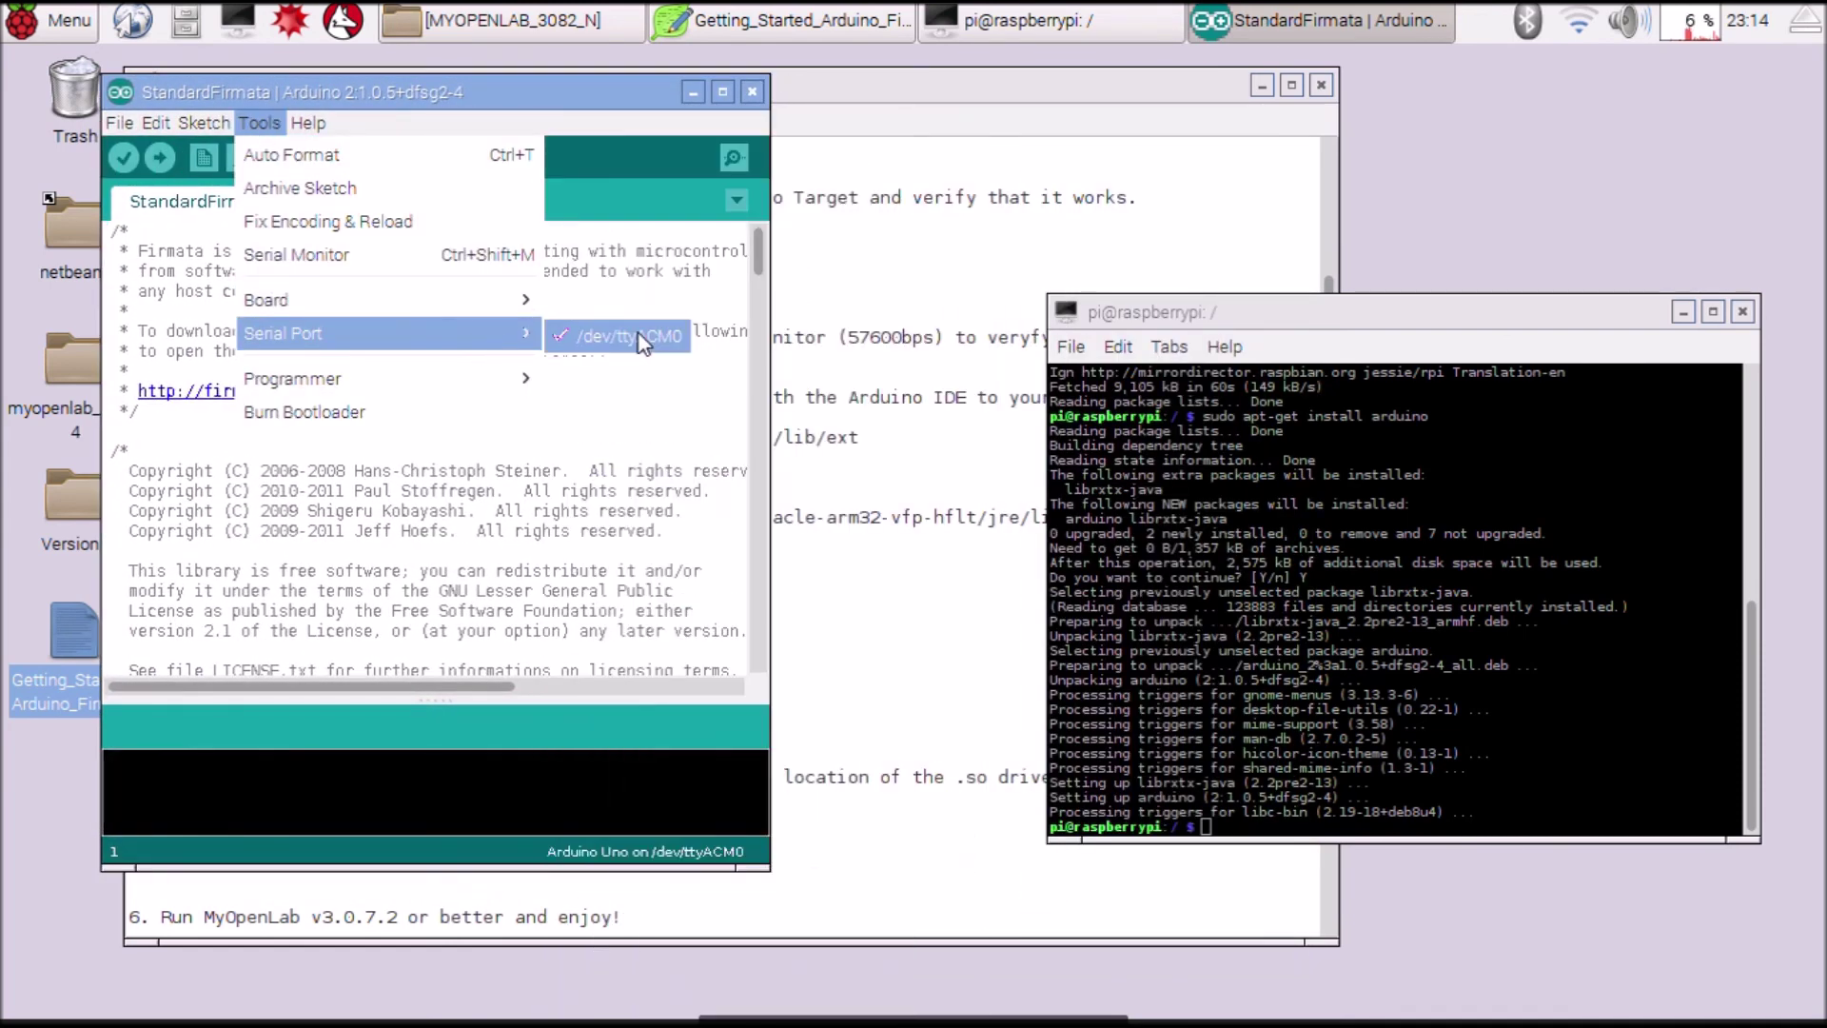
pyautogui.moveTo(490, 299)
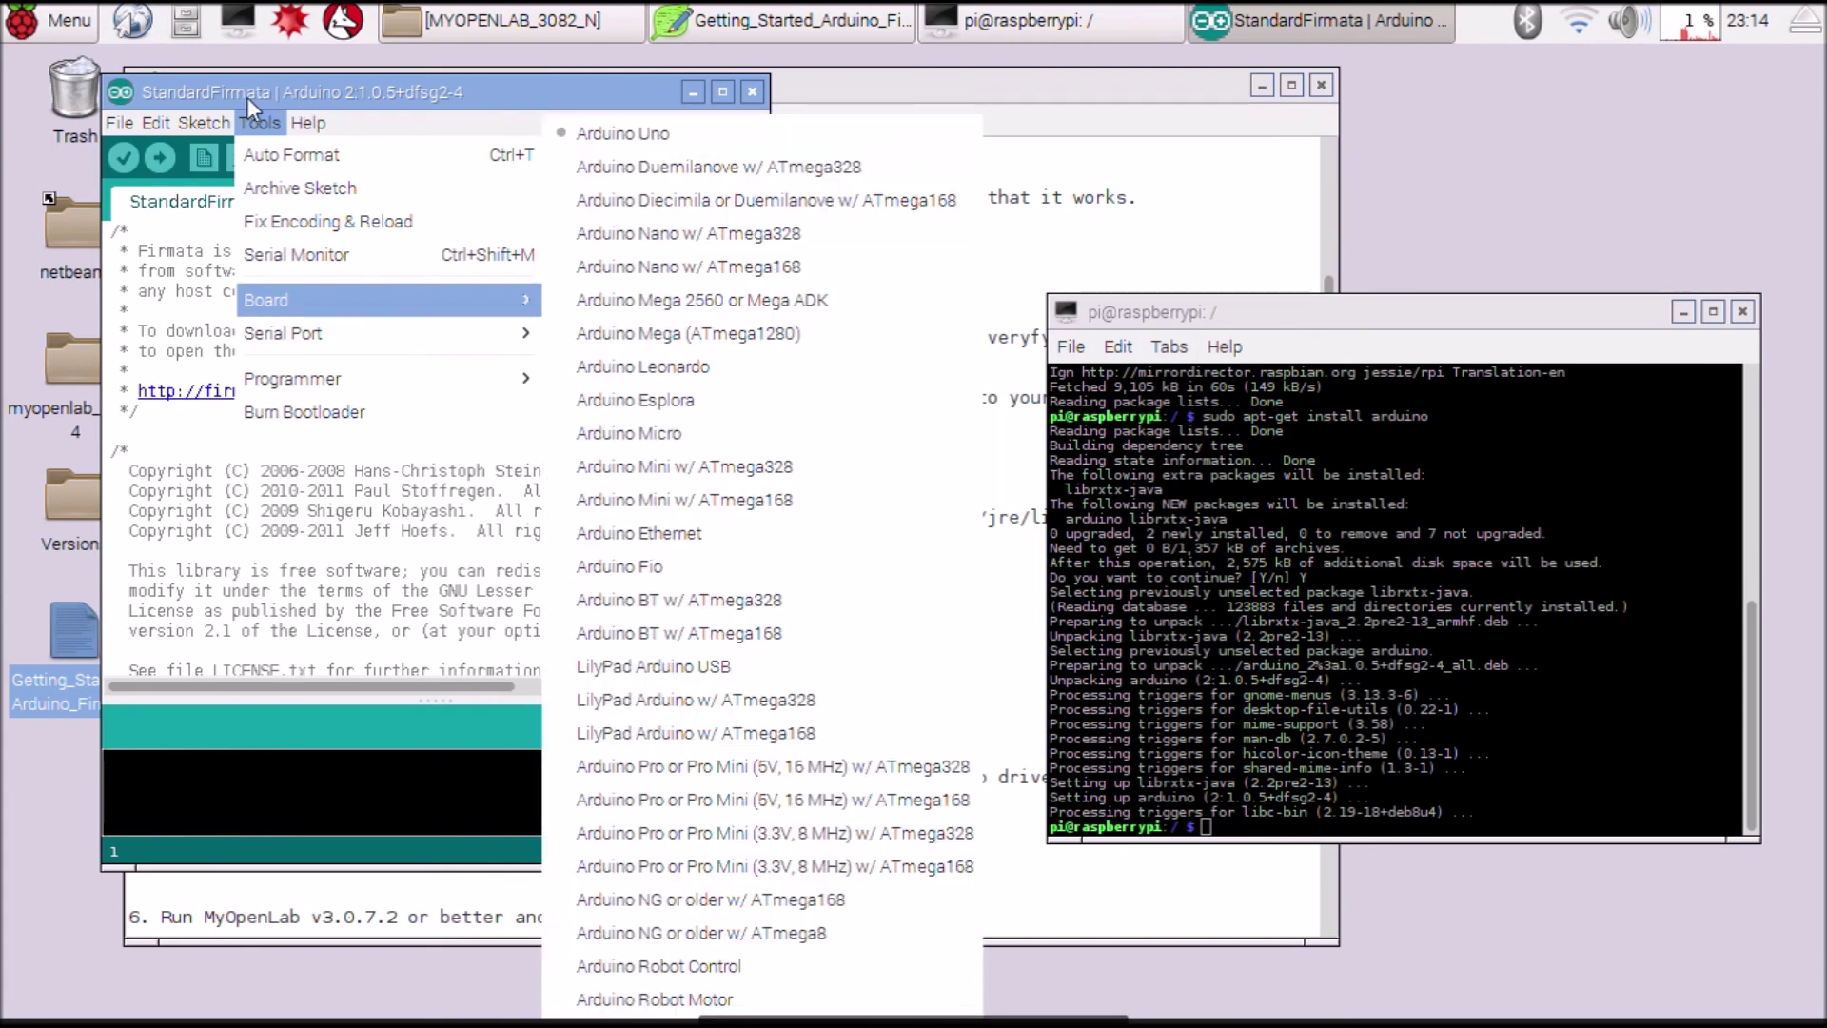
pyautogui.click(504, 155)
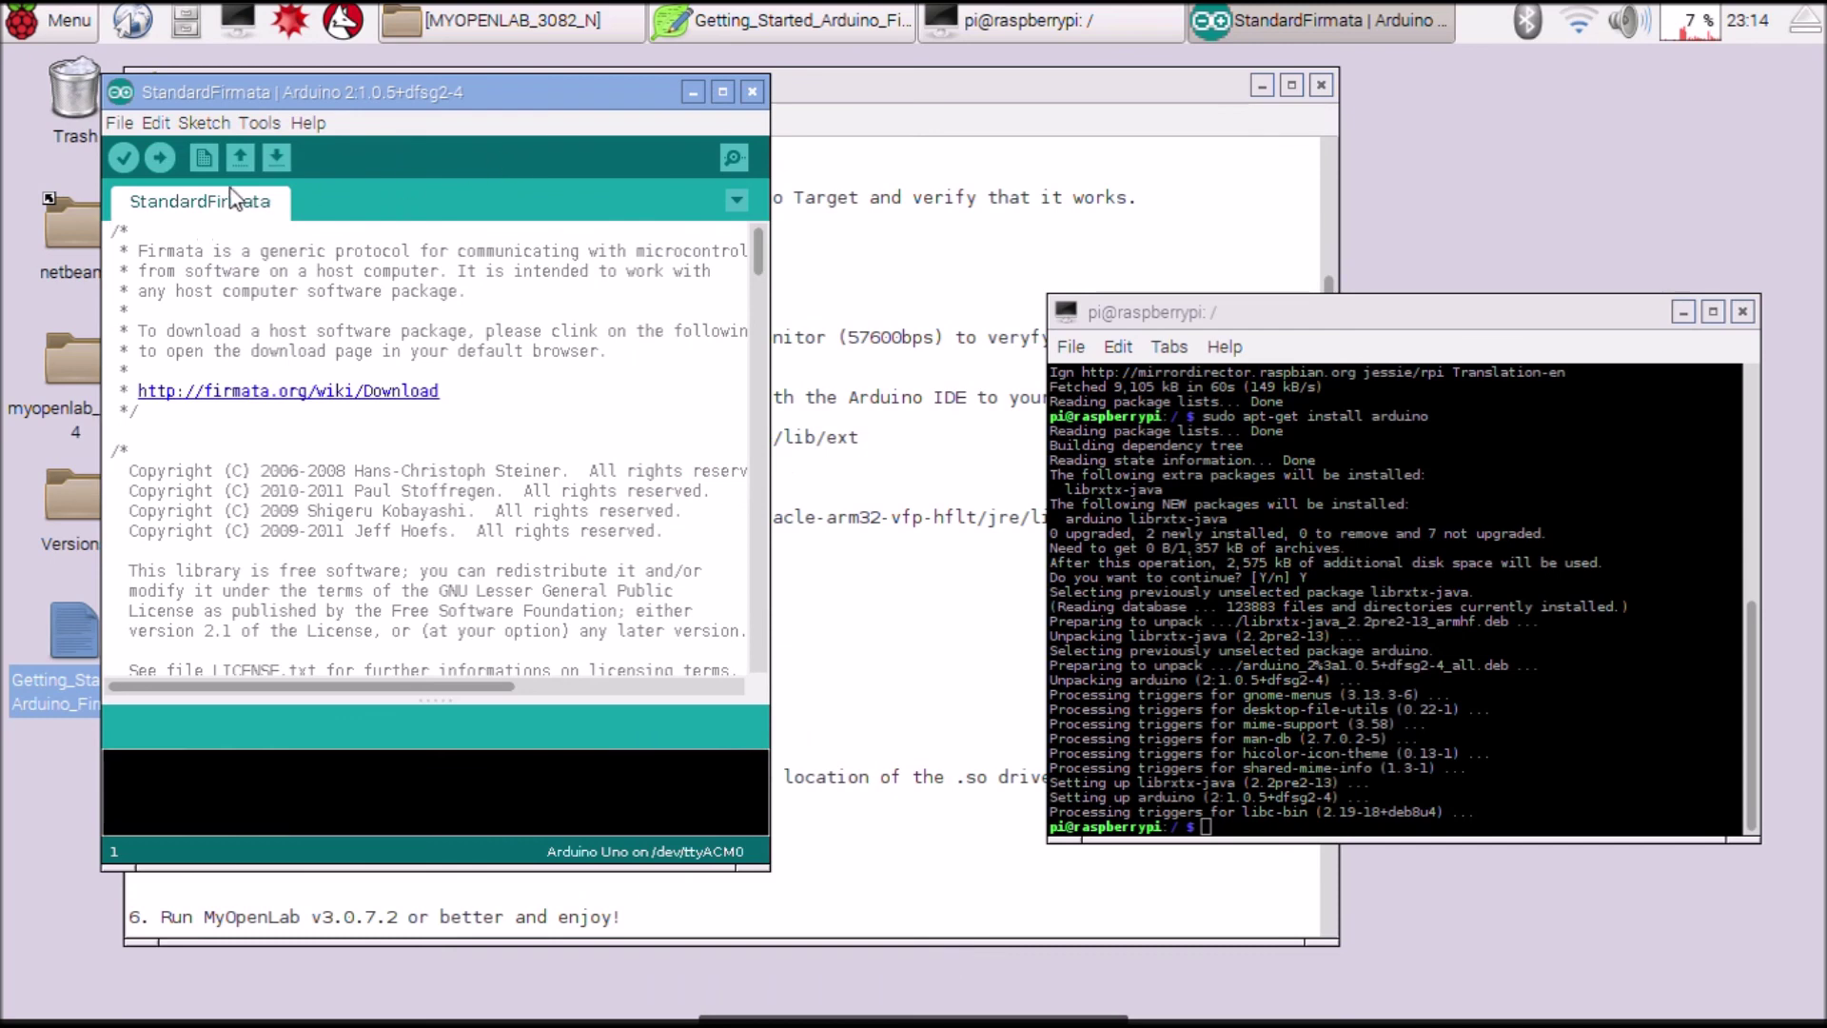
pyautogui.click(159, 157)
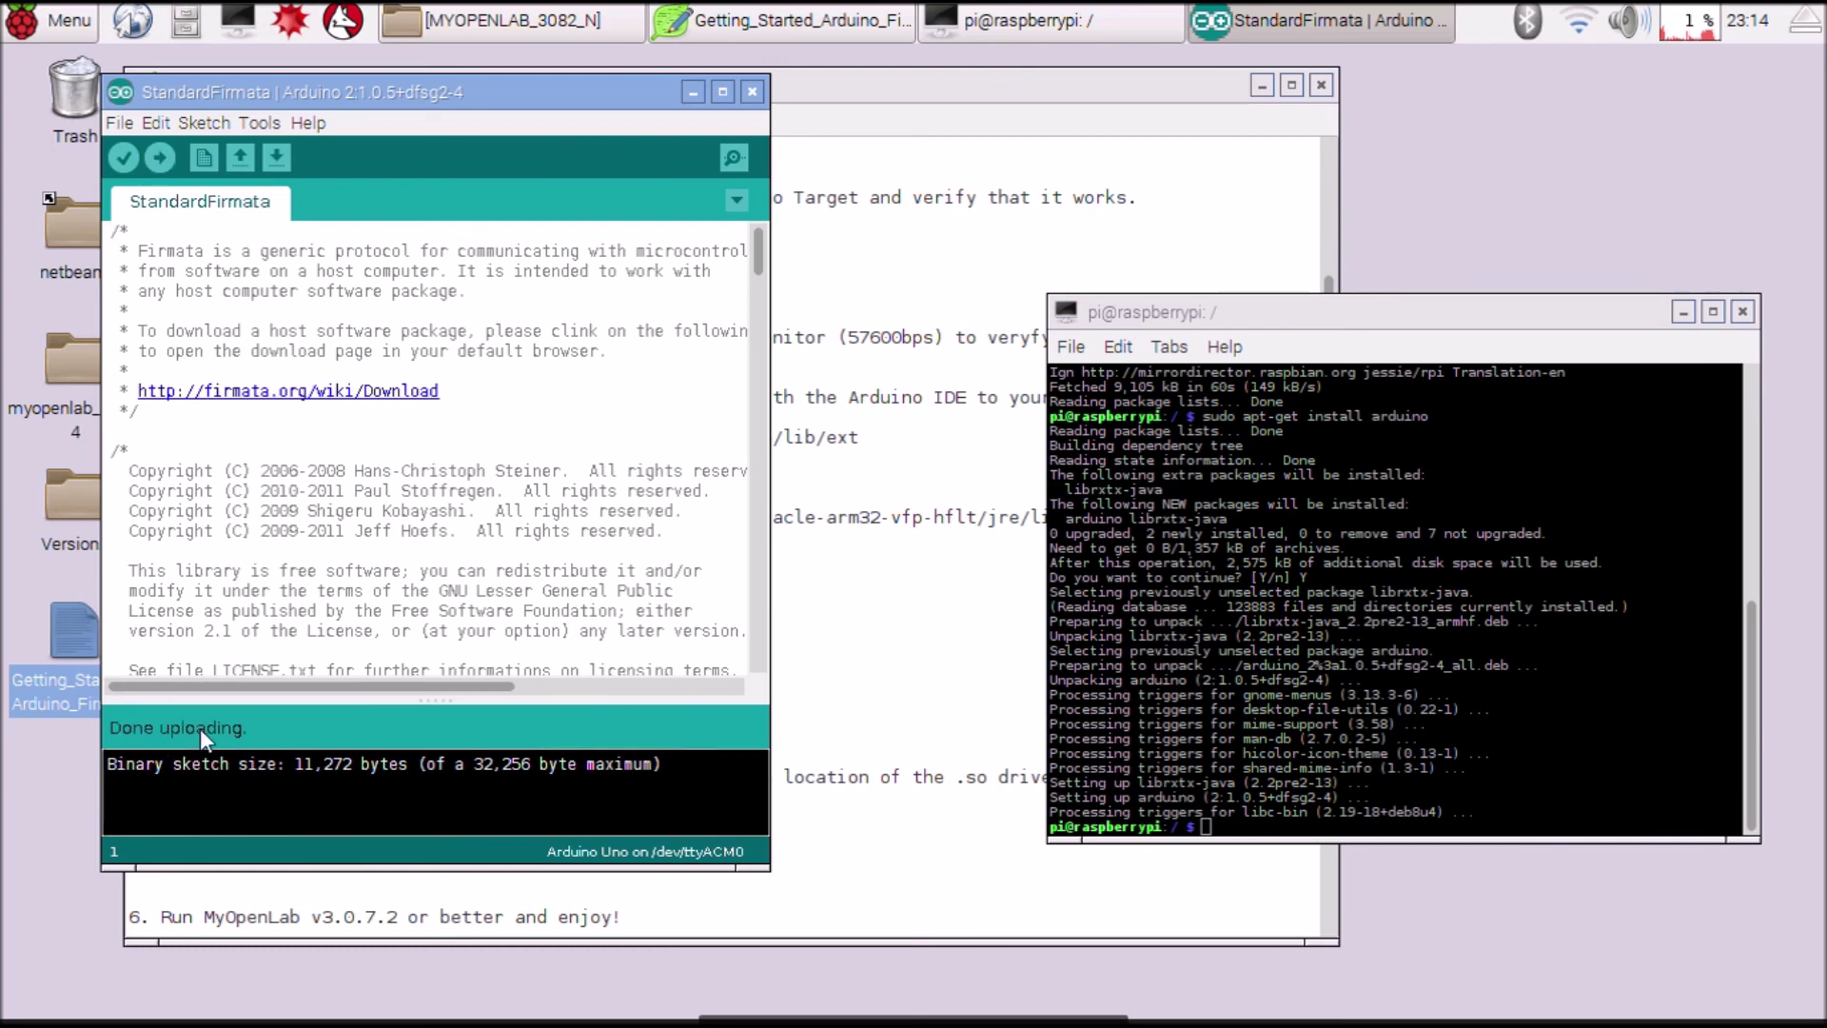
pyautogui.click(258, 123)
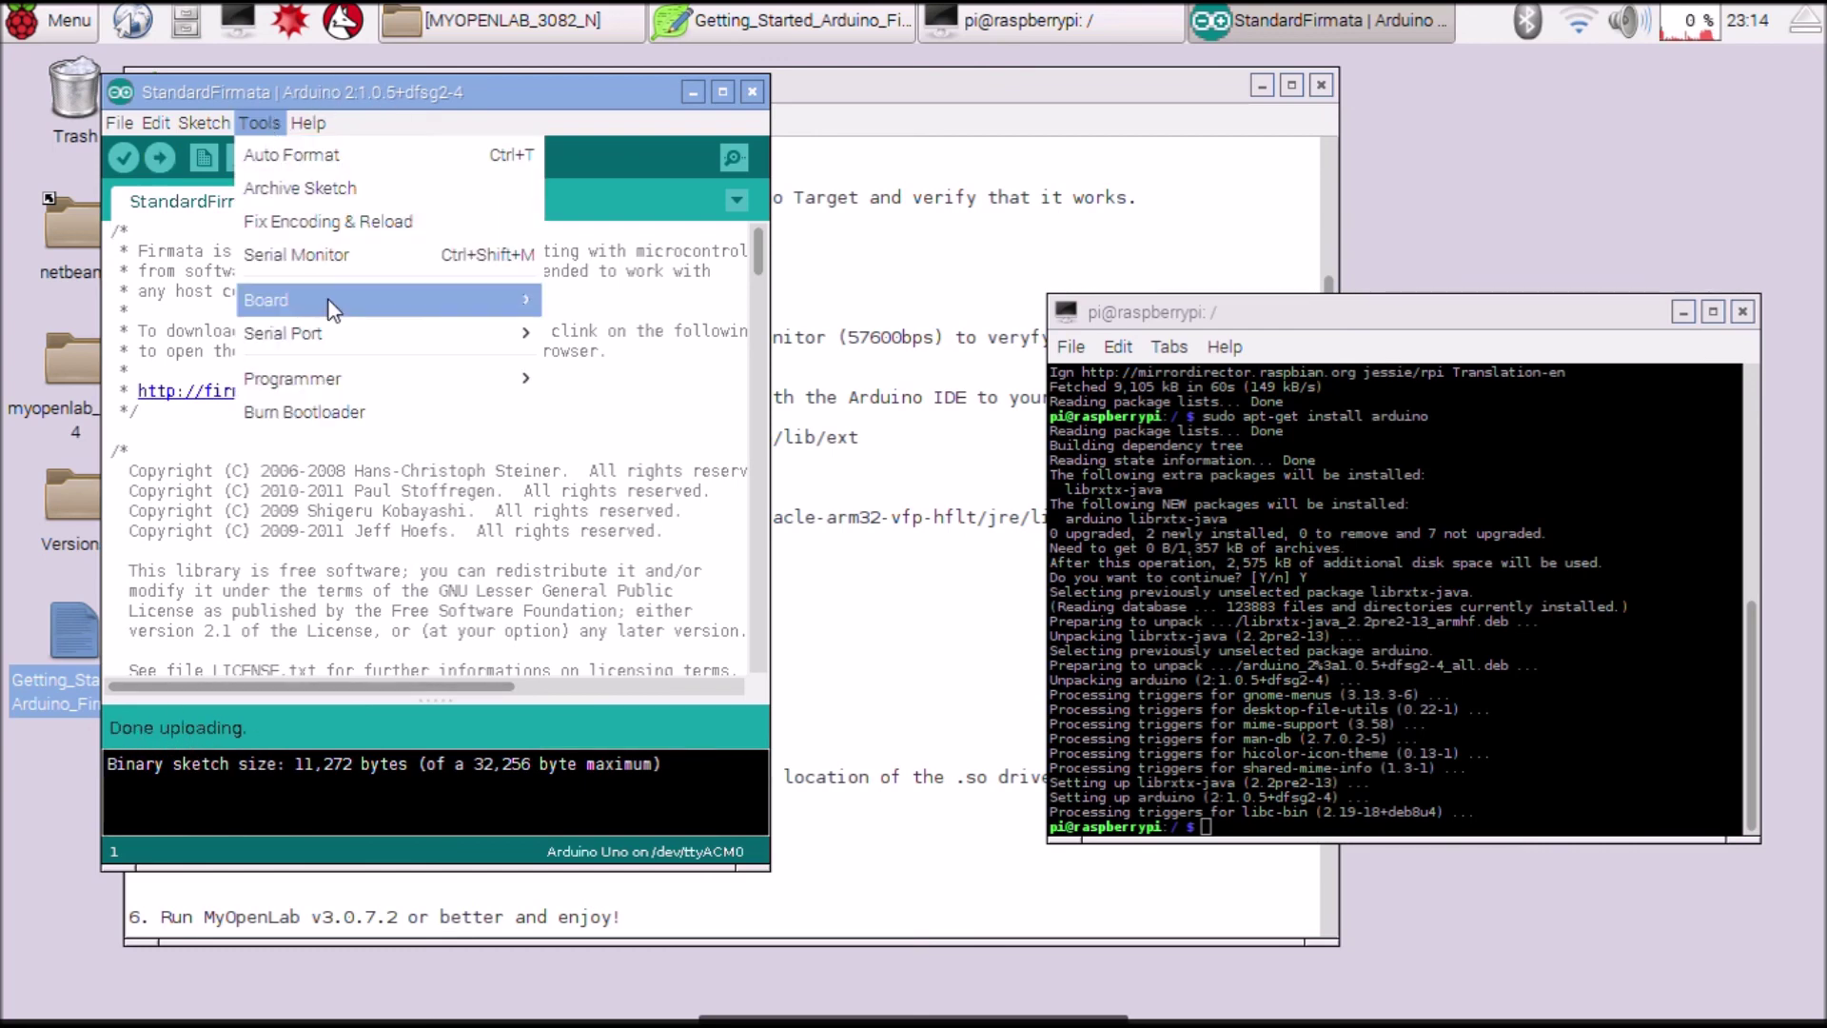
# Step: View the /dev/ttyACM0 serial monitor at 57600 baud with Both NL & CR, then close it
pyautogui.click(321, 262)
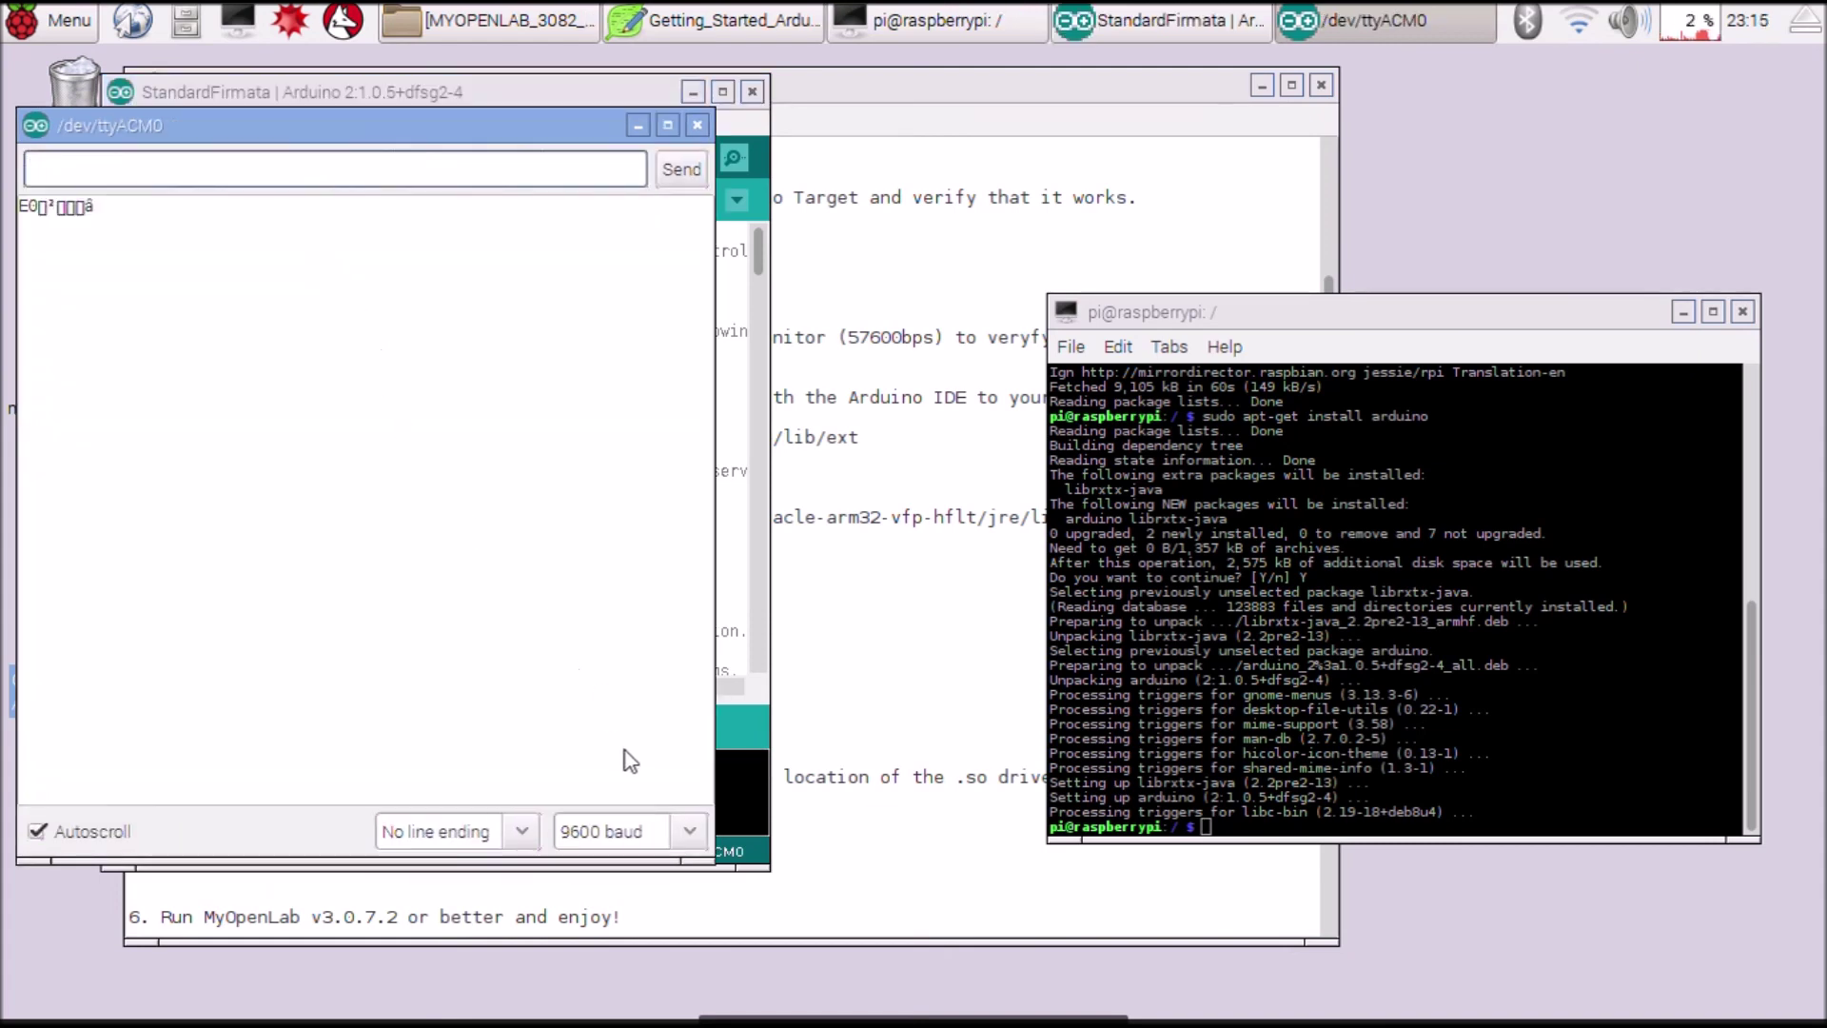
pyautogui.click(620, 841)
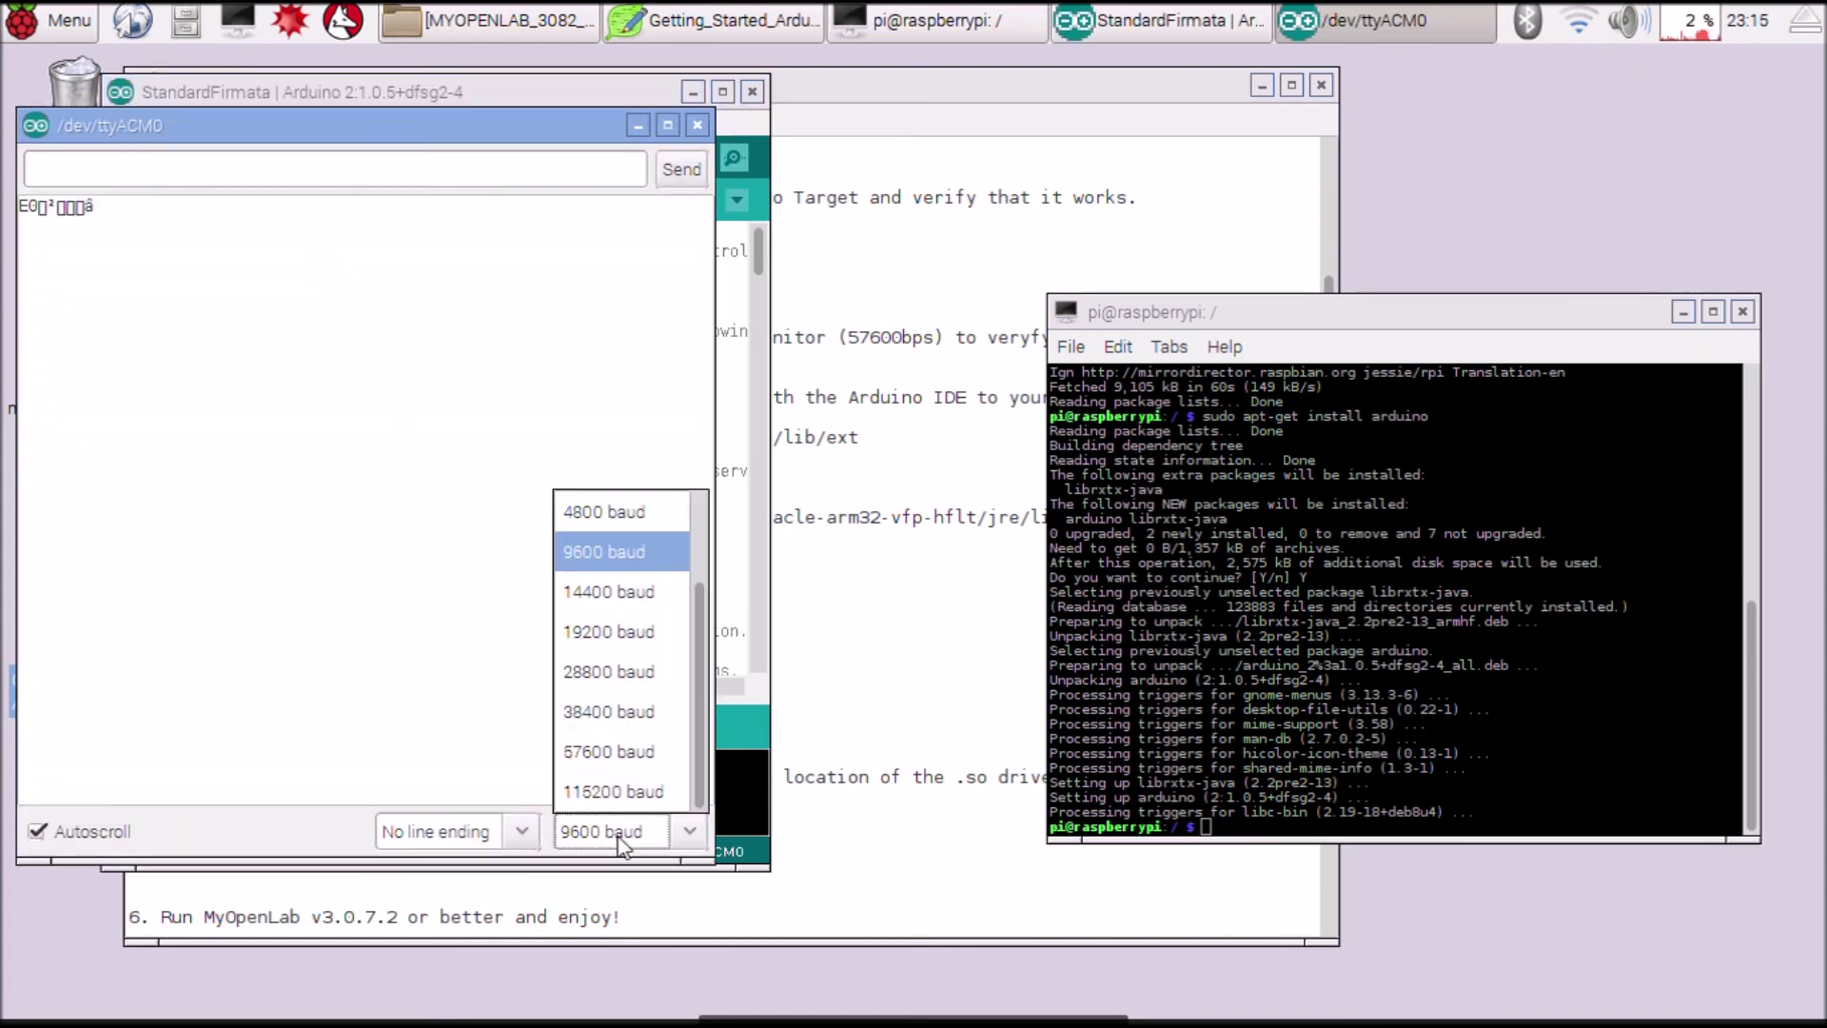
pyautogui.click(610, 761)
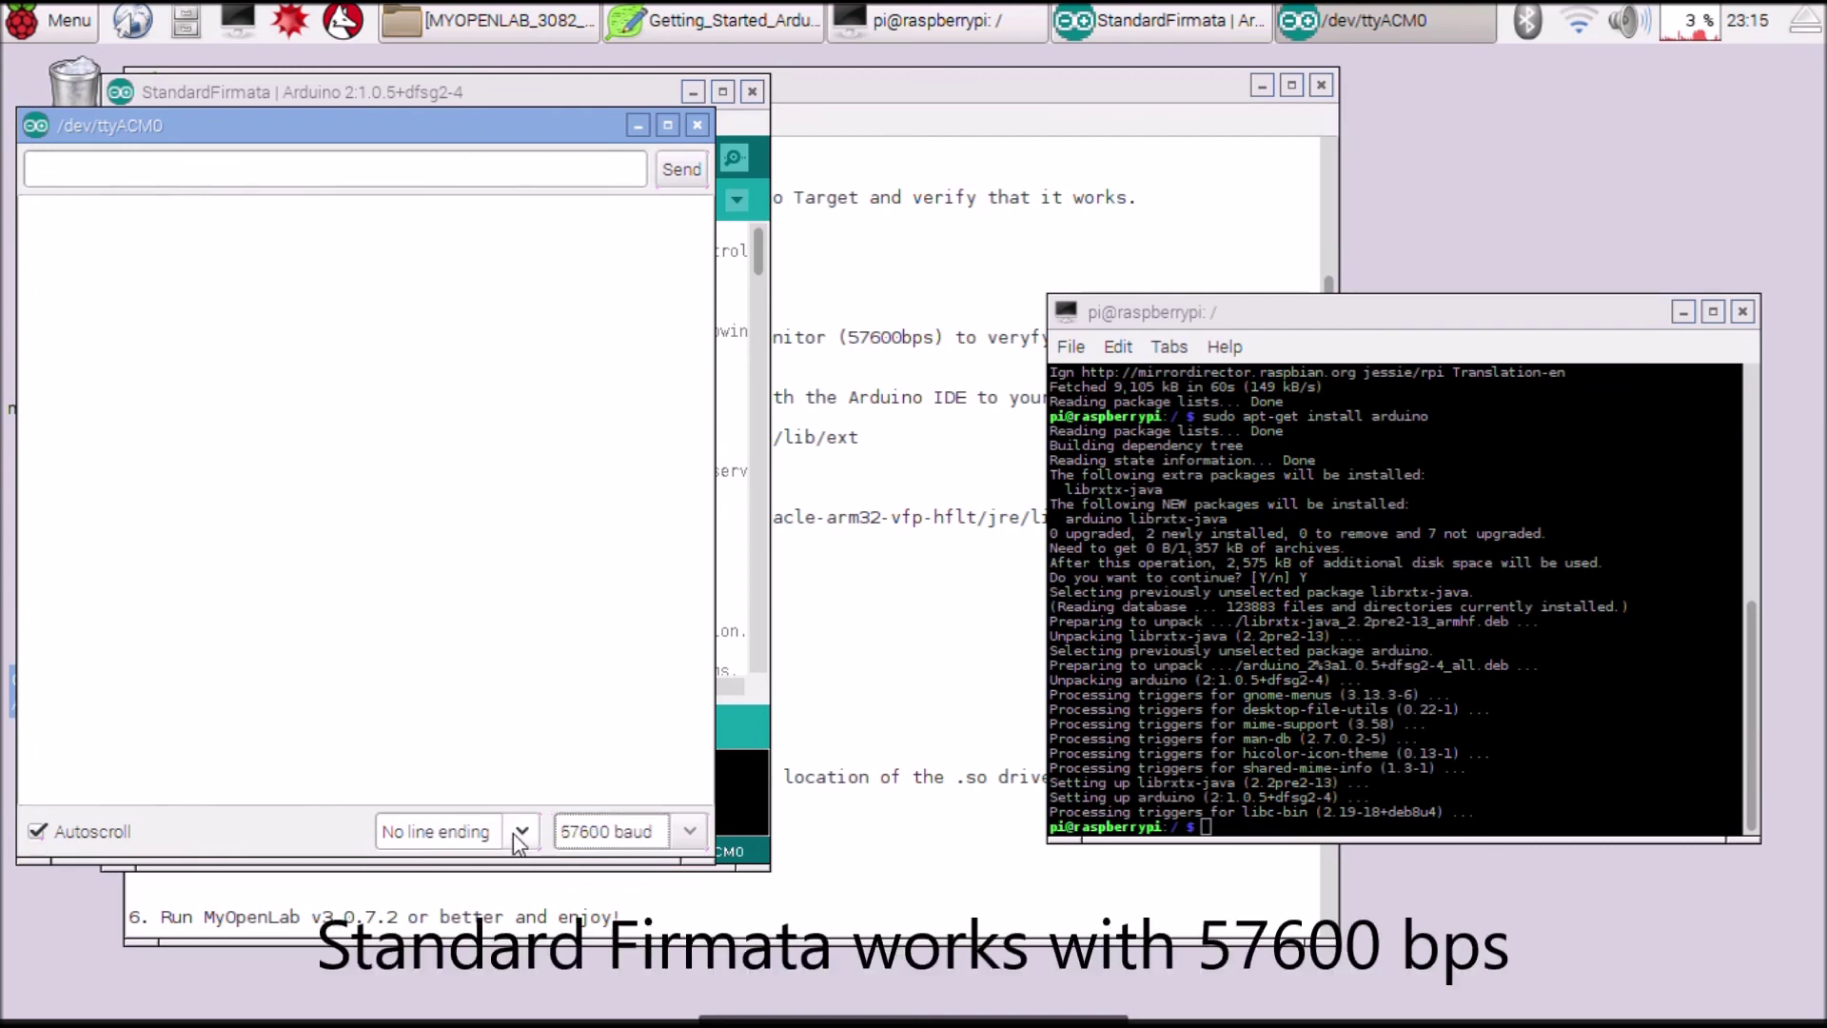
pyautogui.click(519, 833)
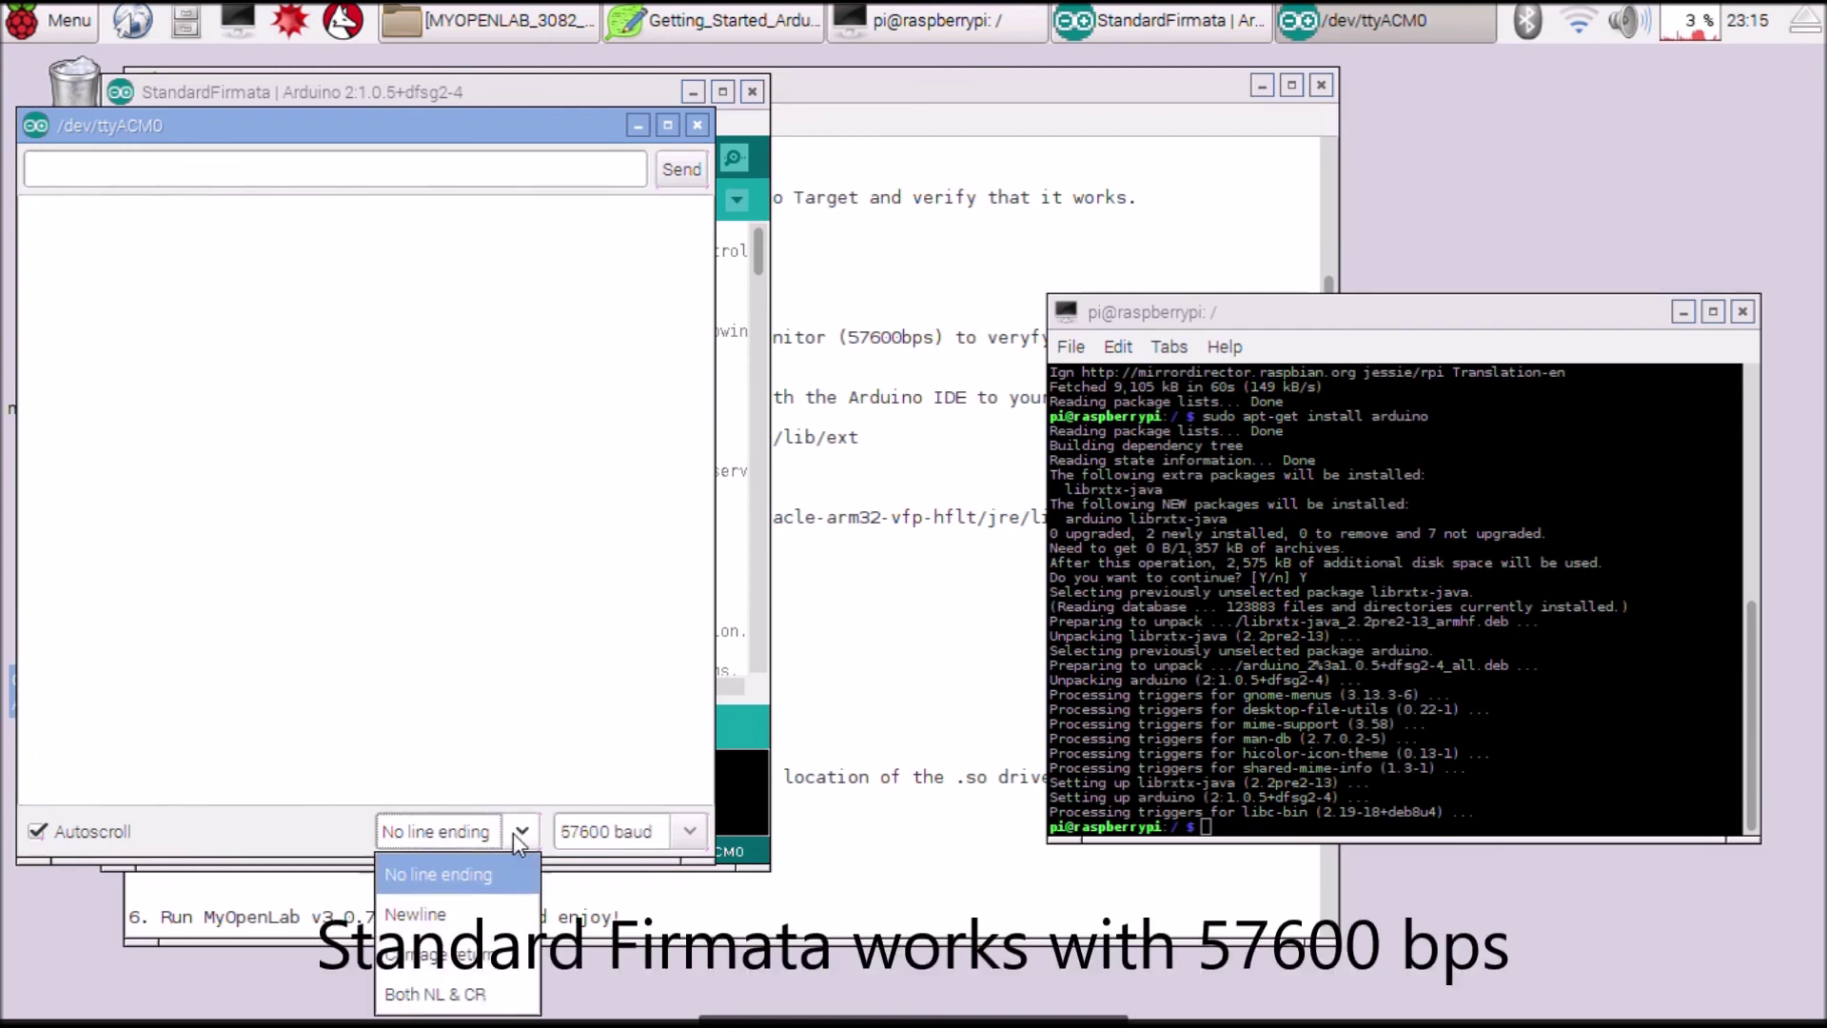
pyautogui.click(447, 994)
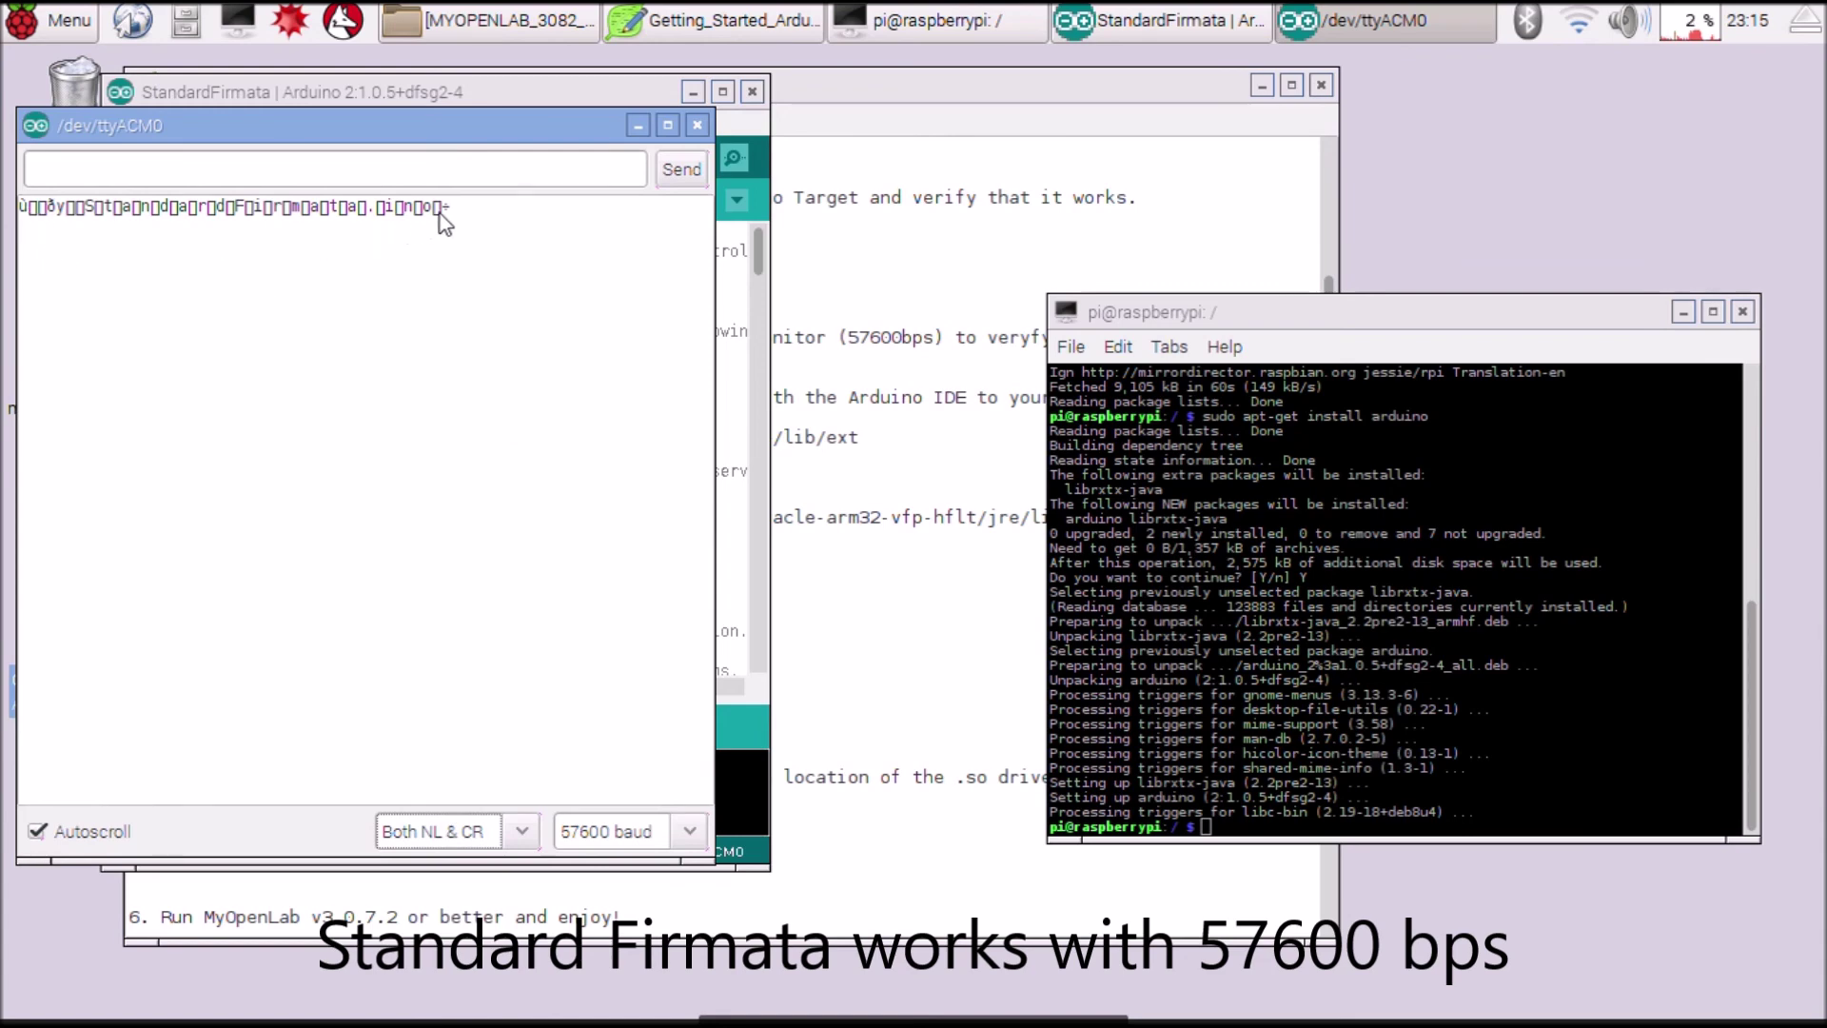
pyautogui.click(697, 125)
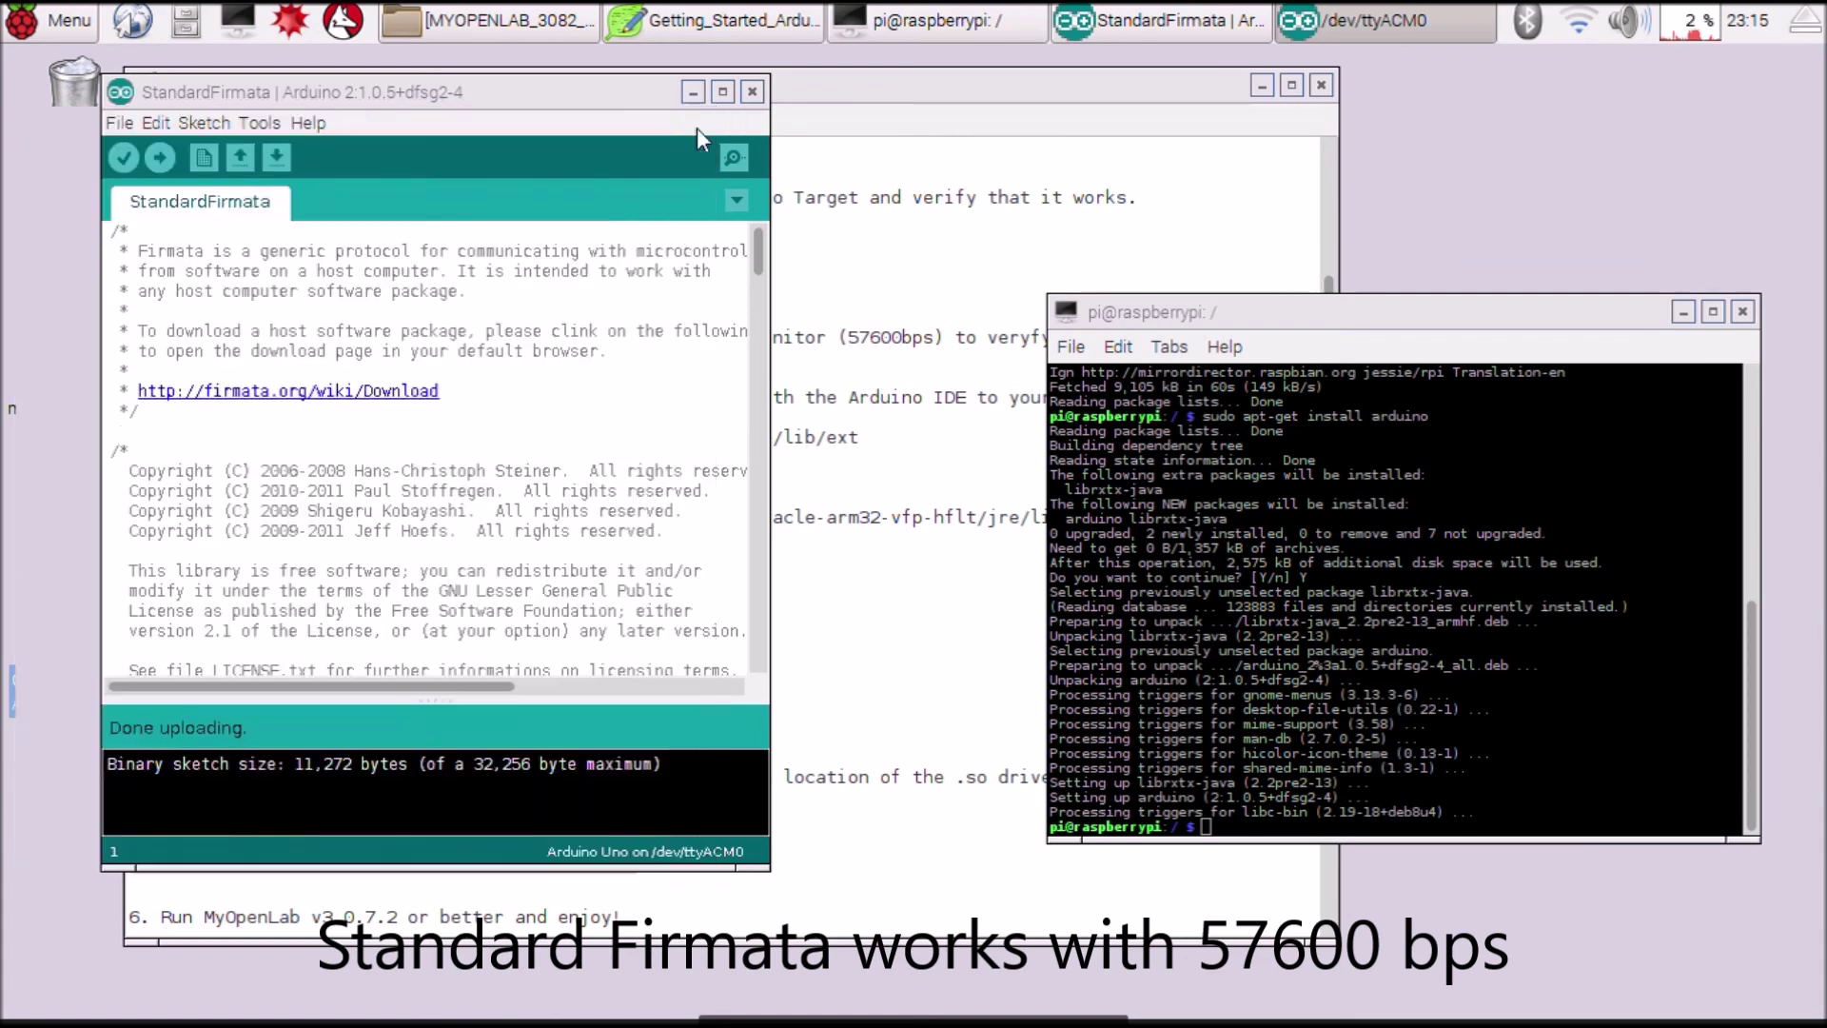
# Step: Close the Arduino IDE and scroll through the Getting_Started notes in Leafpad
pyautogui.click(752, 94)
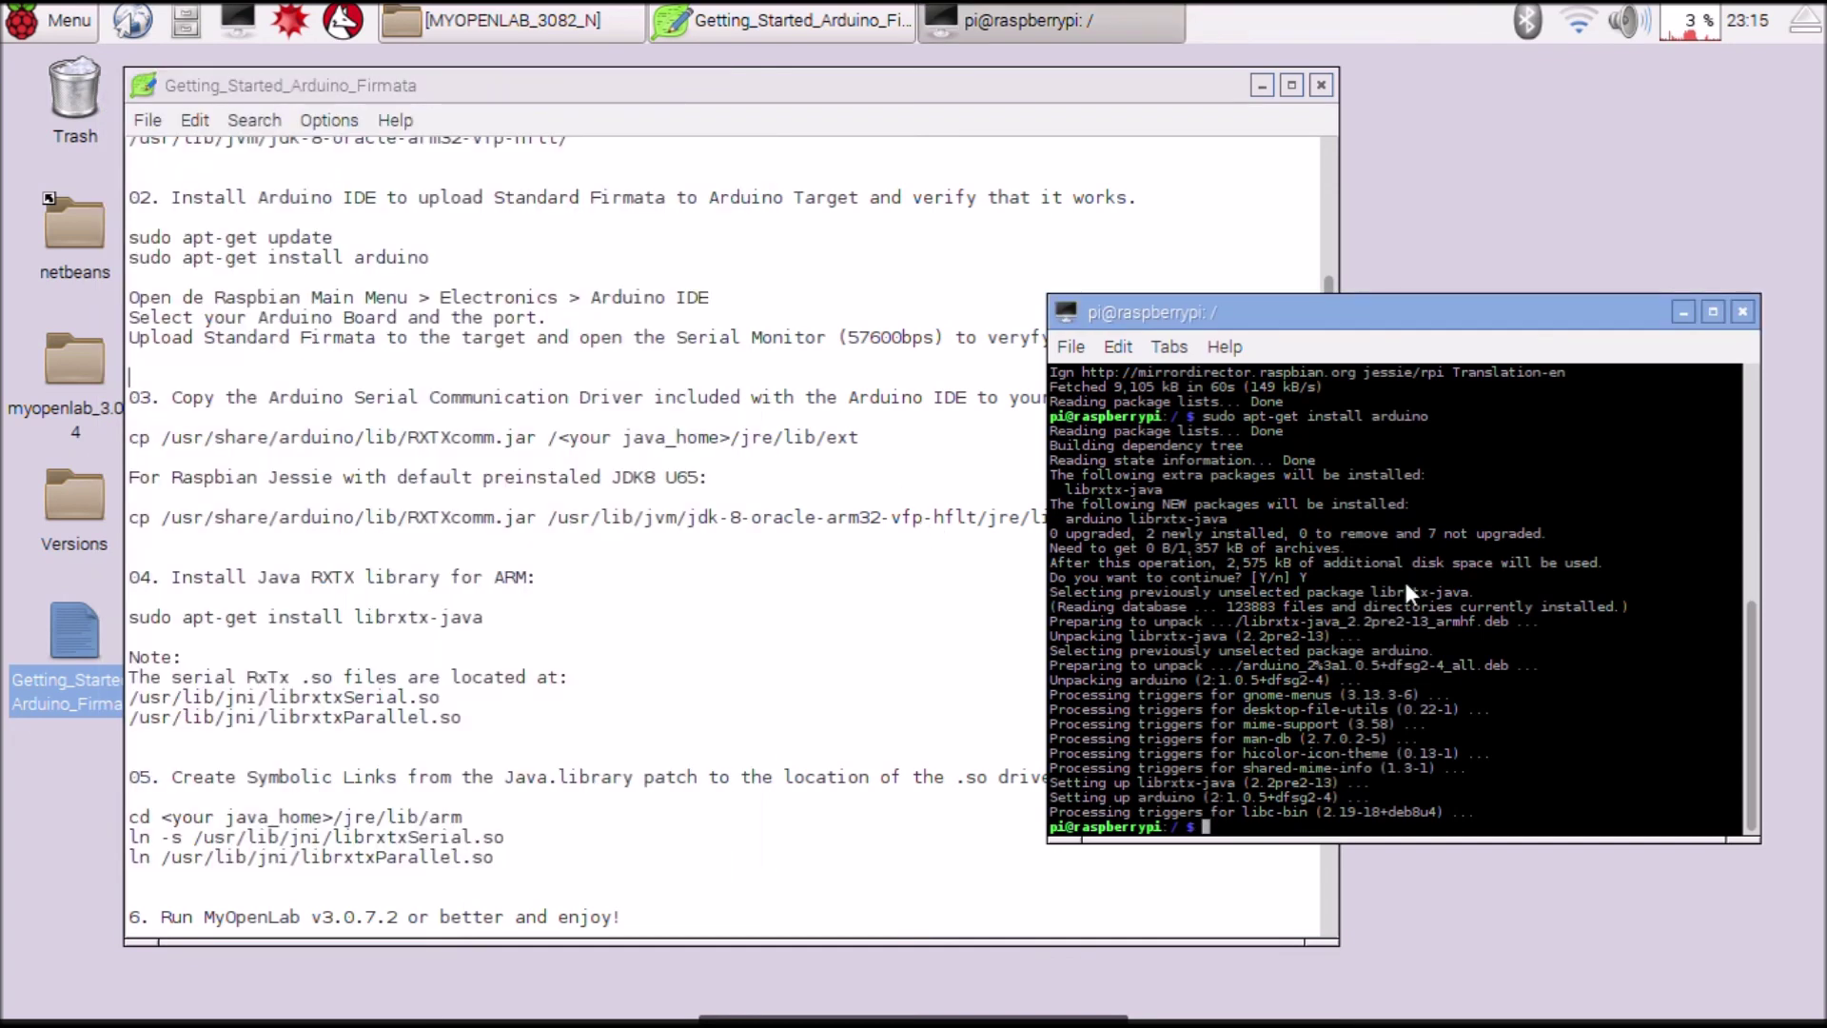
pyautogui.click(944, 552)
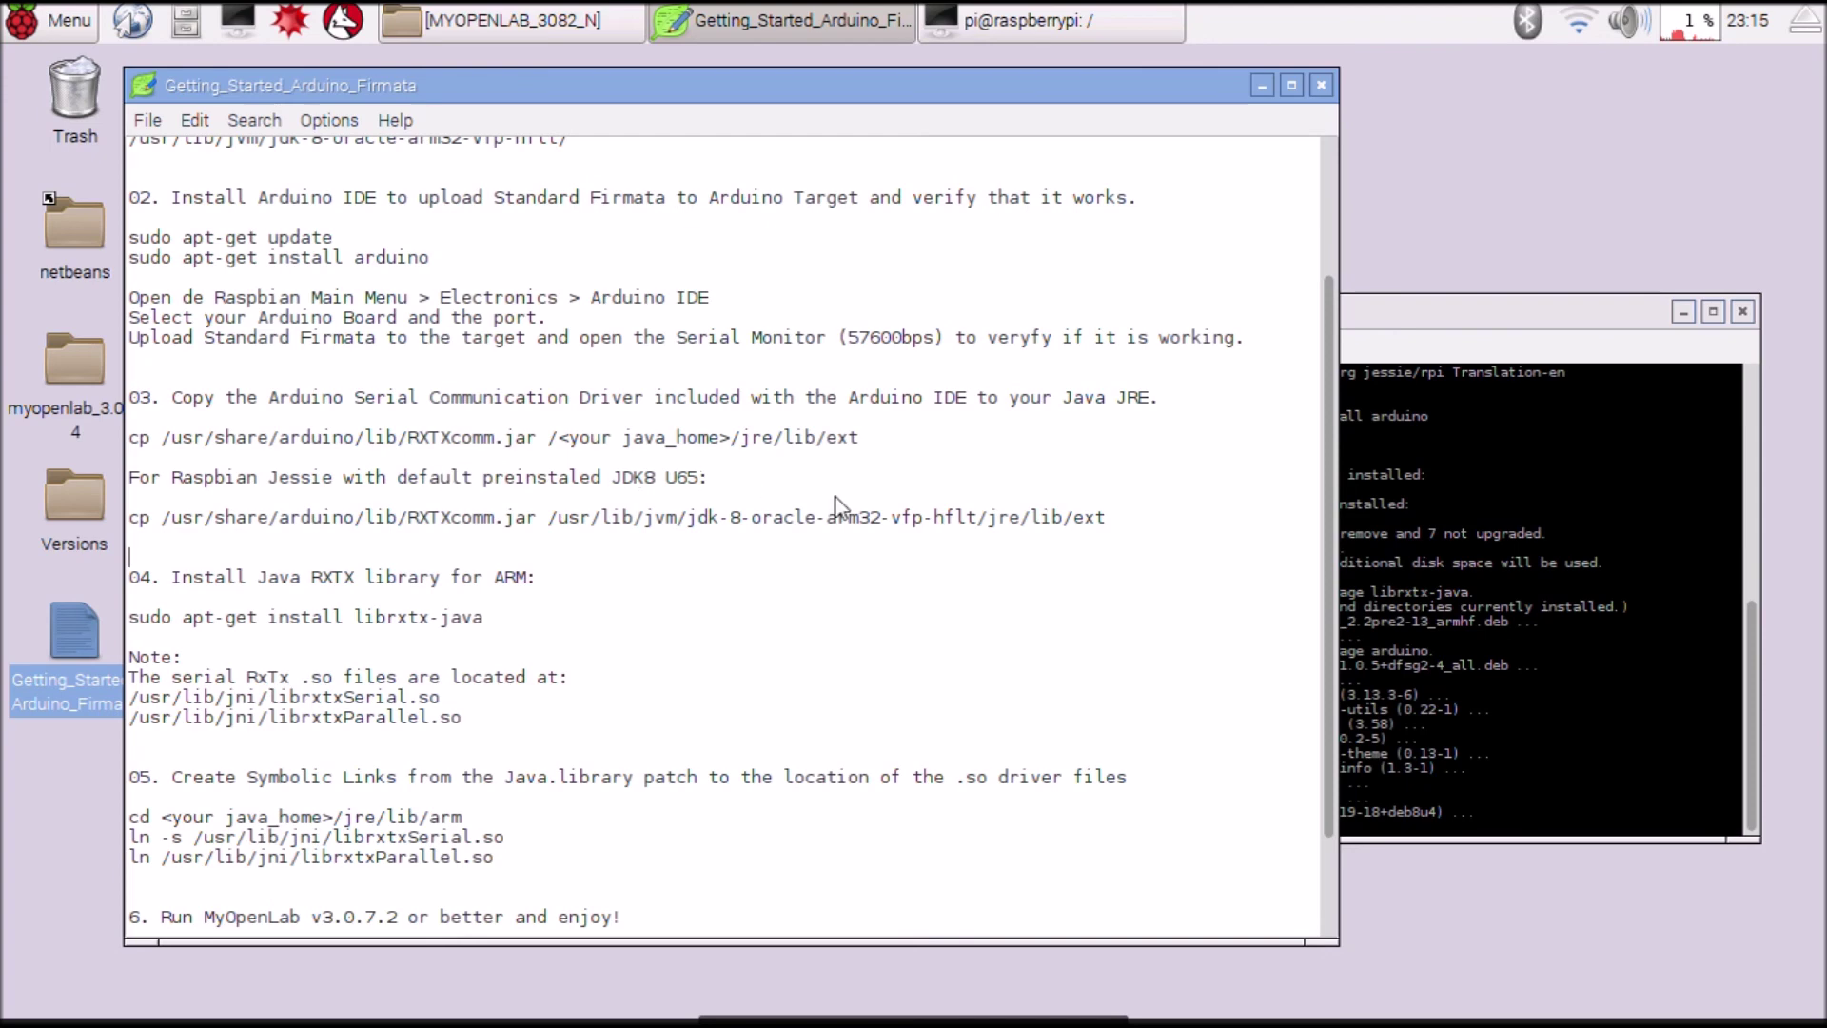
pyautogui.scroll(-2, 582, 606)
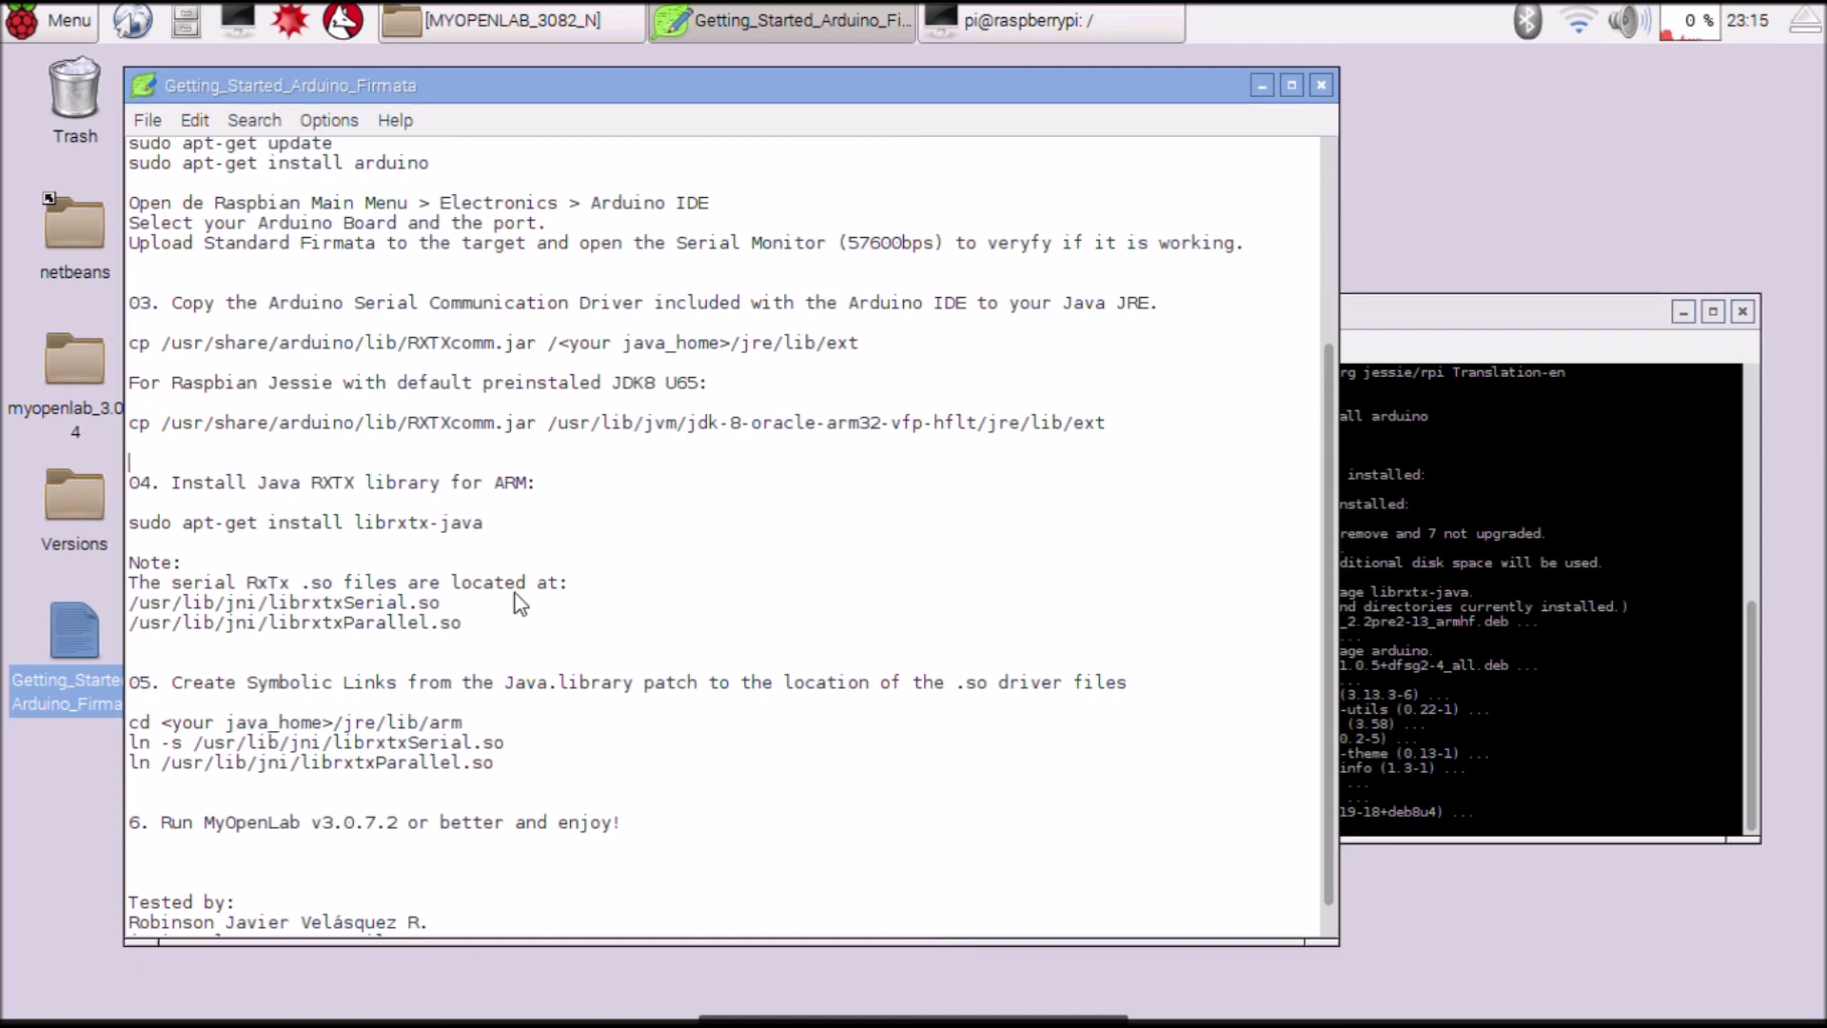
pyautogui.scroll(-1, 519, 602)
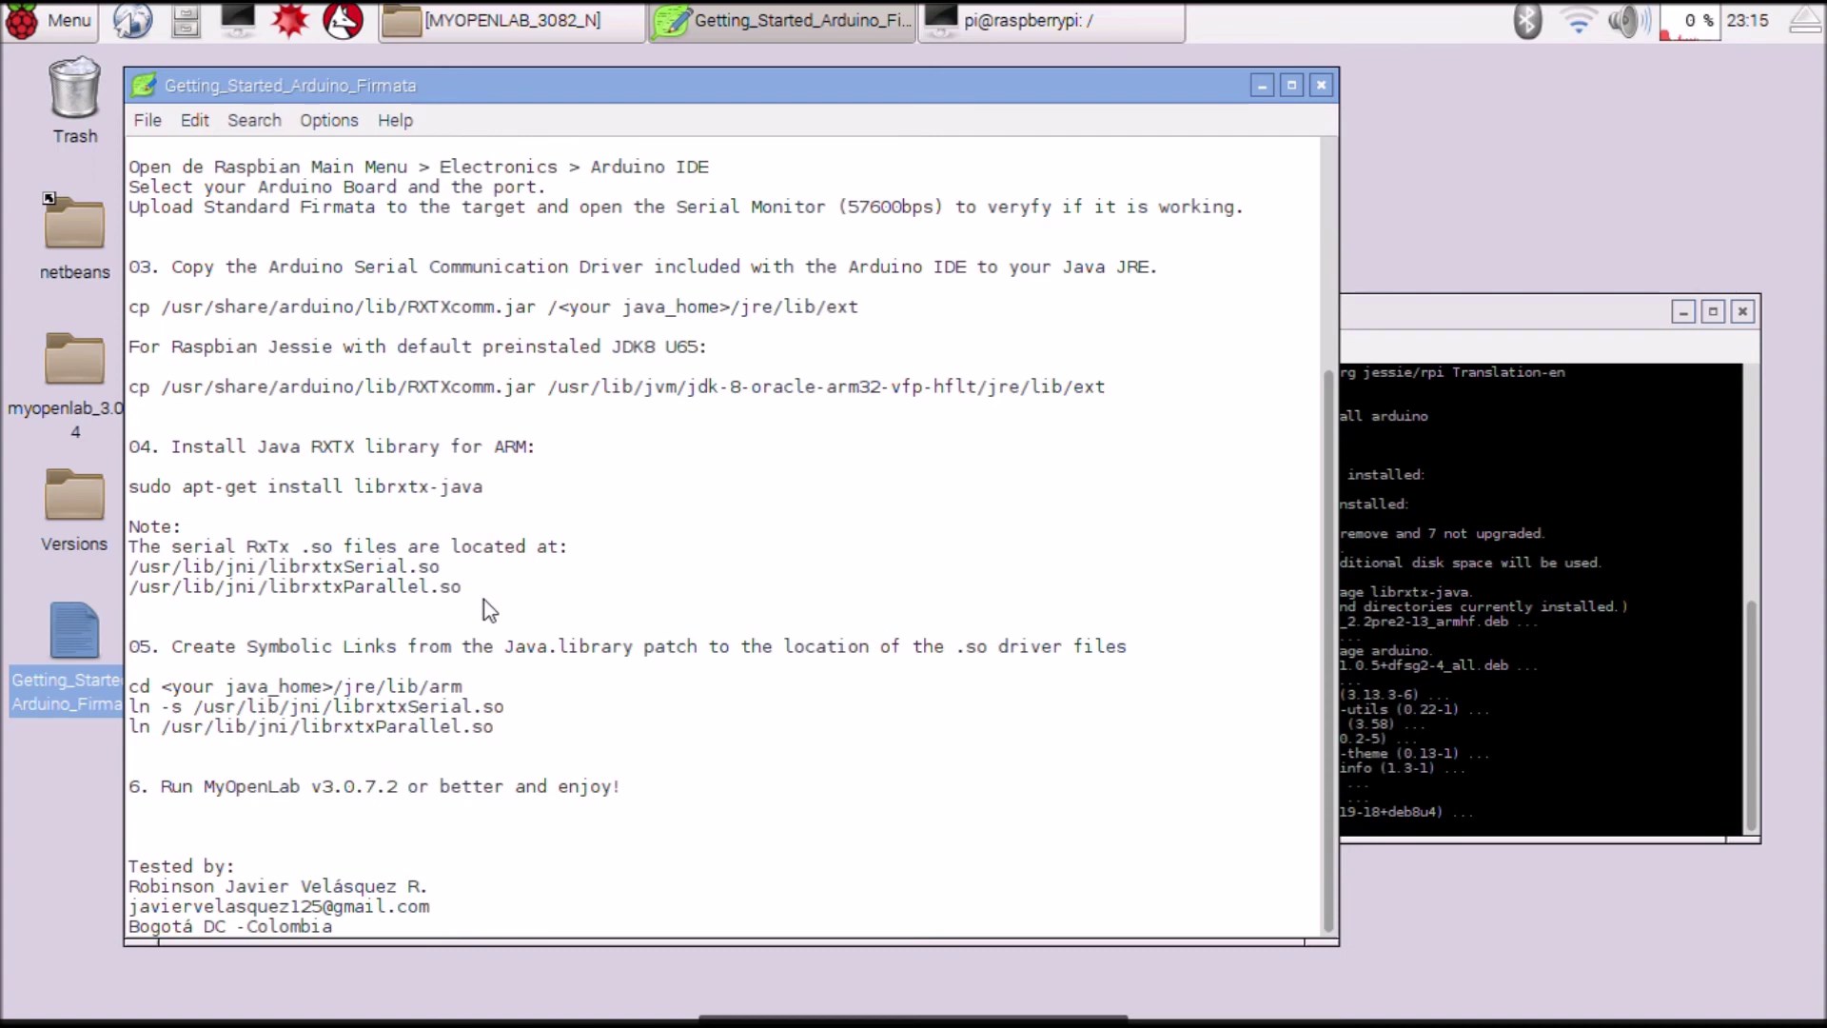
# Step: Copy the cp command that puts RXTXcomm.jar into JDK 8's jre/lib/ext folder
pyautogui.moveTo(480, 602); pyautogui.dragTo(100, 504)
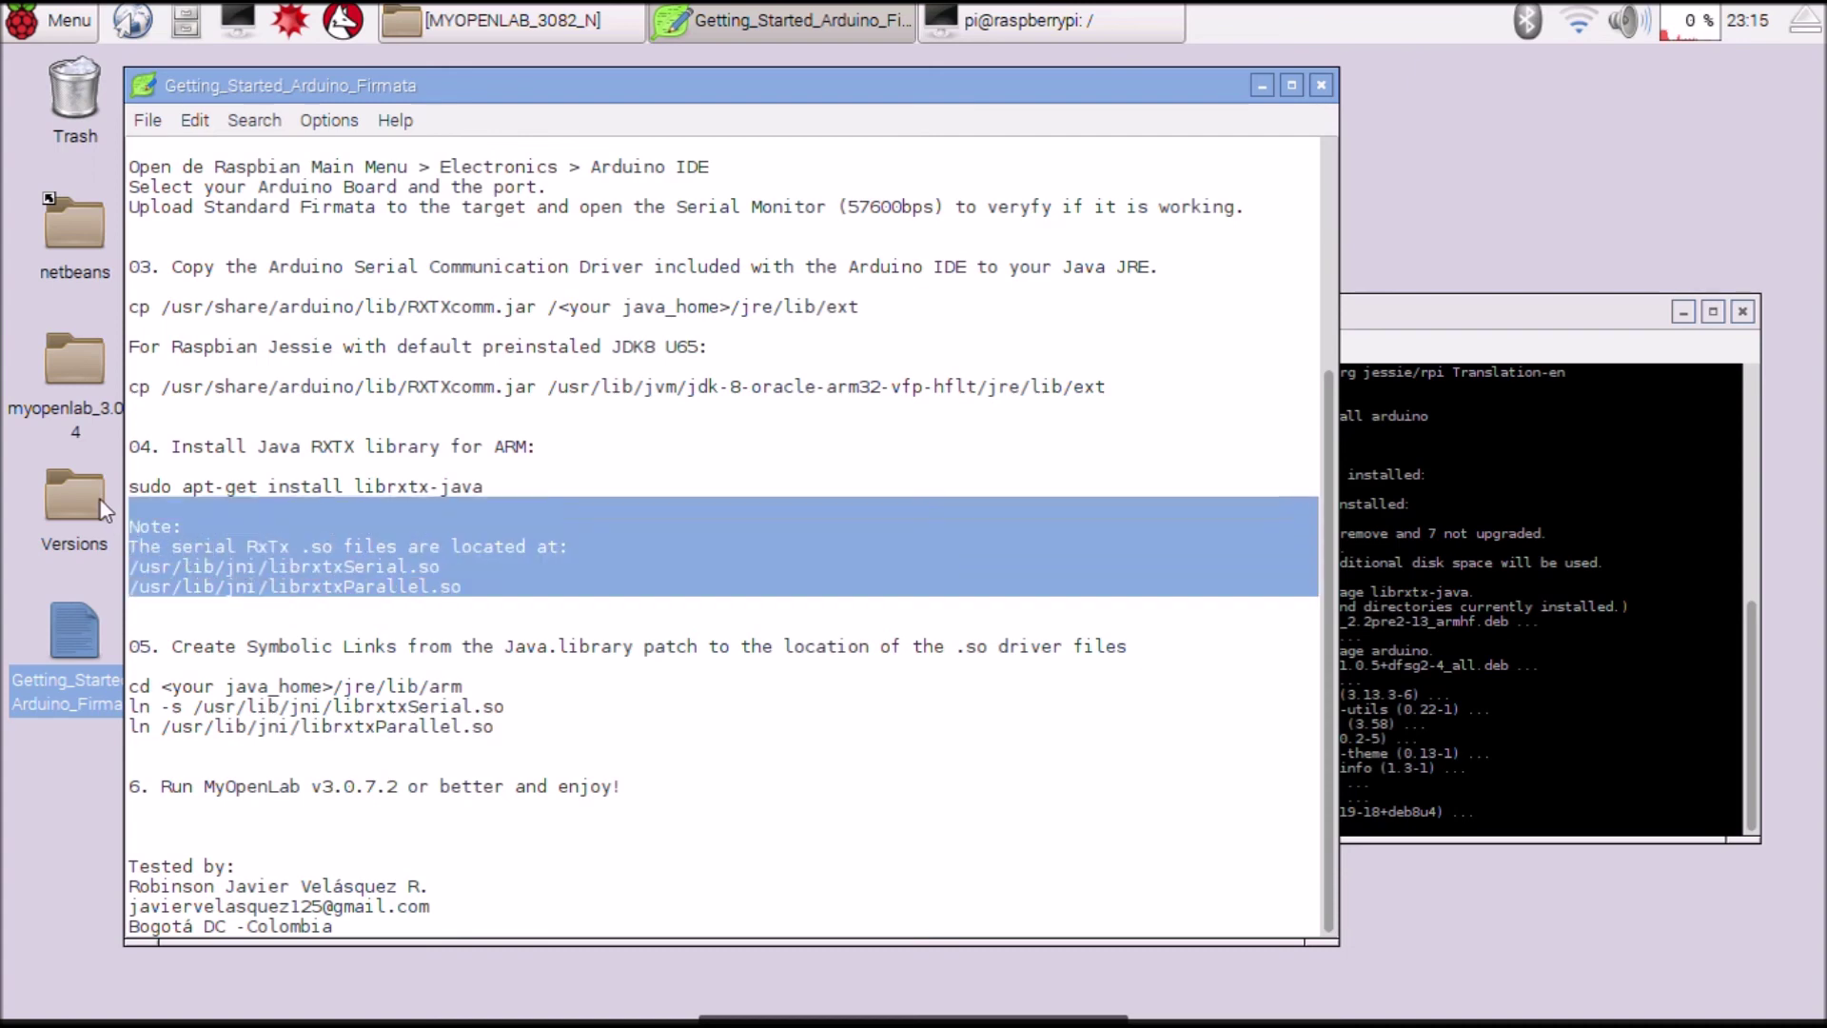
pyautogui.click(213, 368)
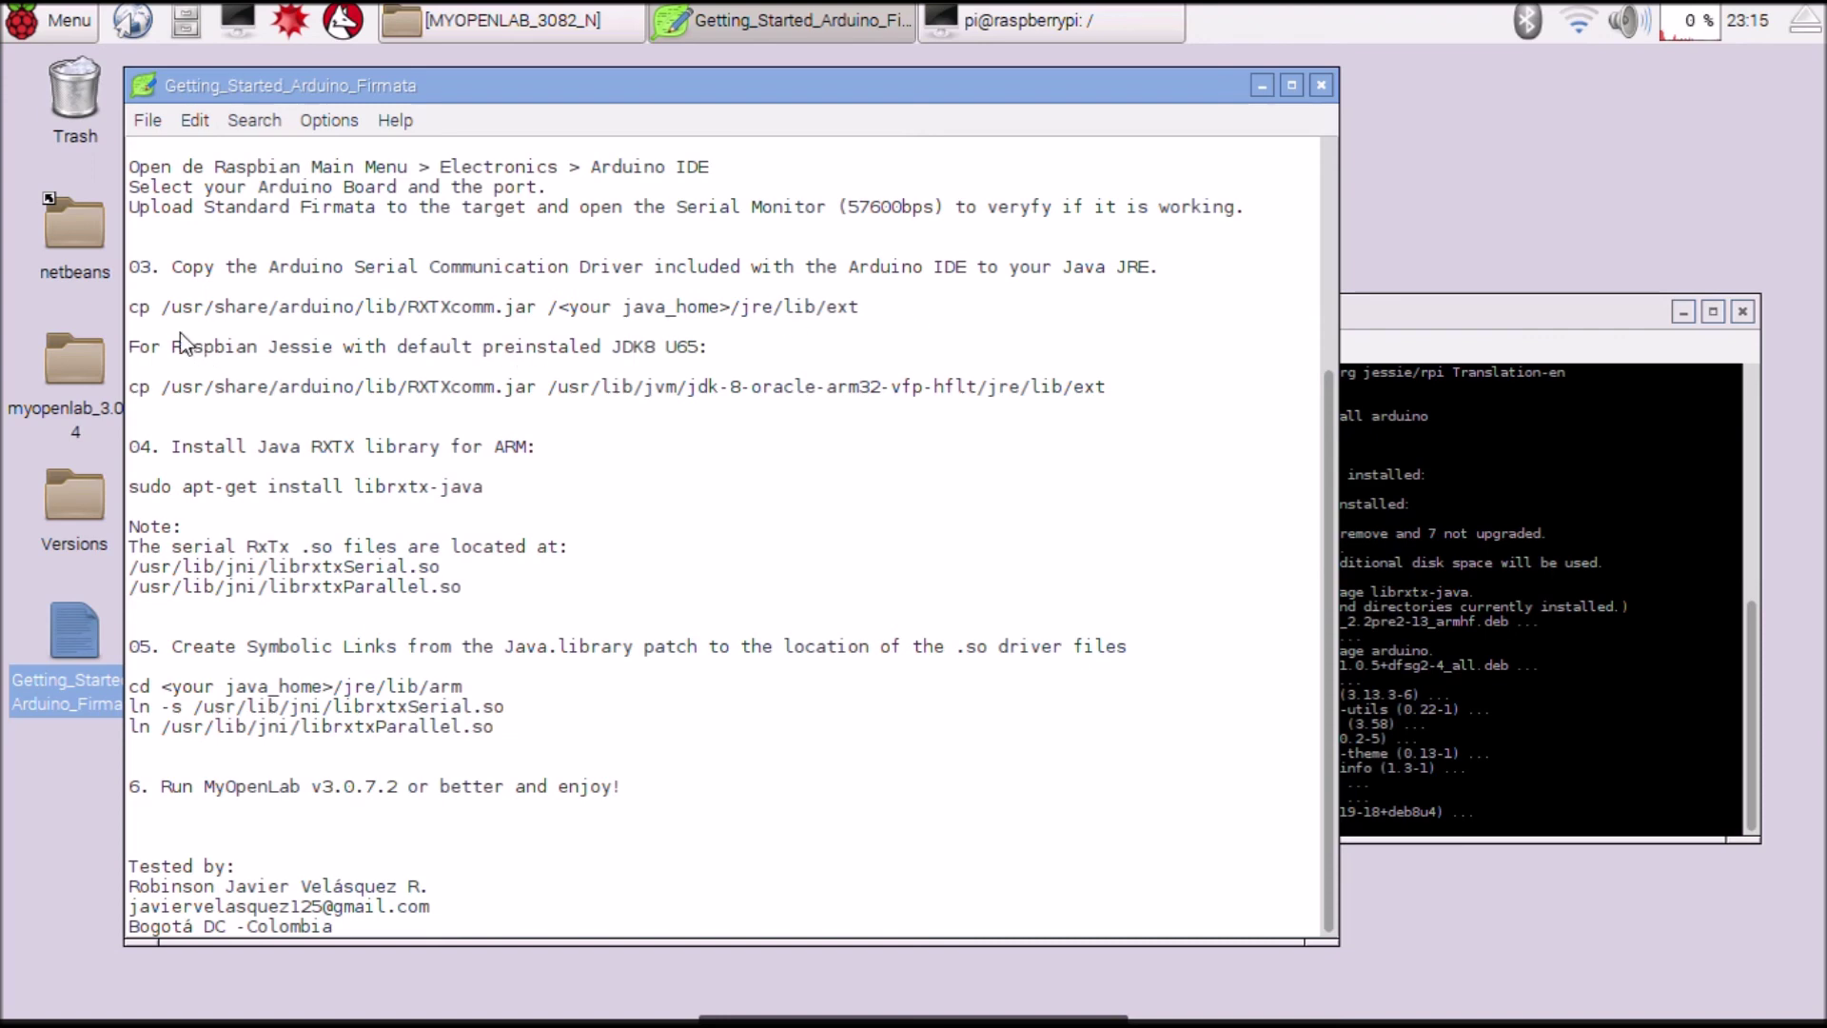
pyautogui.scroll(2, 203, 342)
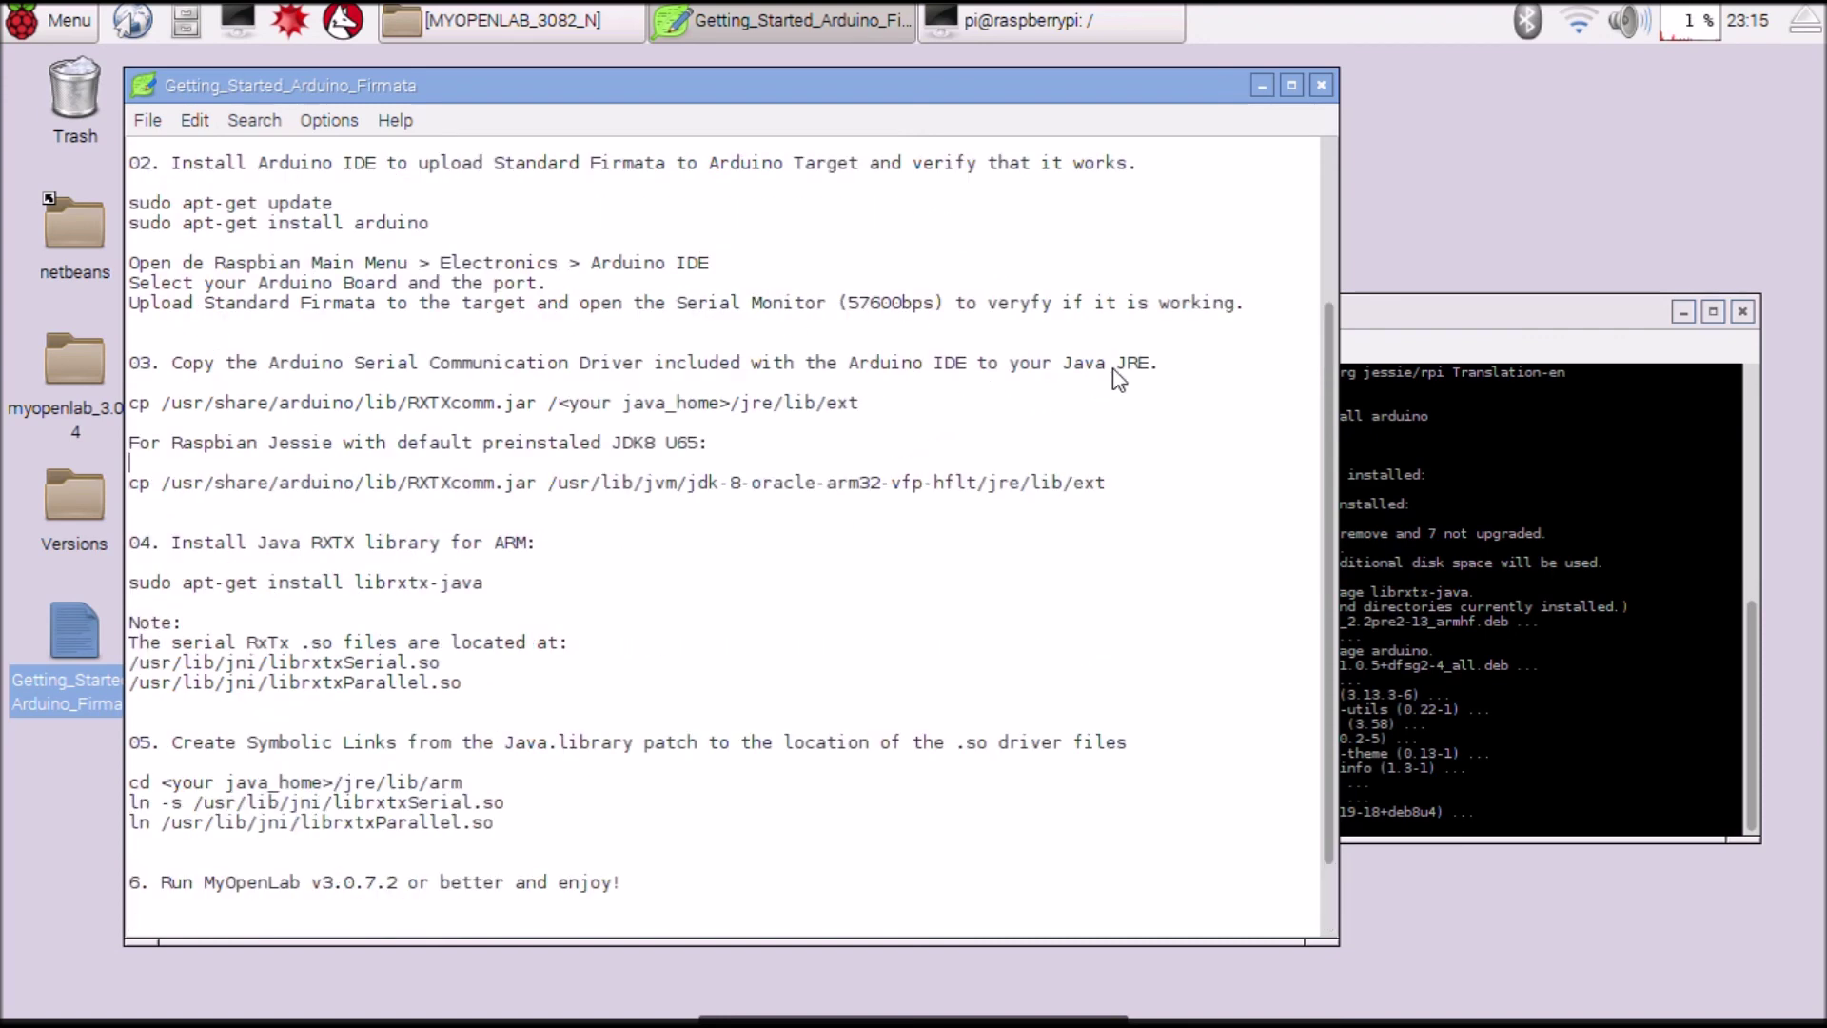
pyautogui.moveTo(1115, 367); pyautogui.dragTo(1147, 367)
pyautogui.moveTo(130, 410); pyautogui.dragTo(807, 411)
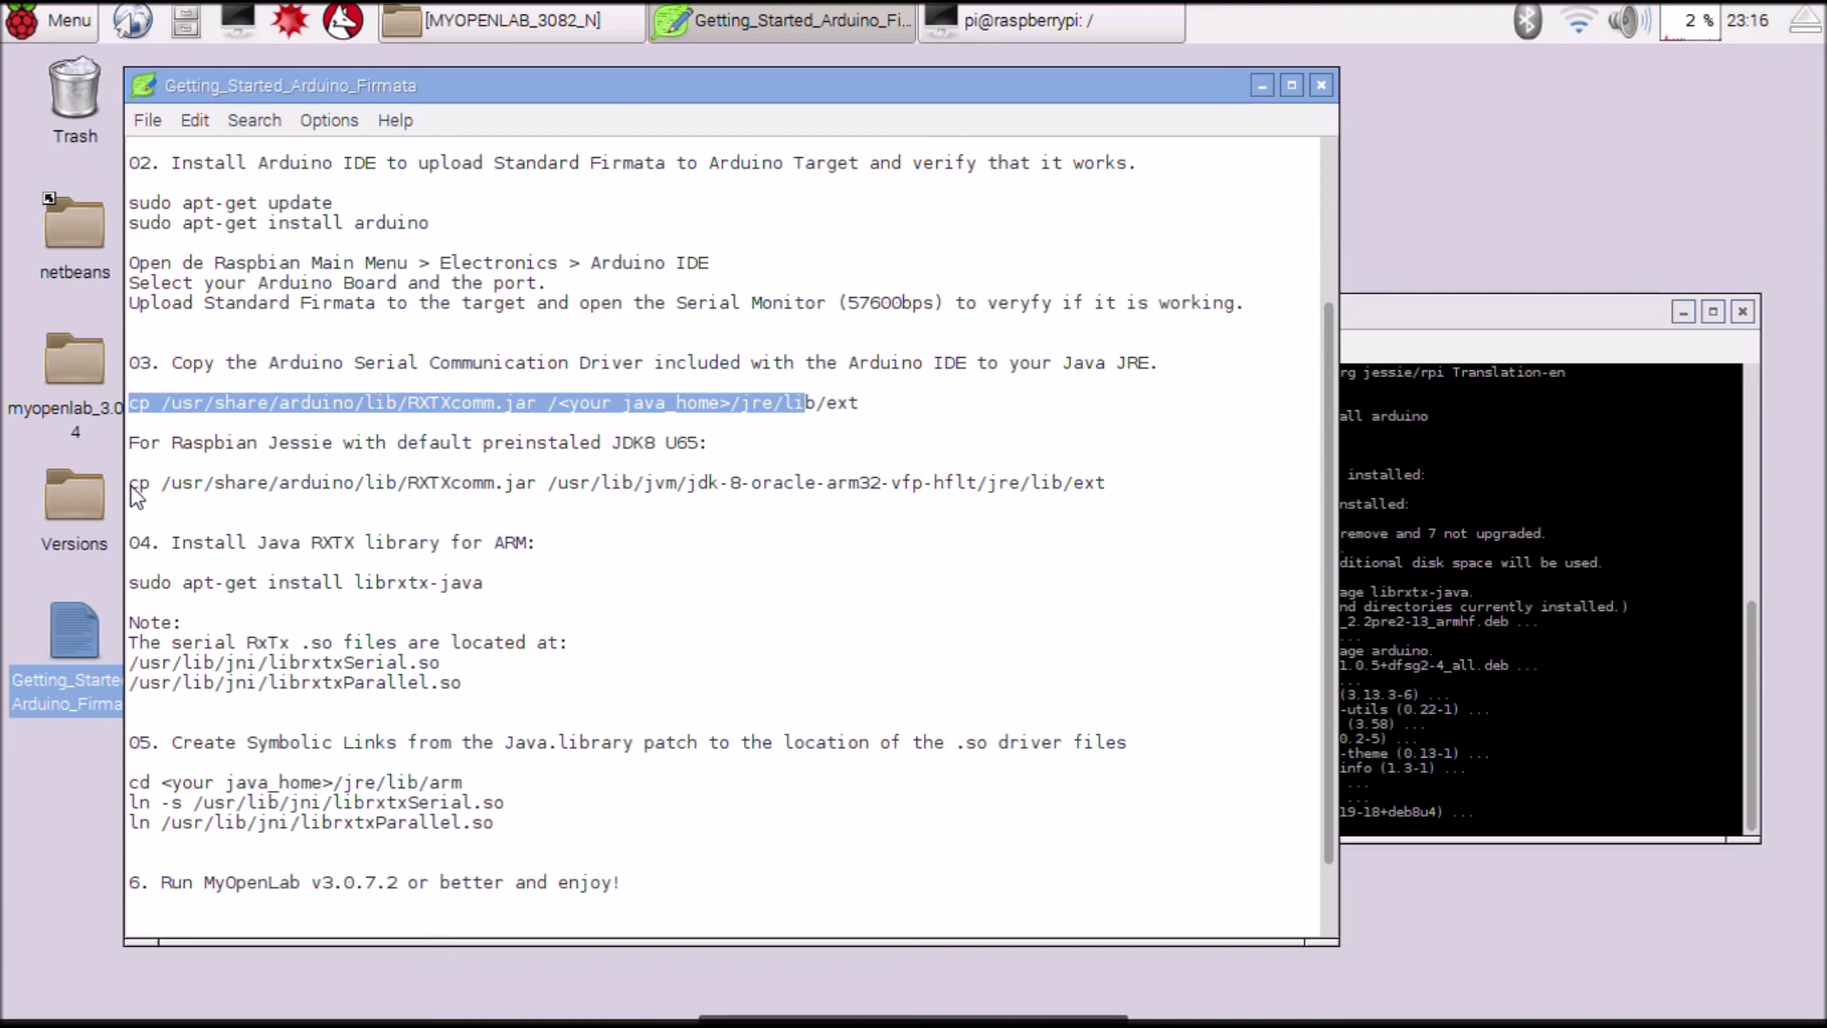
pyautogui.moveTo(131, 485); pyautogui.dragTo(1101, 486)
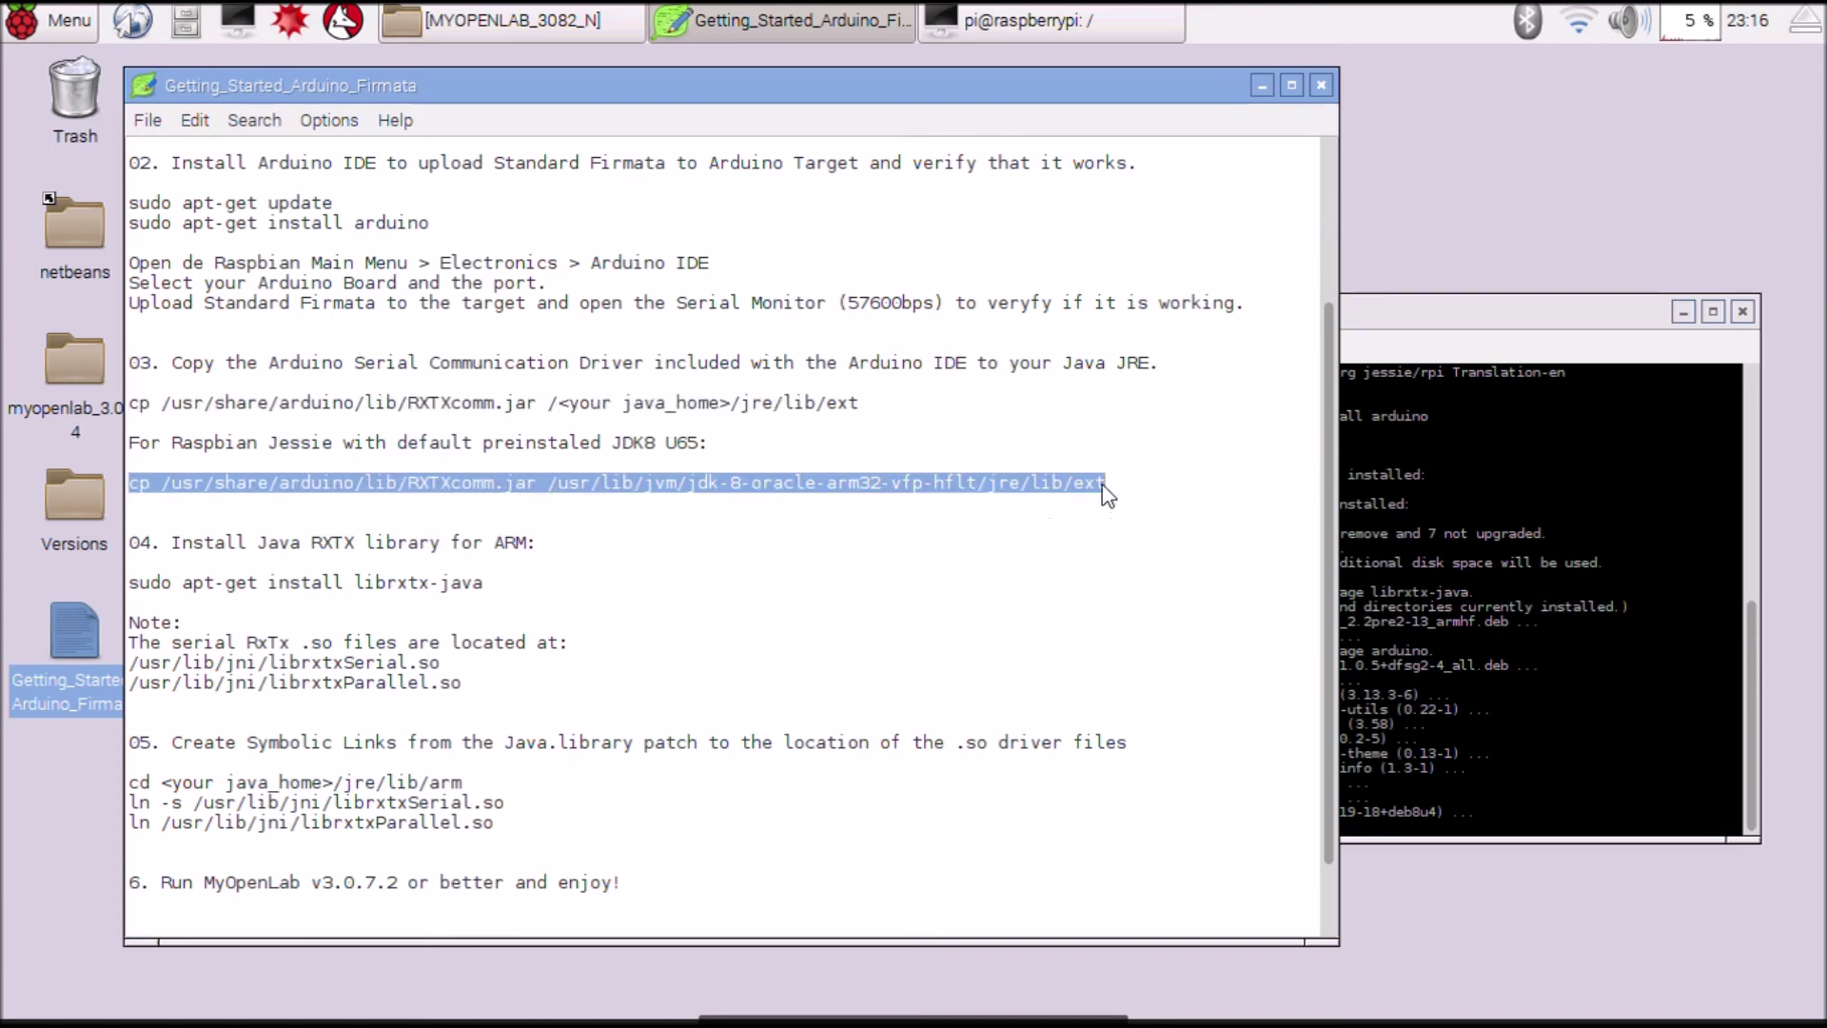
pyautogui.rightClick(1053, 486)
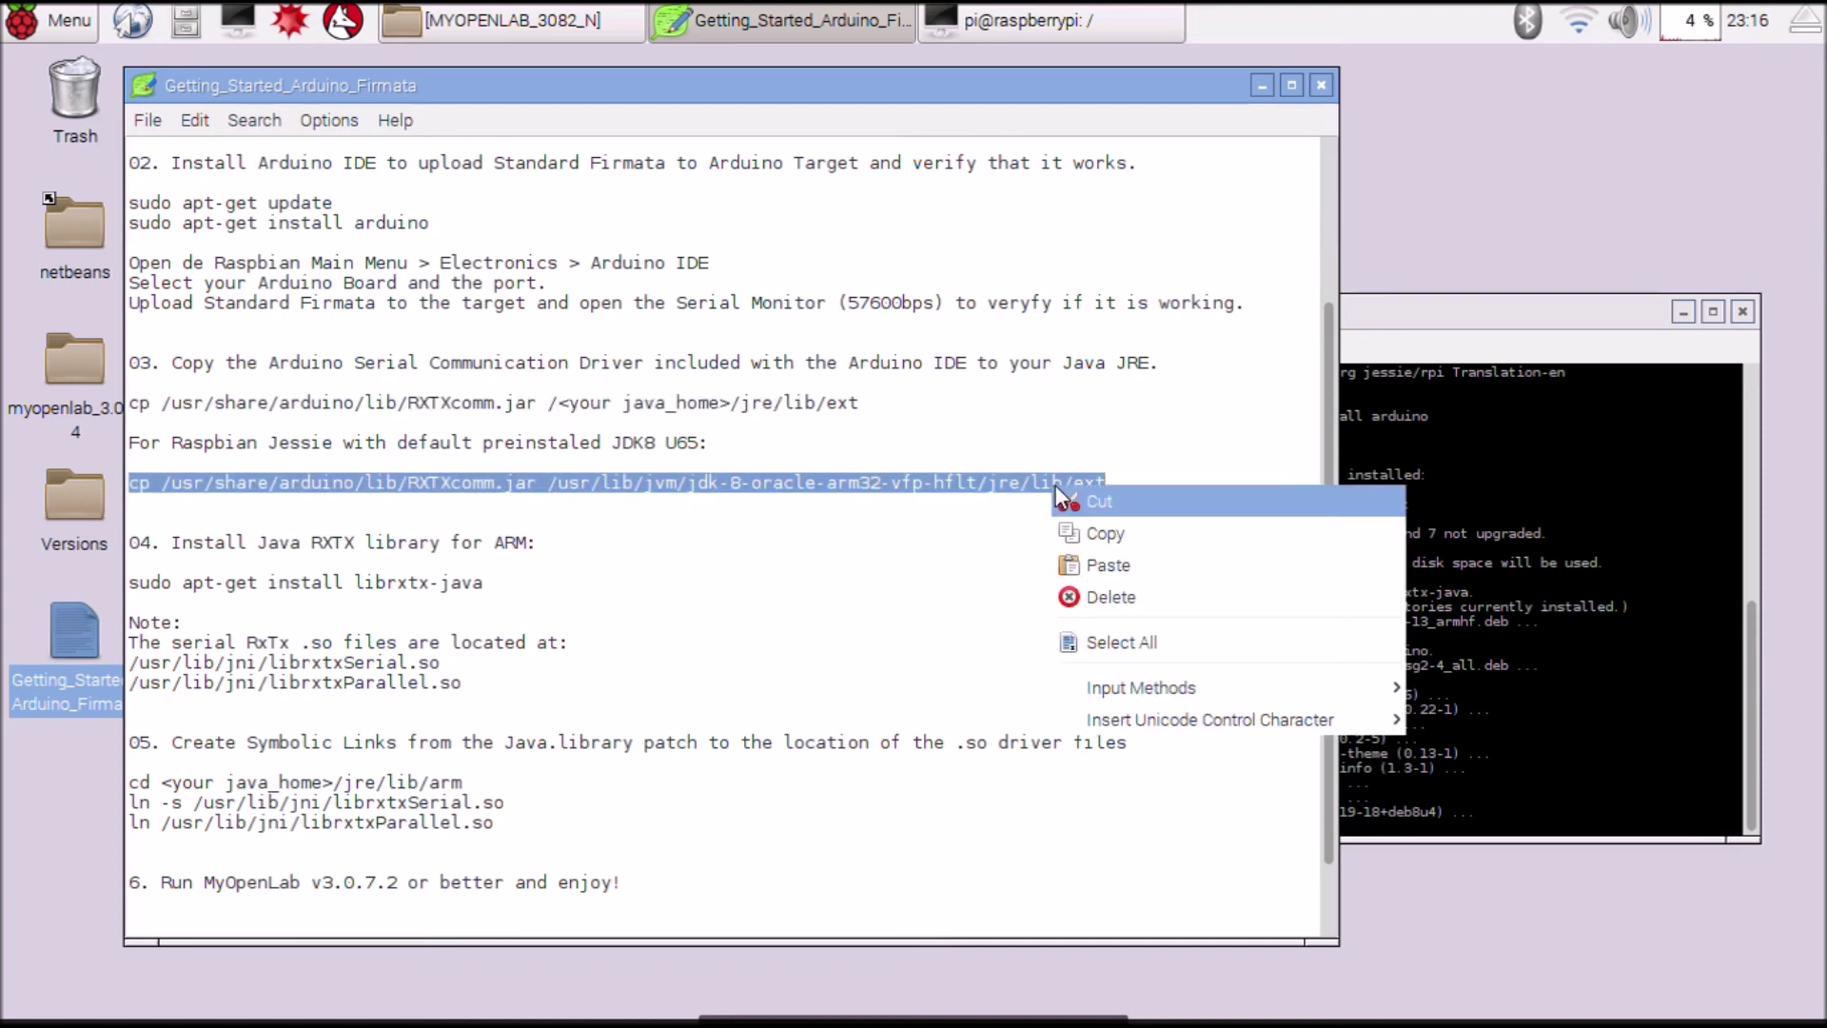
pyautogui.click(1157, 546)
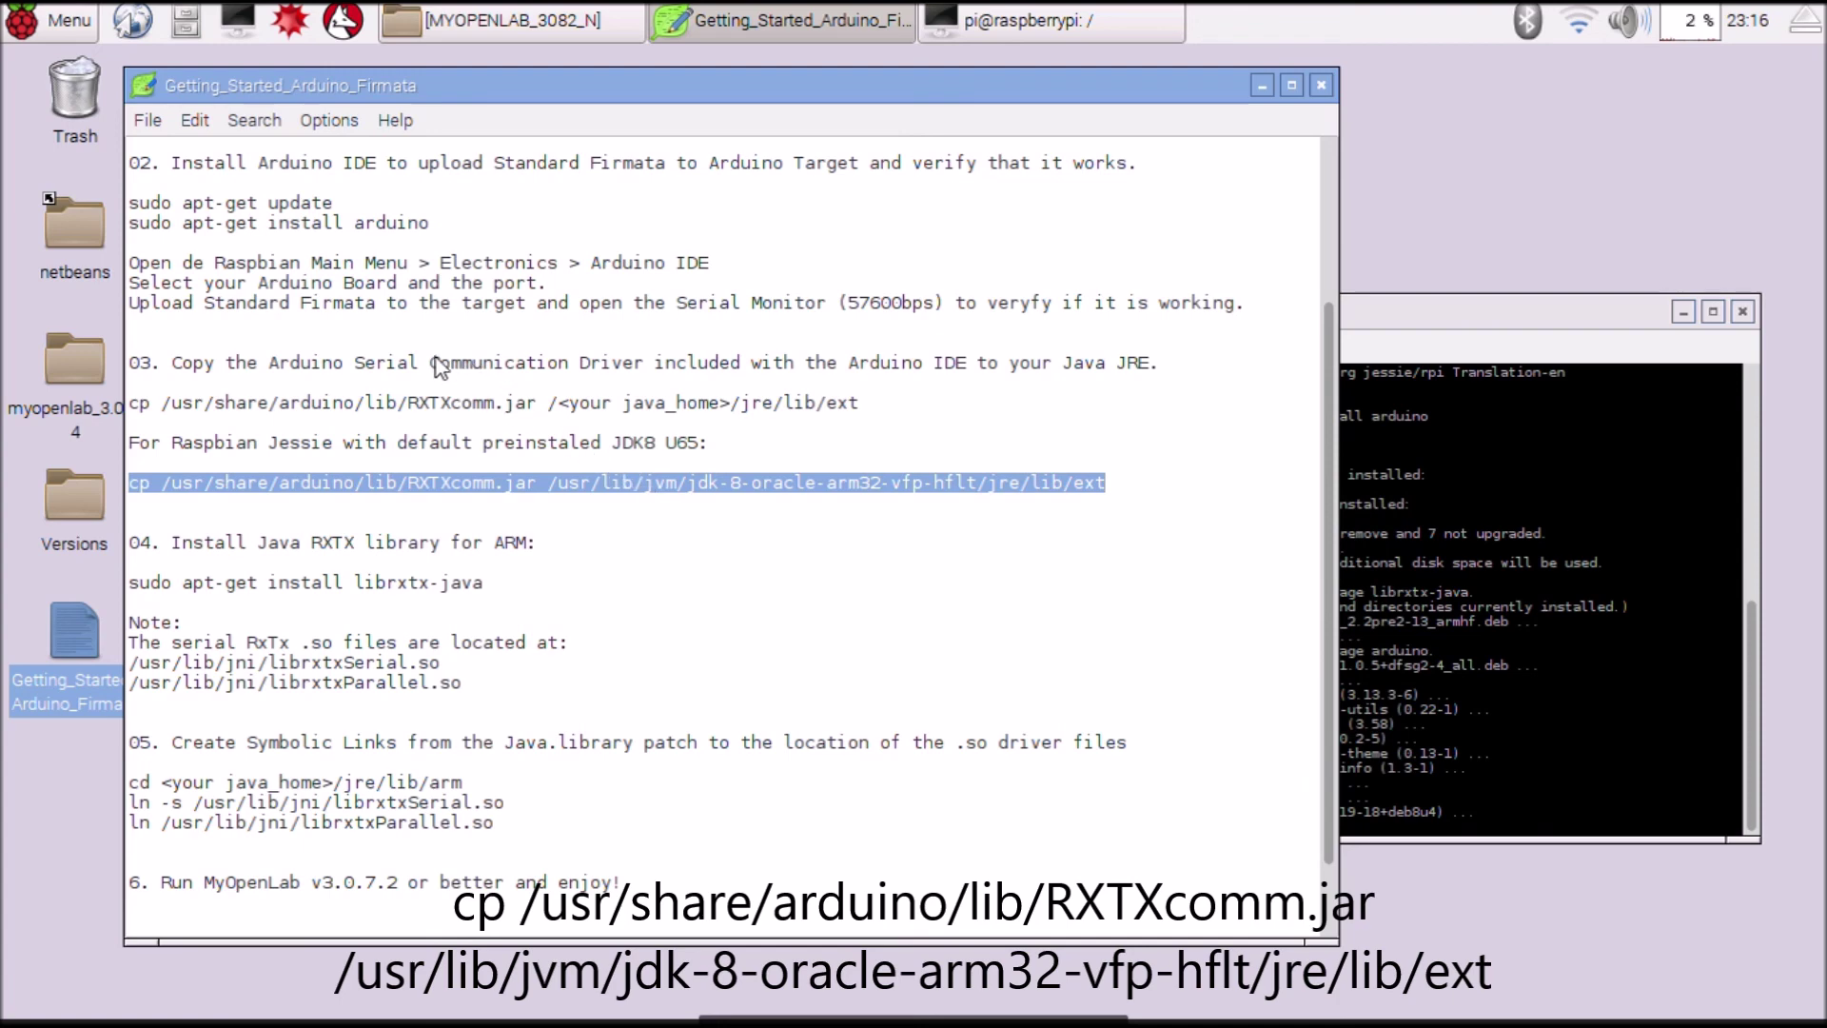
pyautogui.click(1513, 639)
# Step: Paste and run the RXTXcomm.jar cp command, which fails with Permission denied
pyautogui.rightClick(1513, 639)
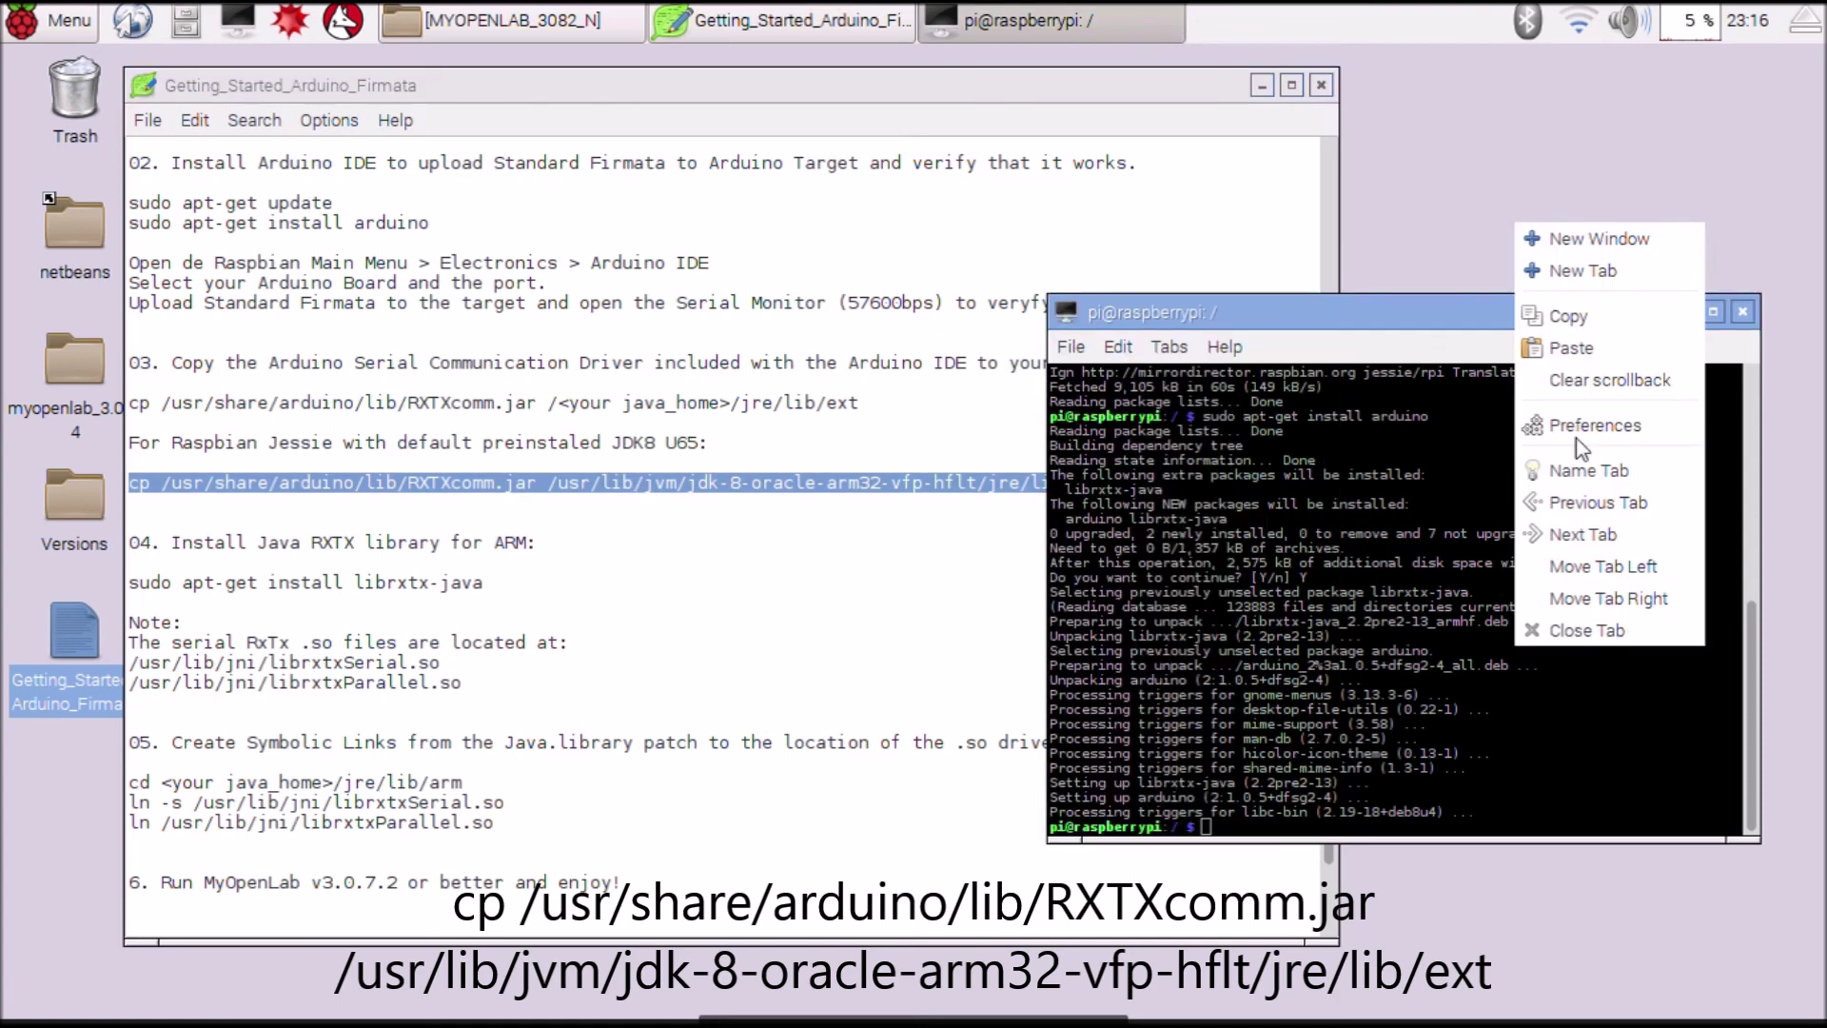
pyautogui.click(1582, 348)
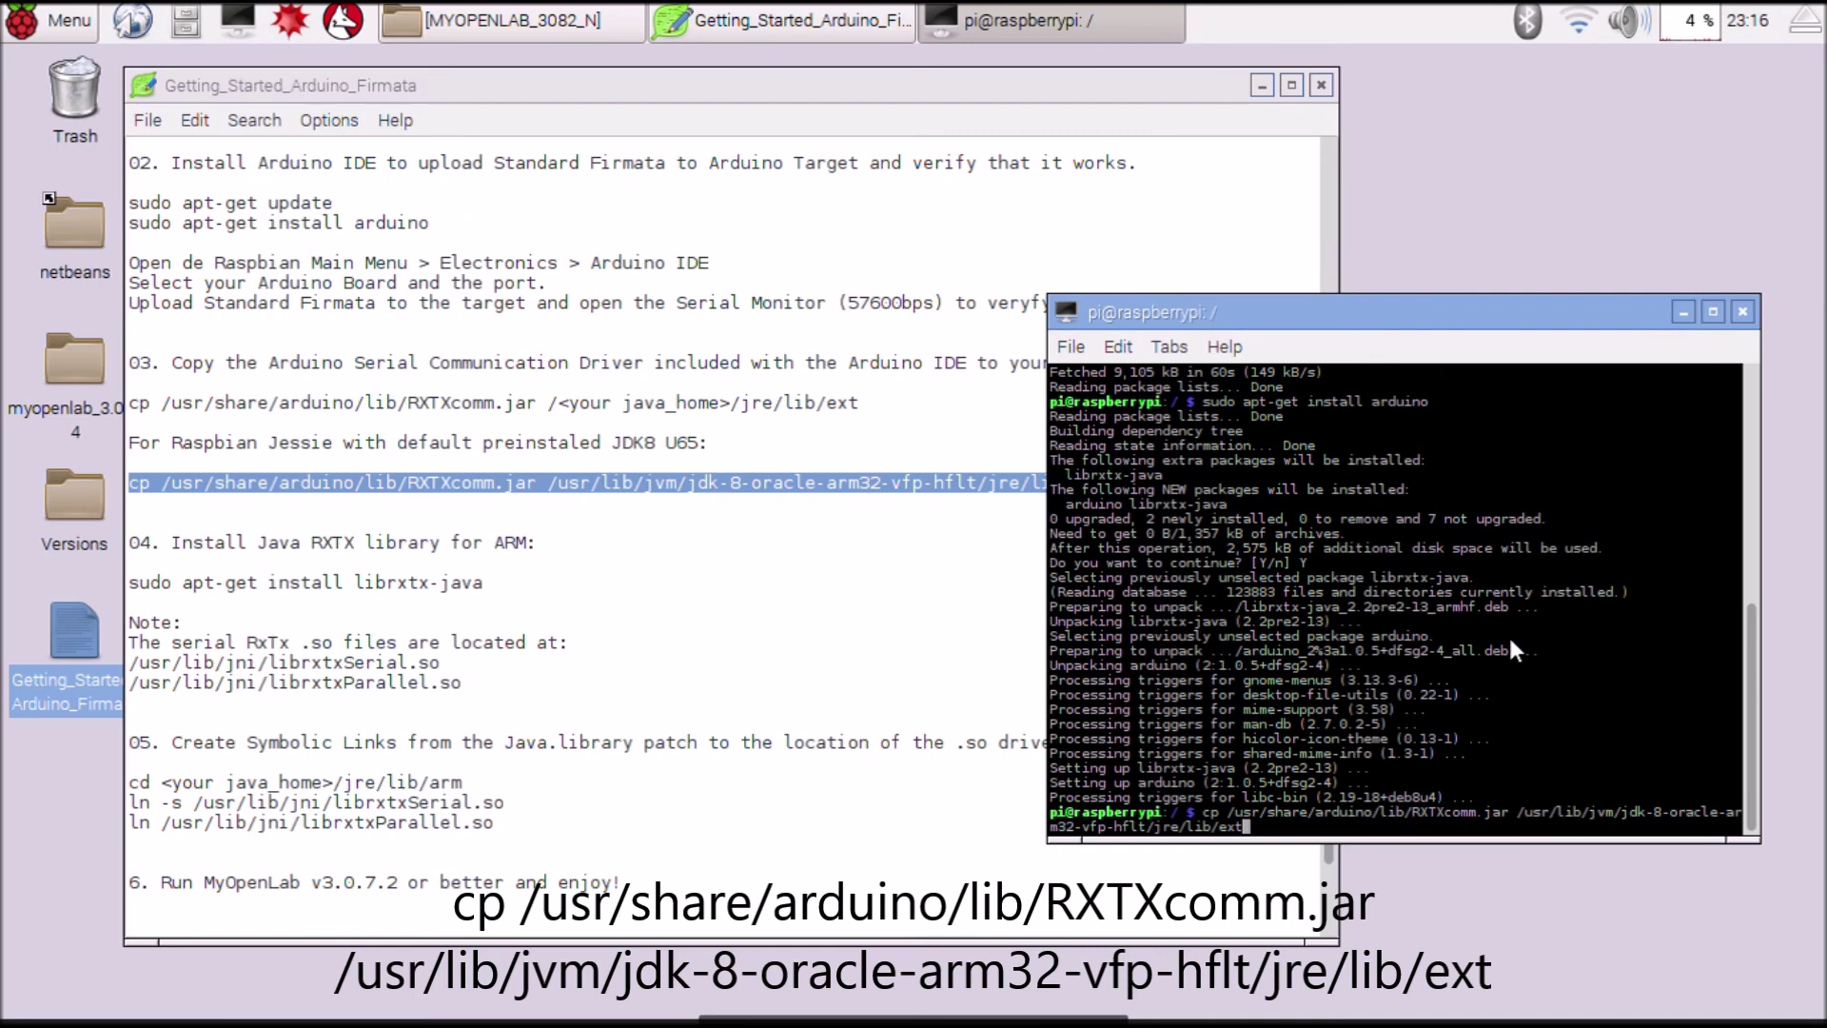
pyautogui.press('Return')
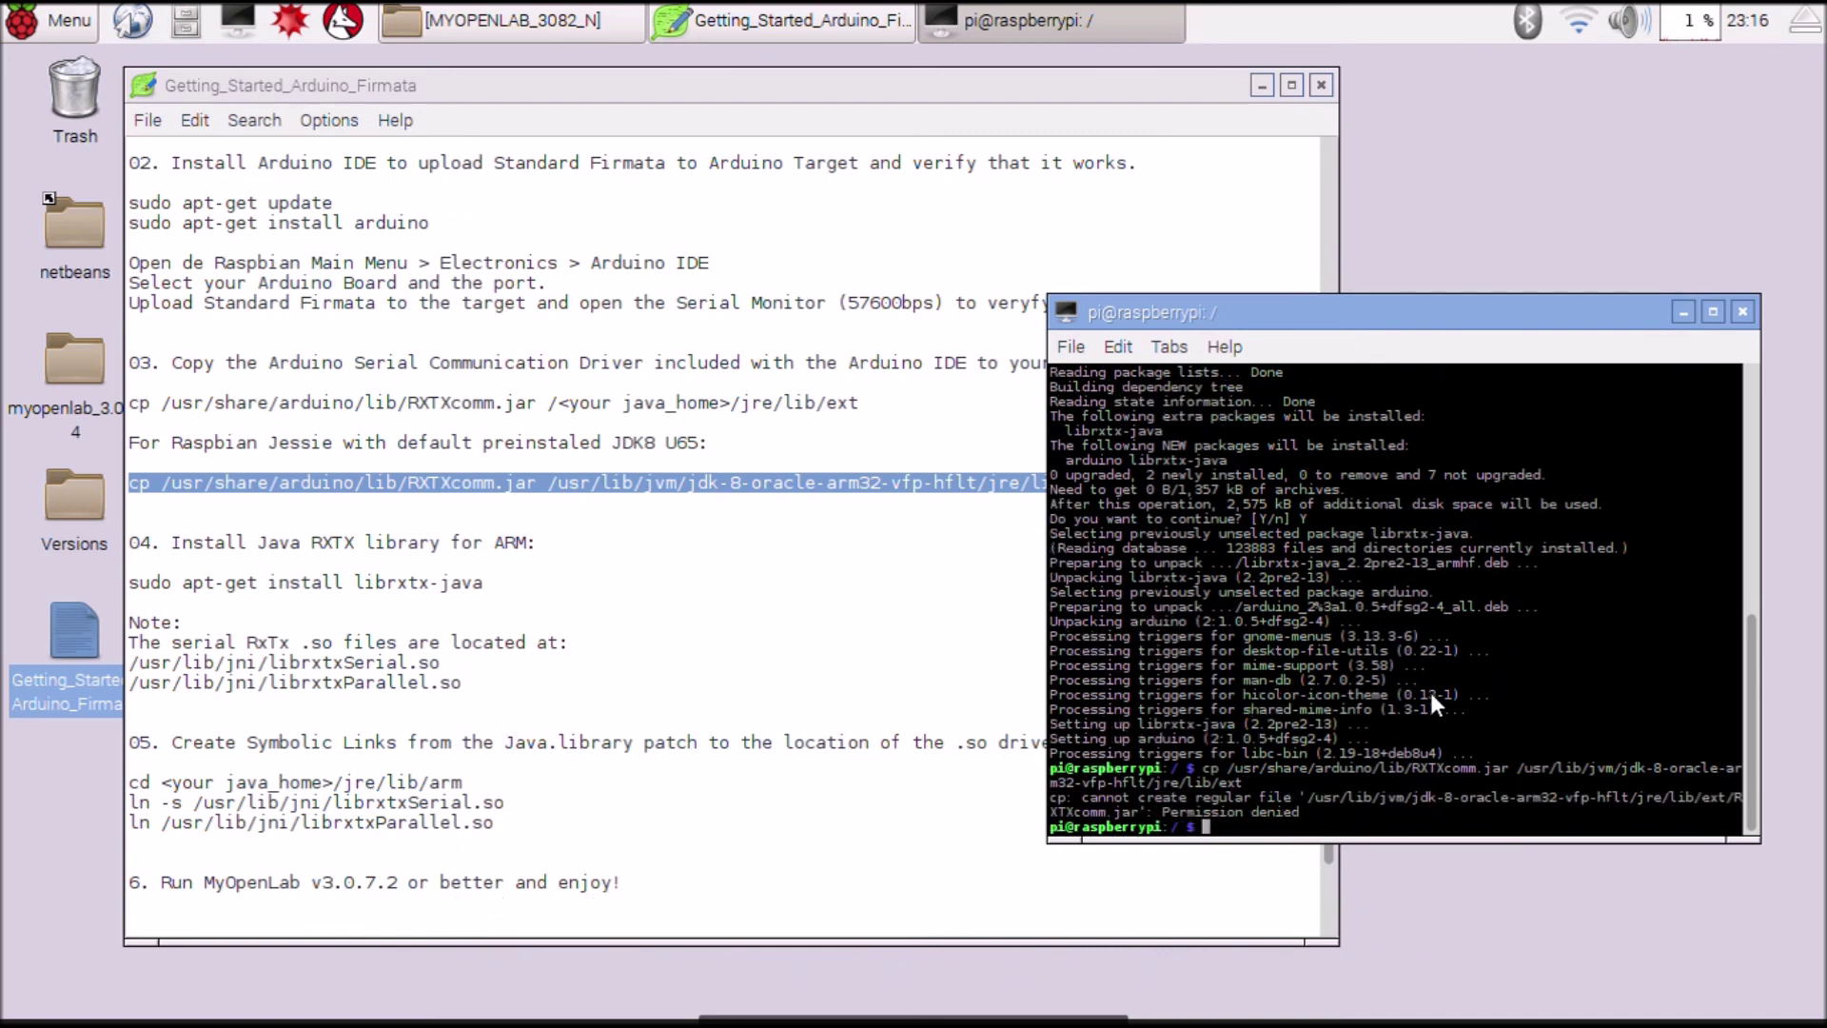
# Step: Switch to a root shell with sudo su and rerun the cp command successfully
pyautogui.write('sudo su')
pyautogui.press('Return')
pyautogui.rightClick(1311, 734)
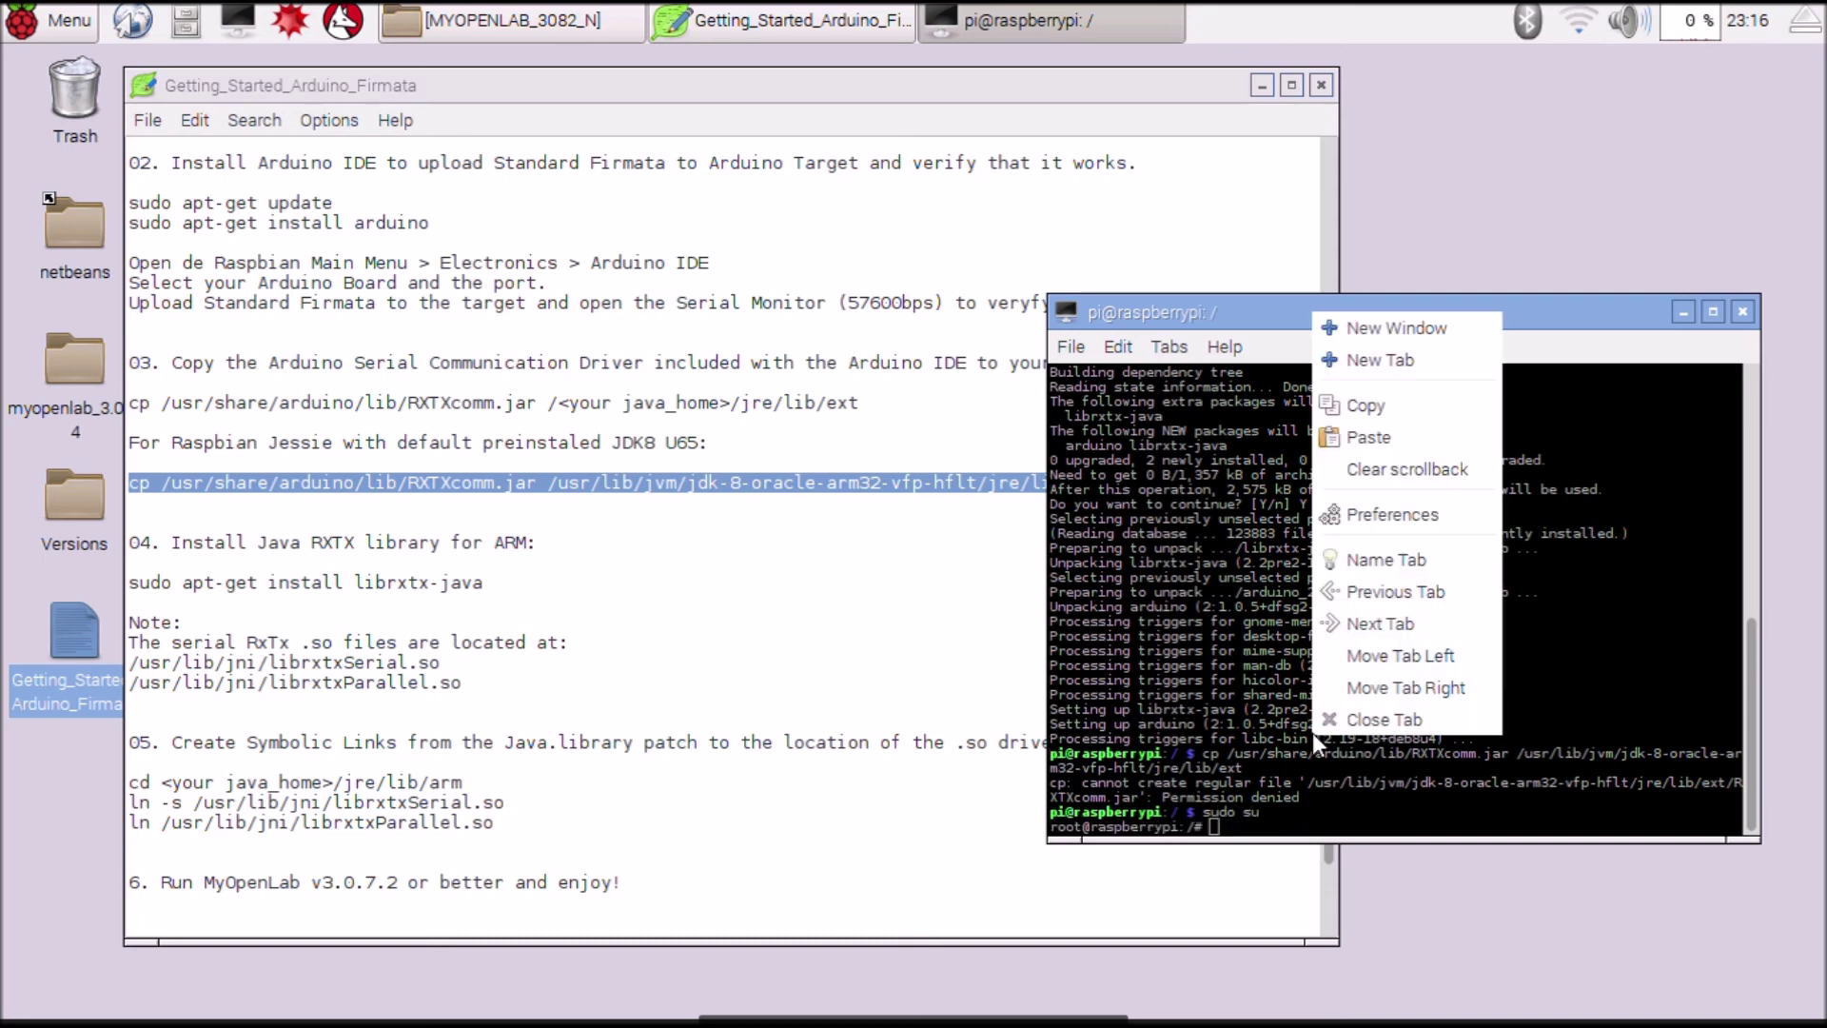
pyautogui.click(1384, 443)
pyautogui.press('Return')
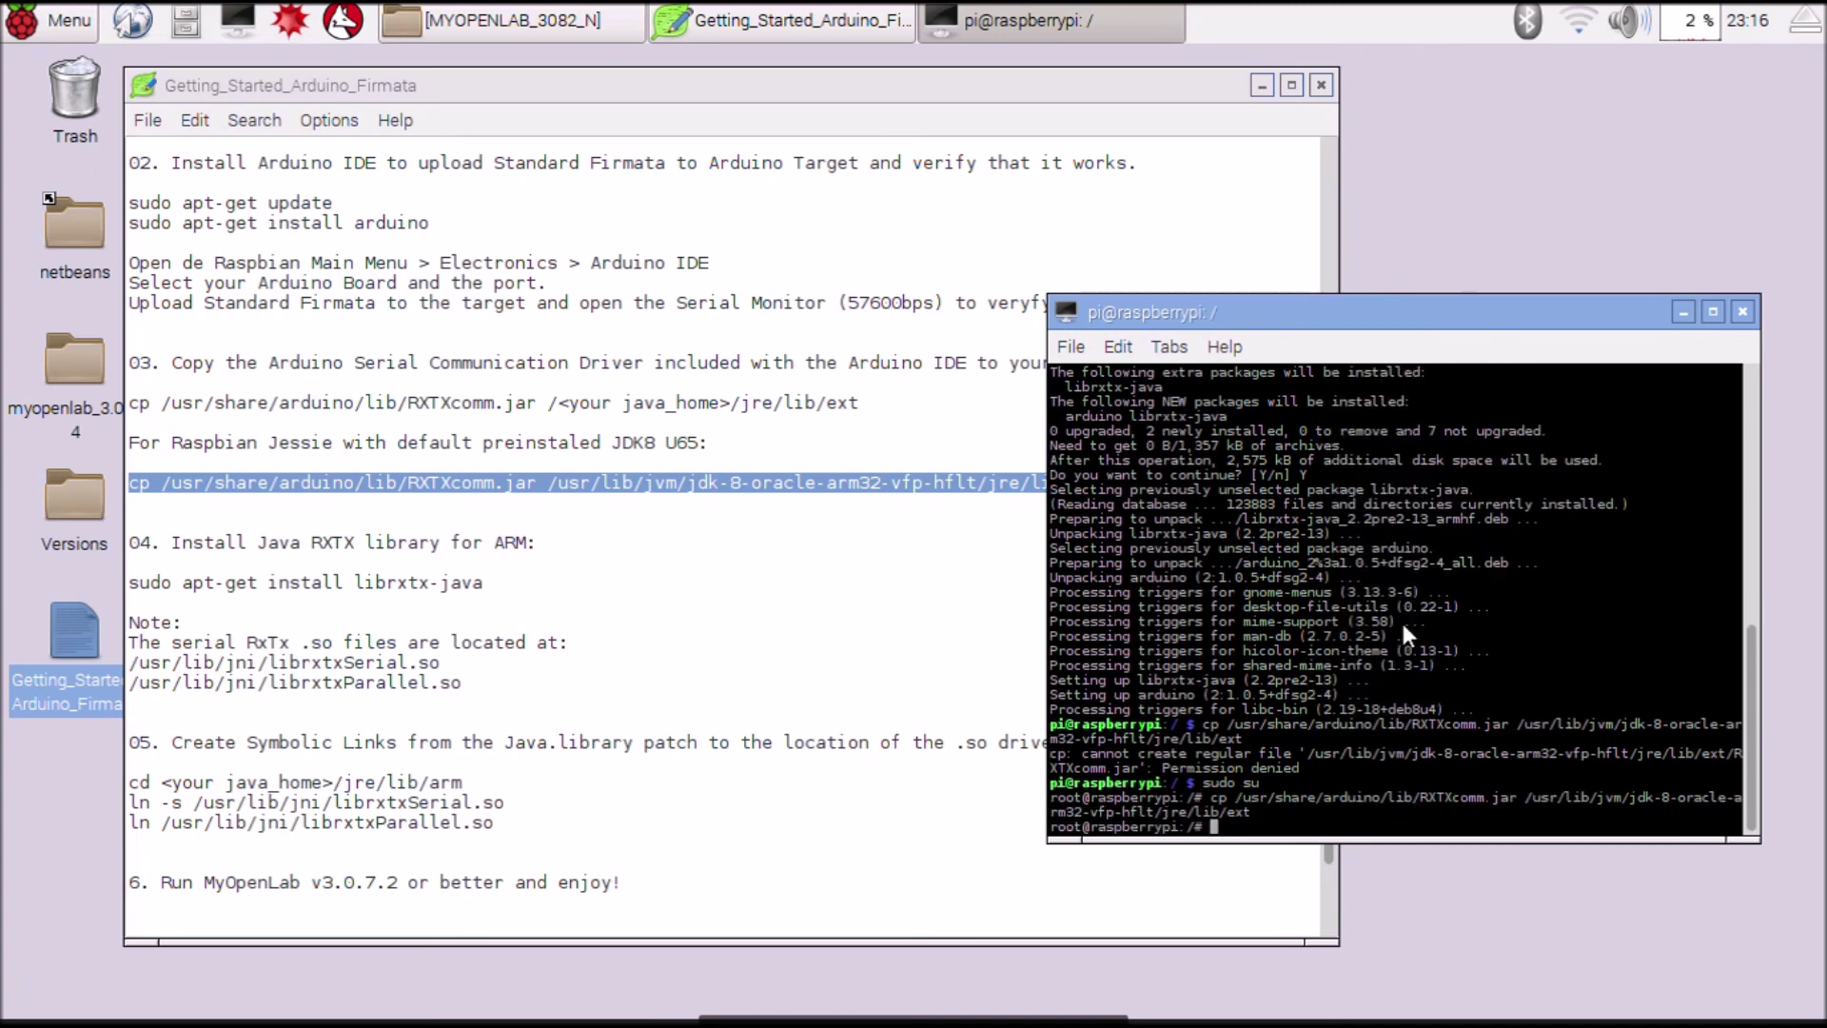
pyautogui.click(267, 566)
pyautogui.scroll(-2, 417, 547)
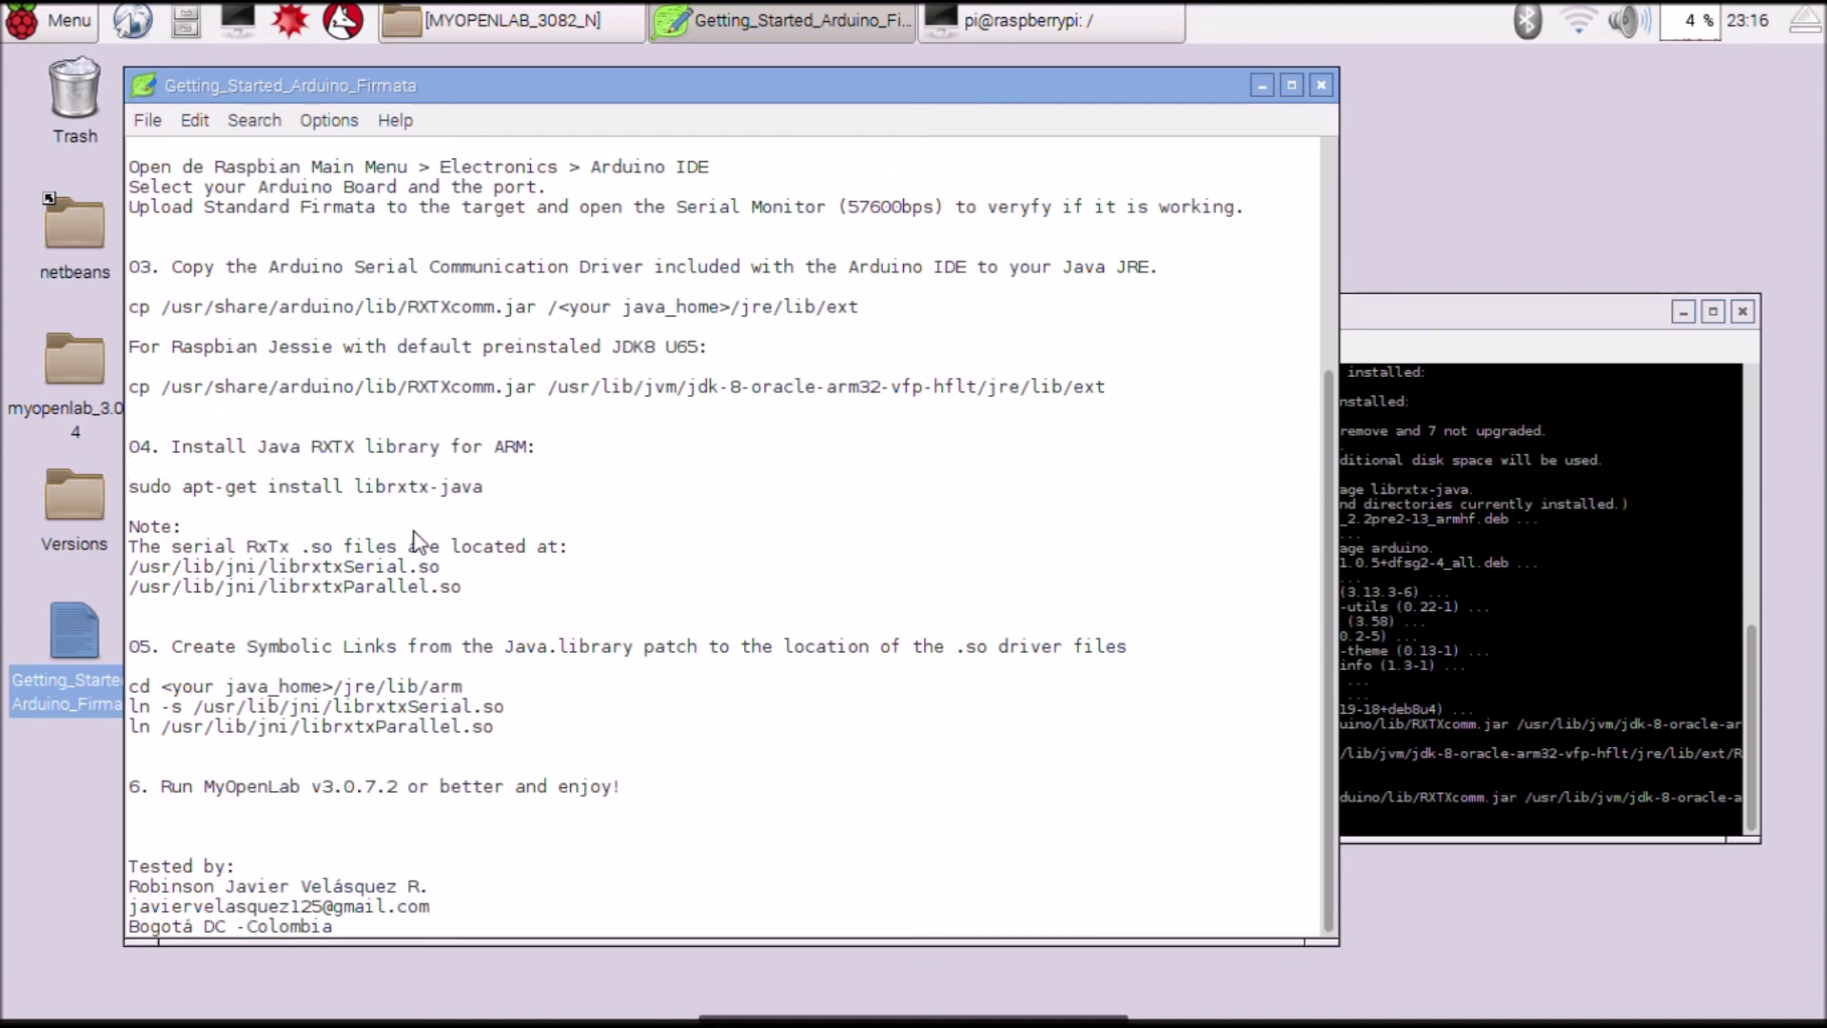
# Step: Copy 'sudo apt-get install librxtx-java' from the Leafpad notes
pyautogui.moveTo(173, 447); pyautogui.dragTo(519, 468)
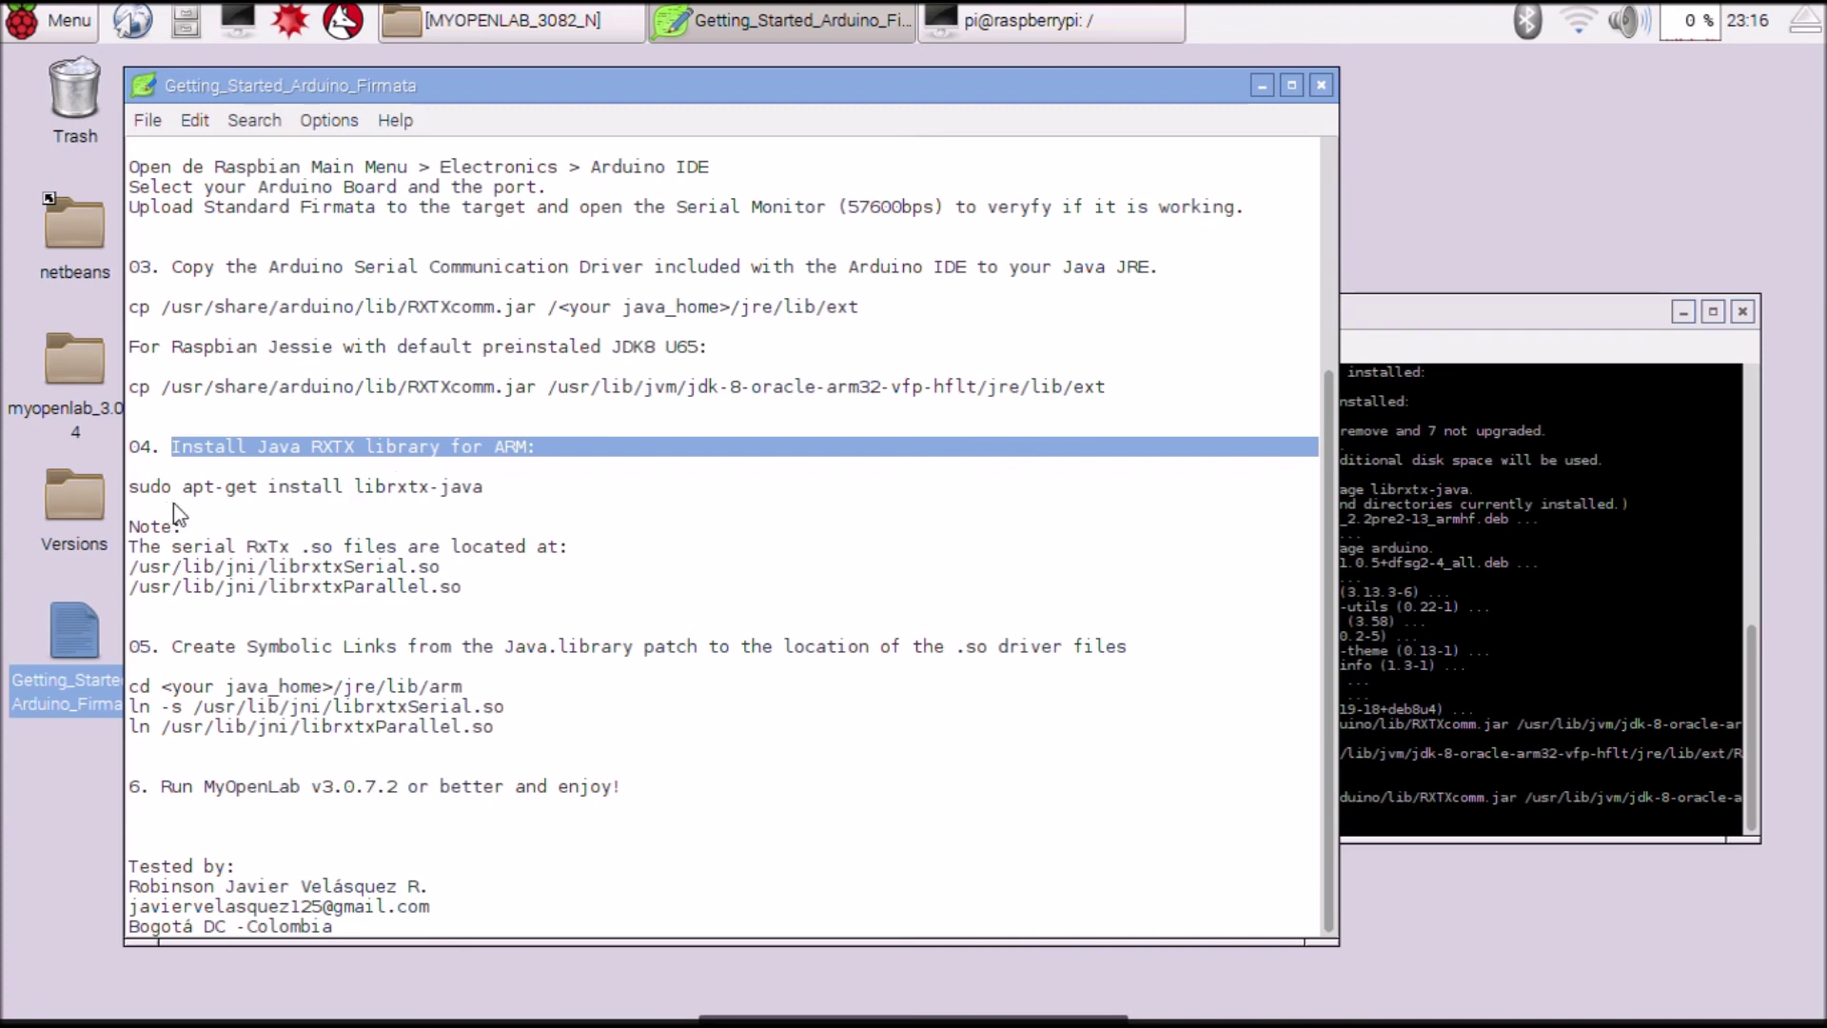
pyautogui.moveTo(135, 490); pyautogui.dragTo(478, 489)
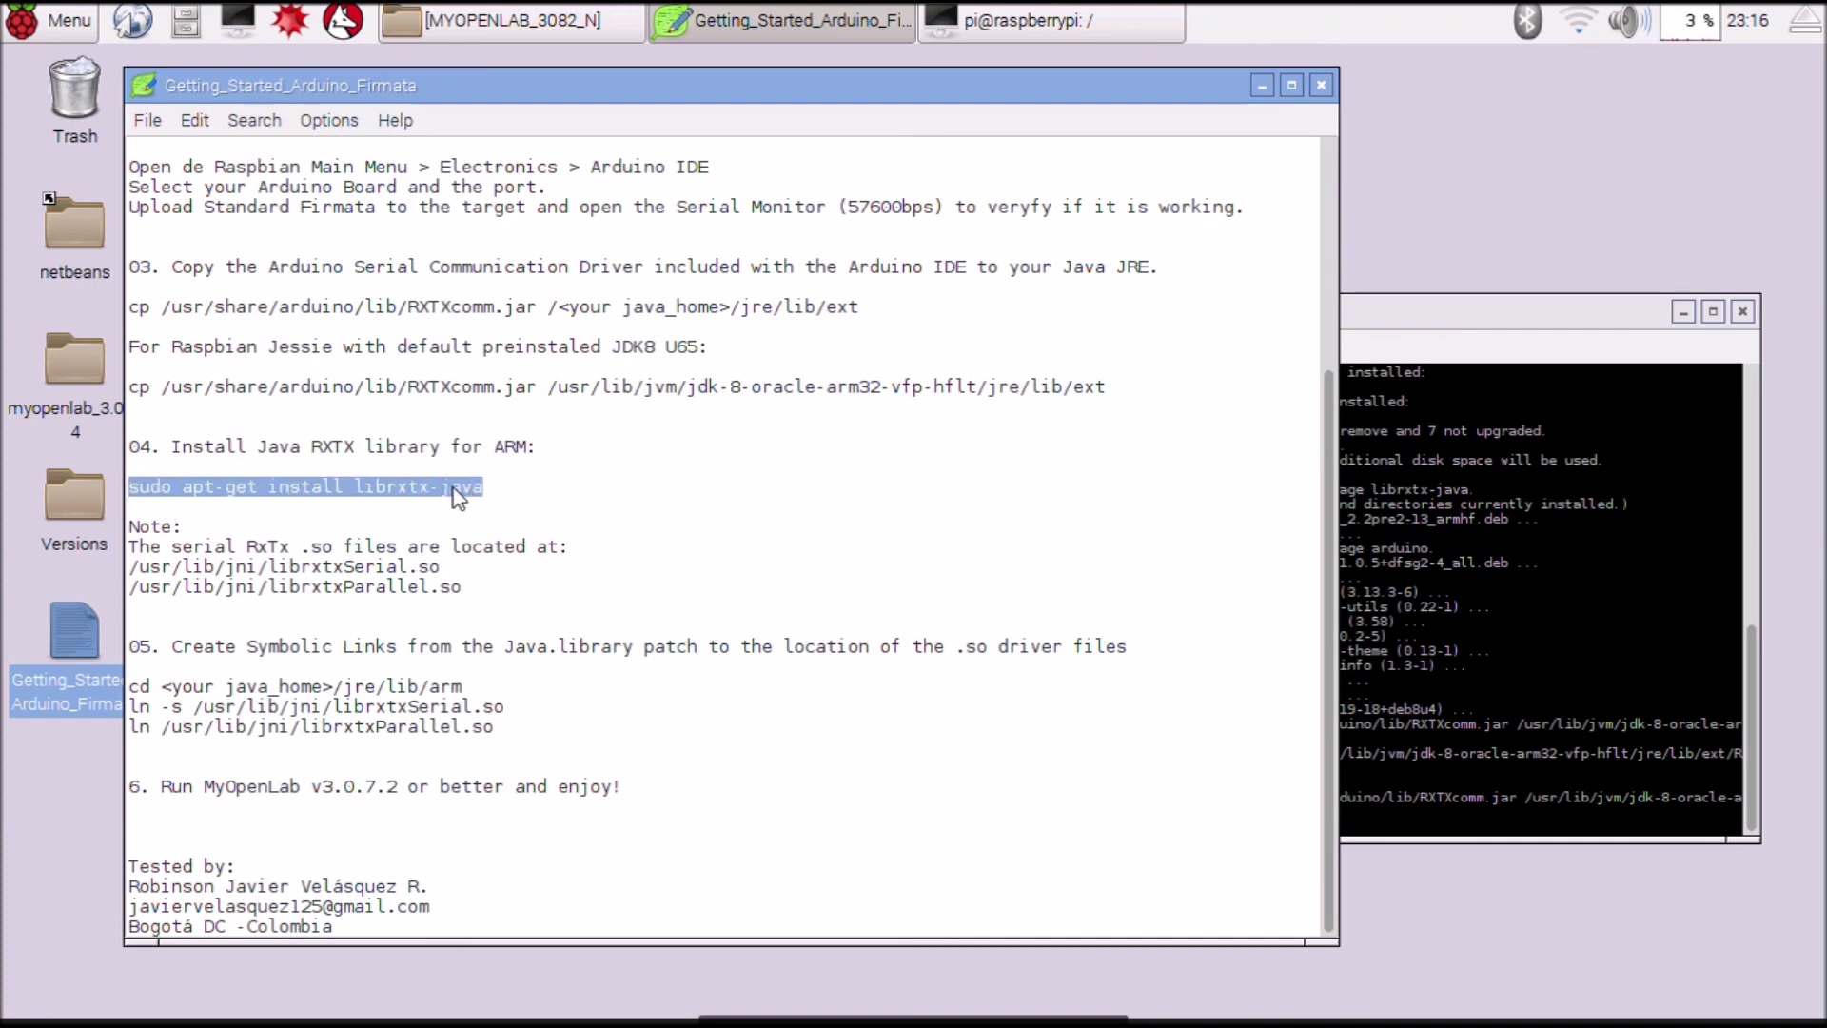
pyautogui.rightClick(454, 489)
pyautogui.click(540, 552)
# Step: Run the librxtx-java install as root; it reports the newest version is already installed
pyautogui.click(1356, 664)
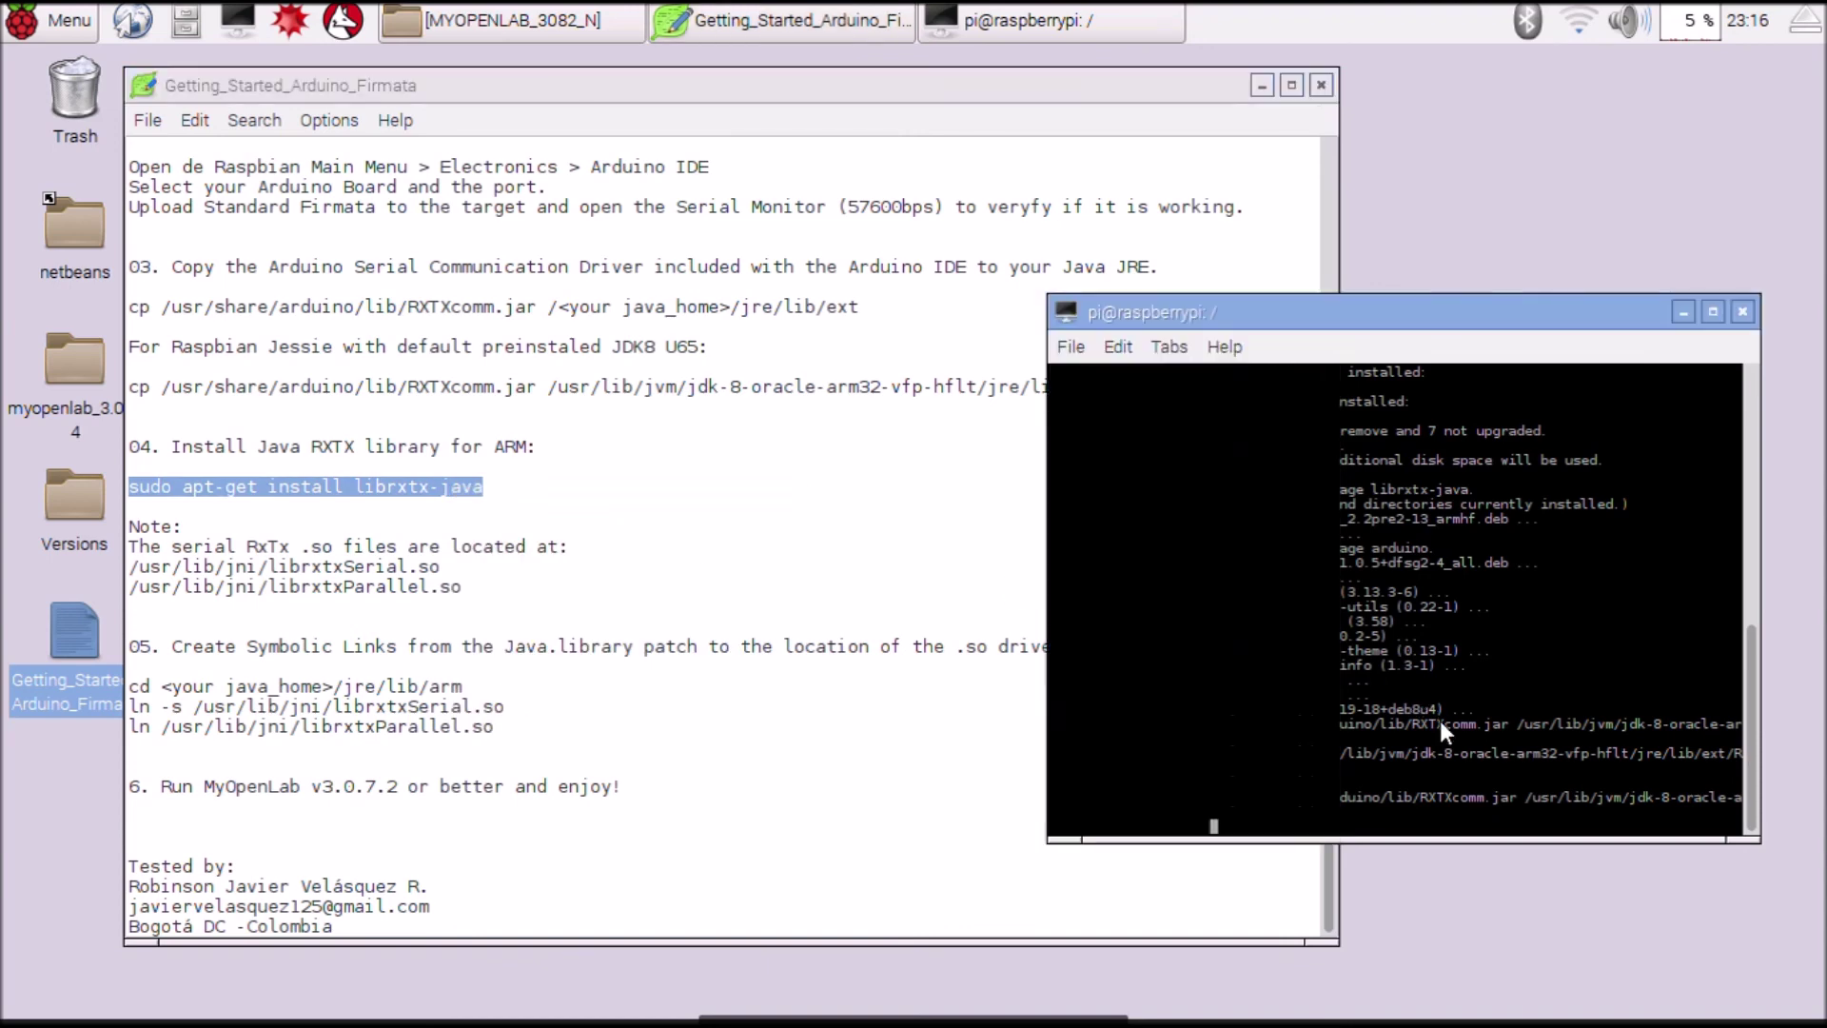
pyautogui.rightClick(1305, 772)
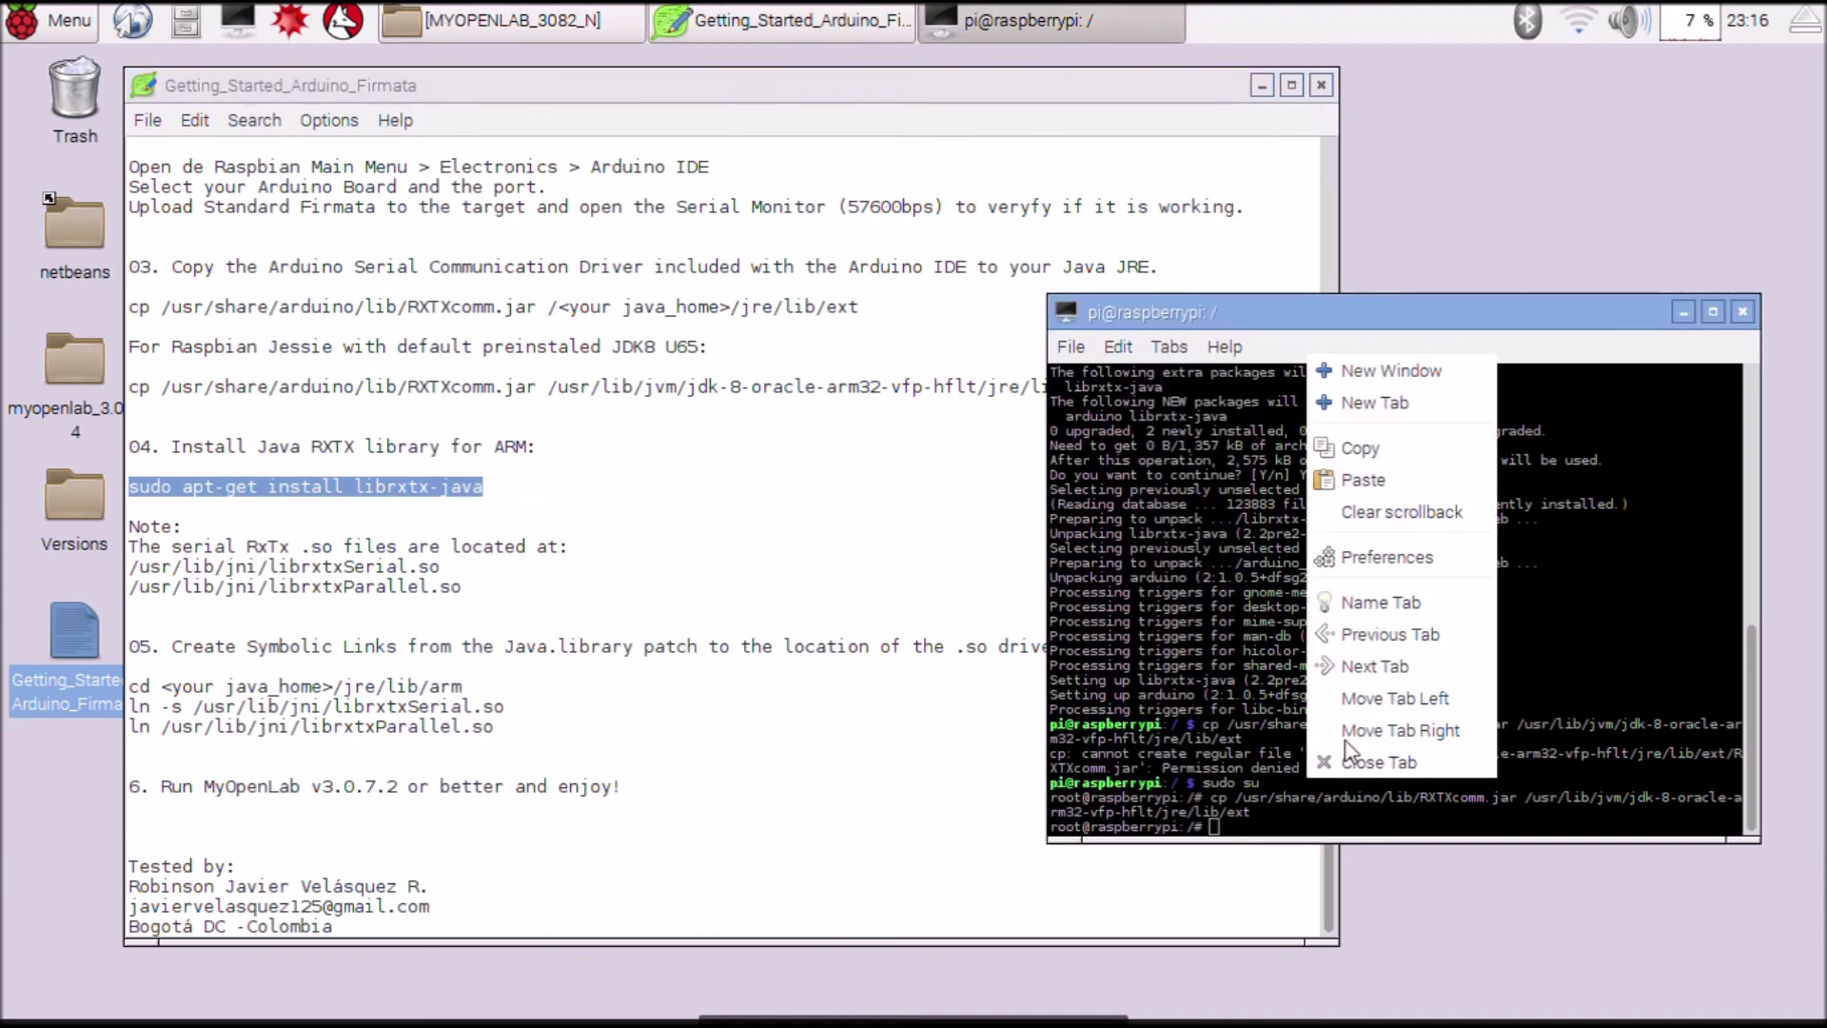
pyautogui.click(1407, 487)
pyautogui.press('Return')
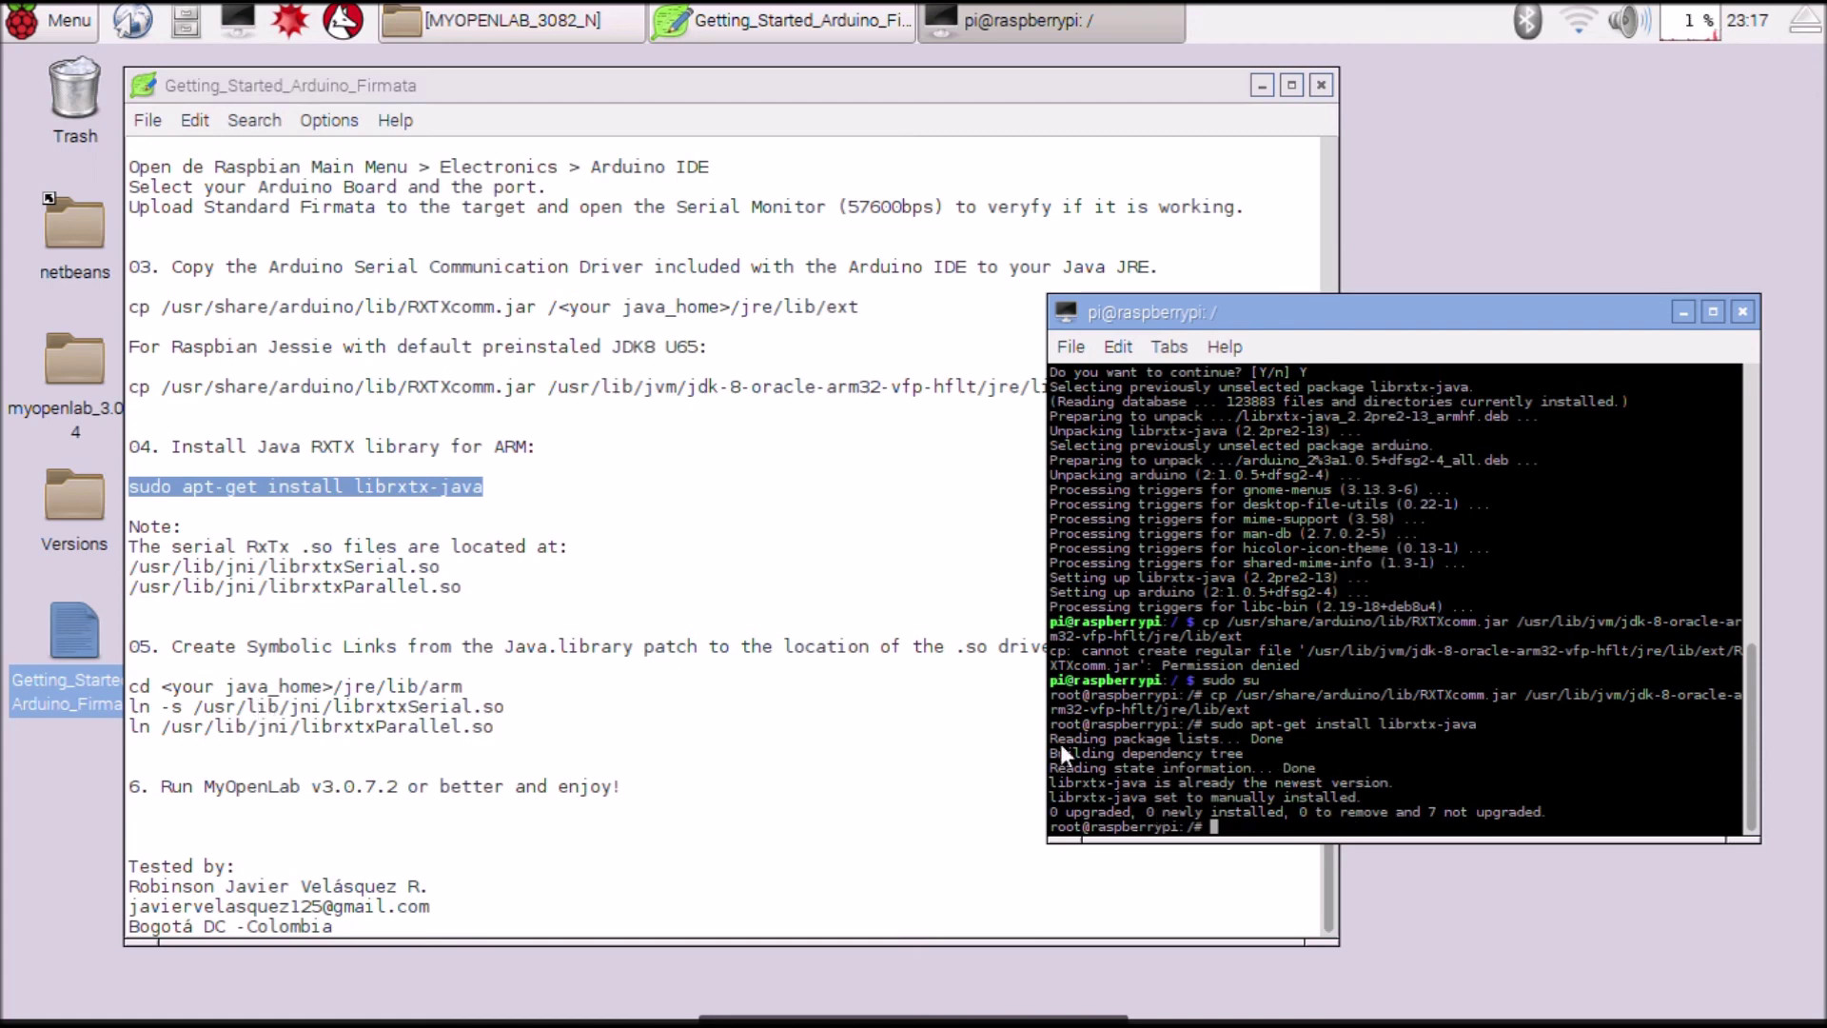
pyautogui.moveTo(1402, 779); pyautogui.dragTo(1042, 794)
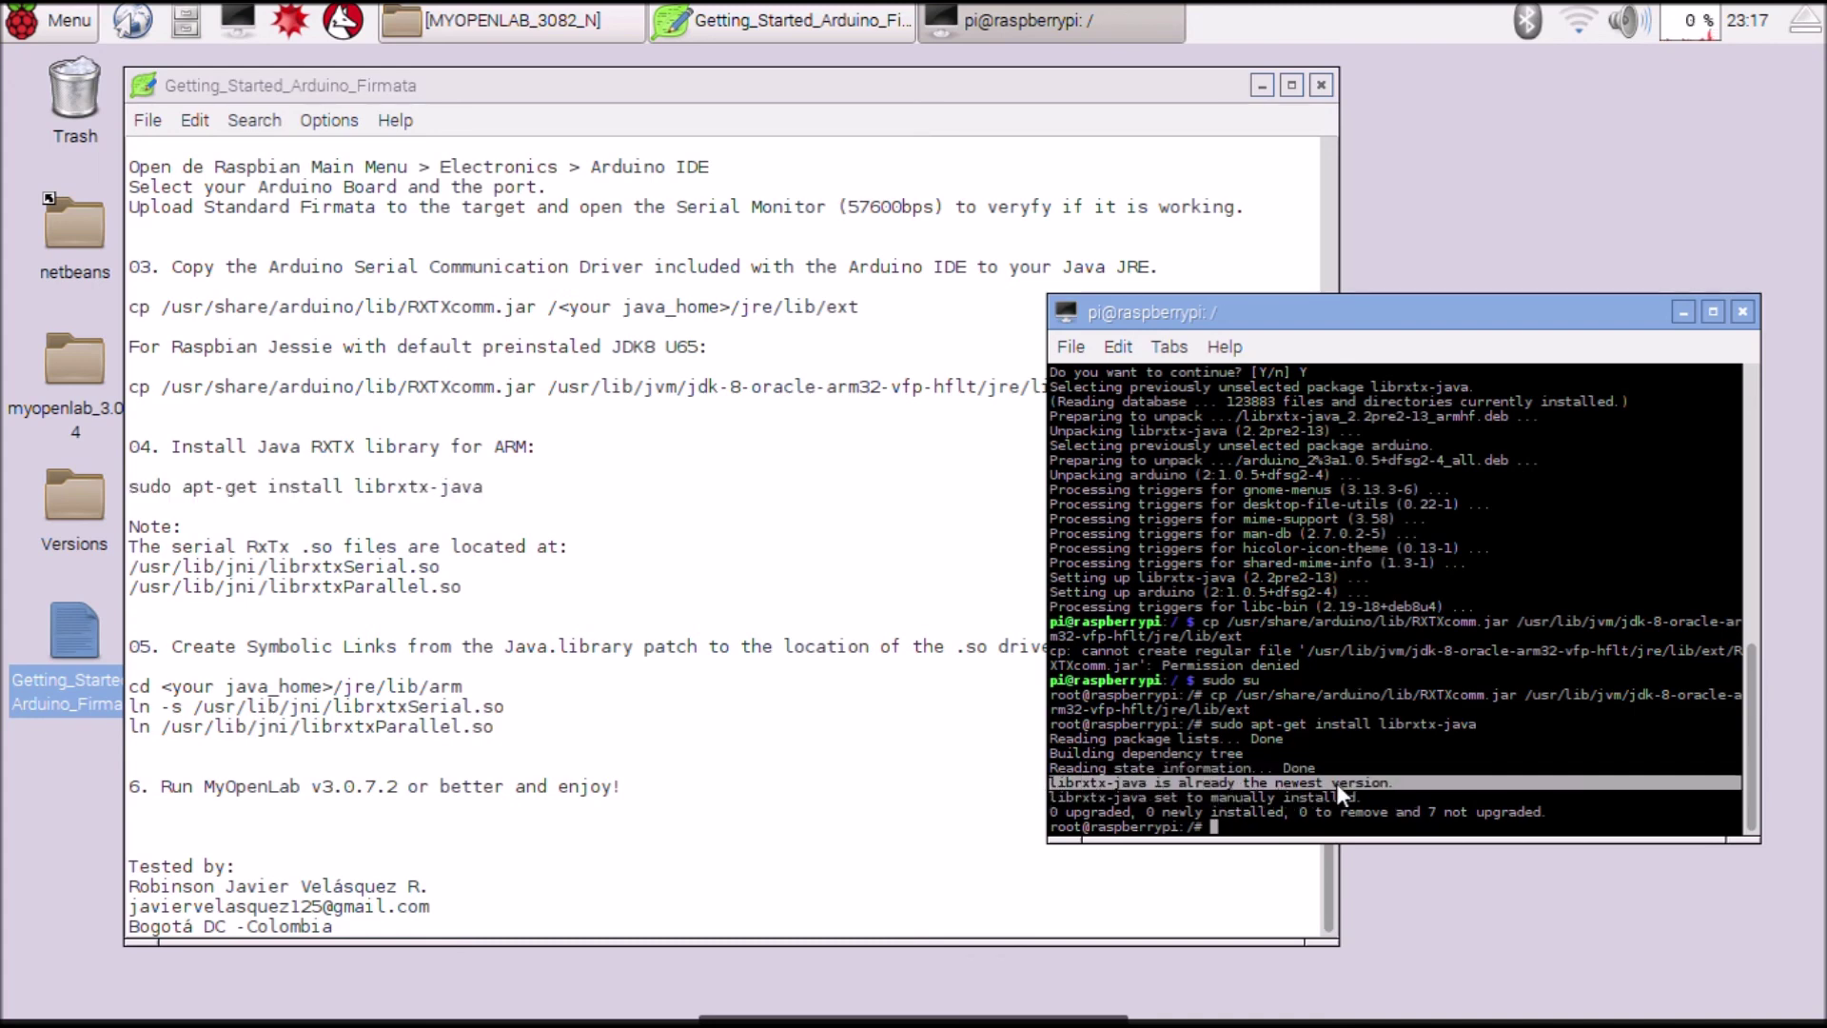
pyautogui.click(238, 616)
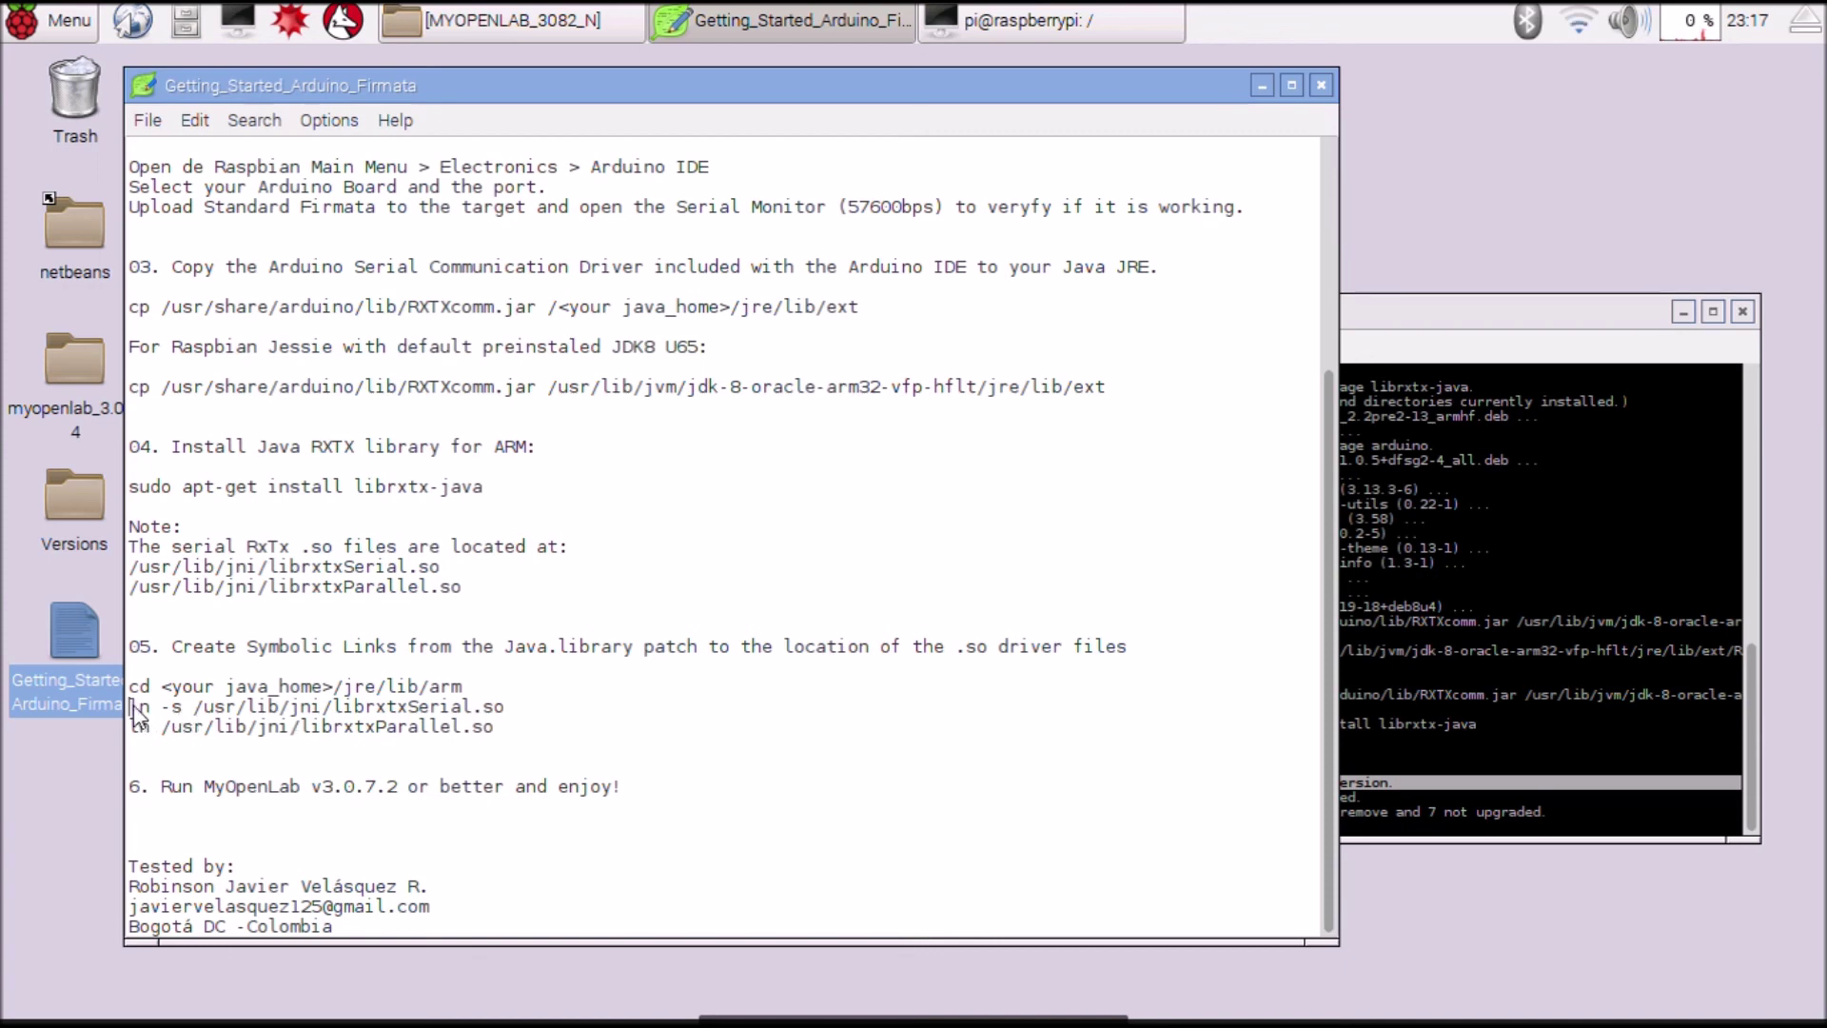
pyautogui.moveTo(132, 708); pyautogui.dragTo(520, 721)
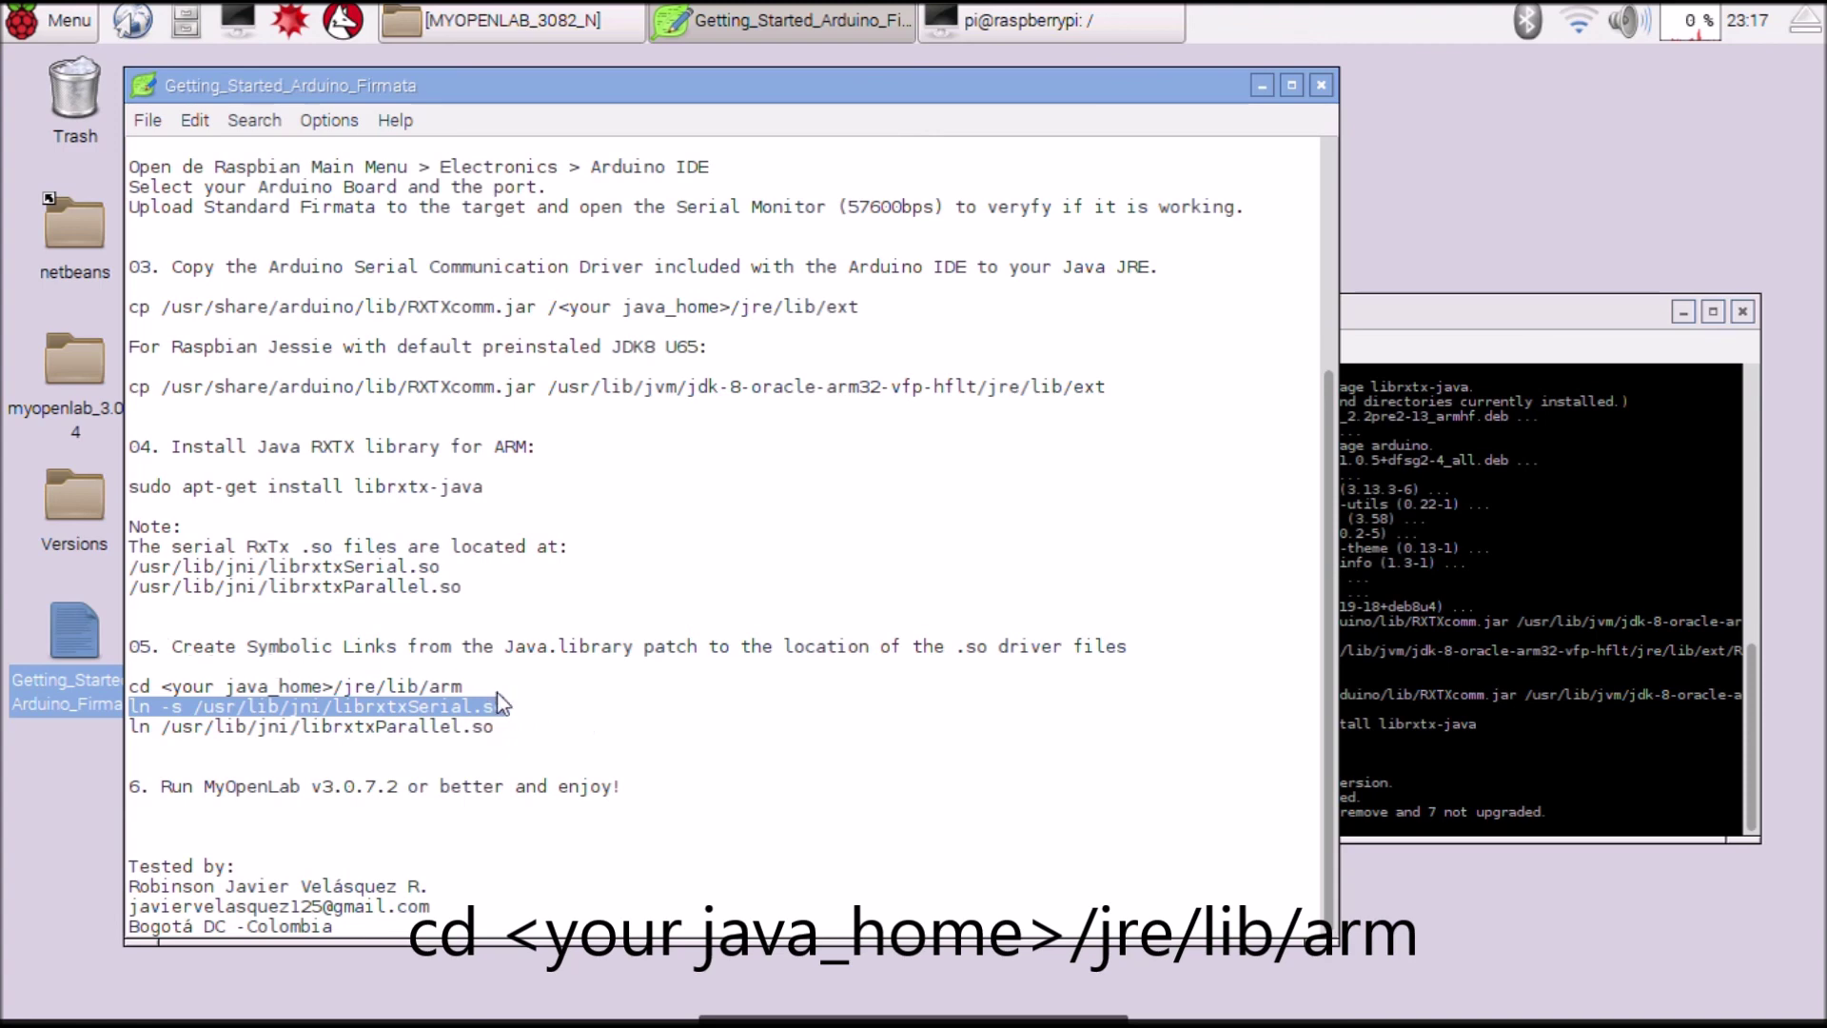
# Step: Create the librxtxSerial.so link by running its ln -s command in the root terminal
pyautogui.rightClick(340, 704)
pyautogui.click(476, 757)
pyautogui.click(1381, 749)
pyautogui.rightClick(1469, 748)
pyautogui.click(1513, 452)
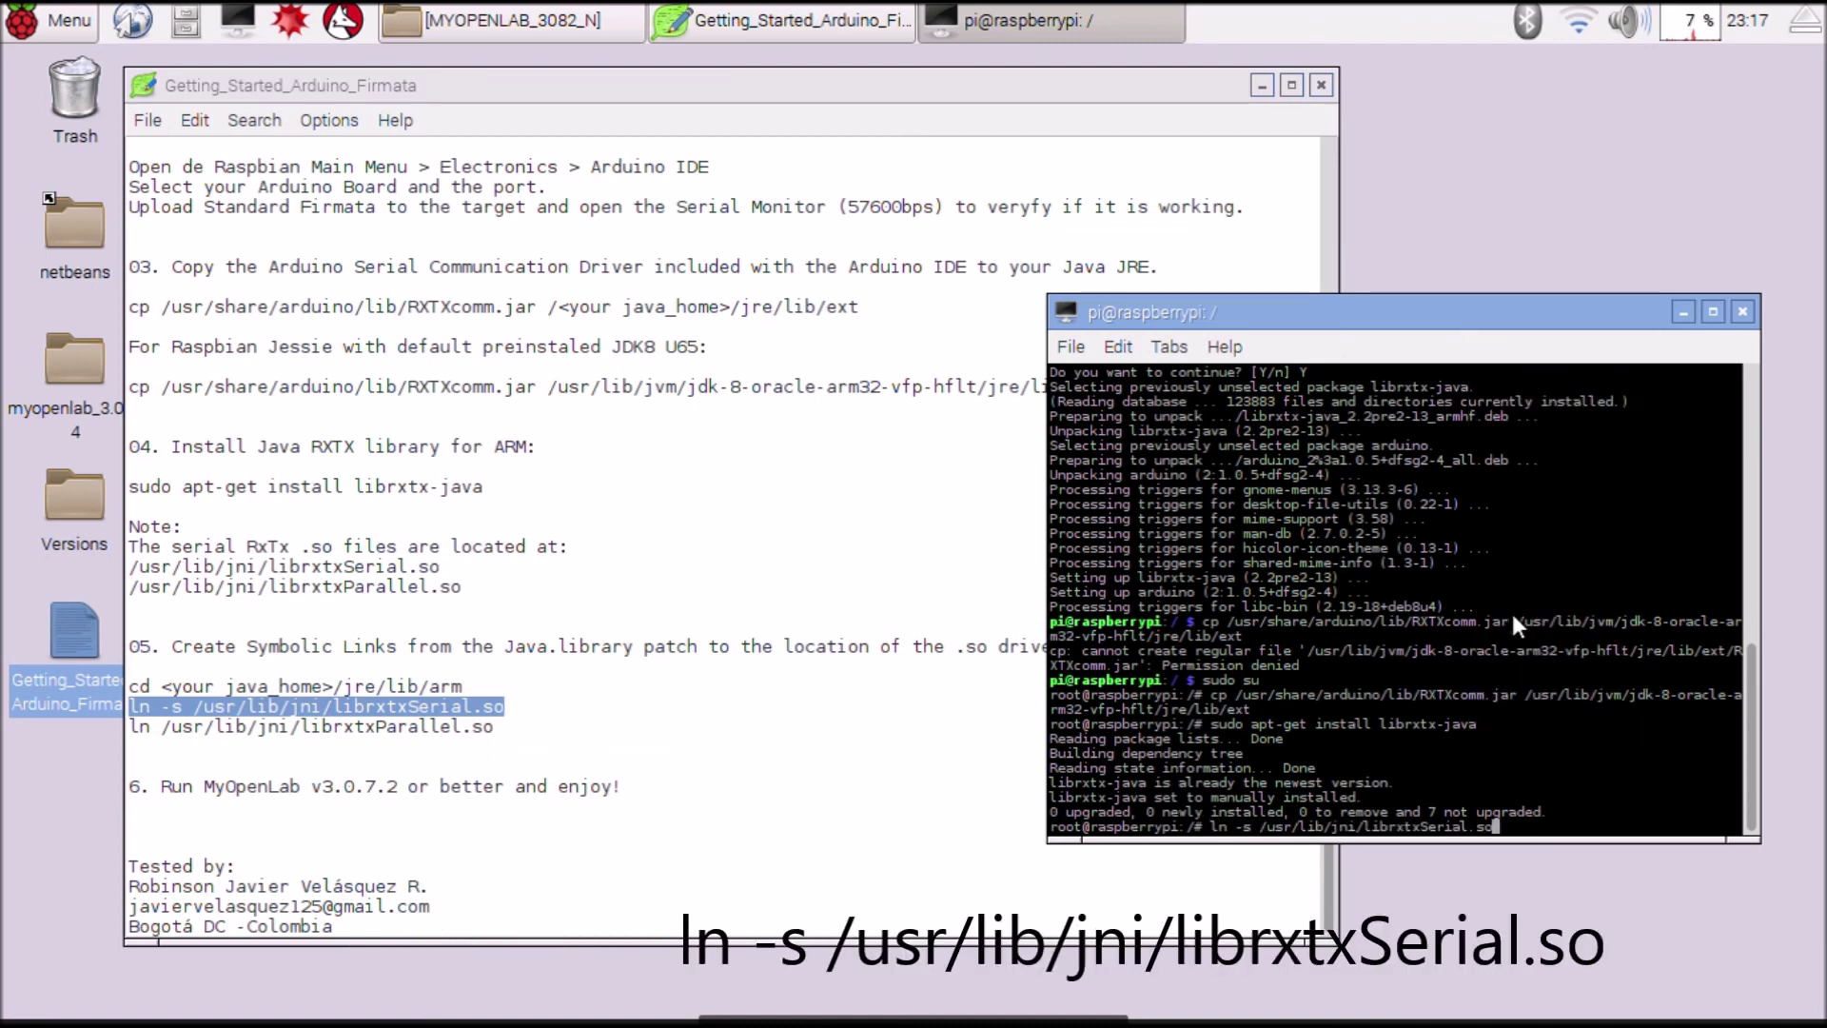
pyautogui.press('Return')
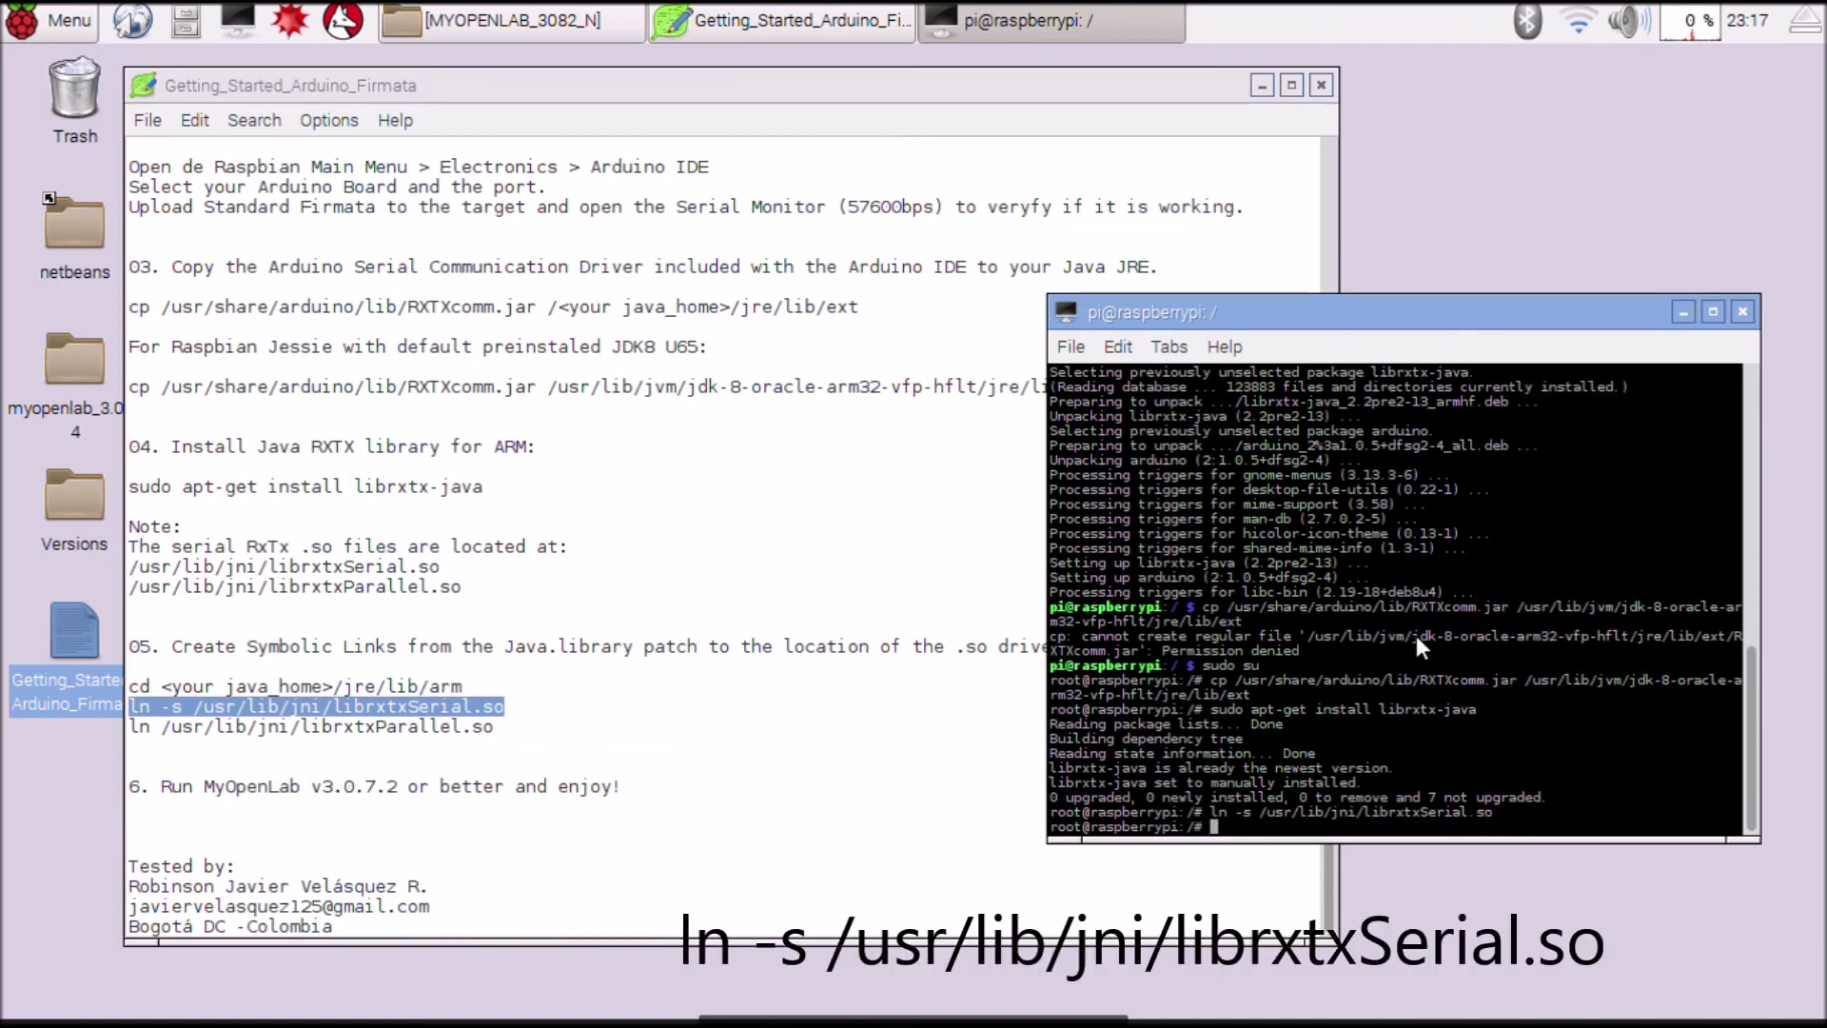
# Step: Run the ln command that links librxtxParallel.so in the terminal
pyautogui.click(493, 733)
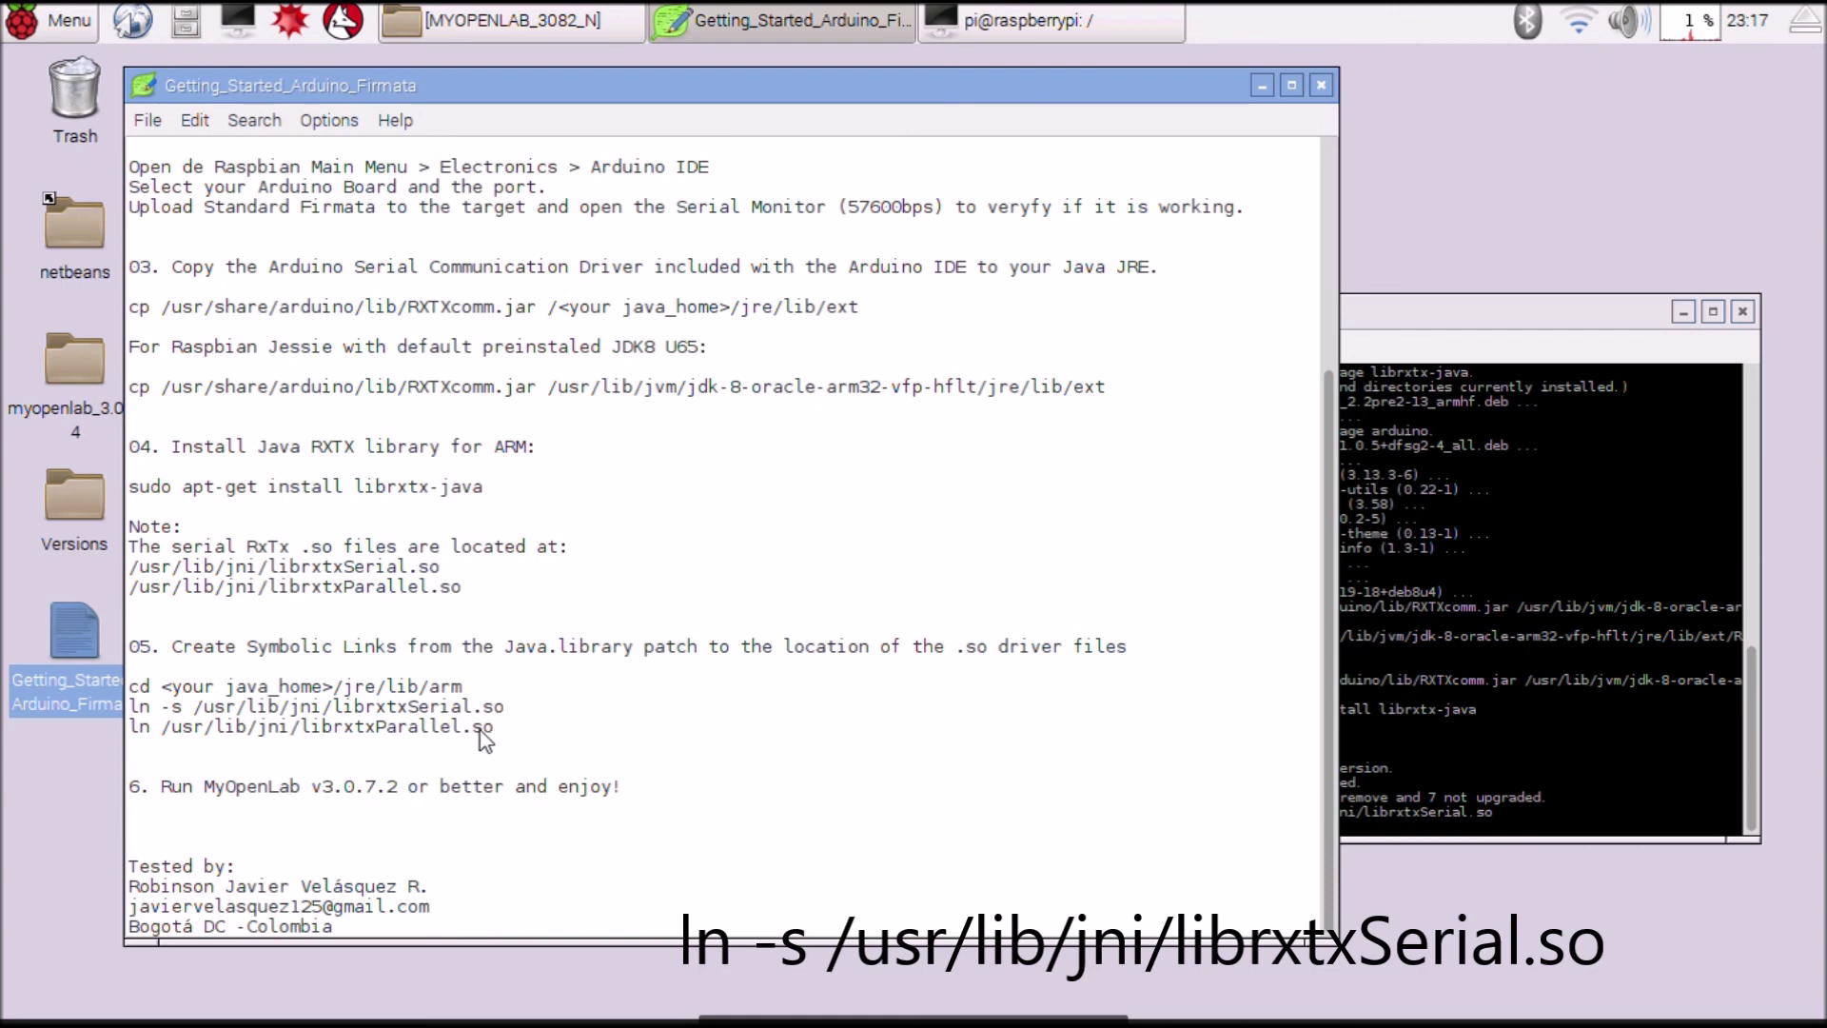
pyautogui.moveTo(495, 731); pyautogui.dragTo(129, 728)
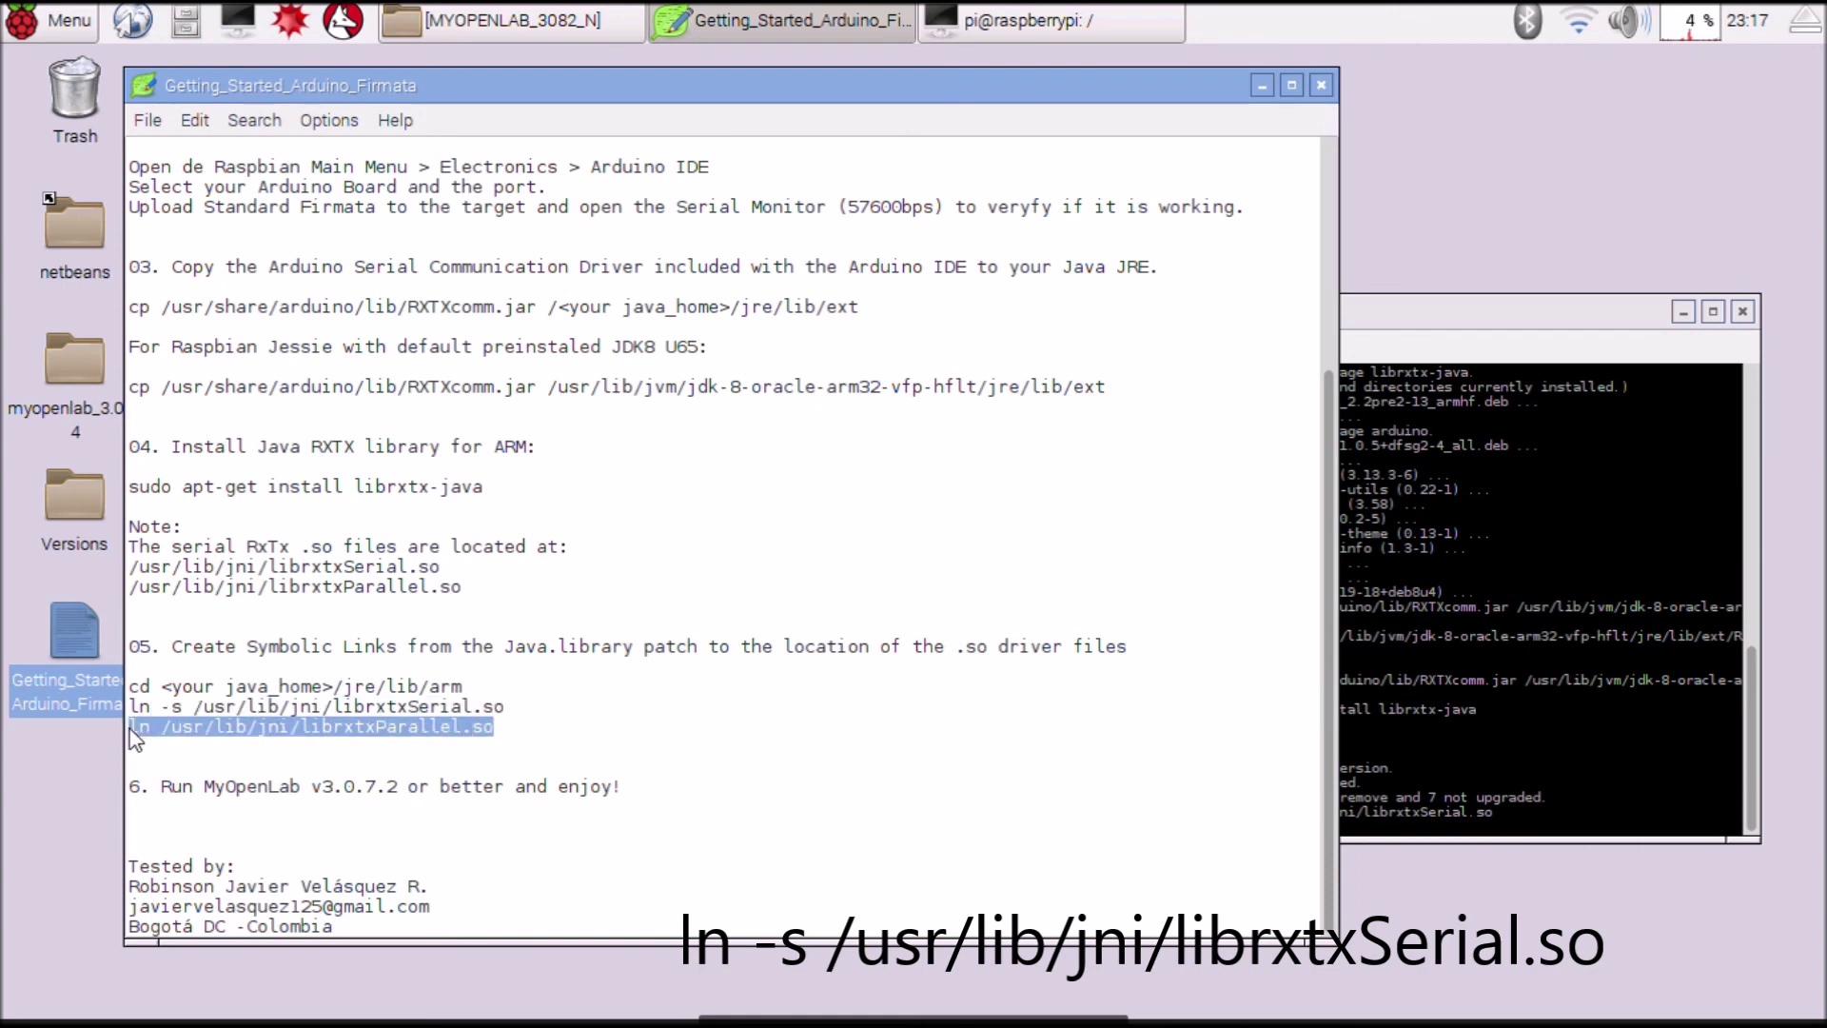
pyautogui.rightClick(186, 731)
pyautogui.click(296, 781)
pyautogui.click(1572, 772)
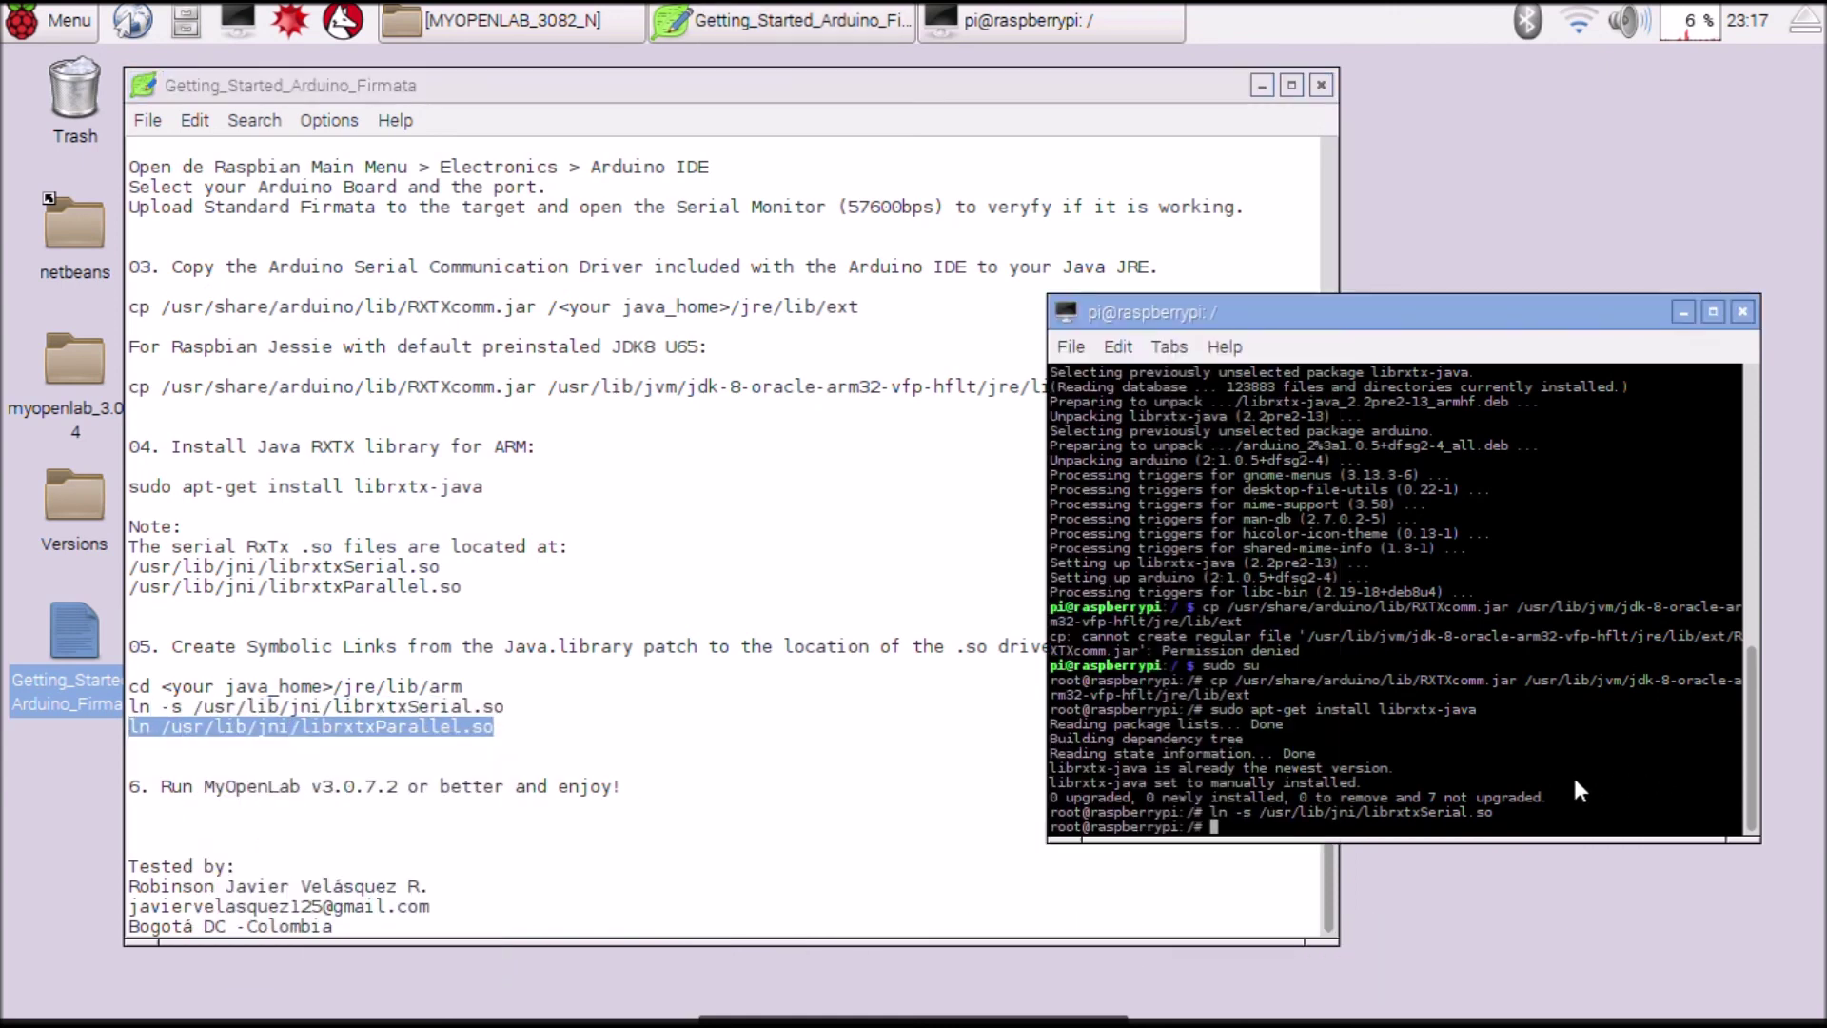
pyautogui.rightClick(1572, 773)
pyautogui.click(1653, 481)
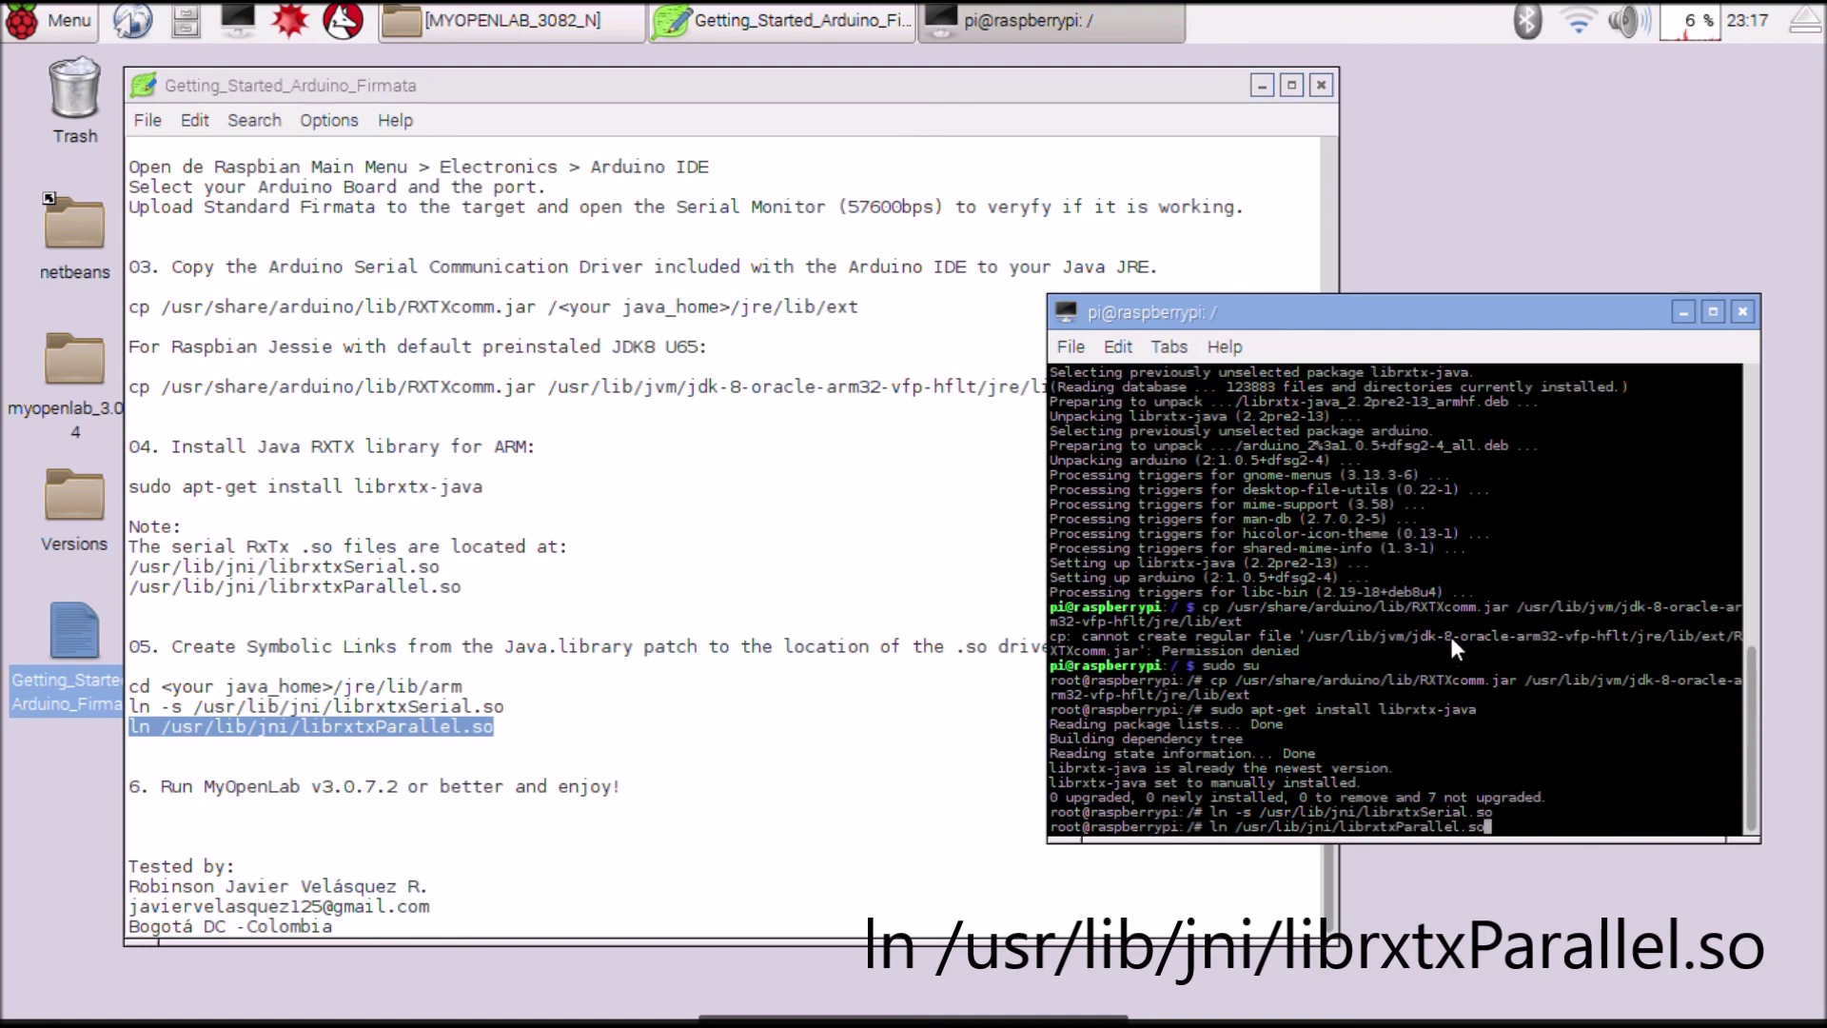
pyautogui.press('Return')
# Step: Close the LXTerminal window
pyautogui.click(357, 752)
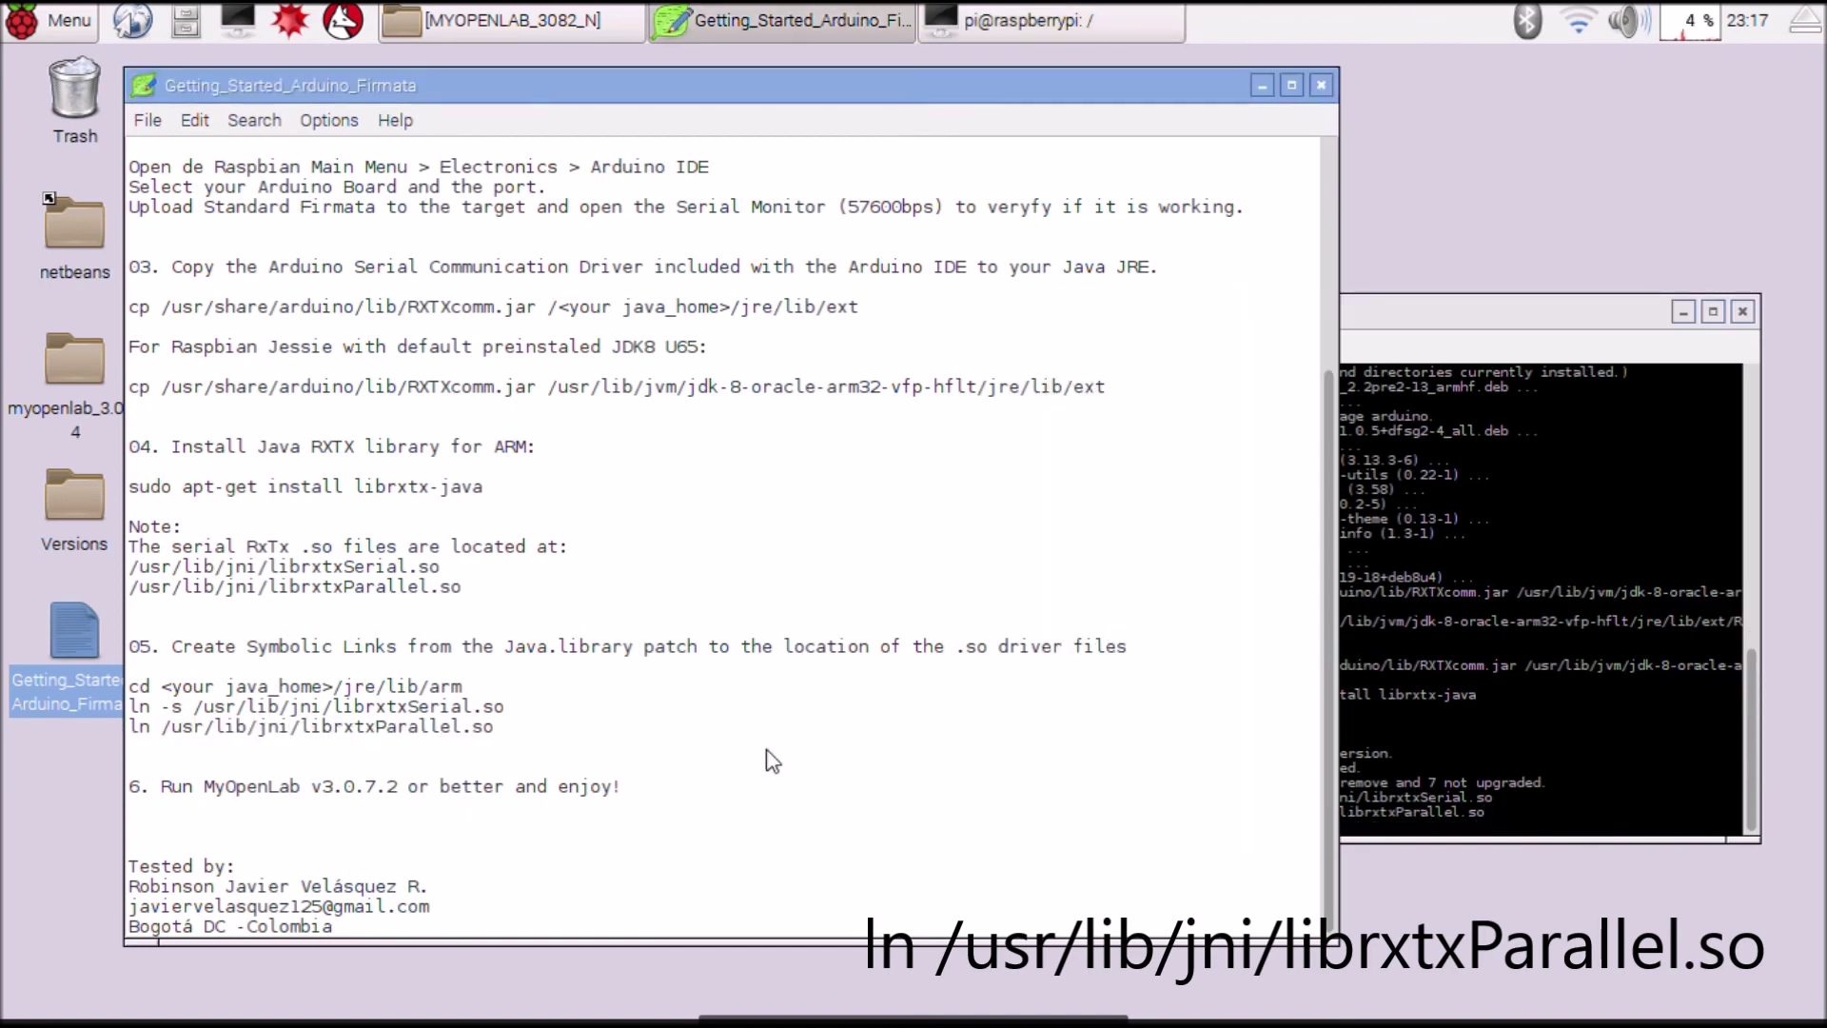
pyautogui.click(1461, 659)
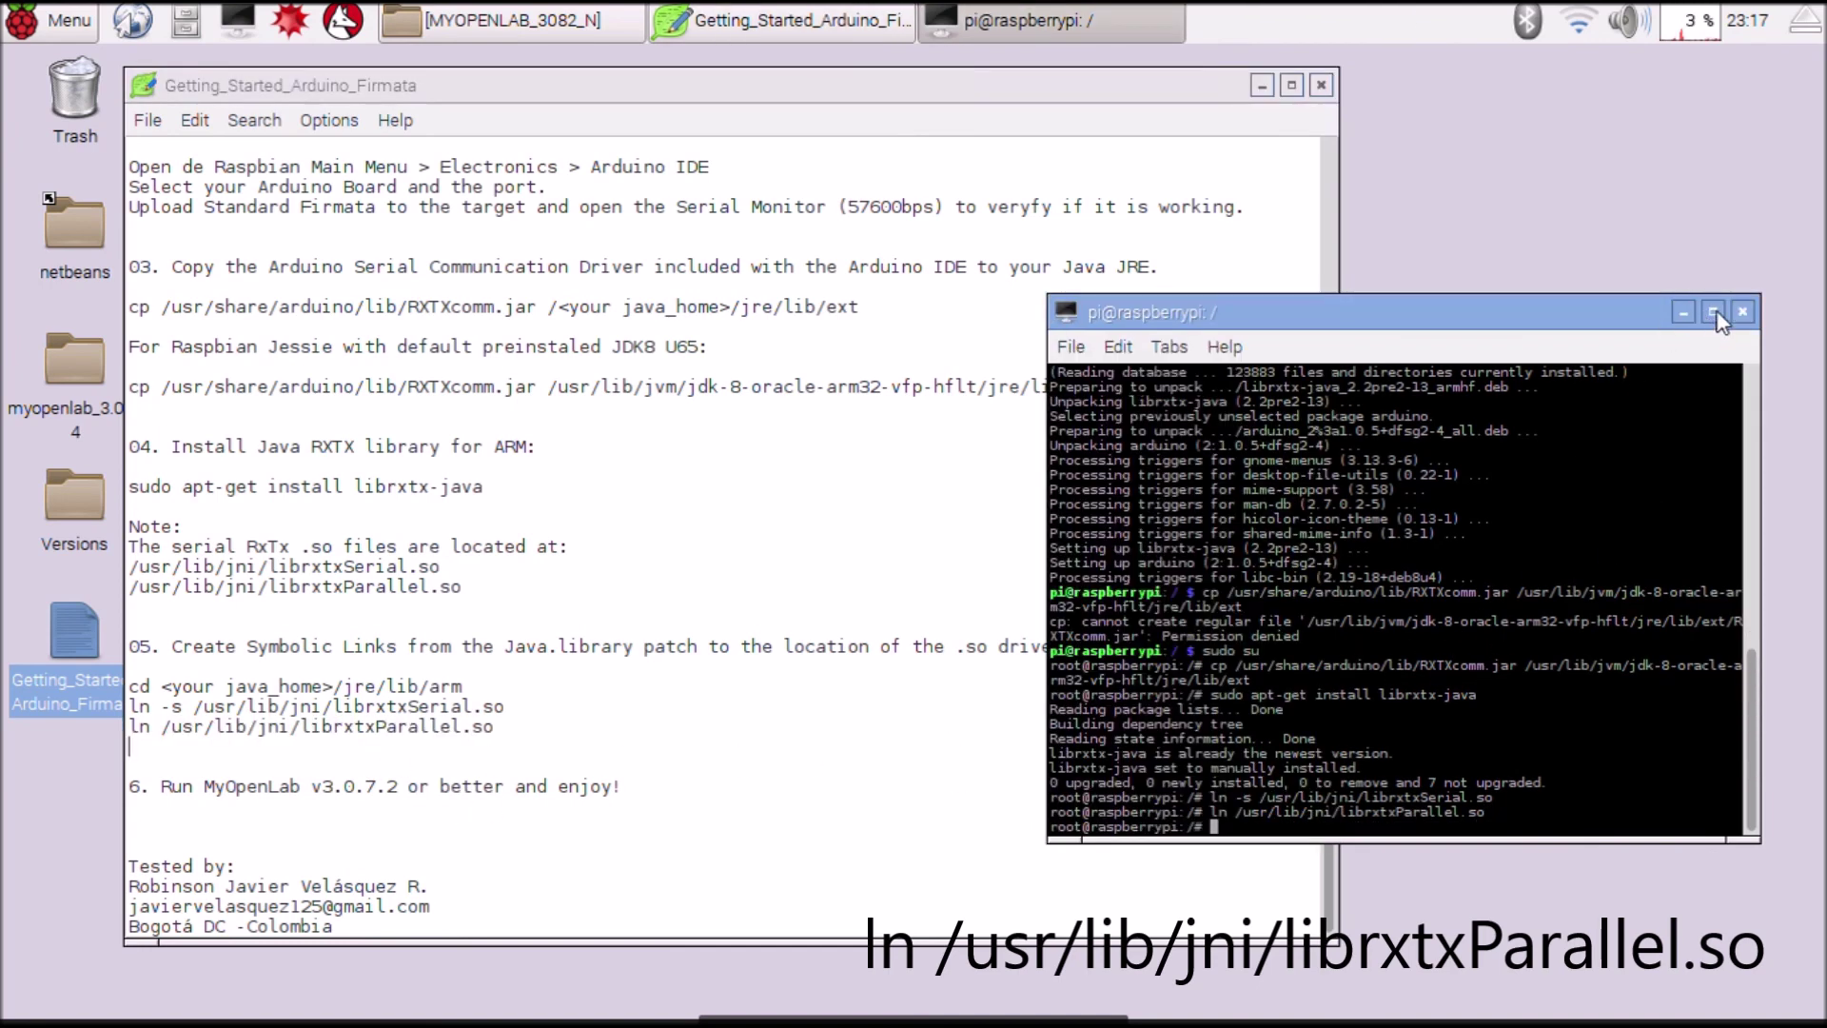
pyautogui.click(1742, 311)
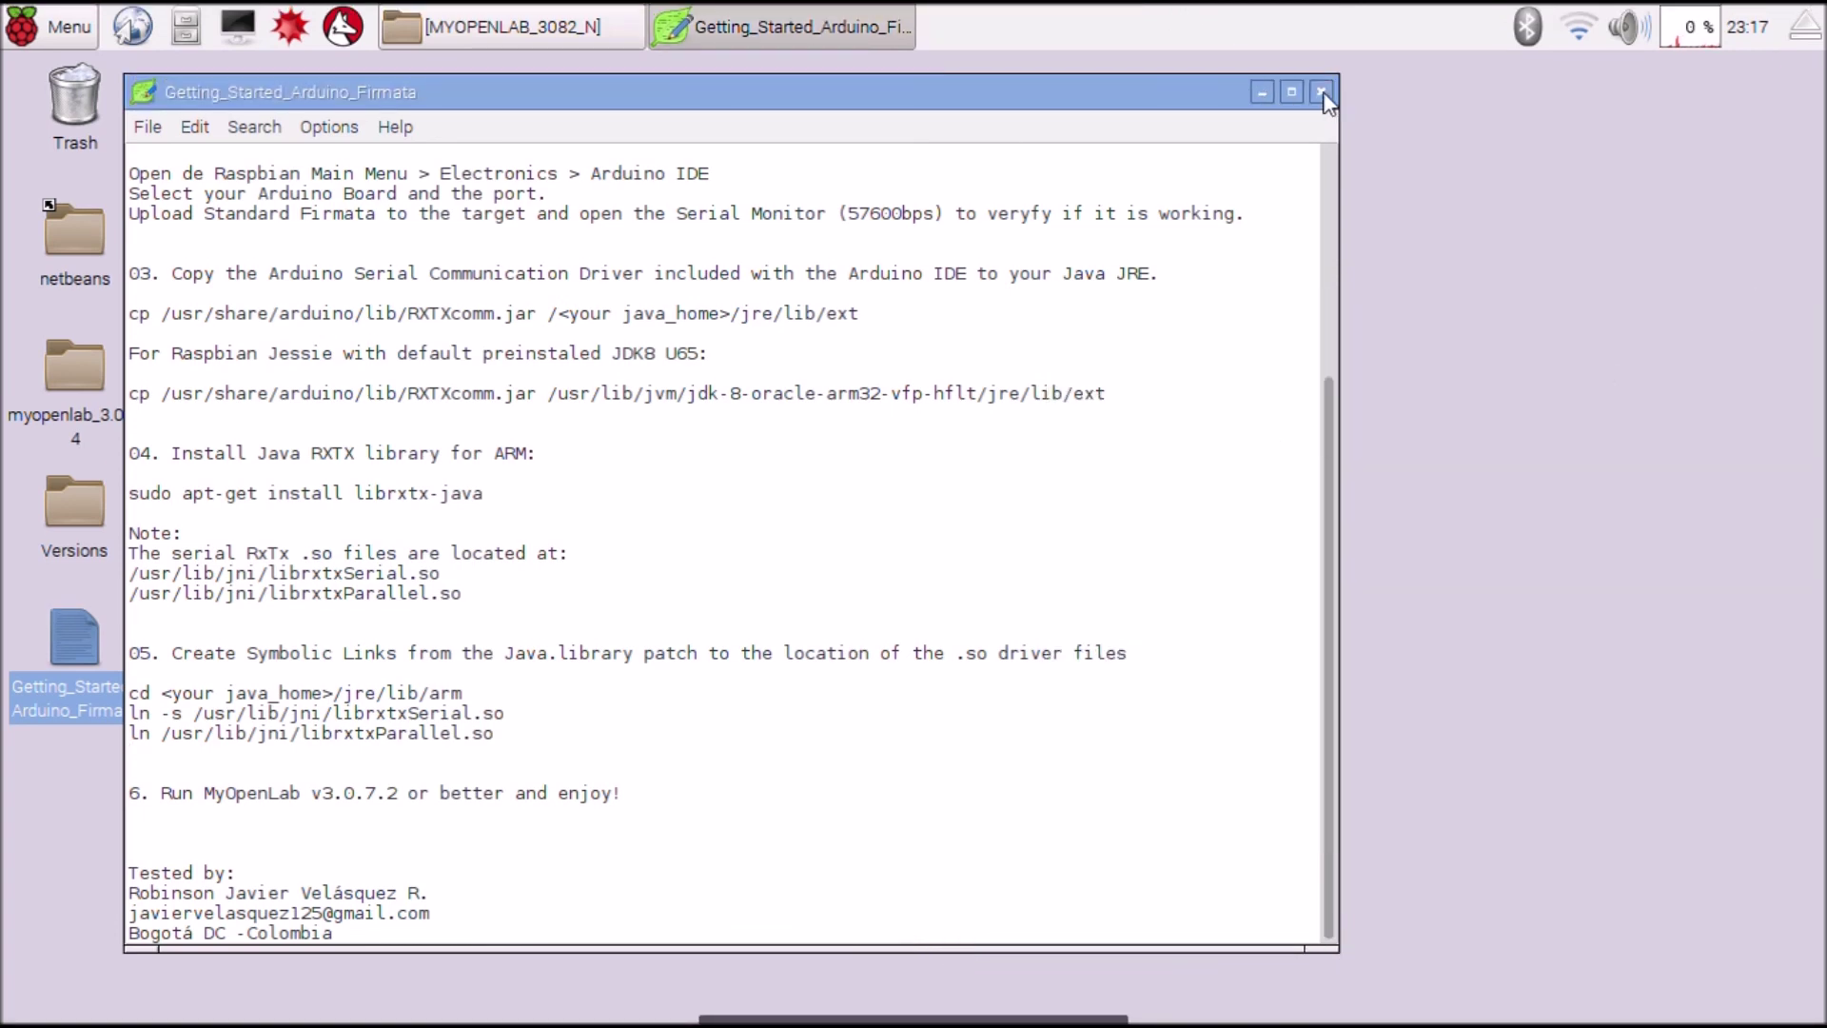
# Step: Scroll the Getting_Started notes back to steps 01 and 02, then close Leafpad
pyautogui.click(357, 238)
pyautogui.scroll(6, 217, 249)
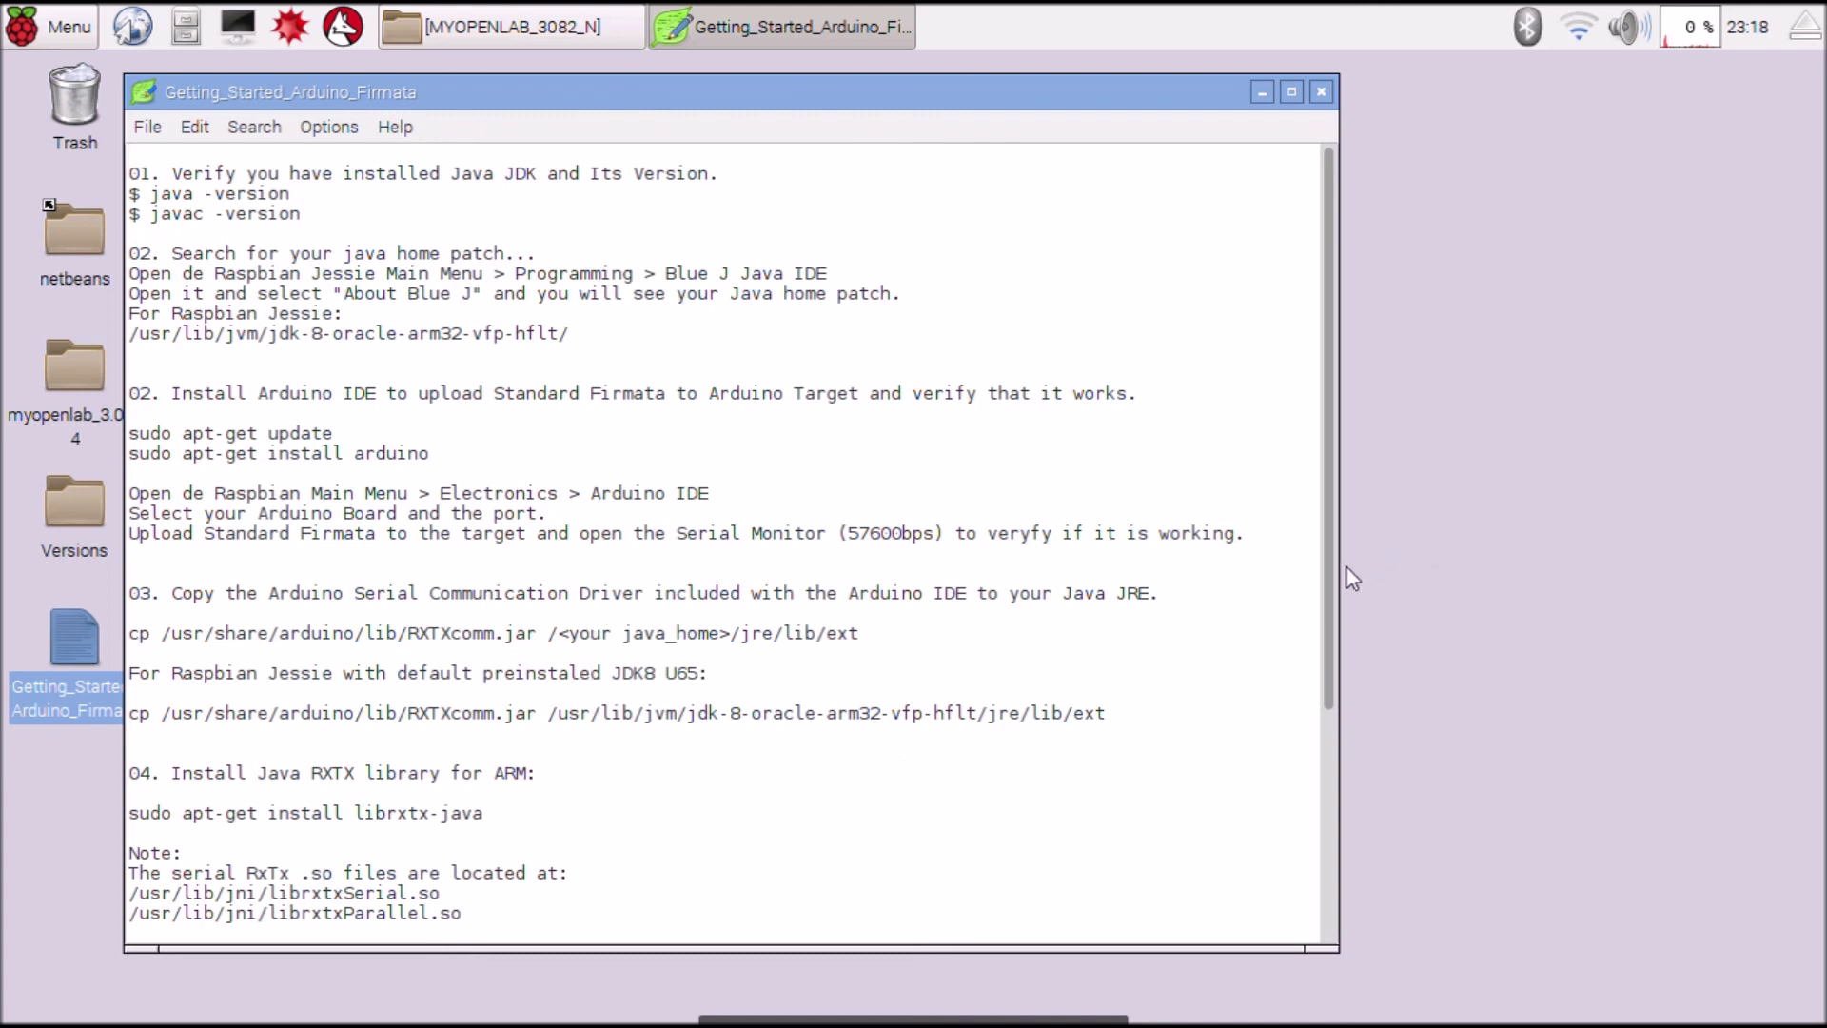
pyautogui.click(1322, 93)
# Step: Execute start_linux to launch MyOpenLab 3.0.8.2 and open Example_1's Main.vlogic circuit
pyautogui.doubleClick(864, 699)
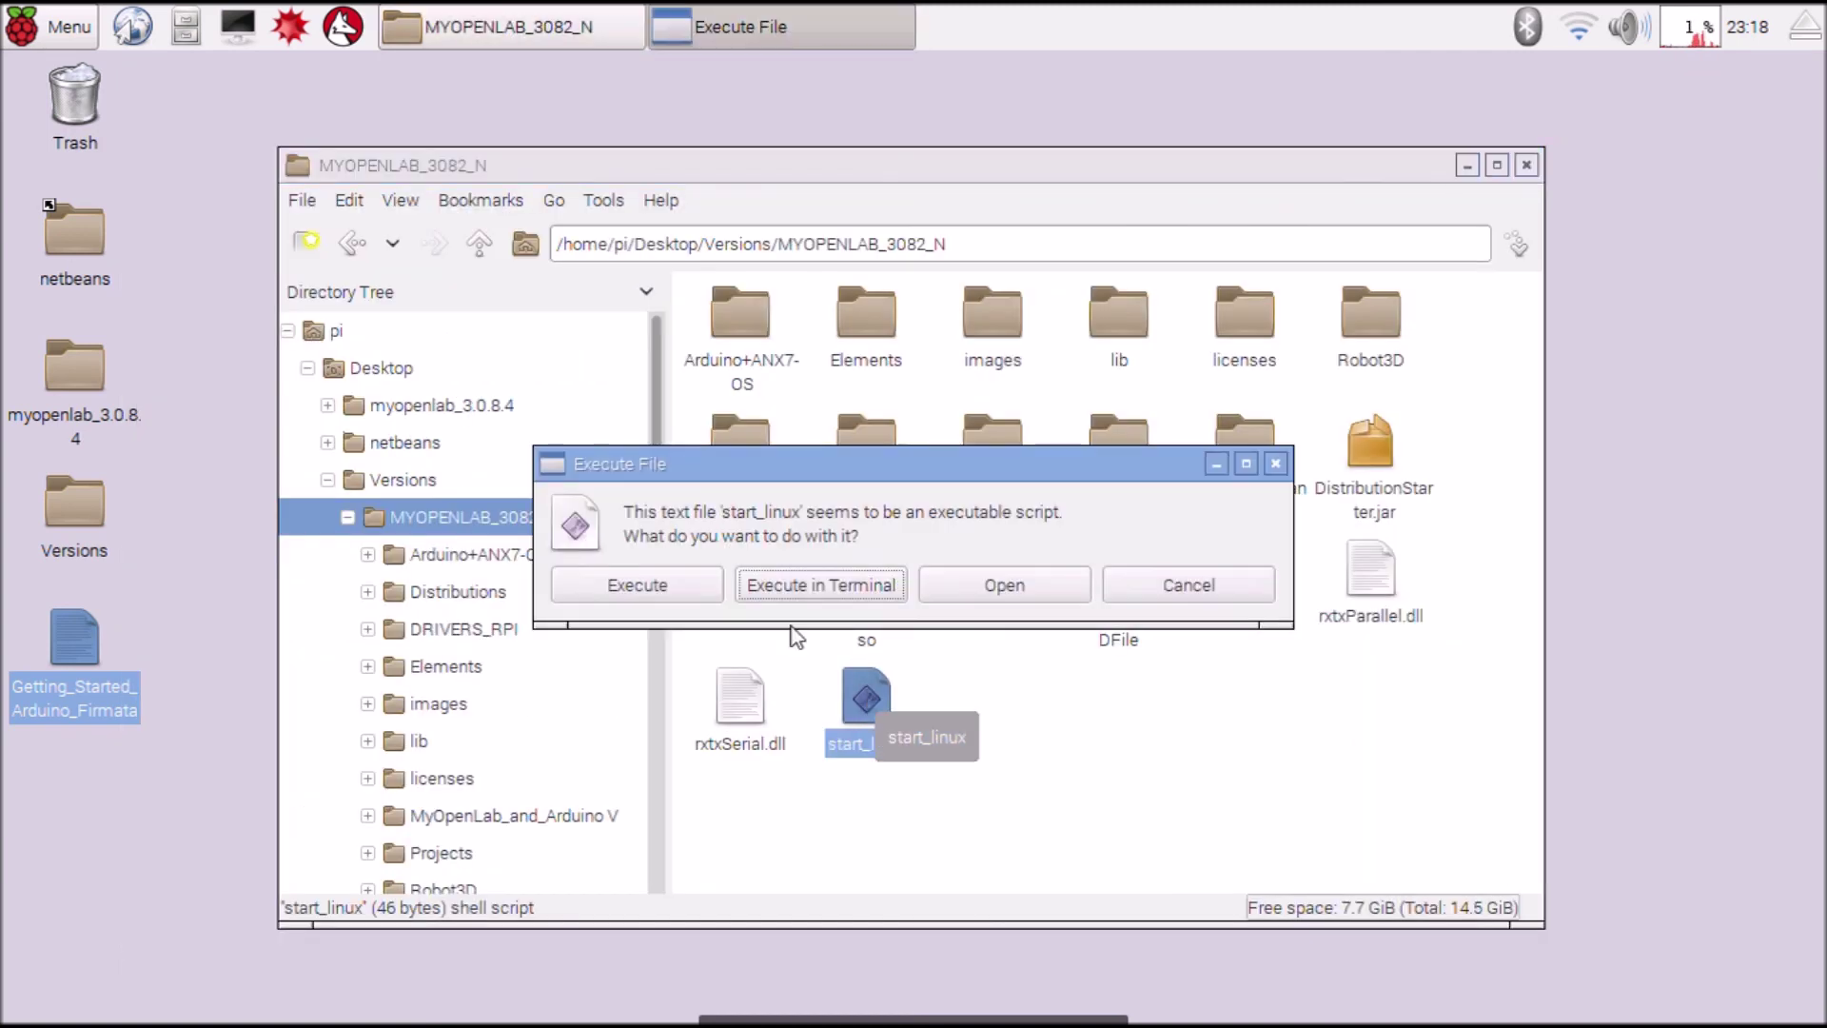
pyautogui.click(647, 596)
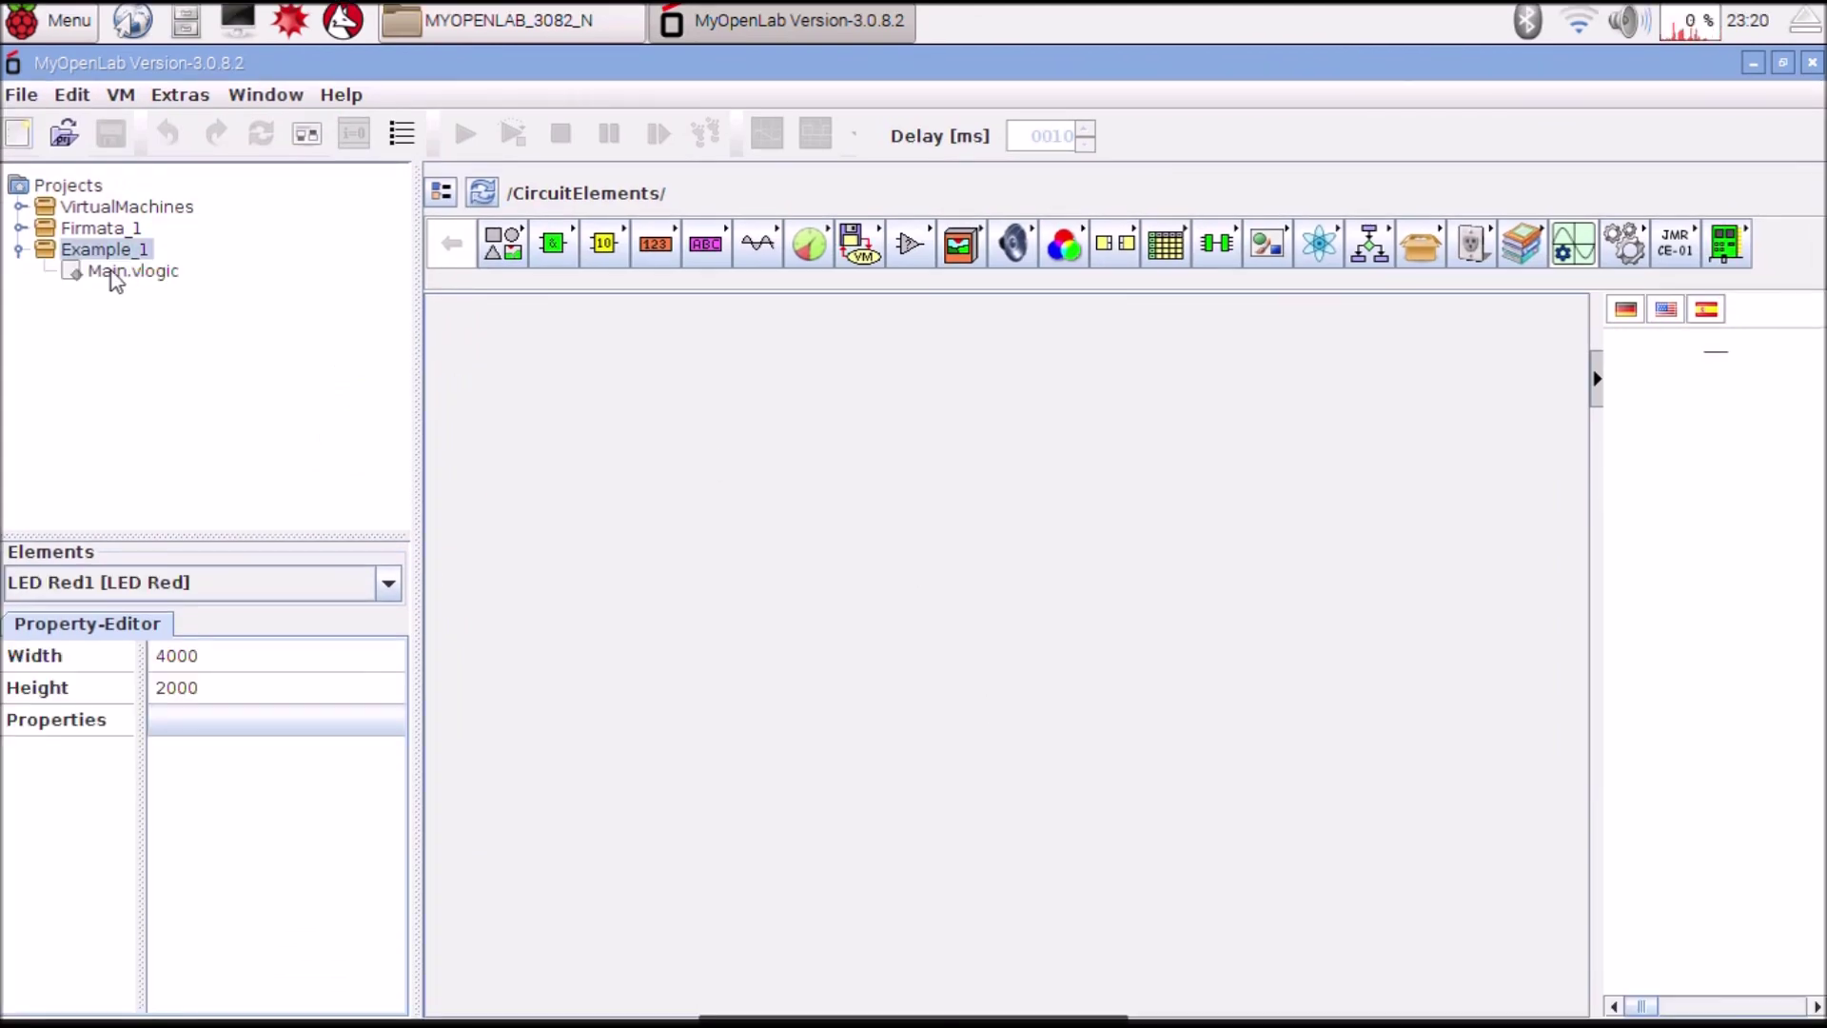
pyautogui.doubleClick(110, 272)
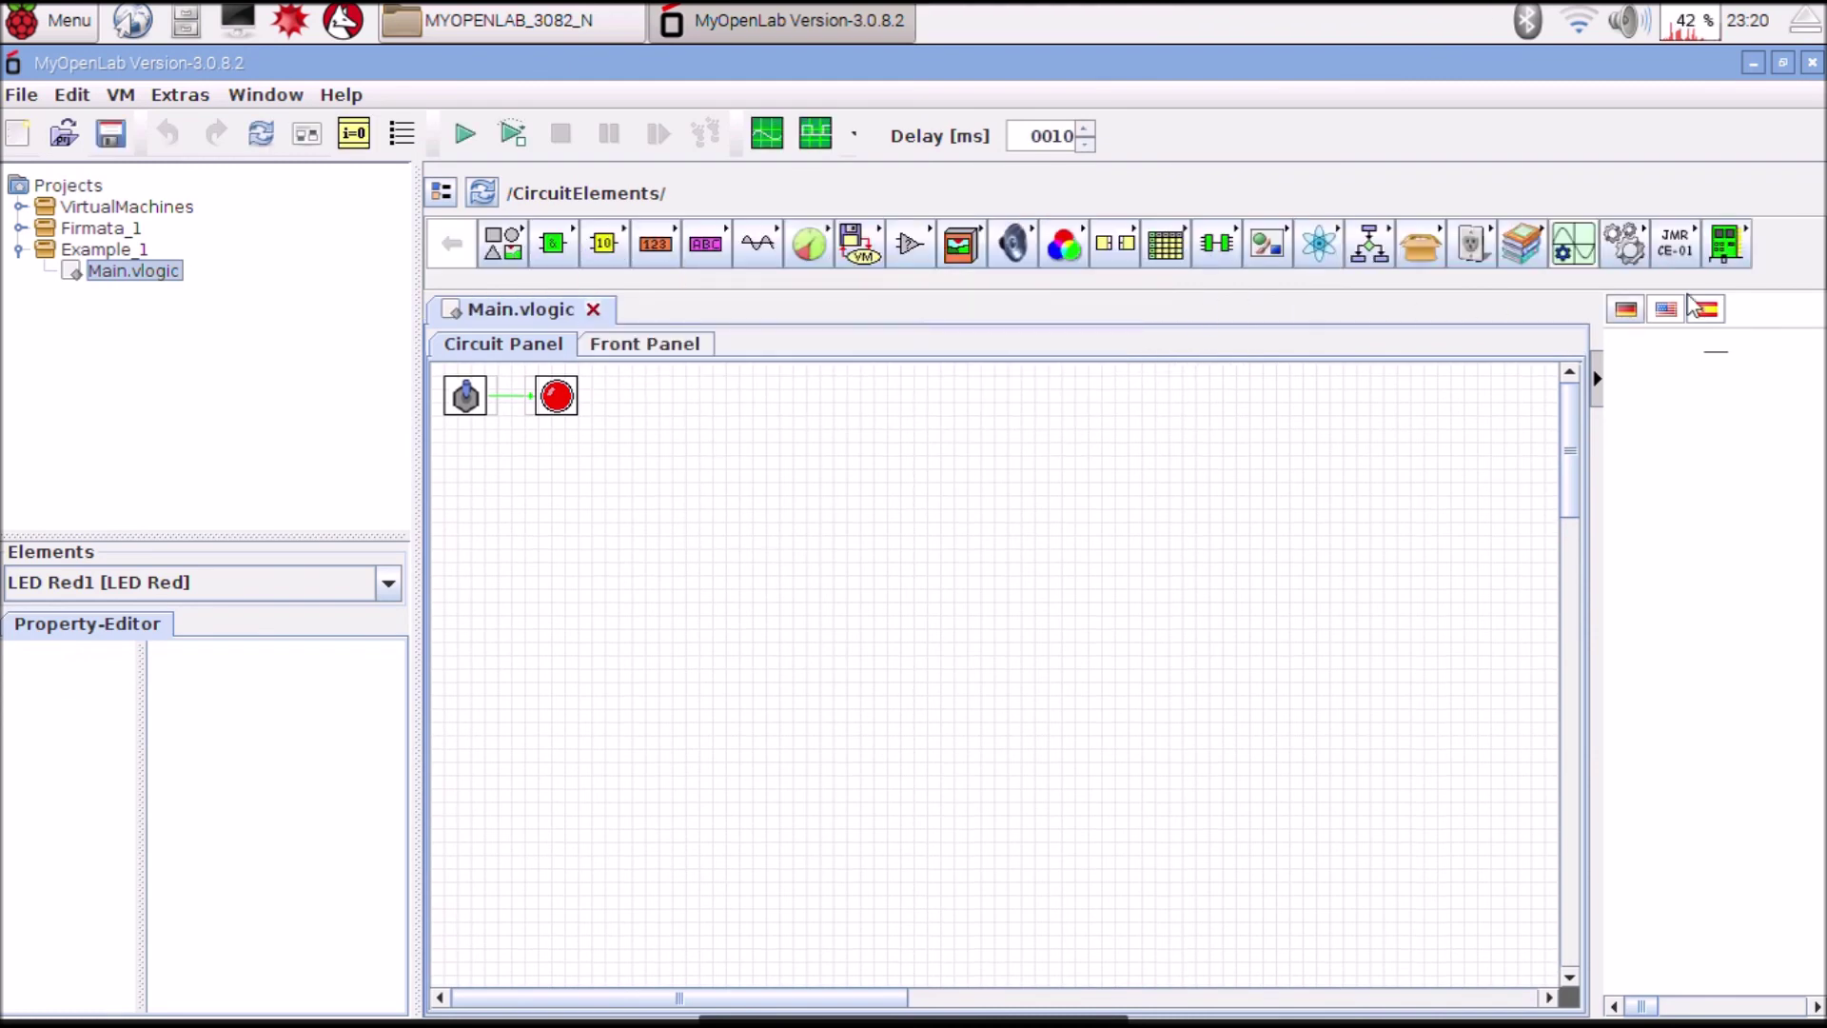
# Step: Place an Arduino Firmata IO Interface, set COM Port to /dev/ttyACM0 and open Config Pins
pyautogui.click(1724, 245)
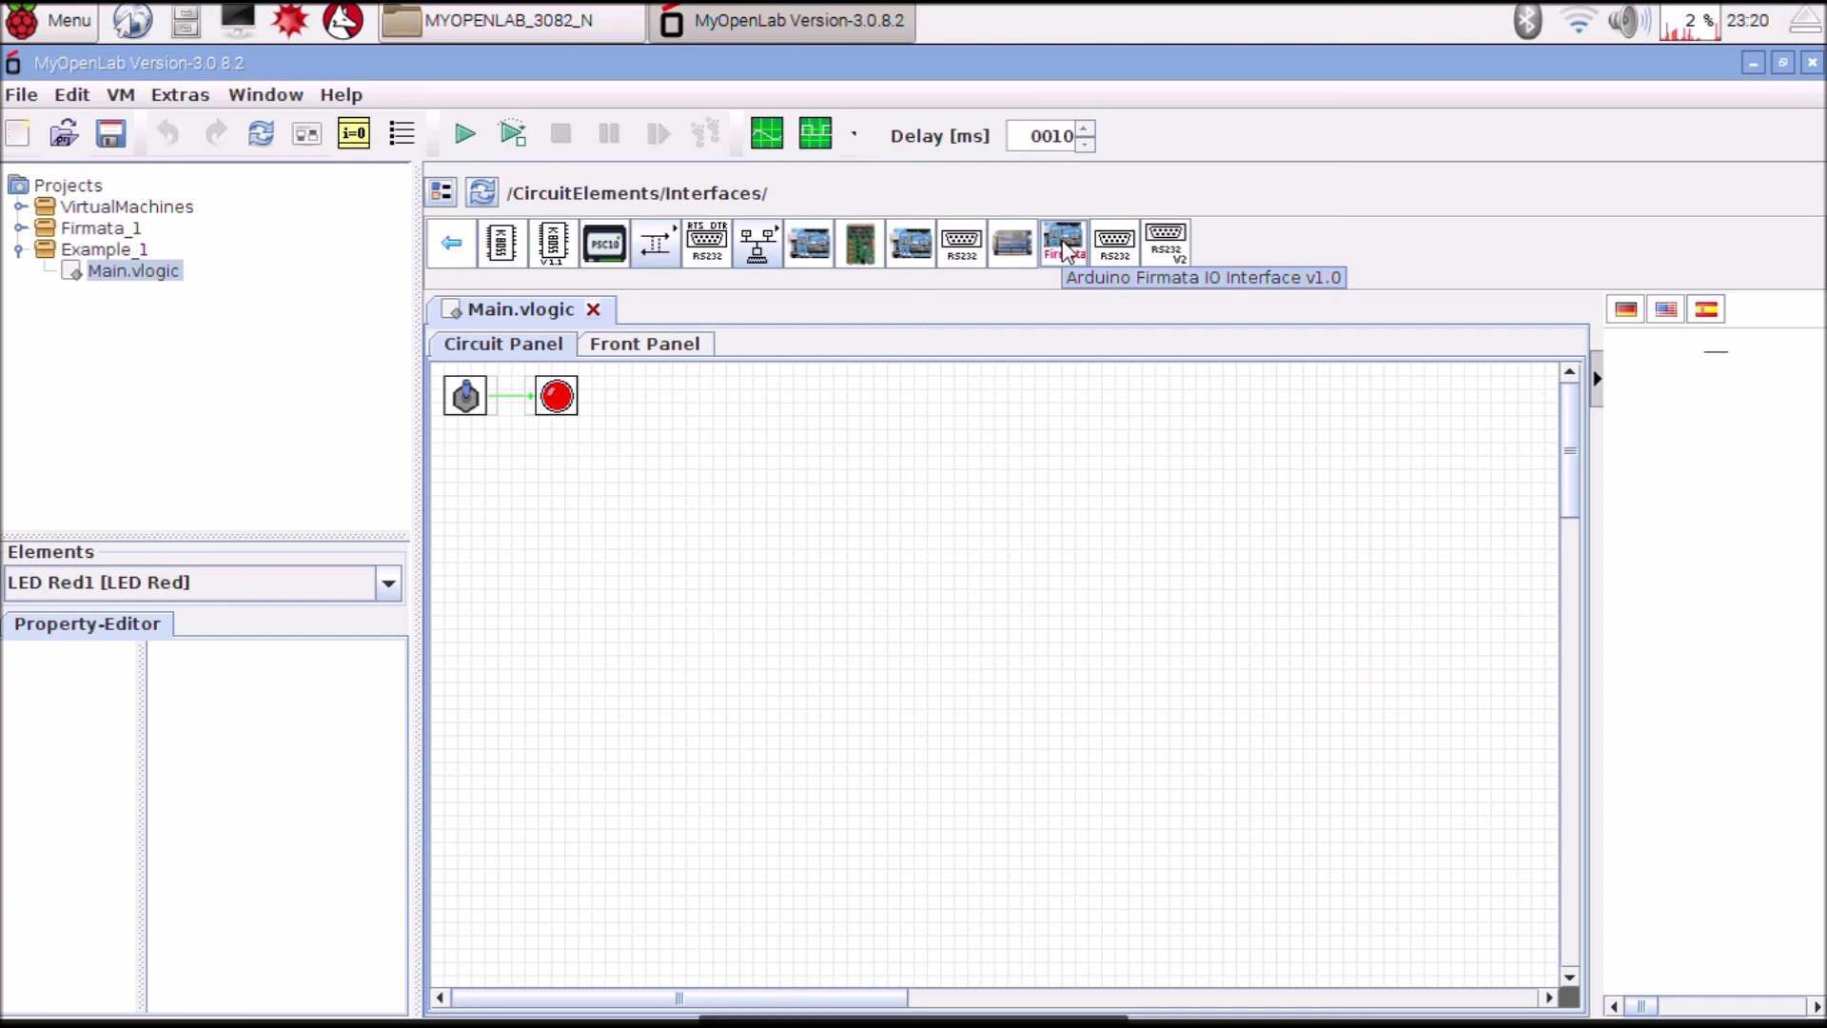
pyautogui.click(1066, 250)
pyautogui.click(874, 535)
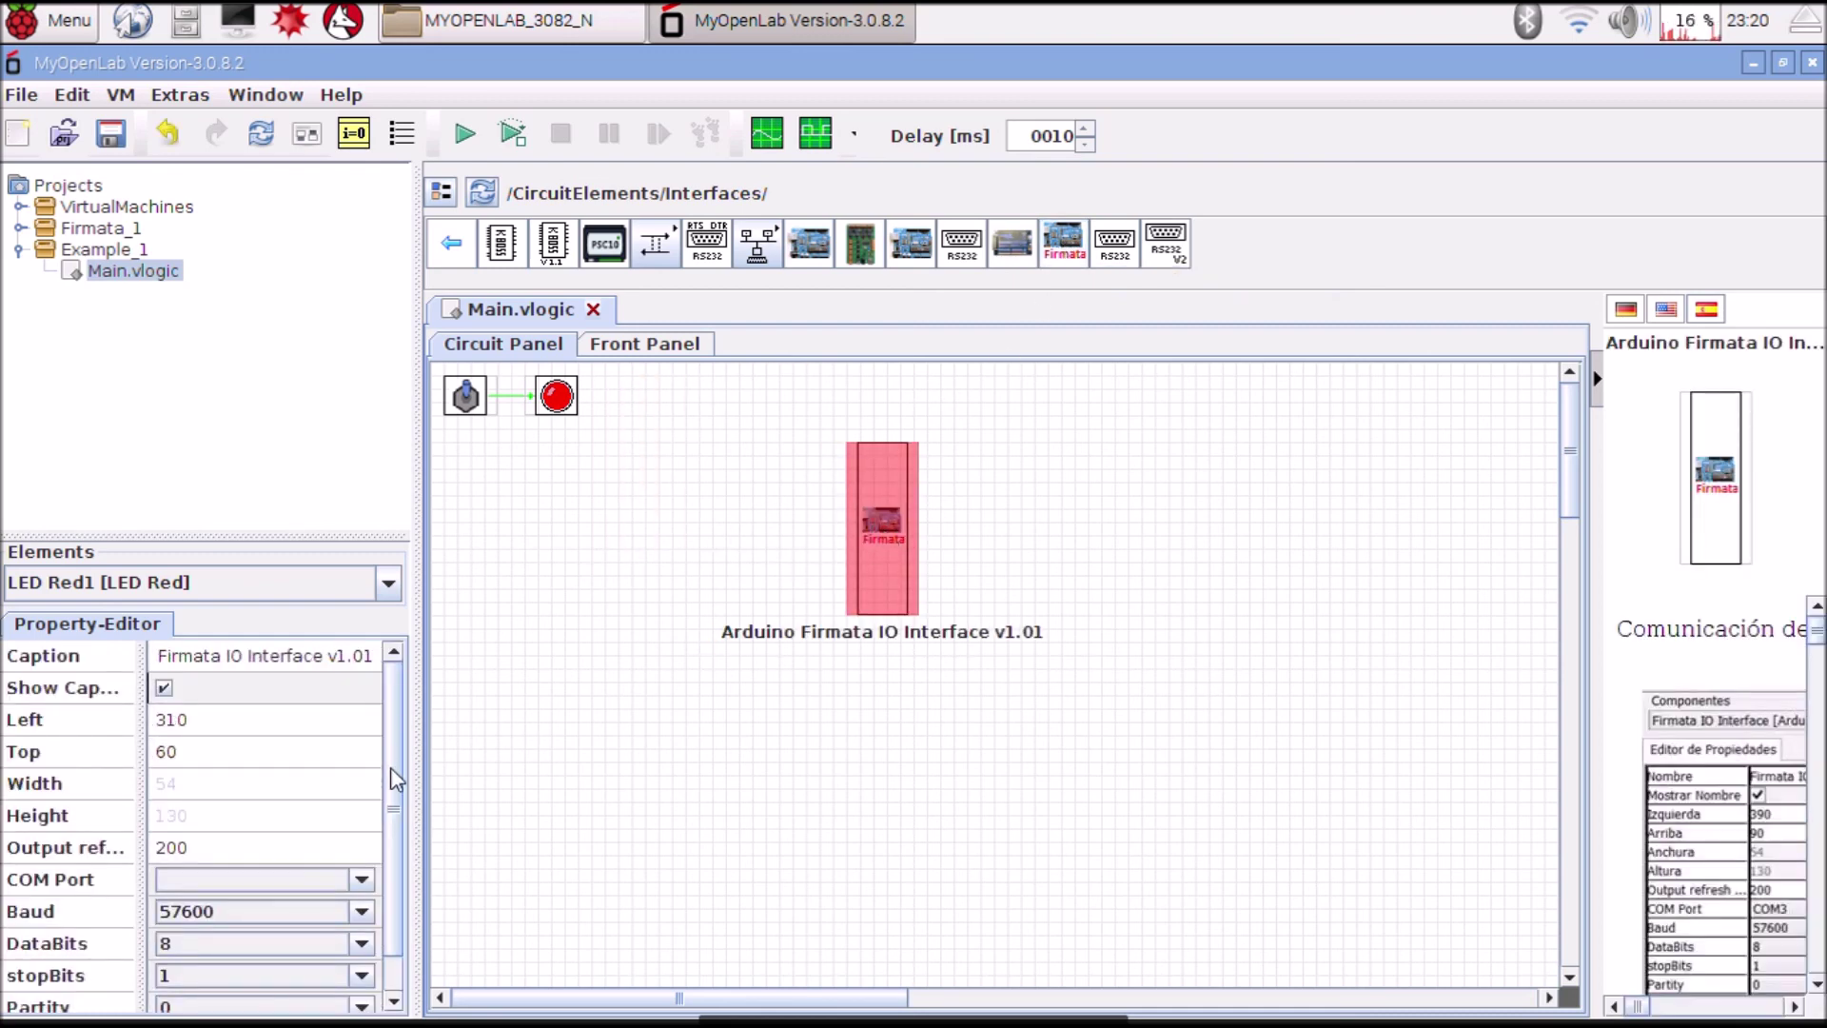
pyautogui.moveTo(390, 767); pyautogui.dragTo(388, 857)
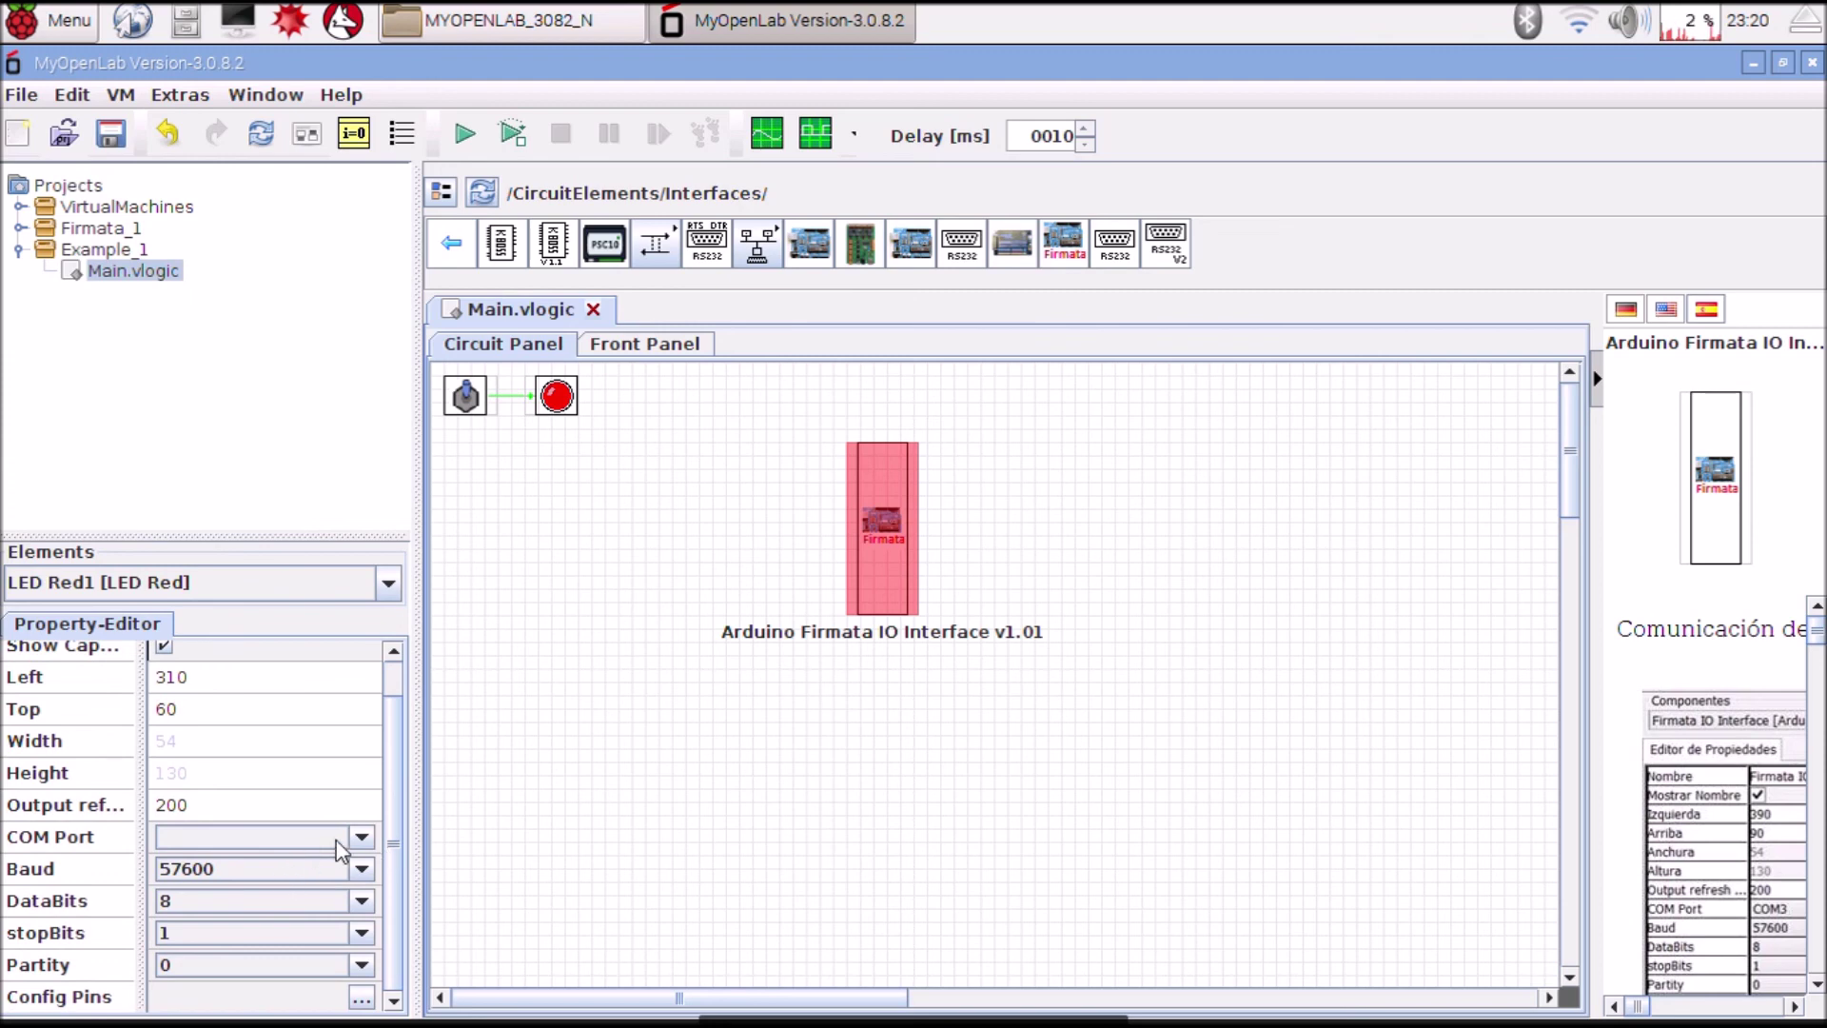
pyautogui.click(361, 836)
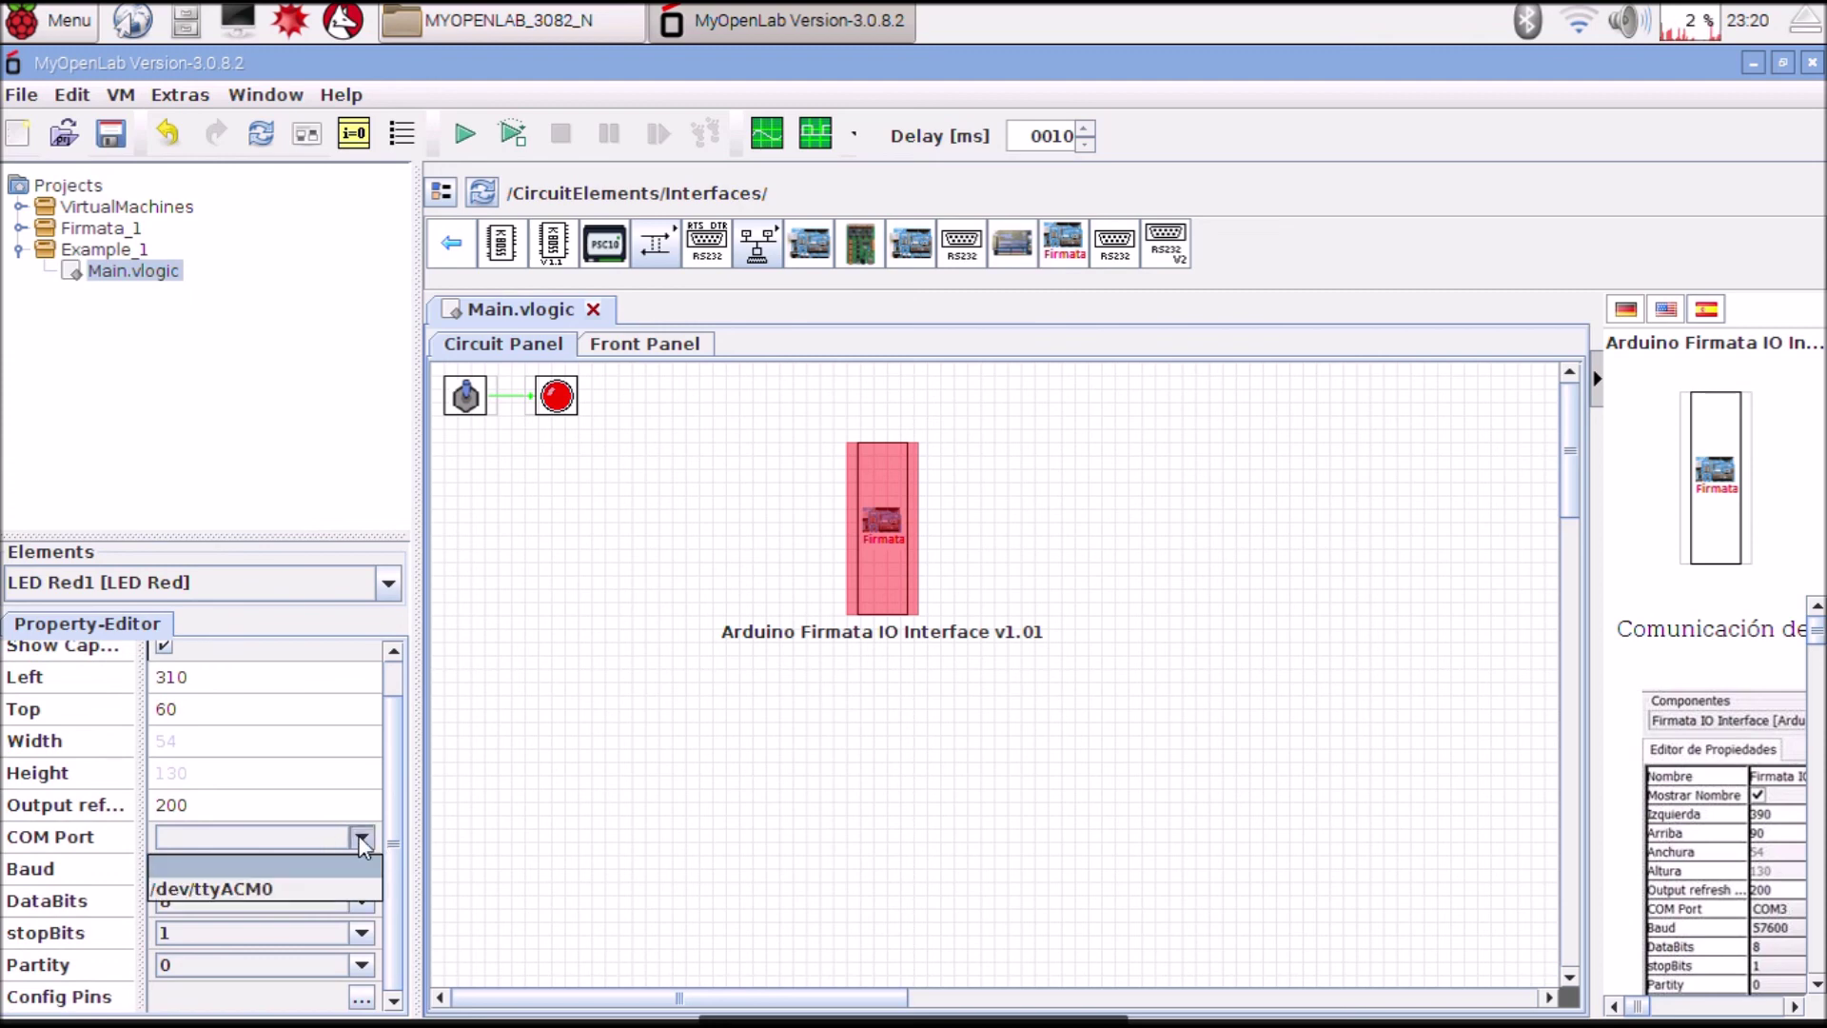
pyautogui.click(249, 893)
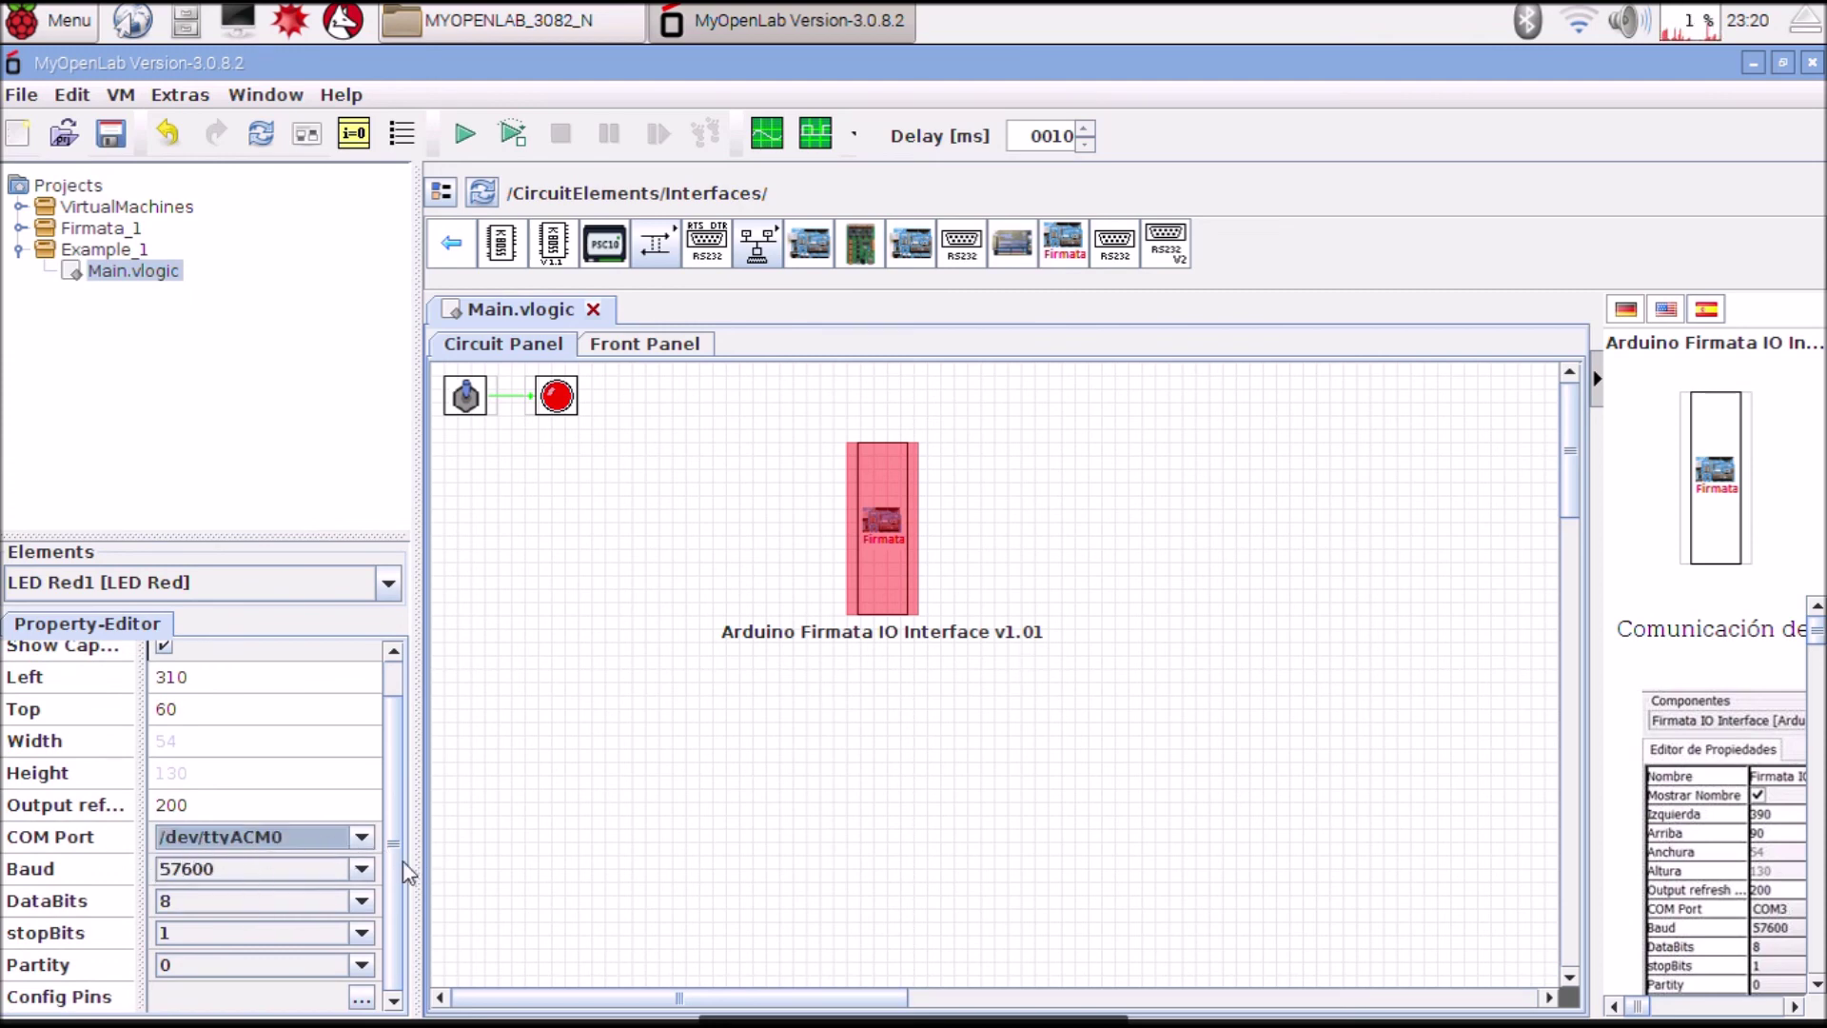
pyautogui.click(360, 999)
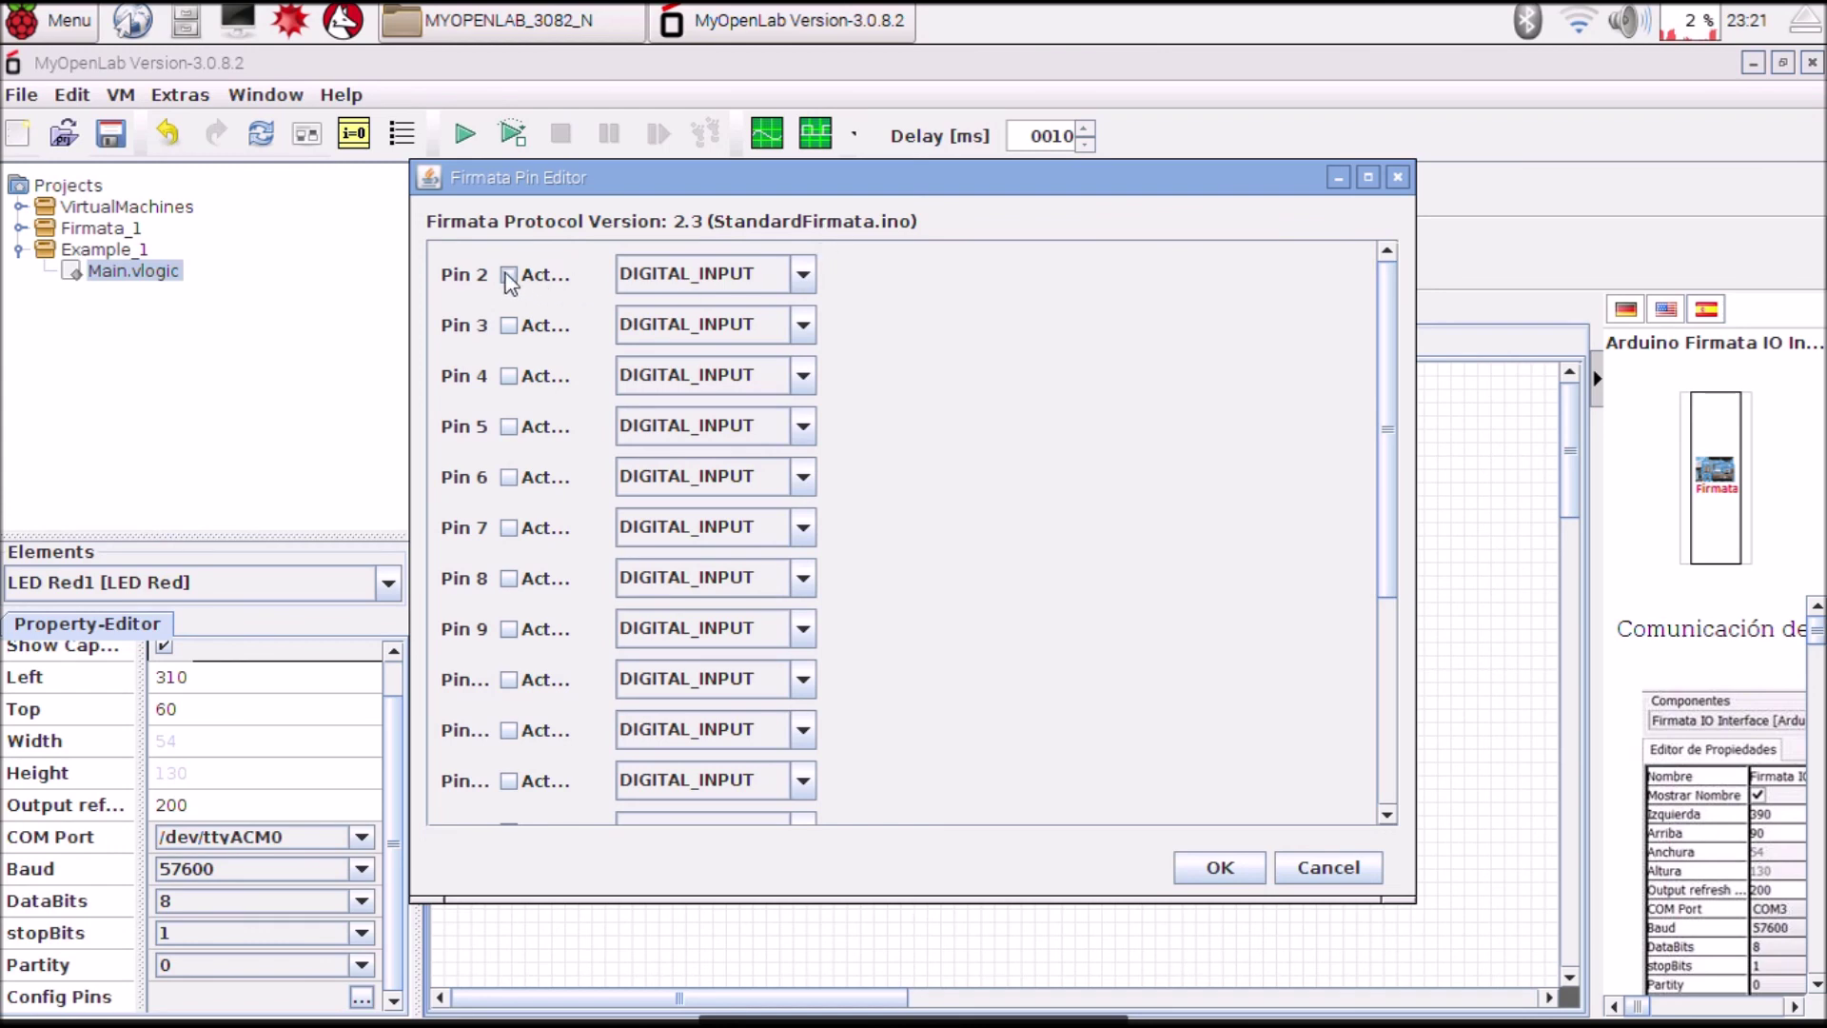
# Step: Tick Act for Pin 2 and Pin 3 in the Firmata Pin Editor and confirm with OK
pyautogui.click(508, 325)
pyautogui.click(804, 278)
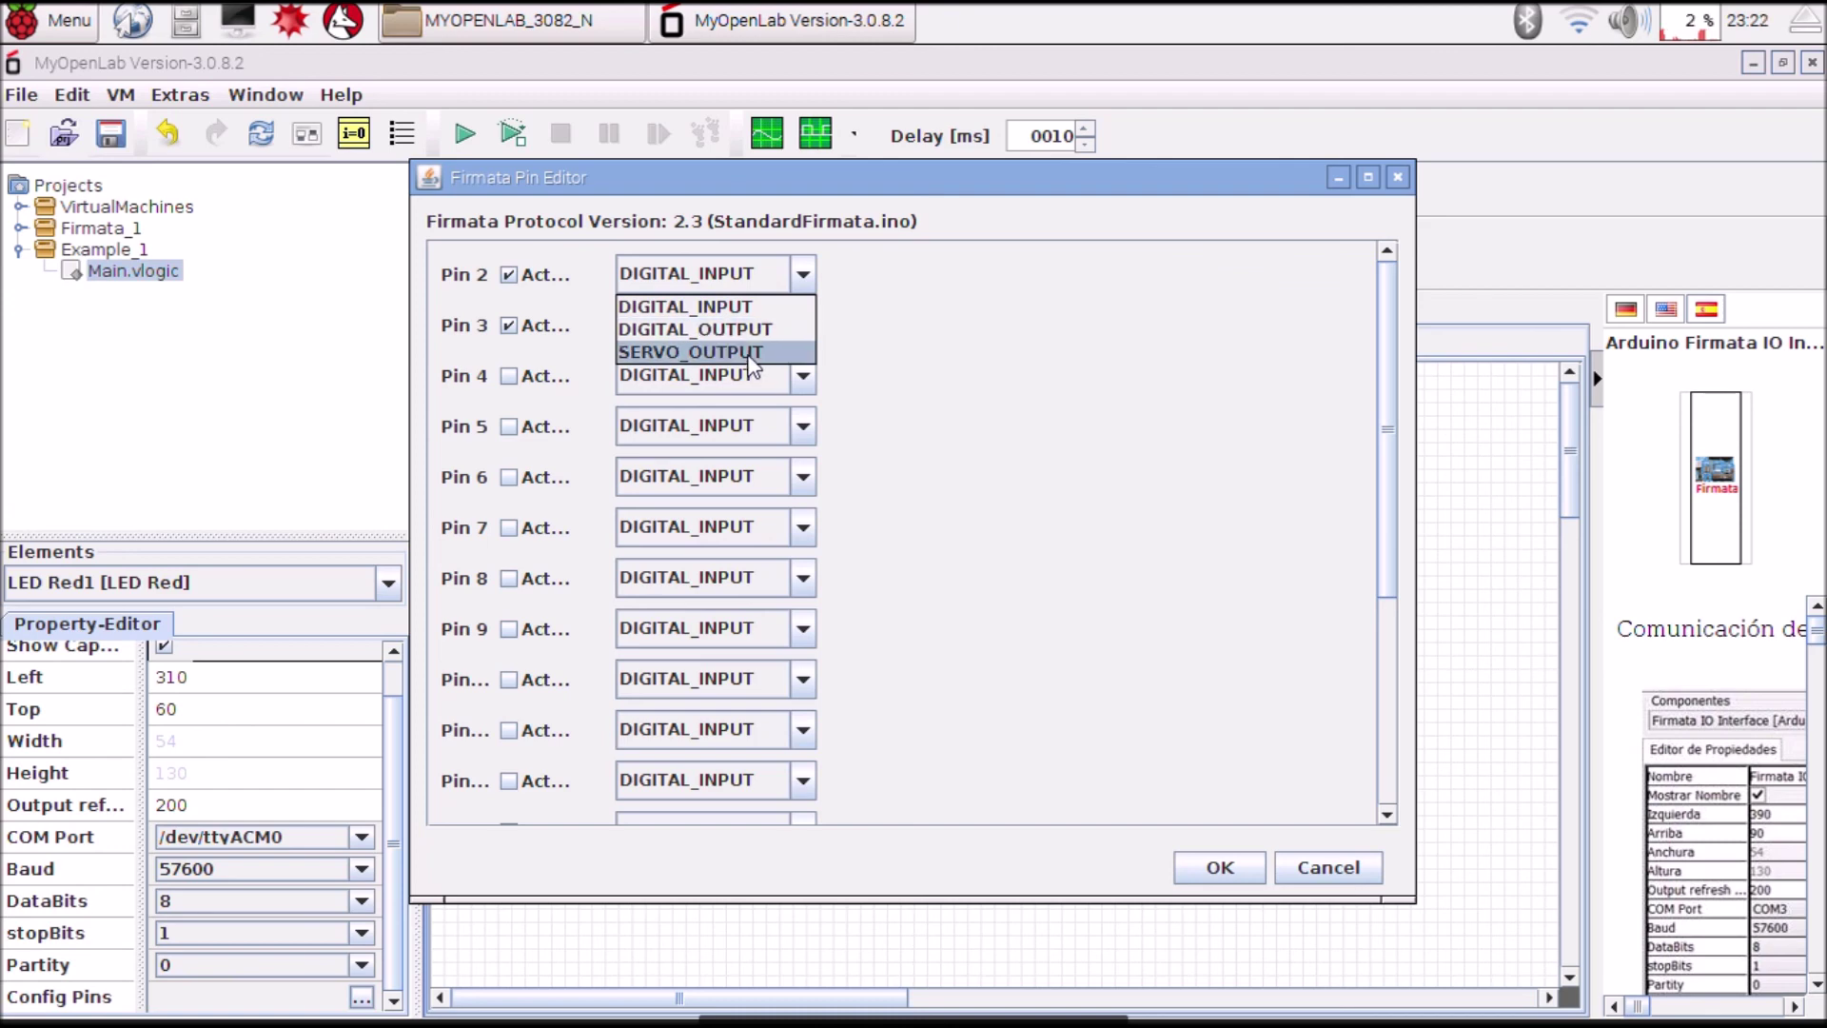
pyautogui.click(963, 360)
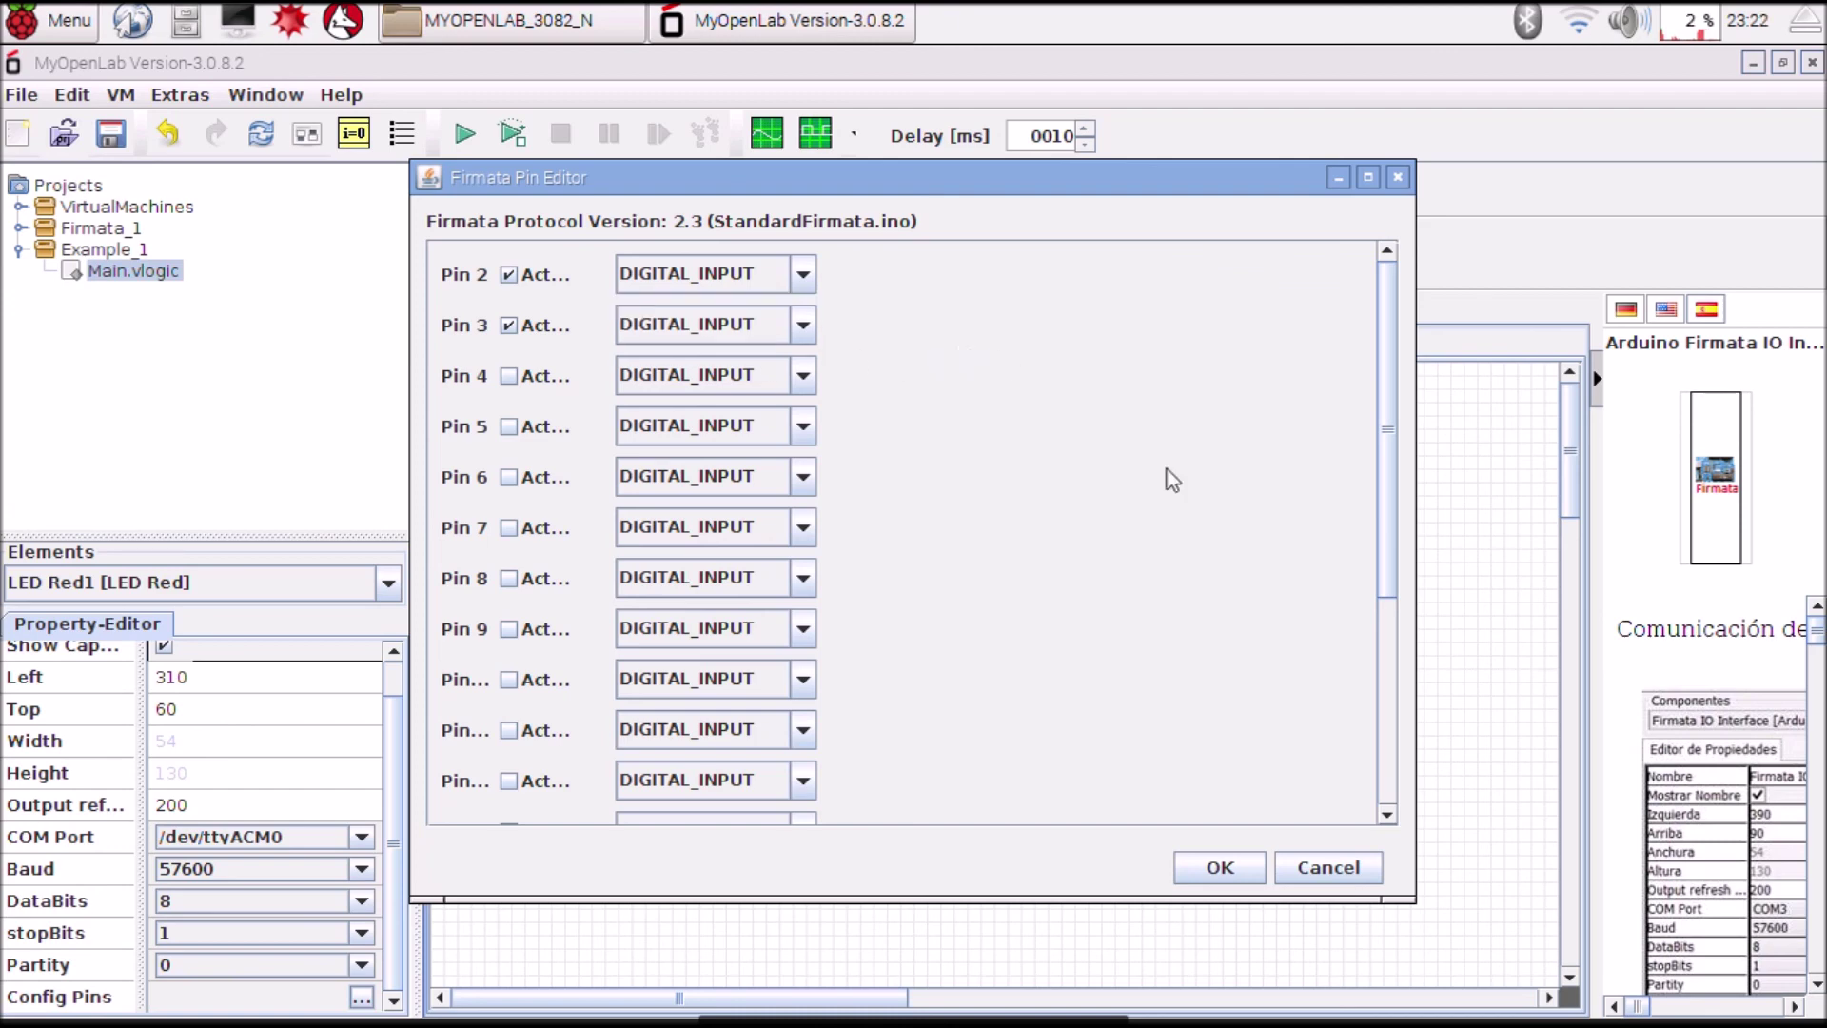
pyautogui.click(1208, 868)
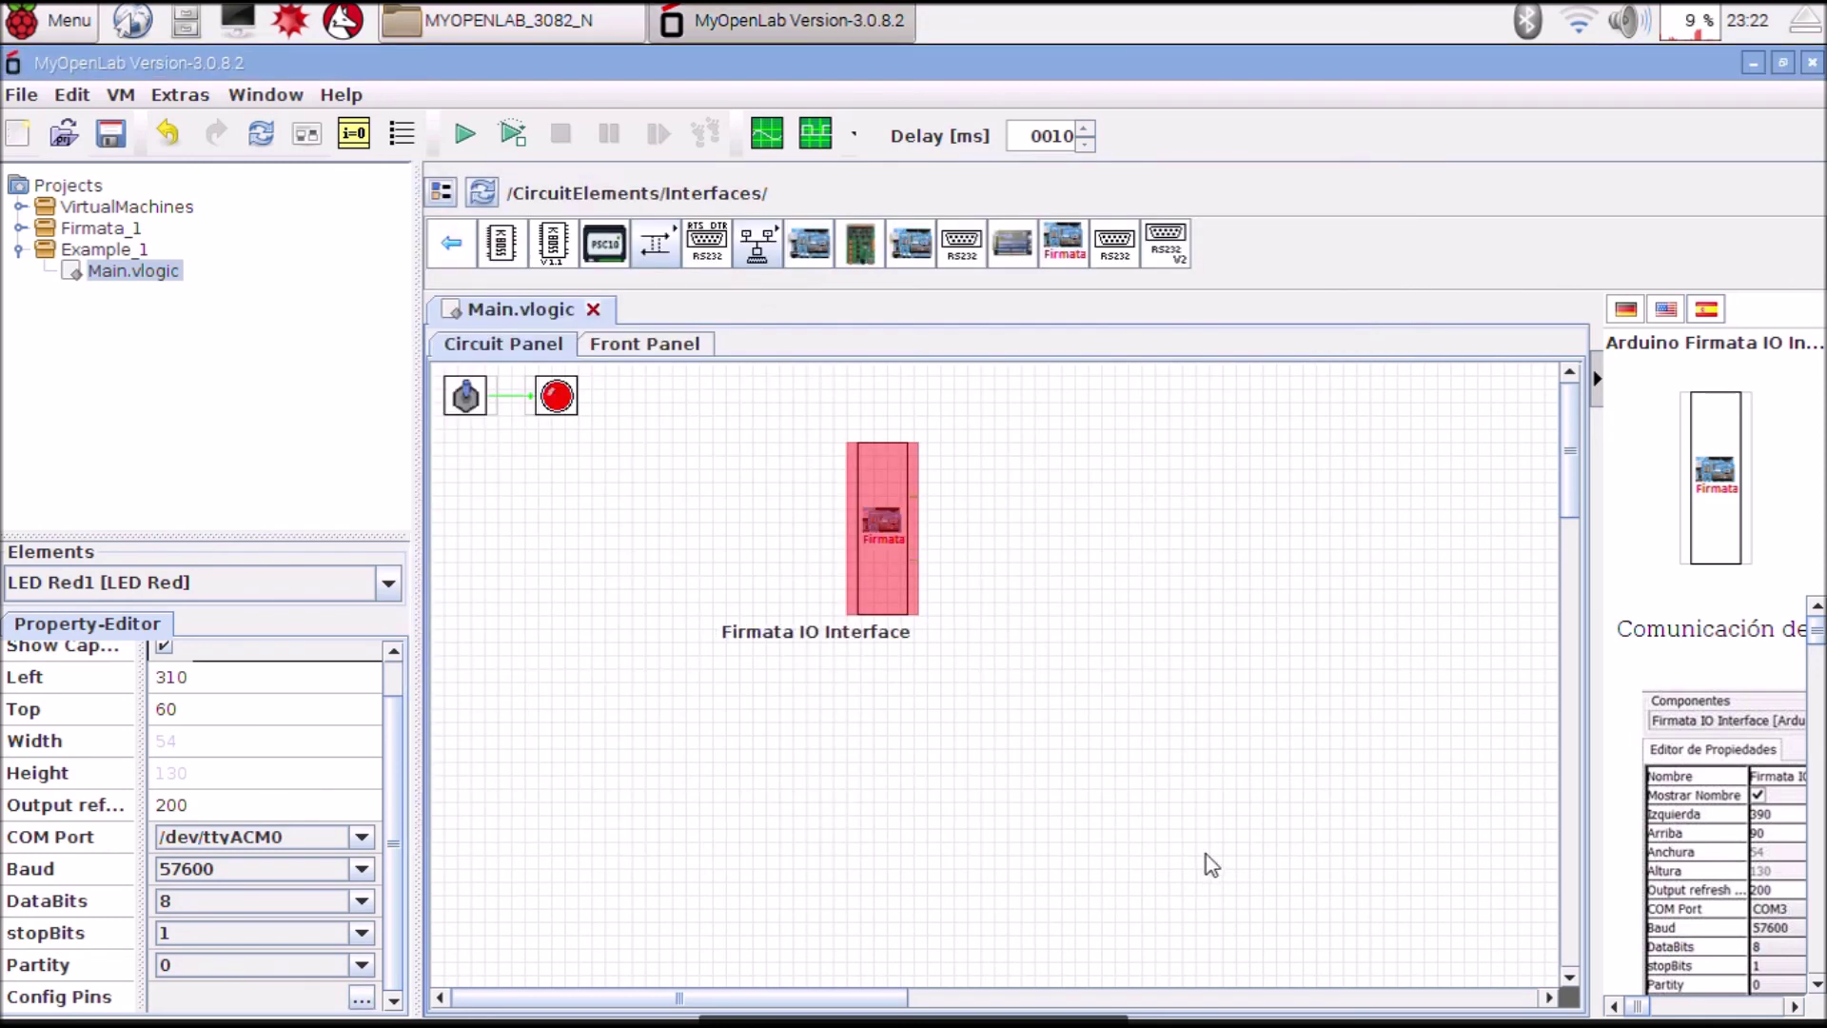
# Step: Close Example_1's Main.vlogic without saving, then expand the Firmata_1 project tree
pyautogui.click(932, 785)
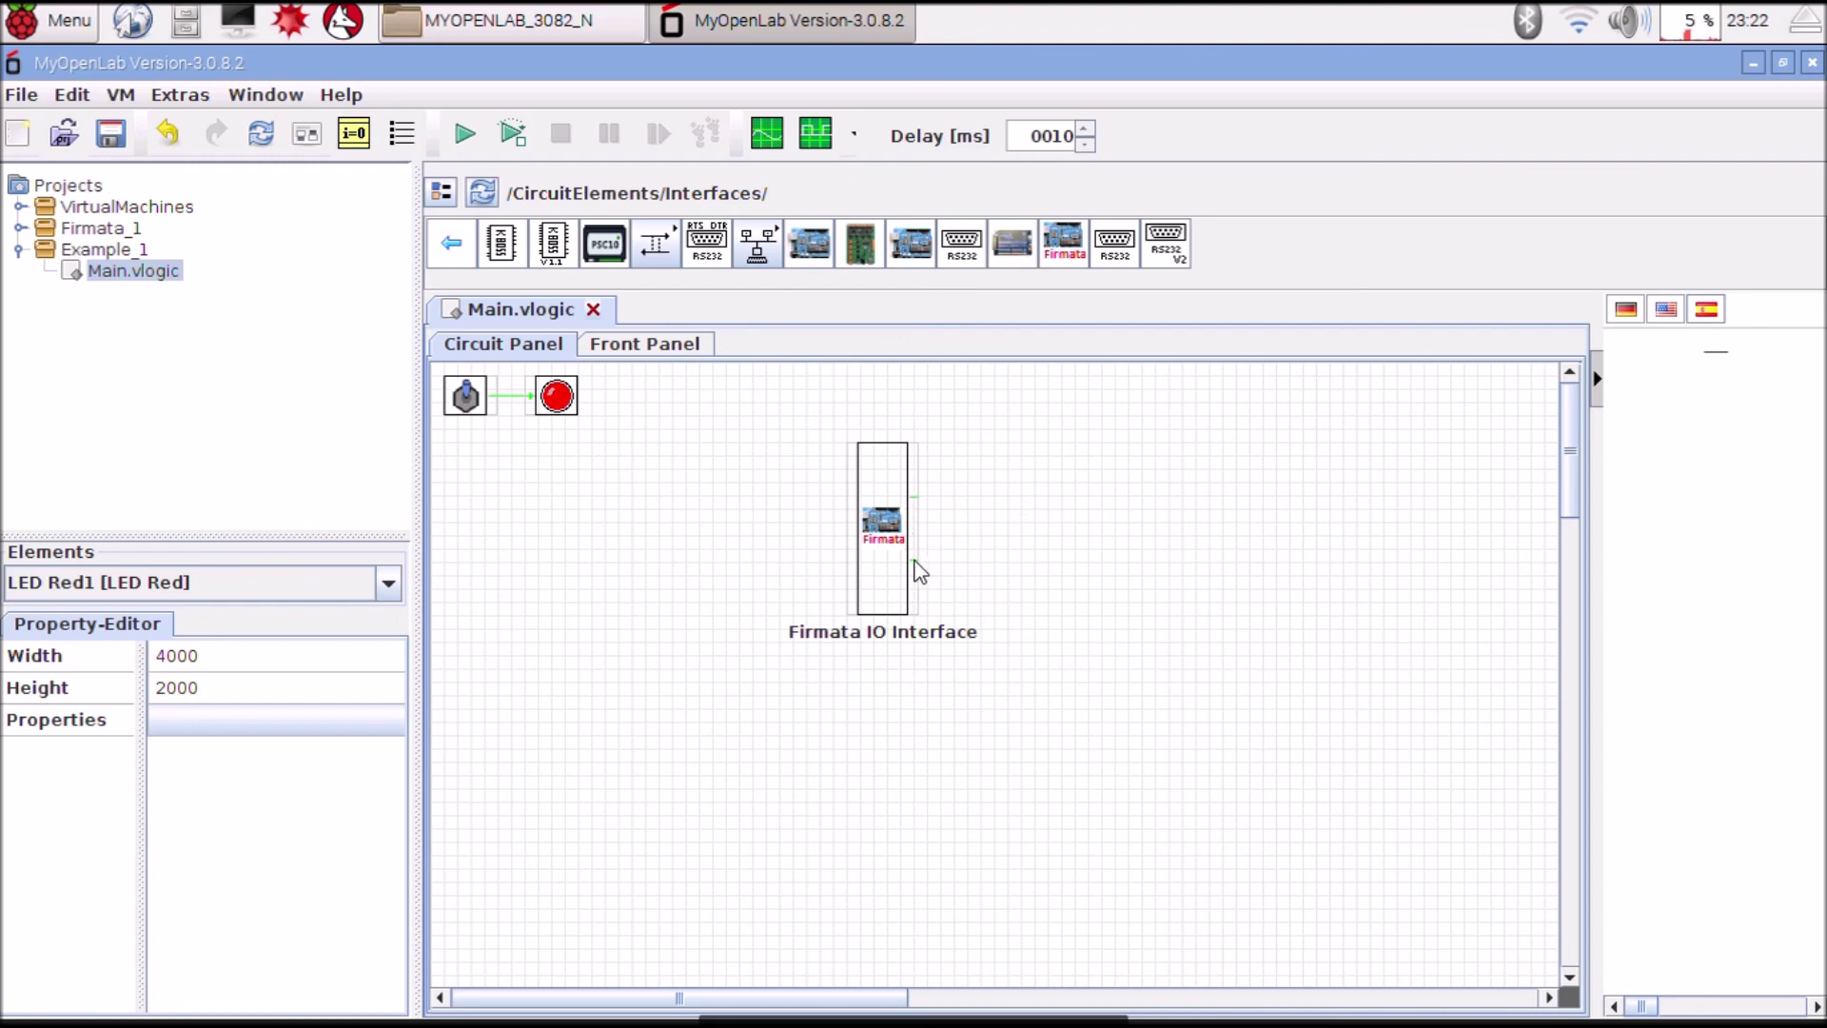
pyautogui.click(882, 550)
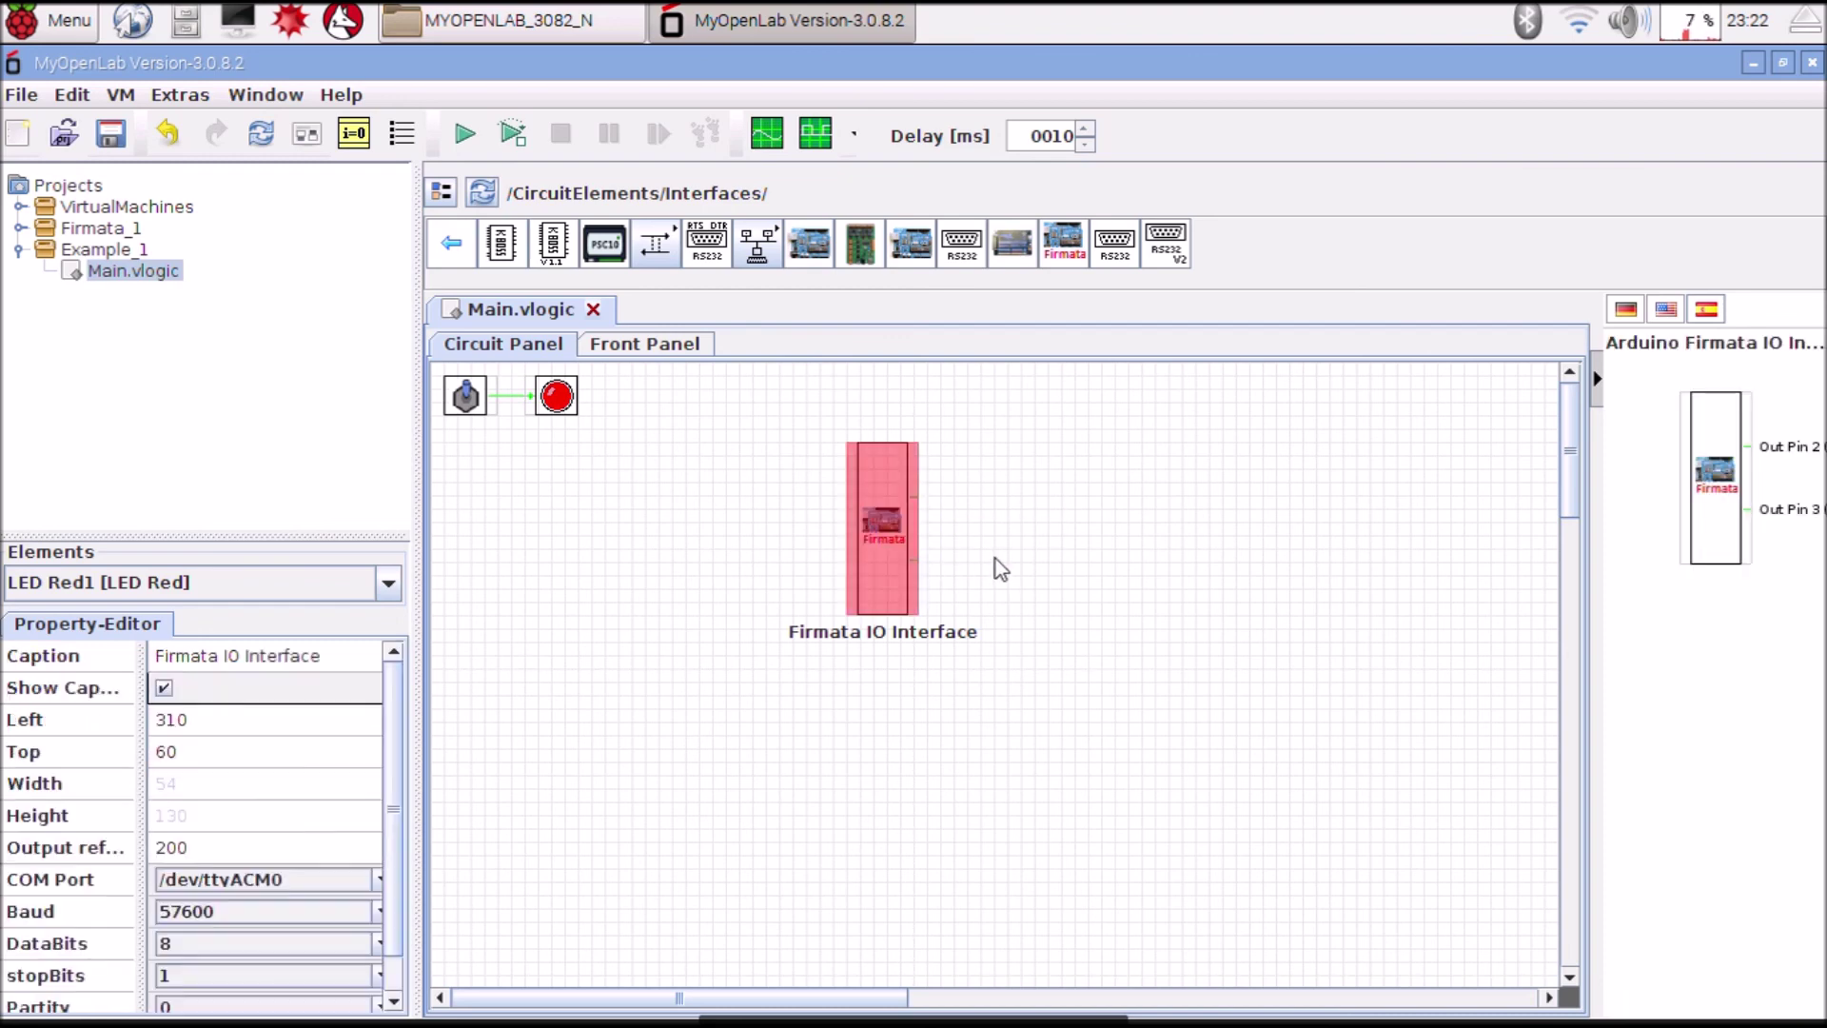
pyautogui.click(597, 313)
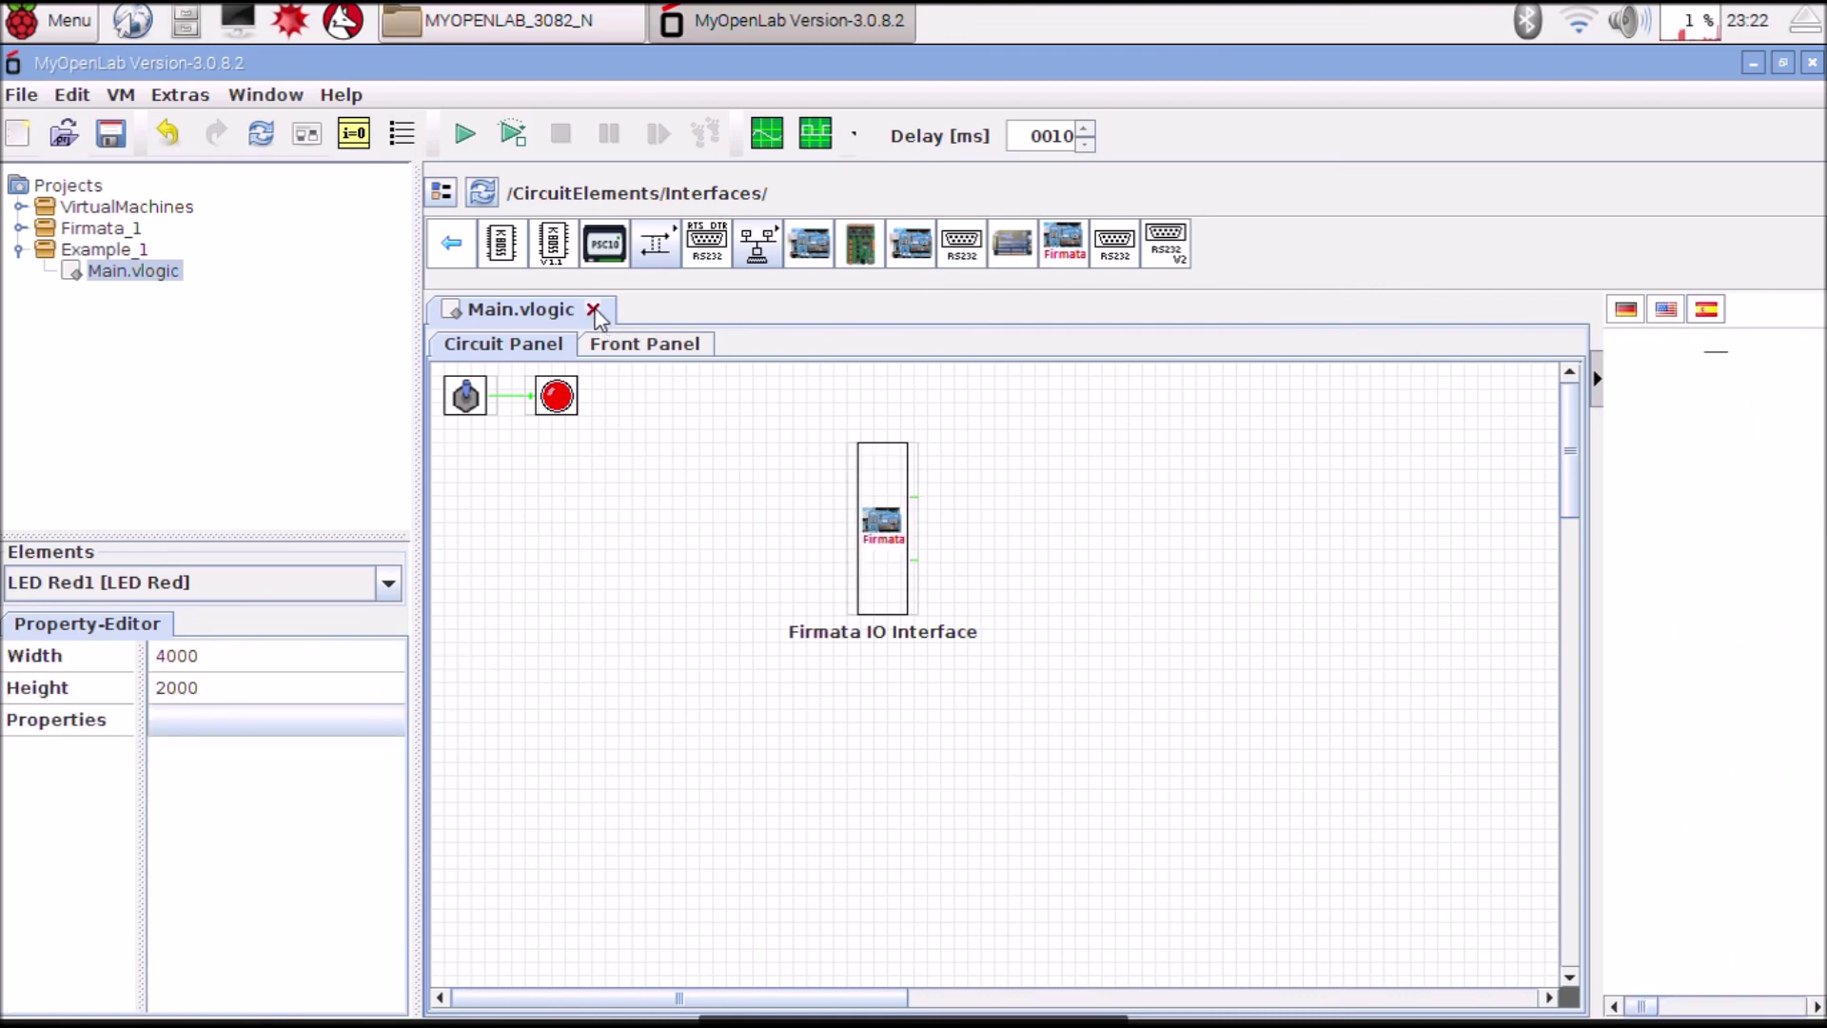
pyautogui.click(594, 310)
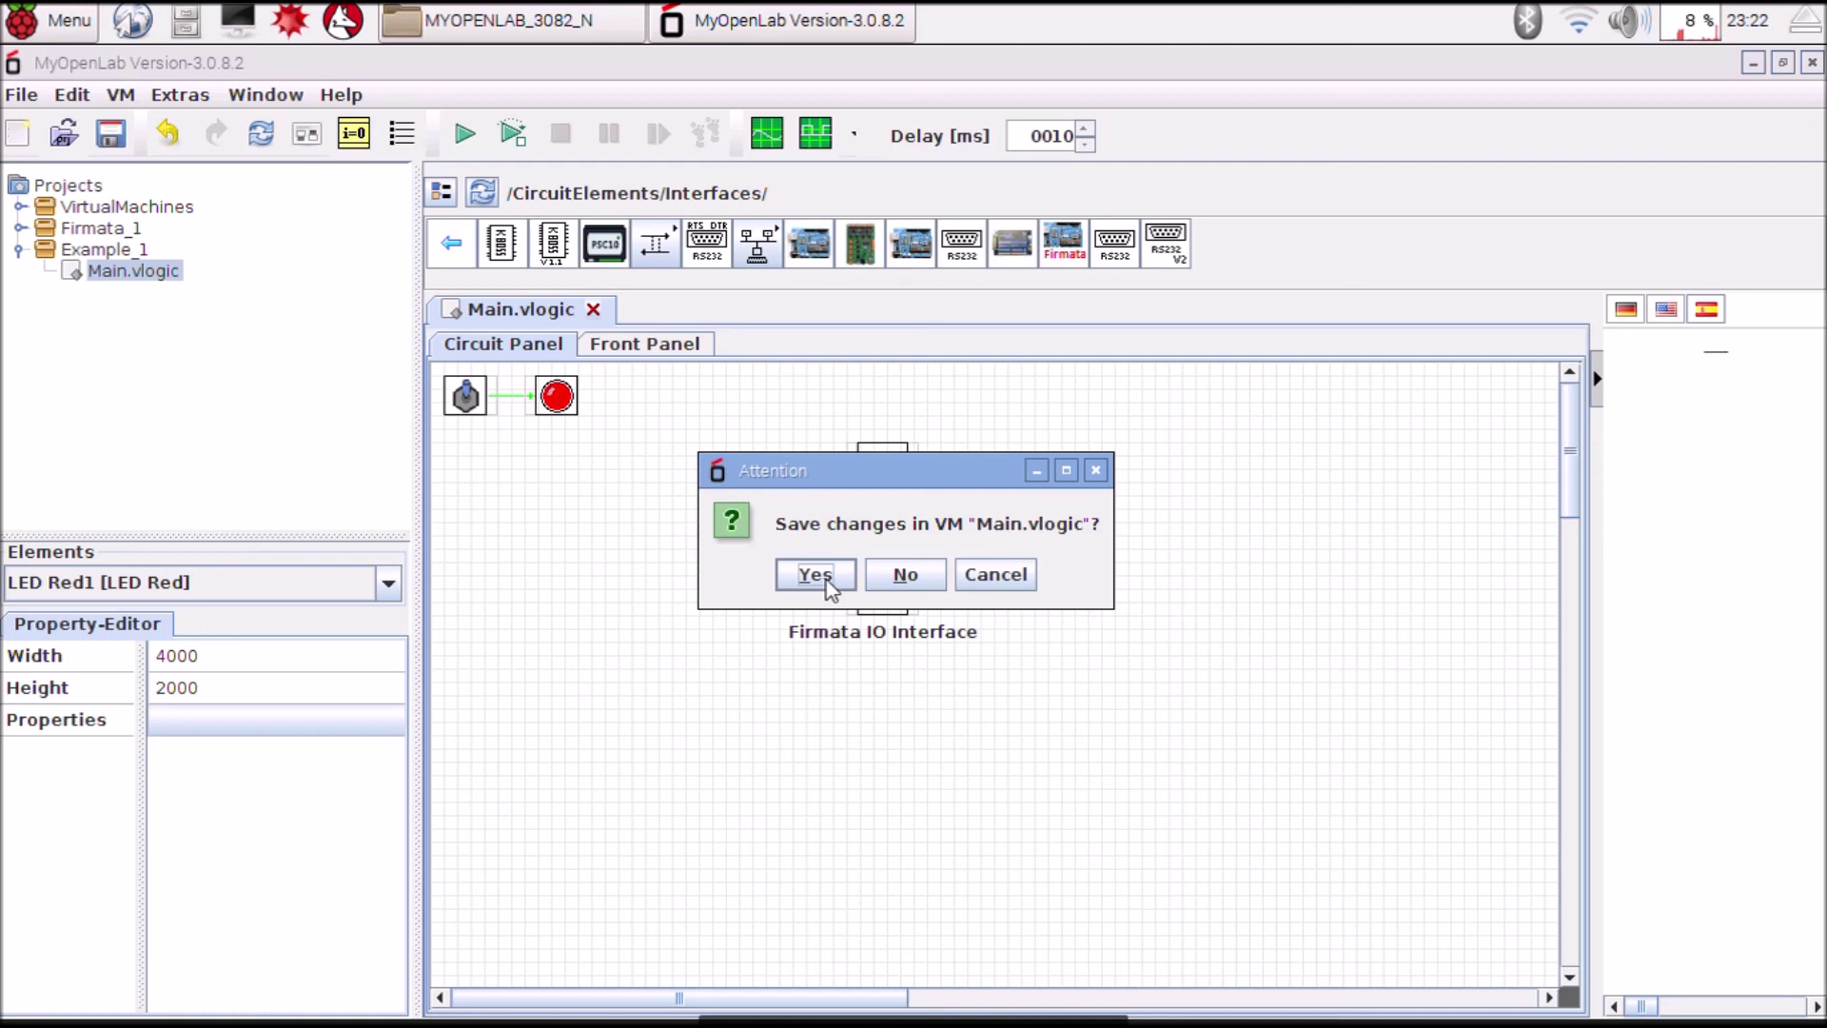
pyautogui.click(899, 575)
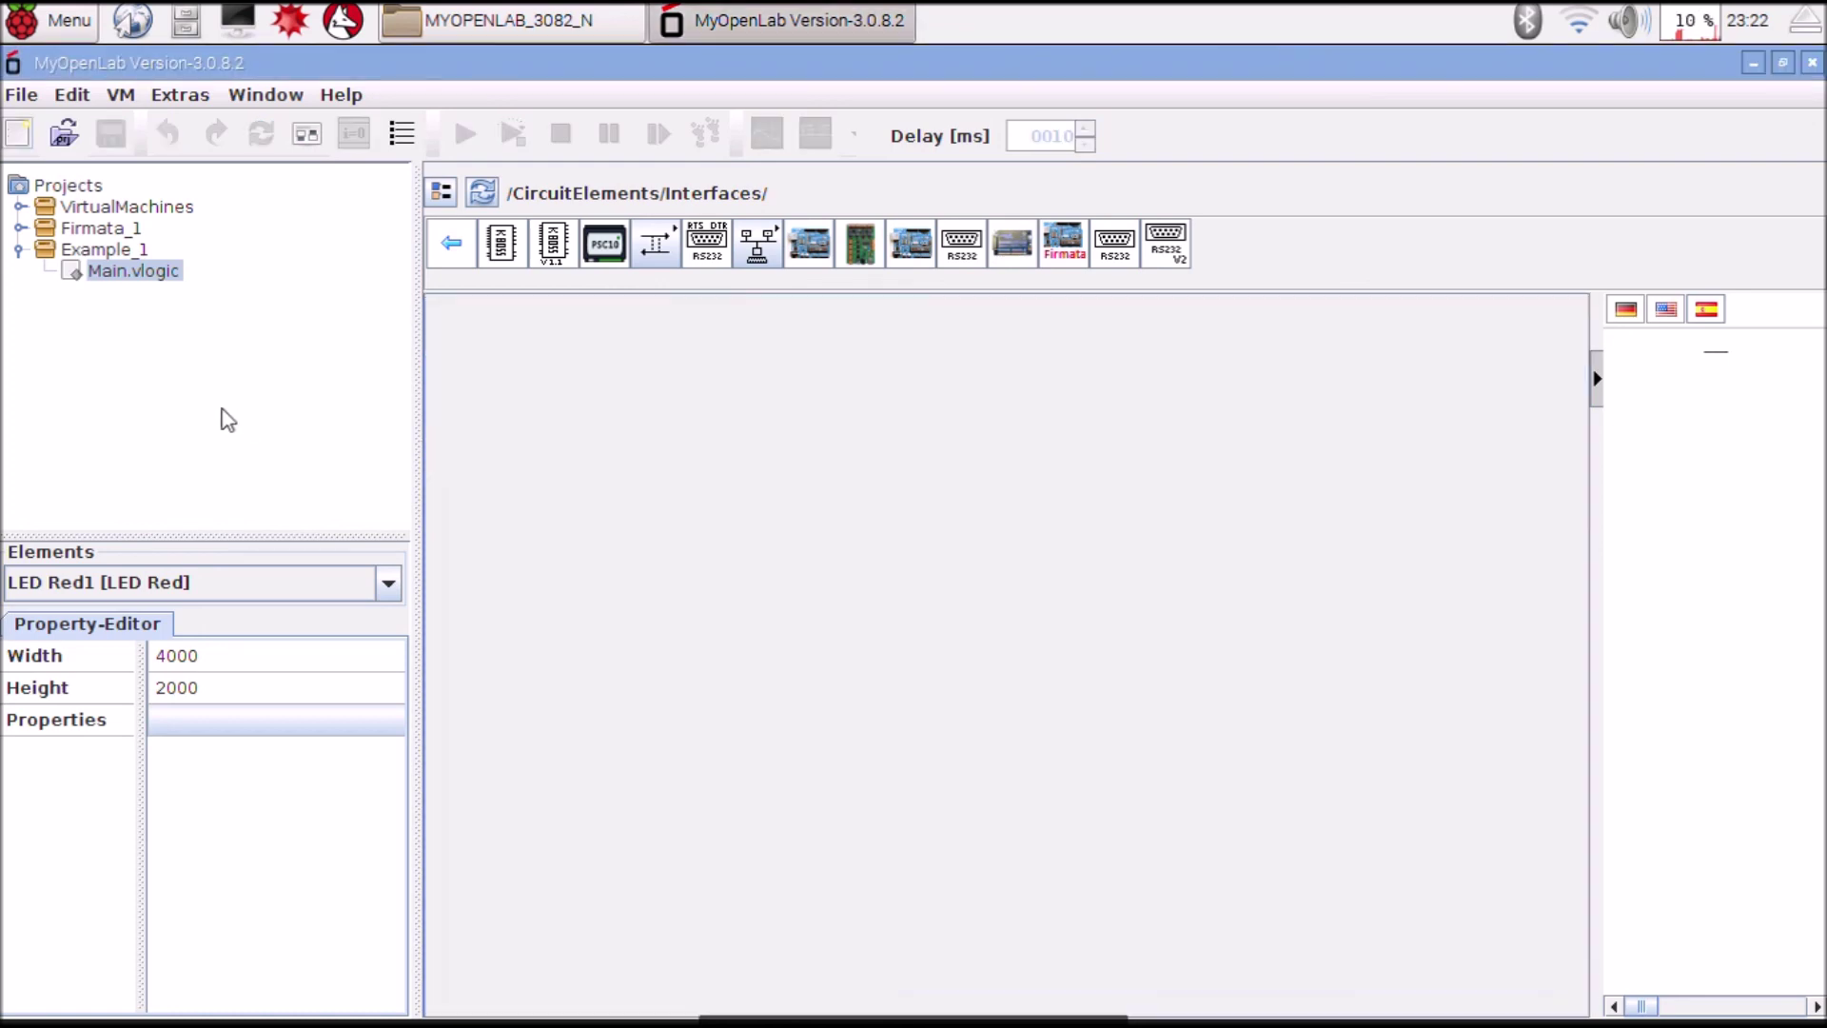
pyautogui.click(103, 229)
pyautogui.doubleClick(104, 232)
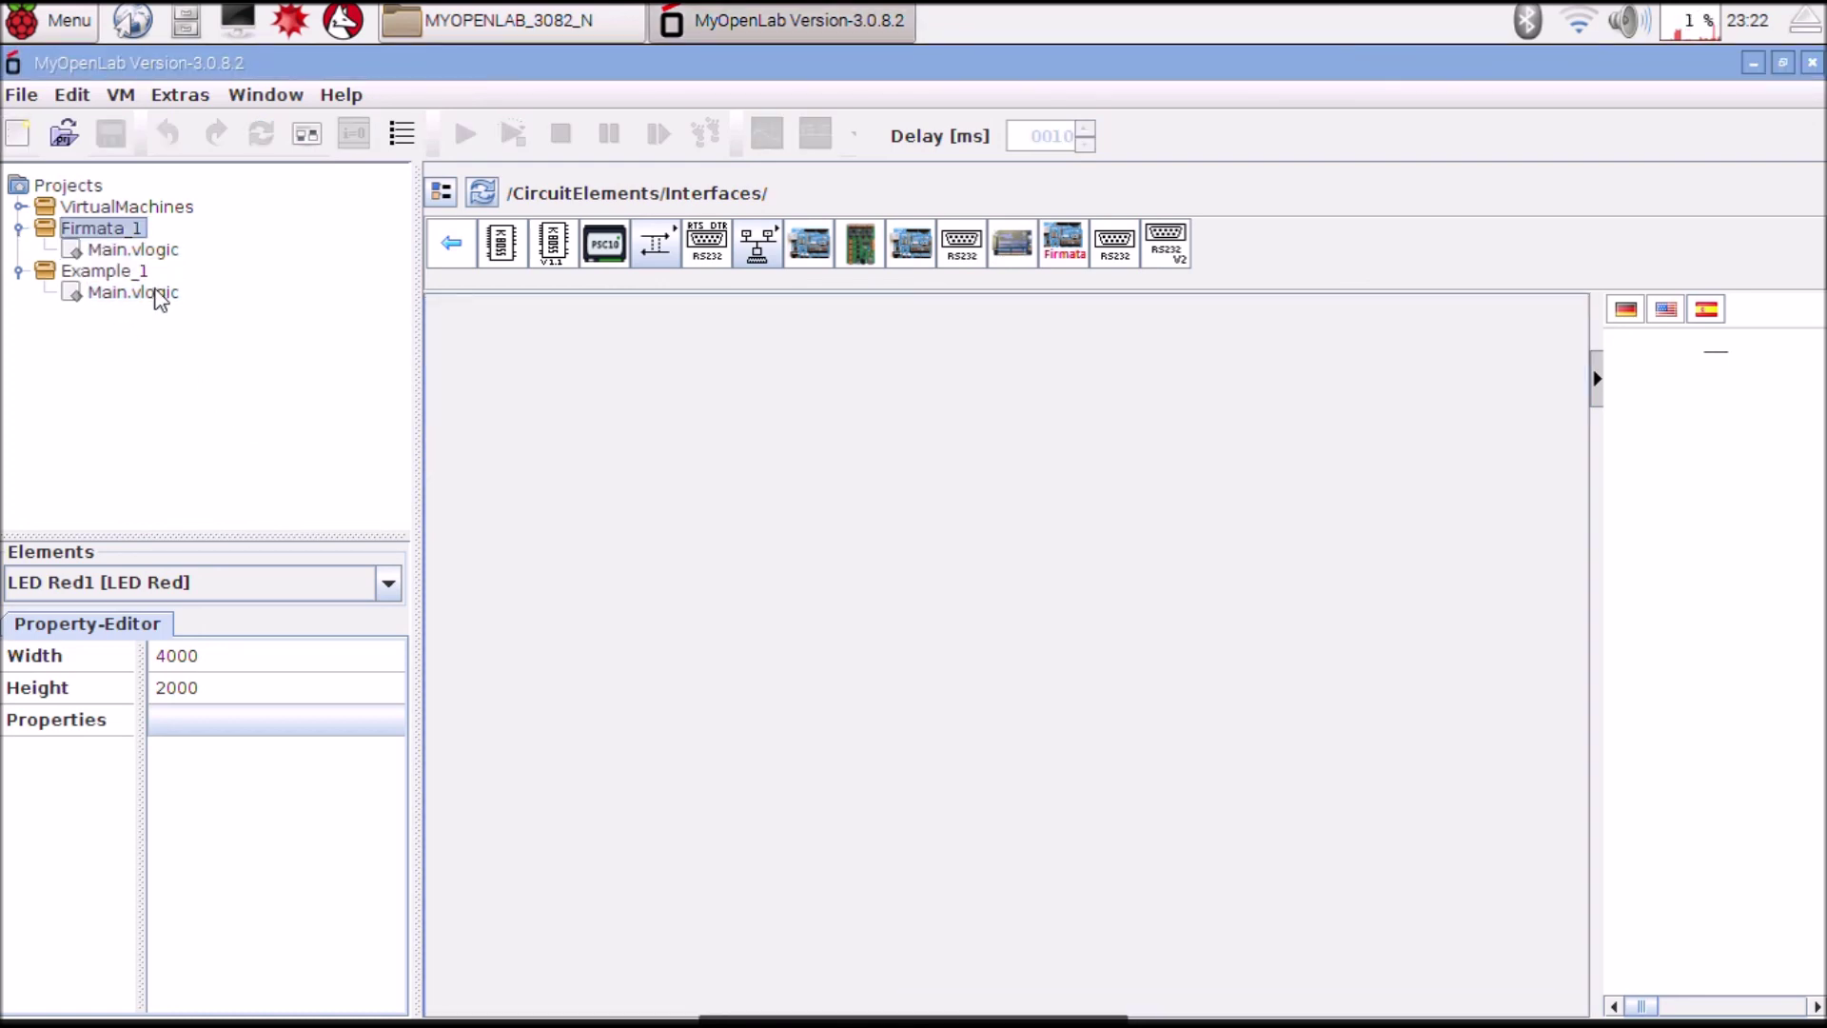
# Step: Open Firmata_1's Main.vlogic, review the Constant, Max Level and comparator blocks, and move LED Alarma beside the comparator
pyautogui.doubleClick(116, 247)
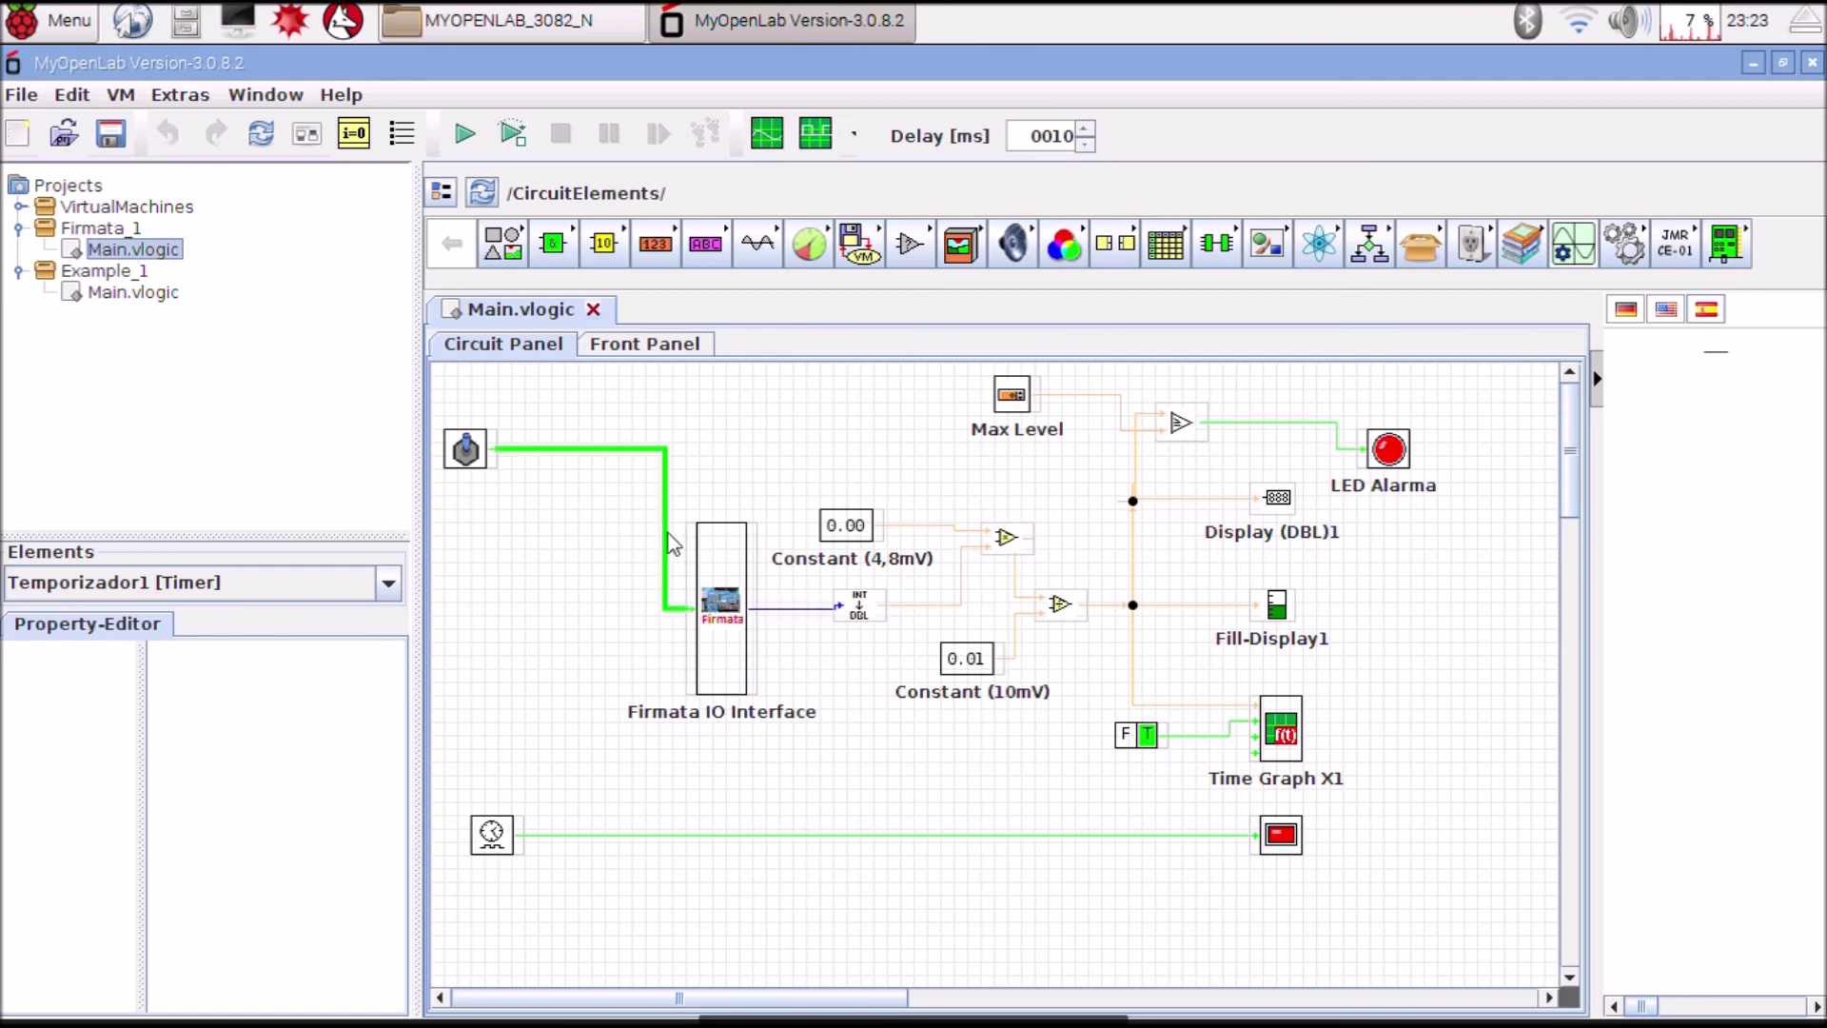
pyautogui.click(854, 526)
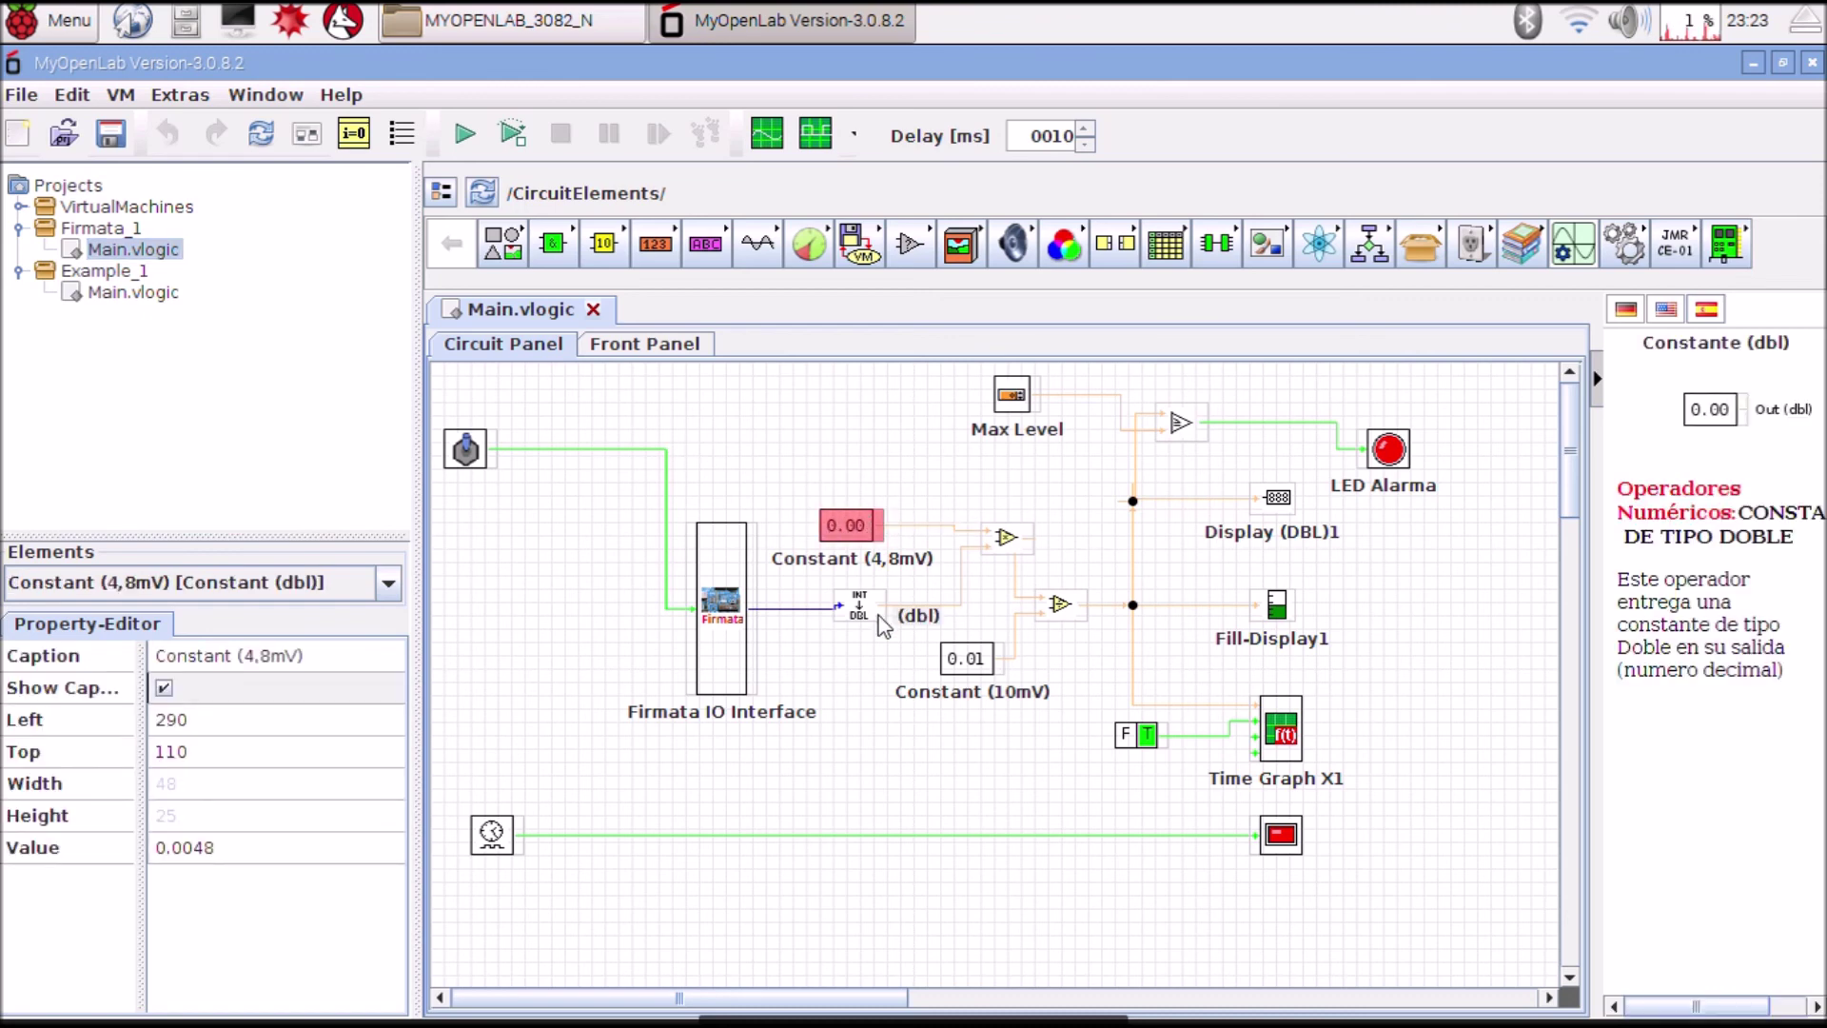
pyautogui.click(1012, 404)
pyautogui.click(1181, 425)
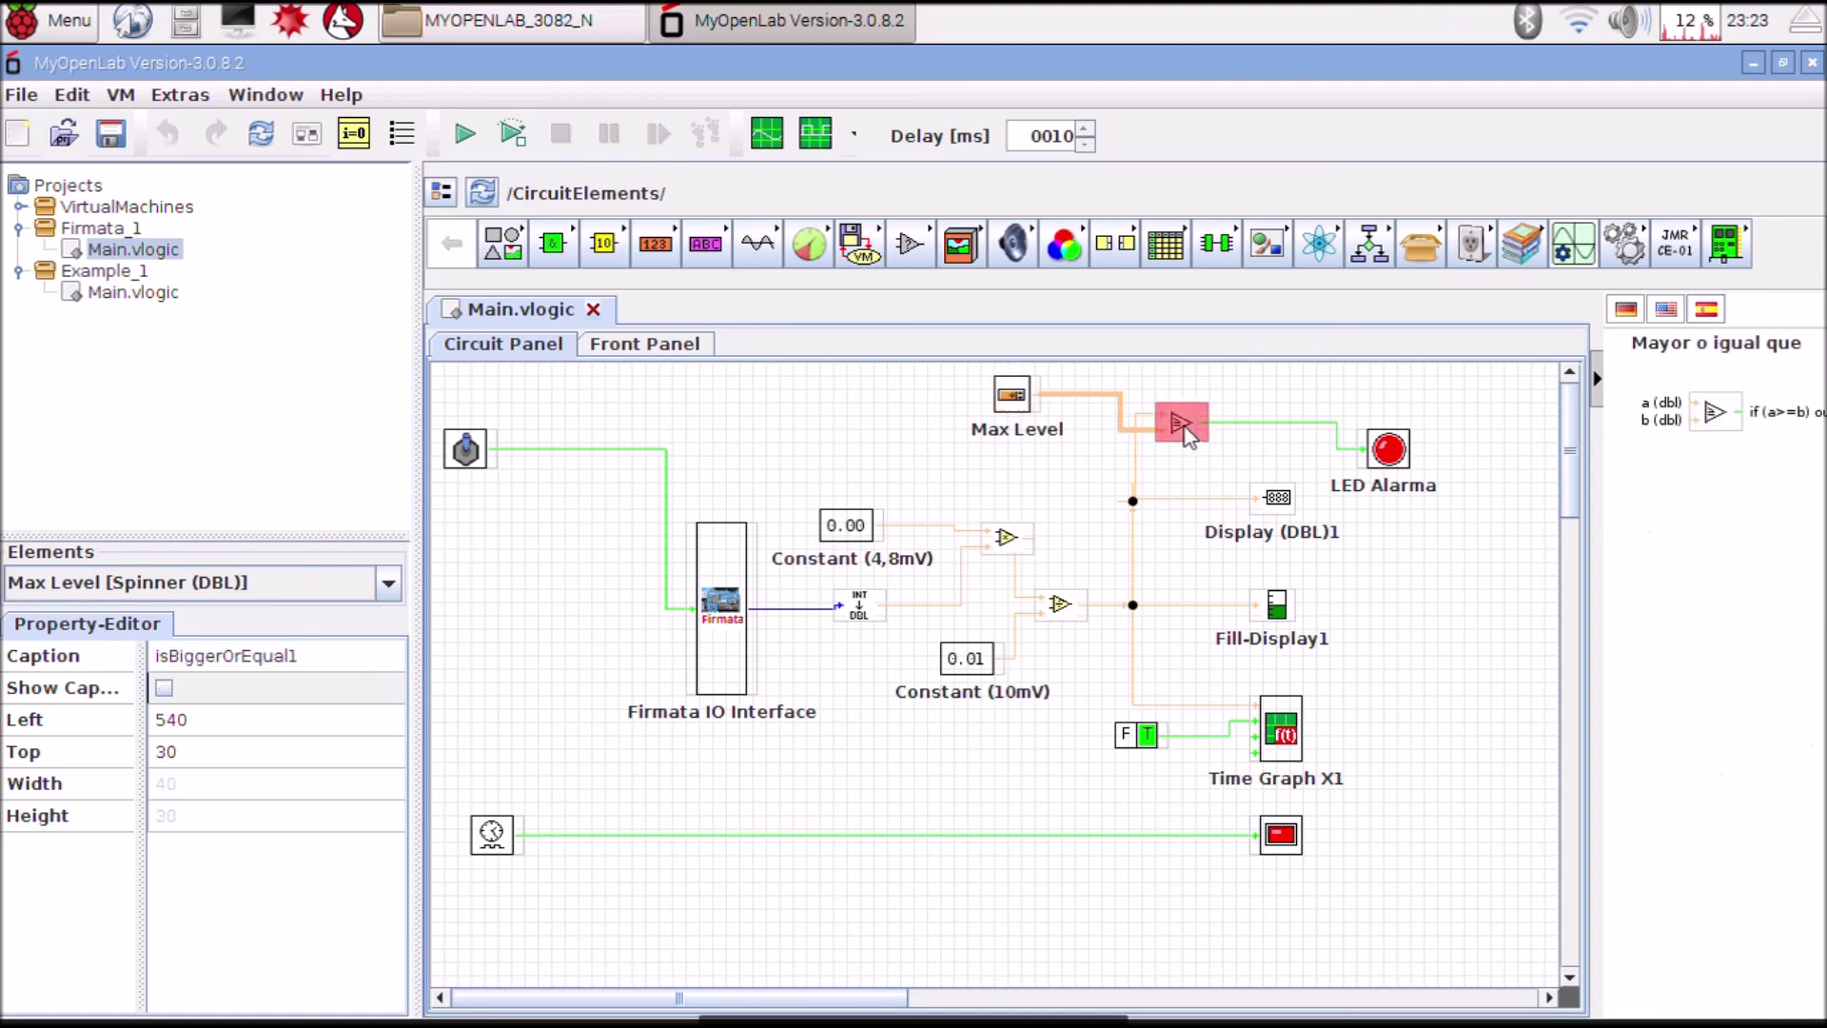
pyautogui.click(1391, 456)
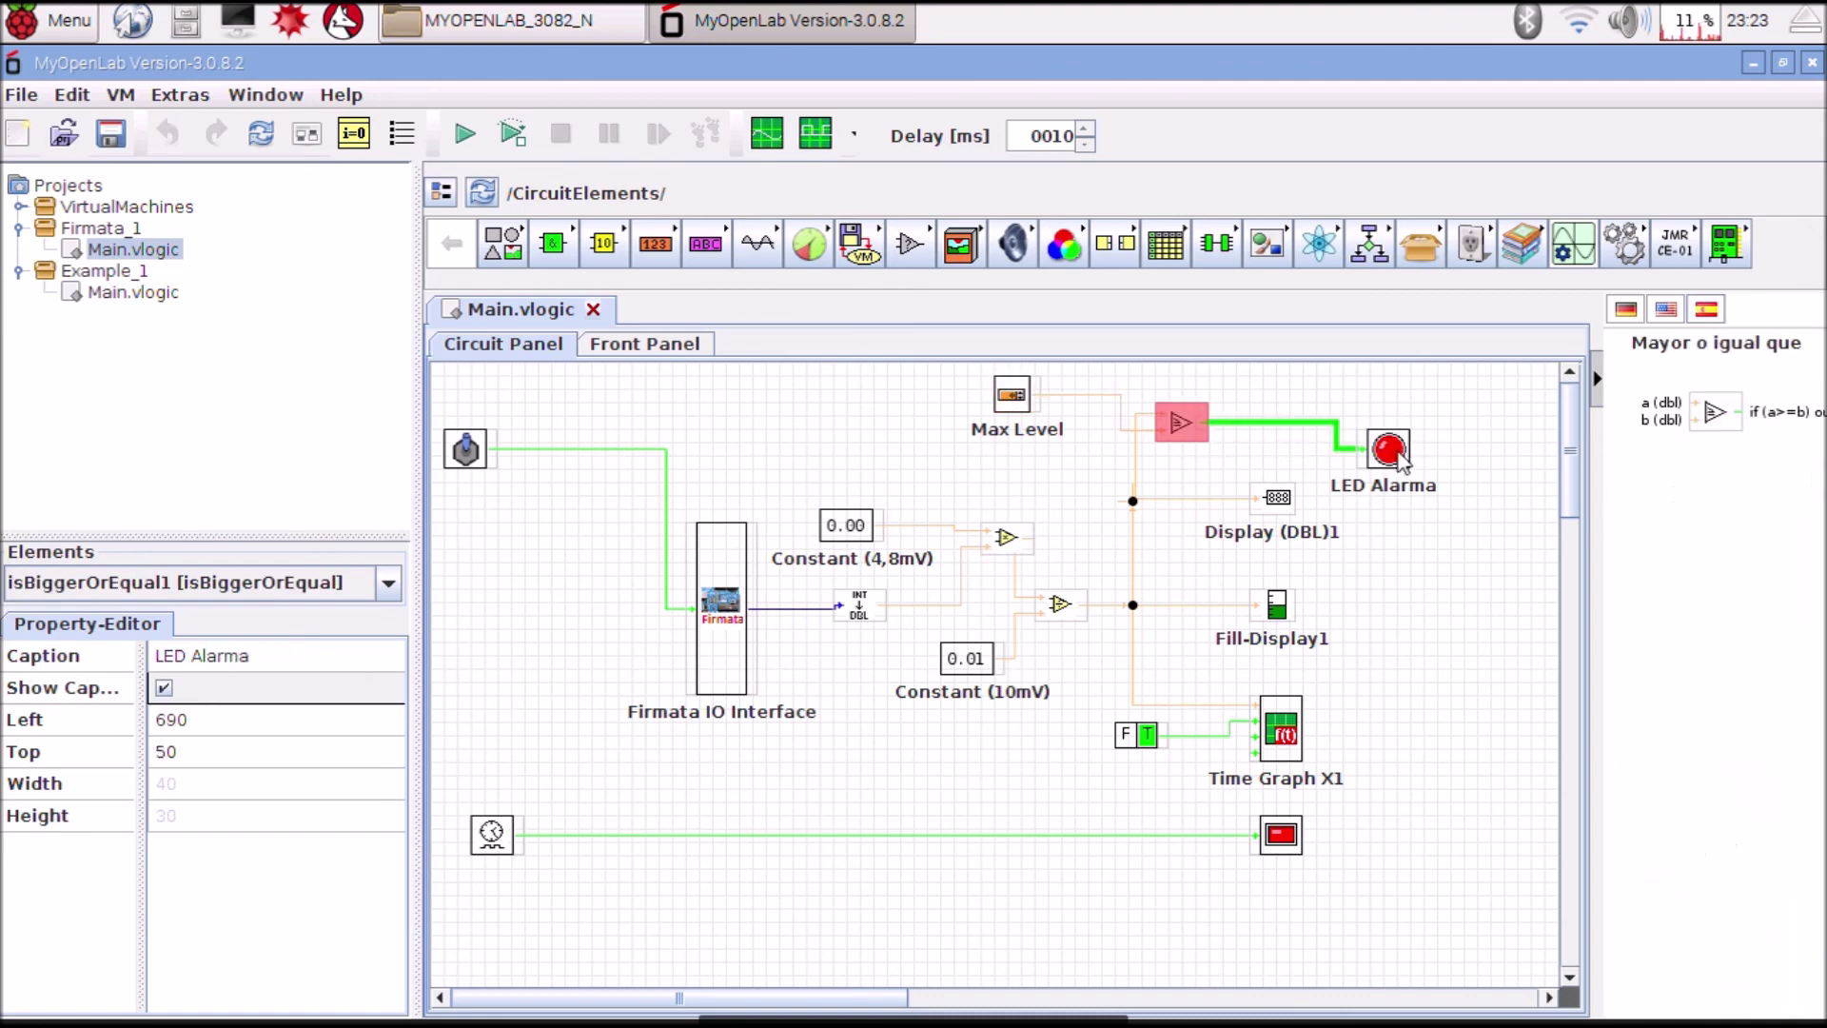
pyautogui.moveTo(1383, 420); pyautogui.dragTo(1388, 425)
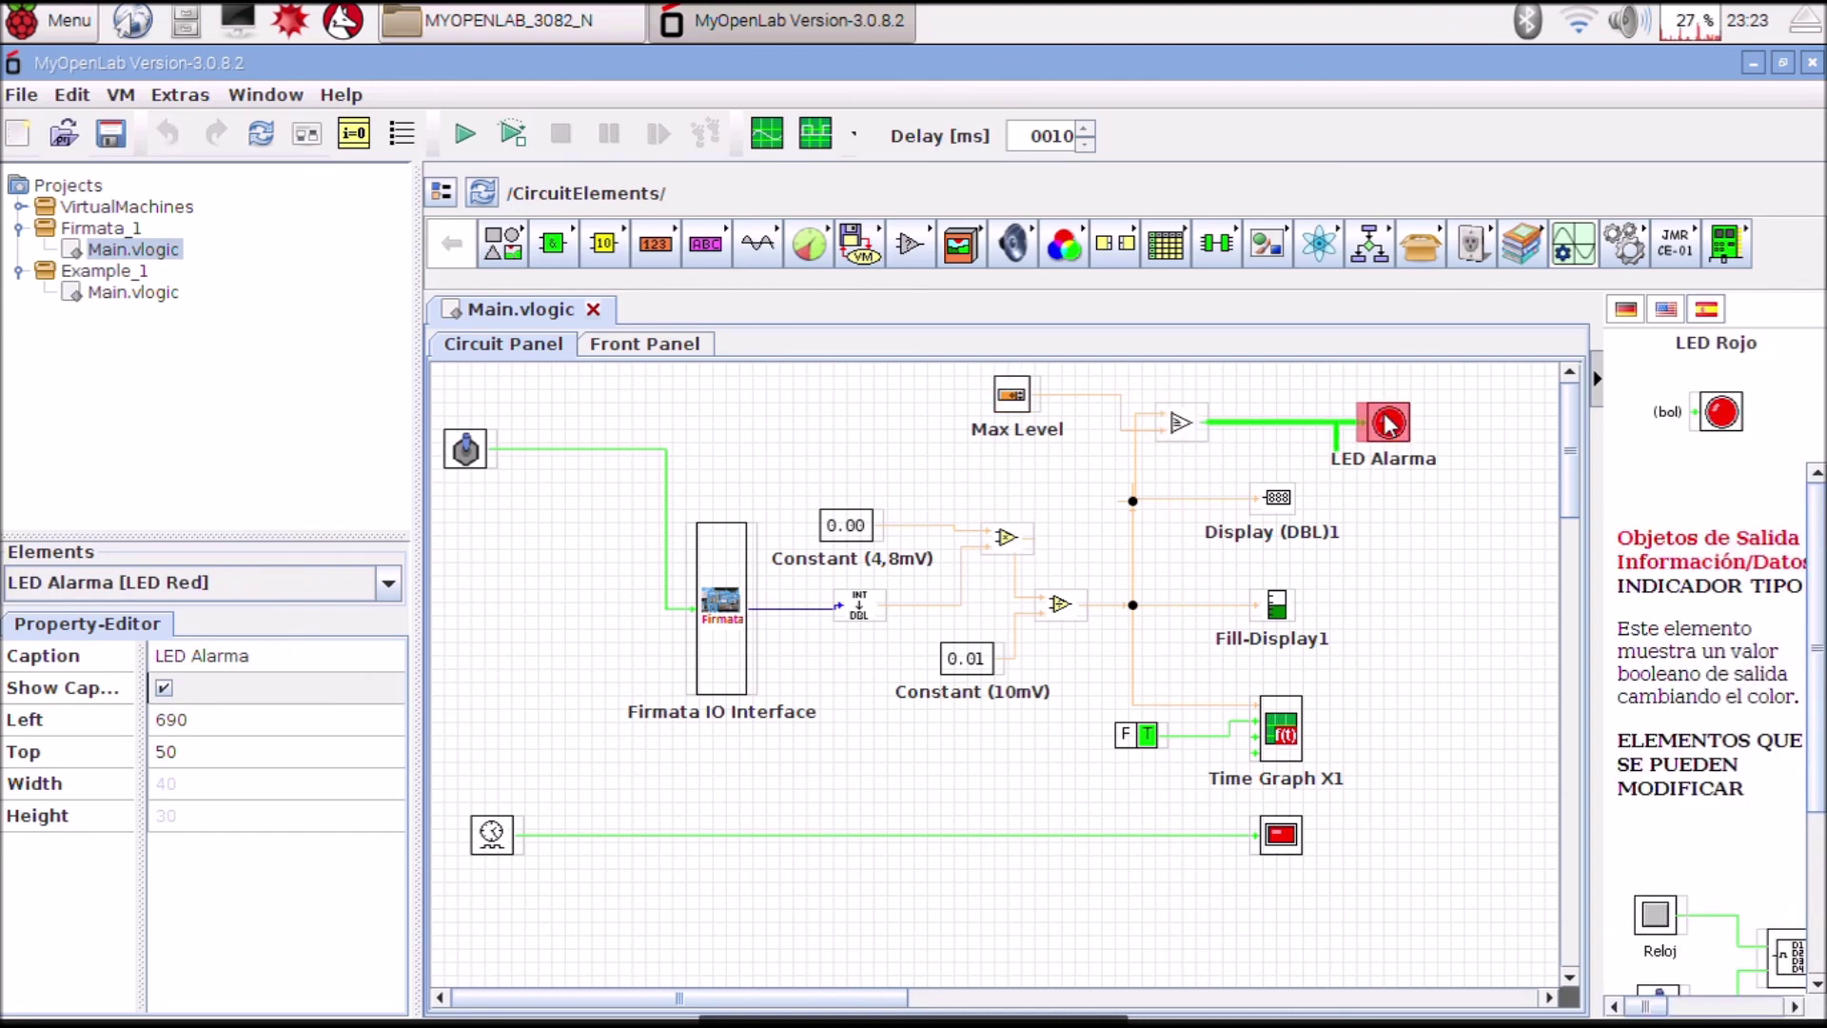
pyautogui.click(1419, 540)
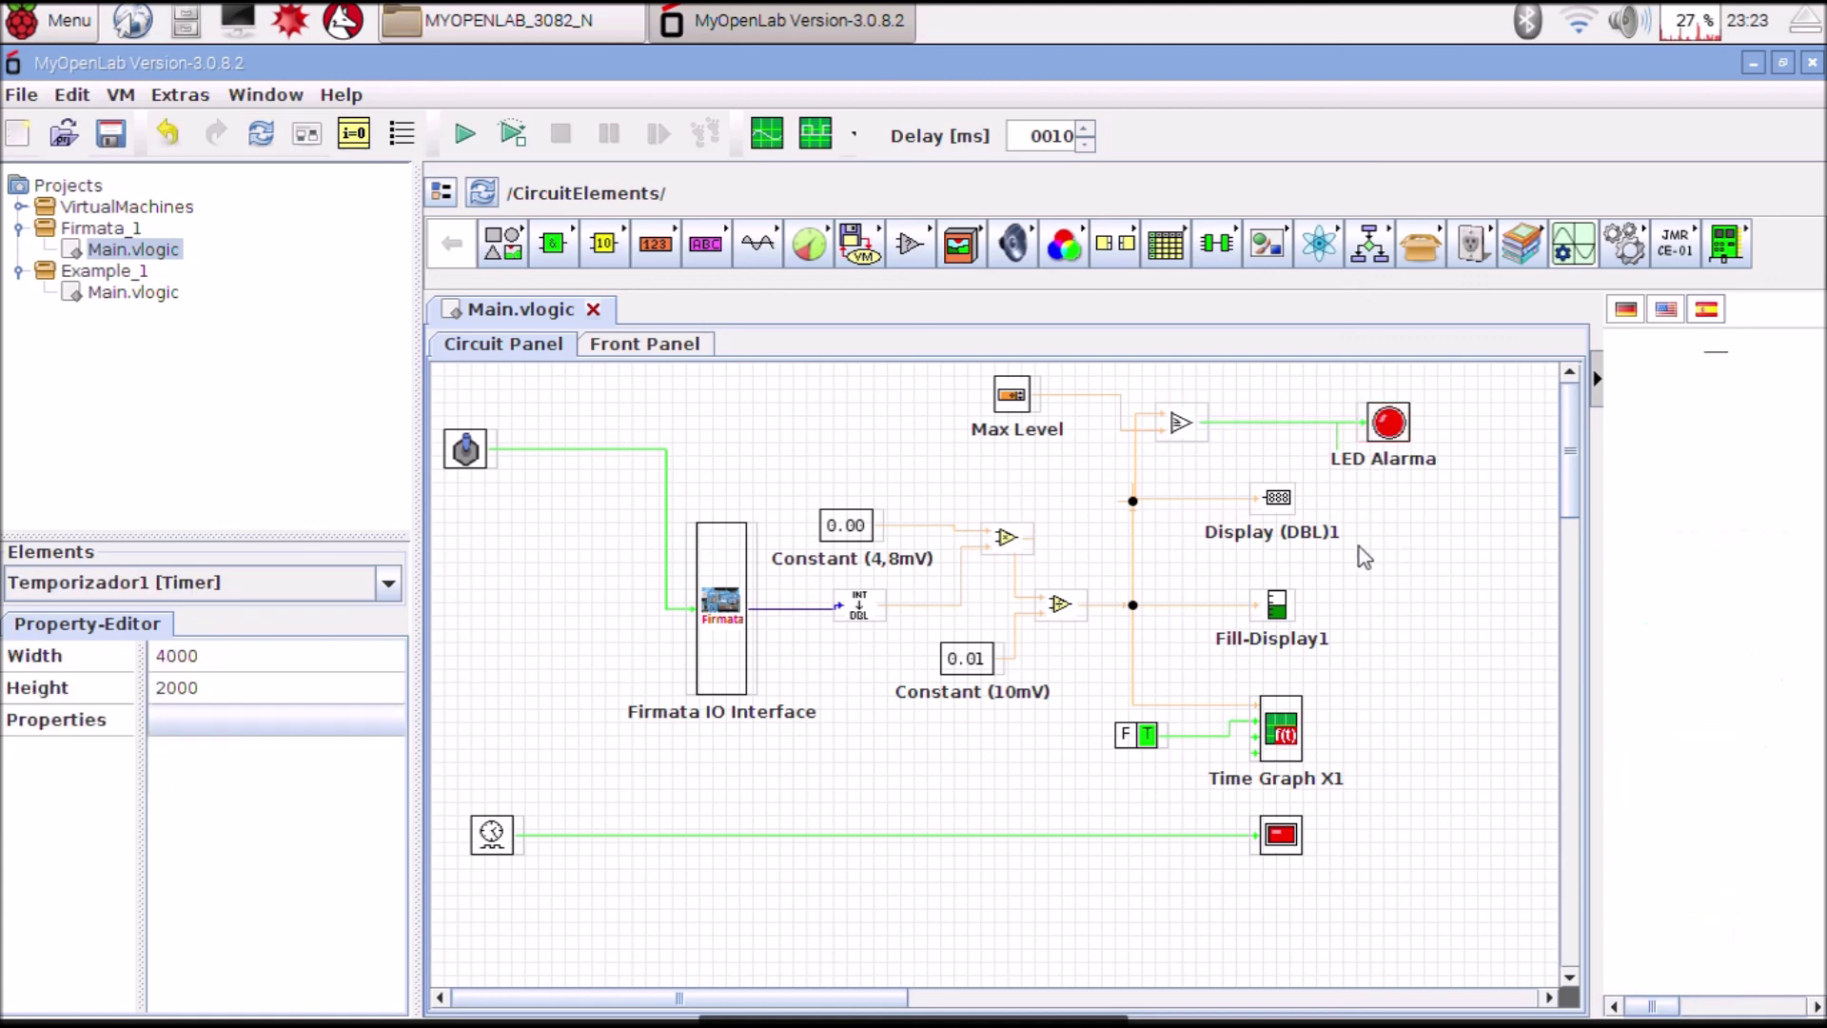
# Step: Review Fill-Display1 and Time Graph X1 settings, including the 1000 Delay, then show the front panel
pyautogui.click(1278, 609)
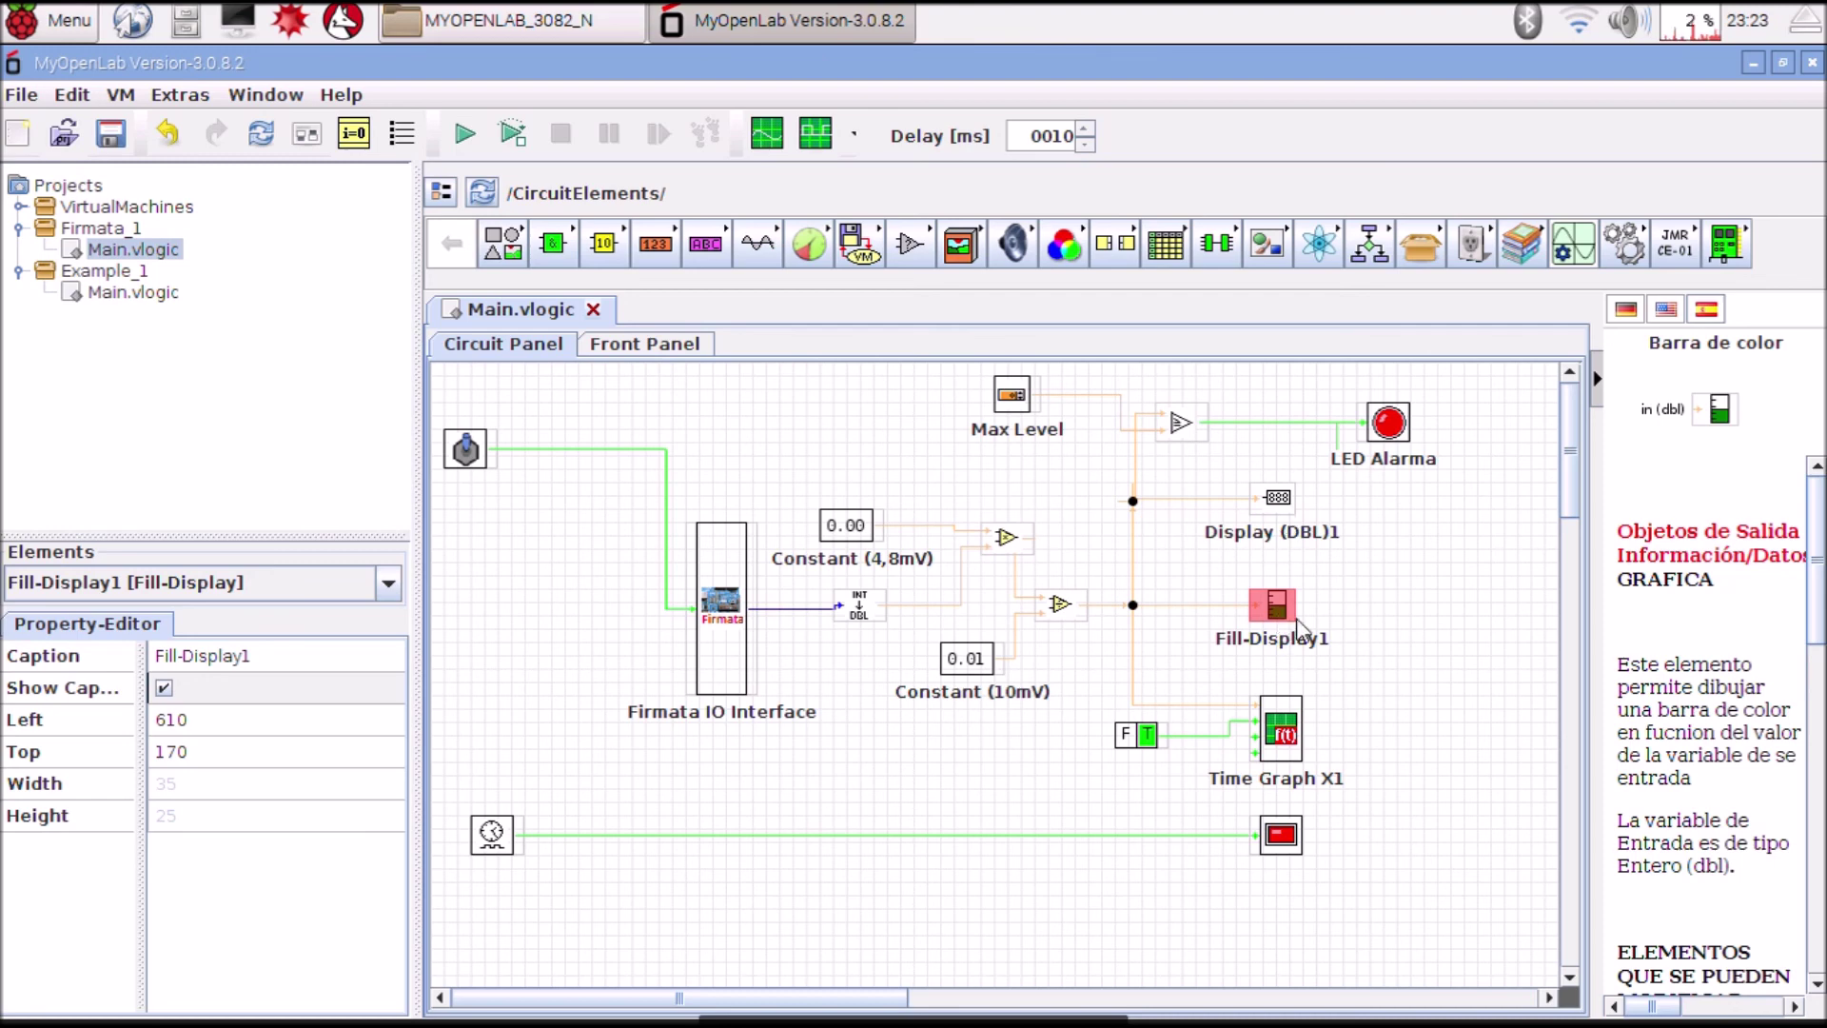
pyautogui.click(1288, 741)
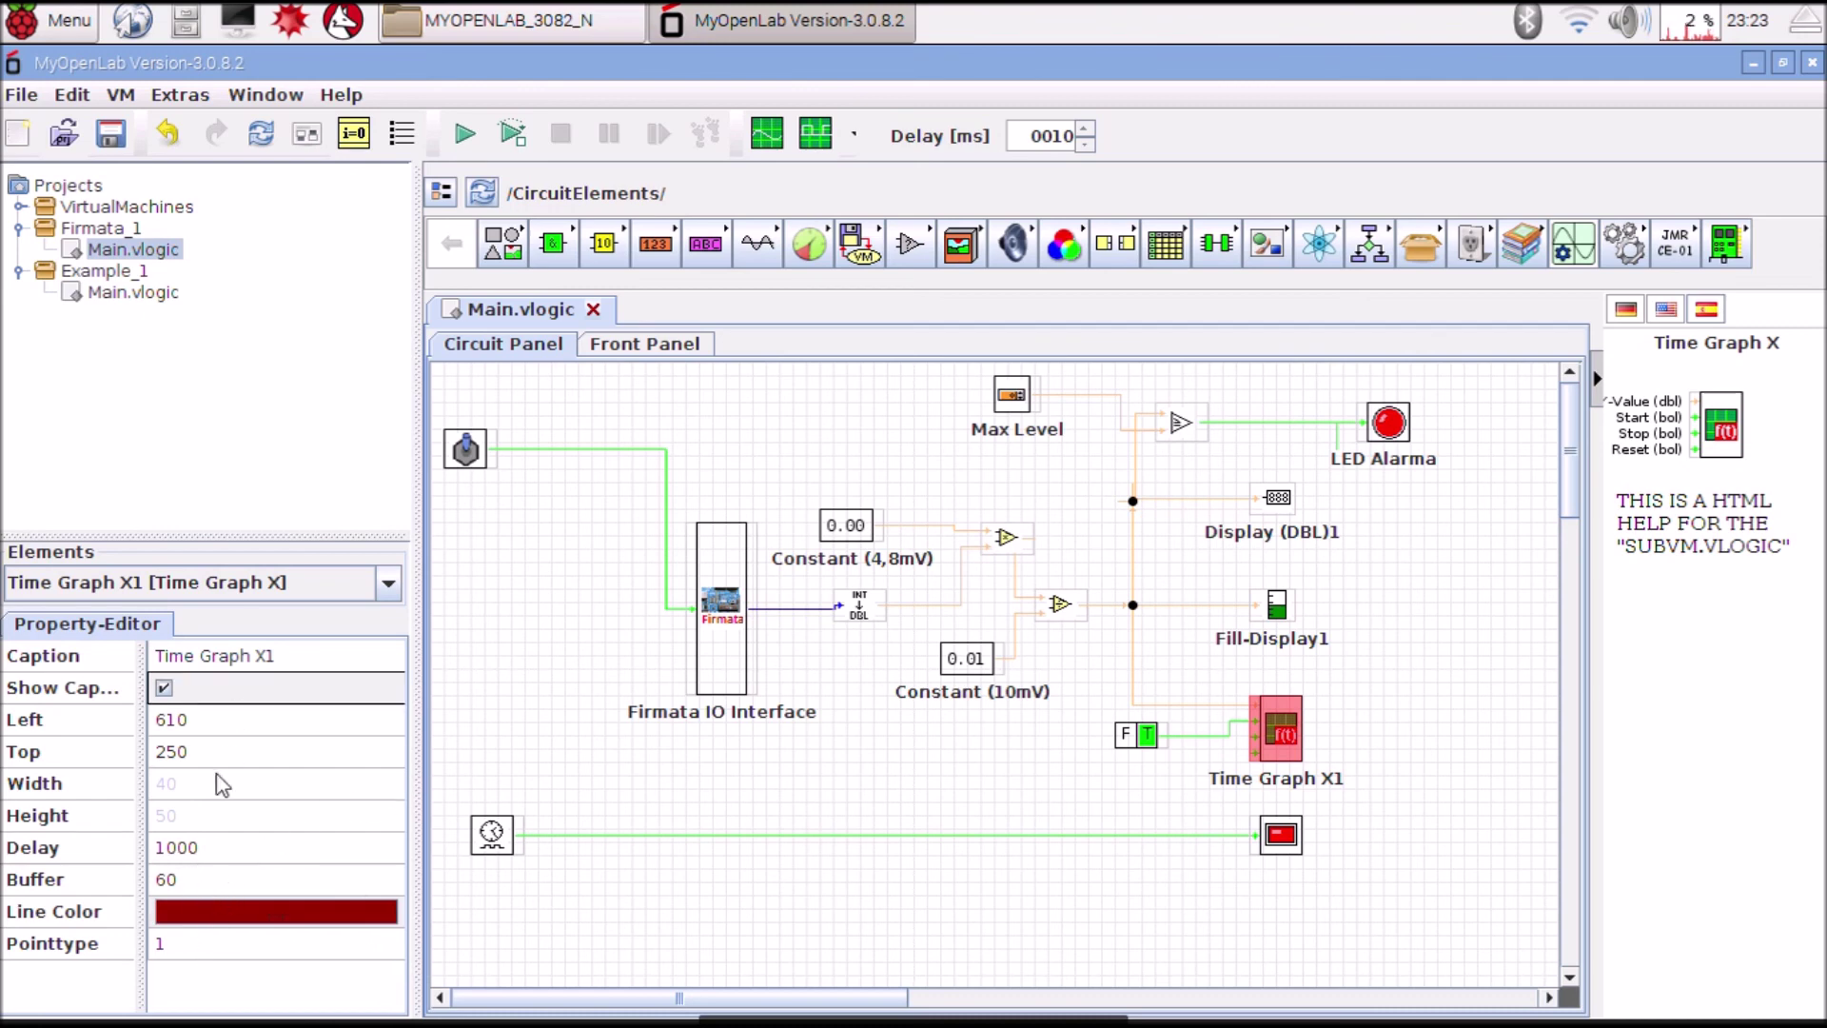
pyautogui.click(233, 847)
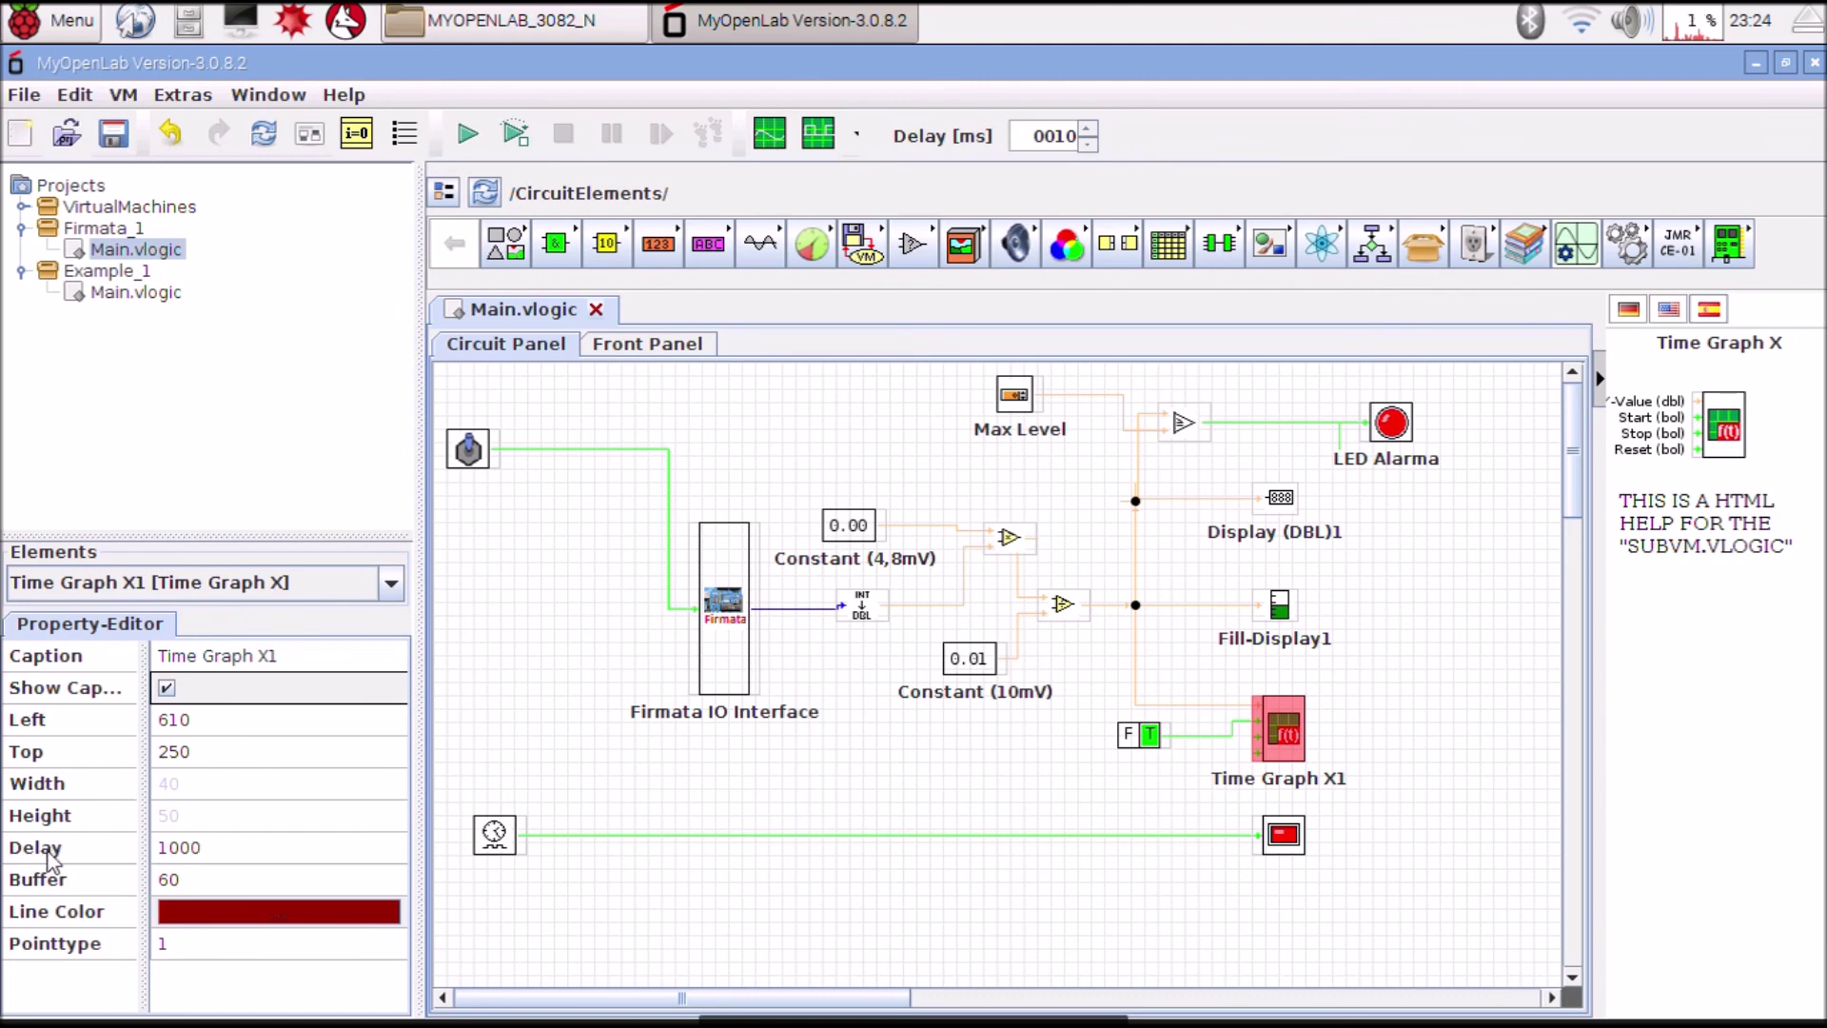
pyautogui.doubleClick(209, 856)
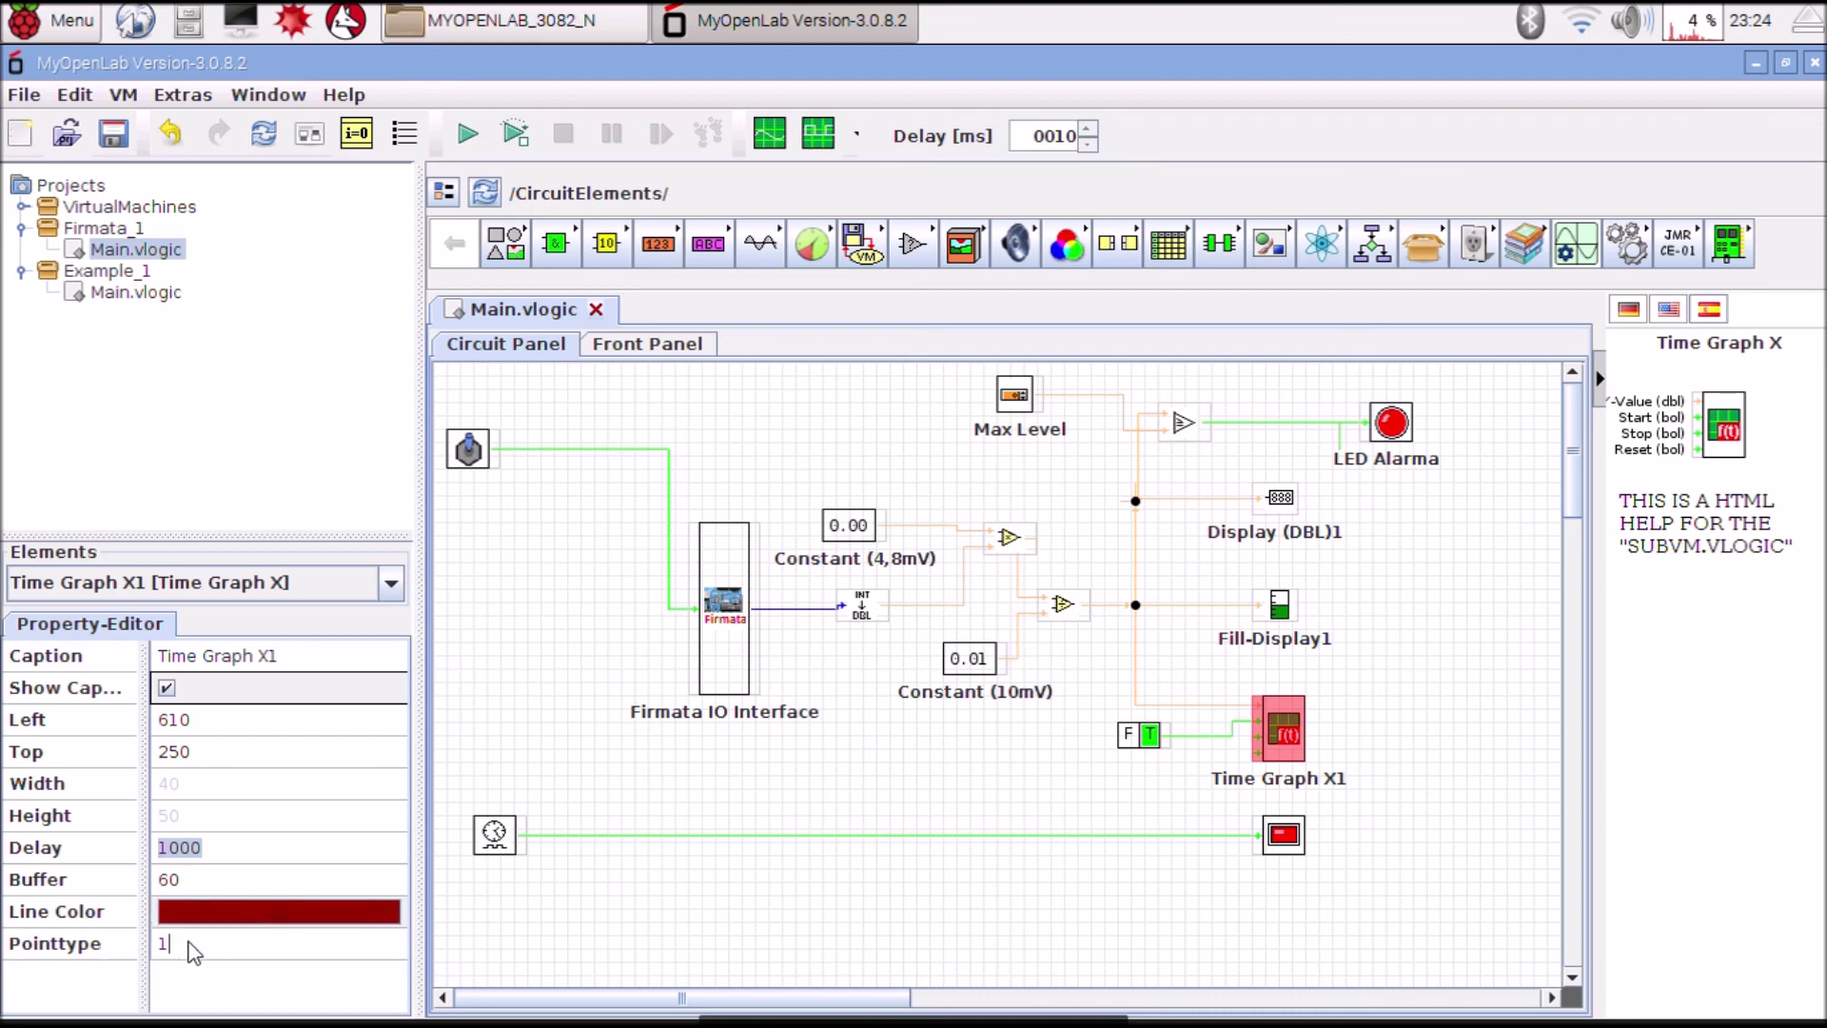
pyautogui.click(982, 885)
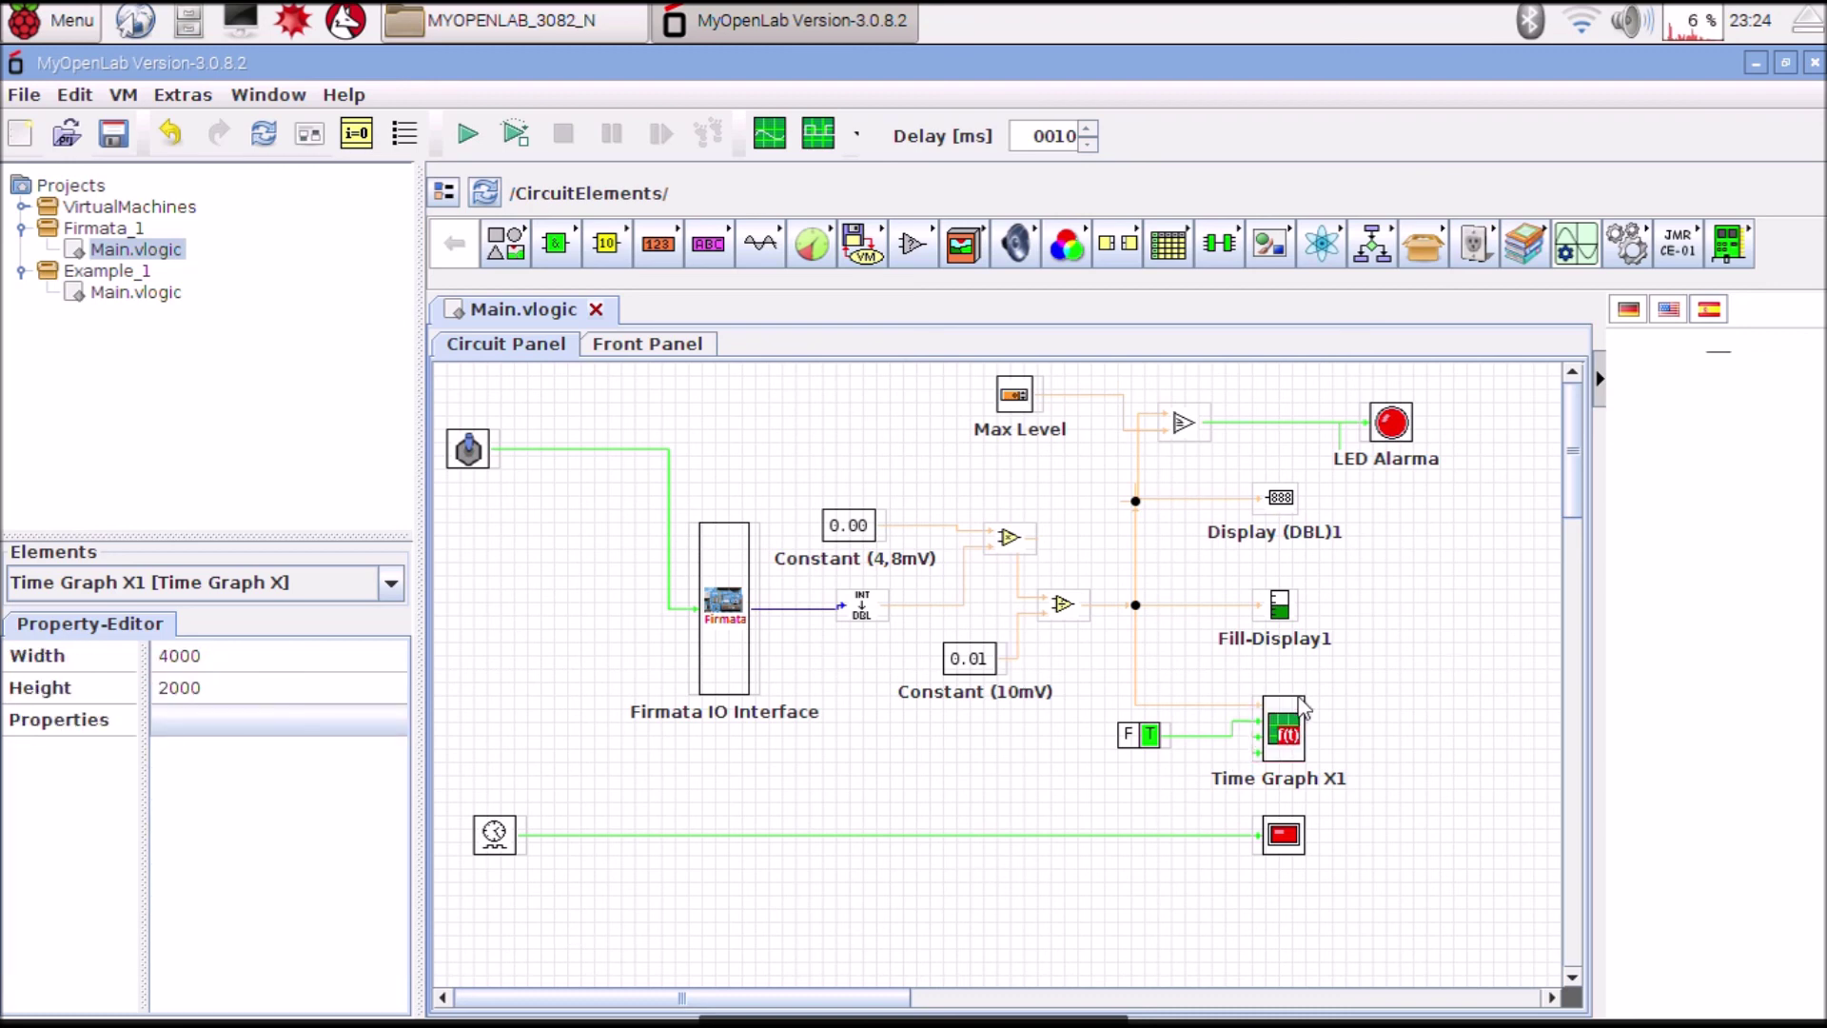
pyautogui.click(637, 345)
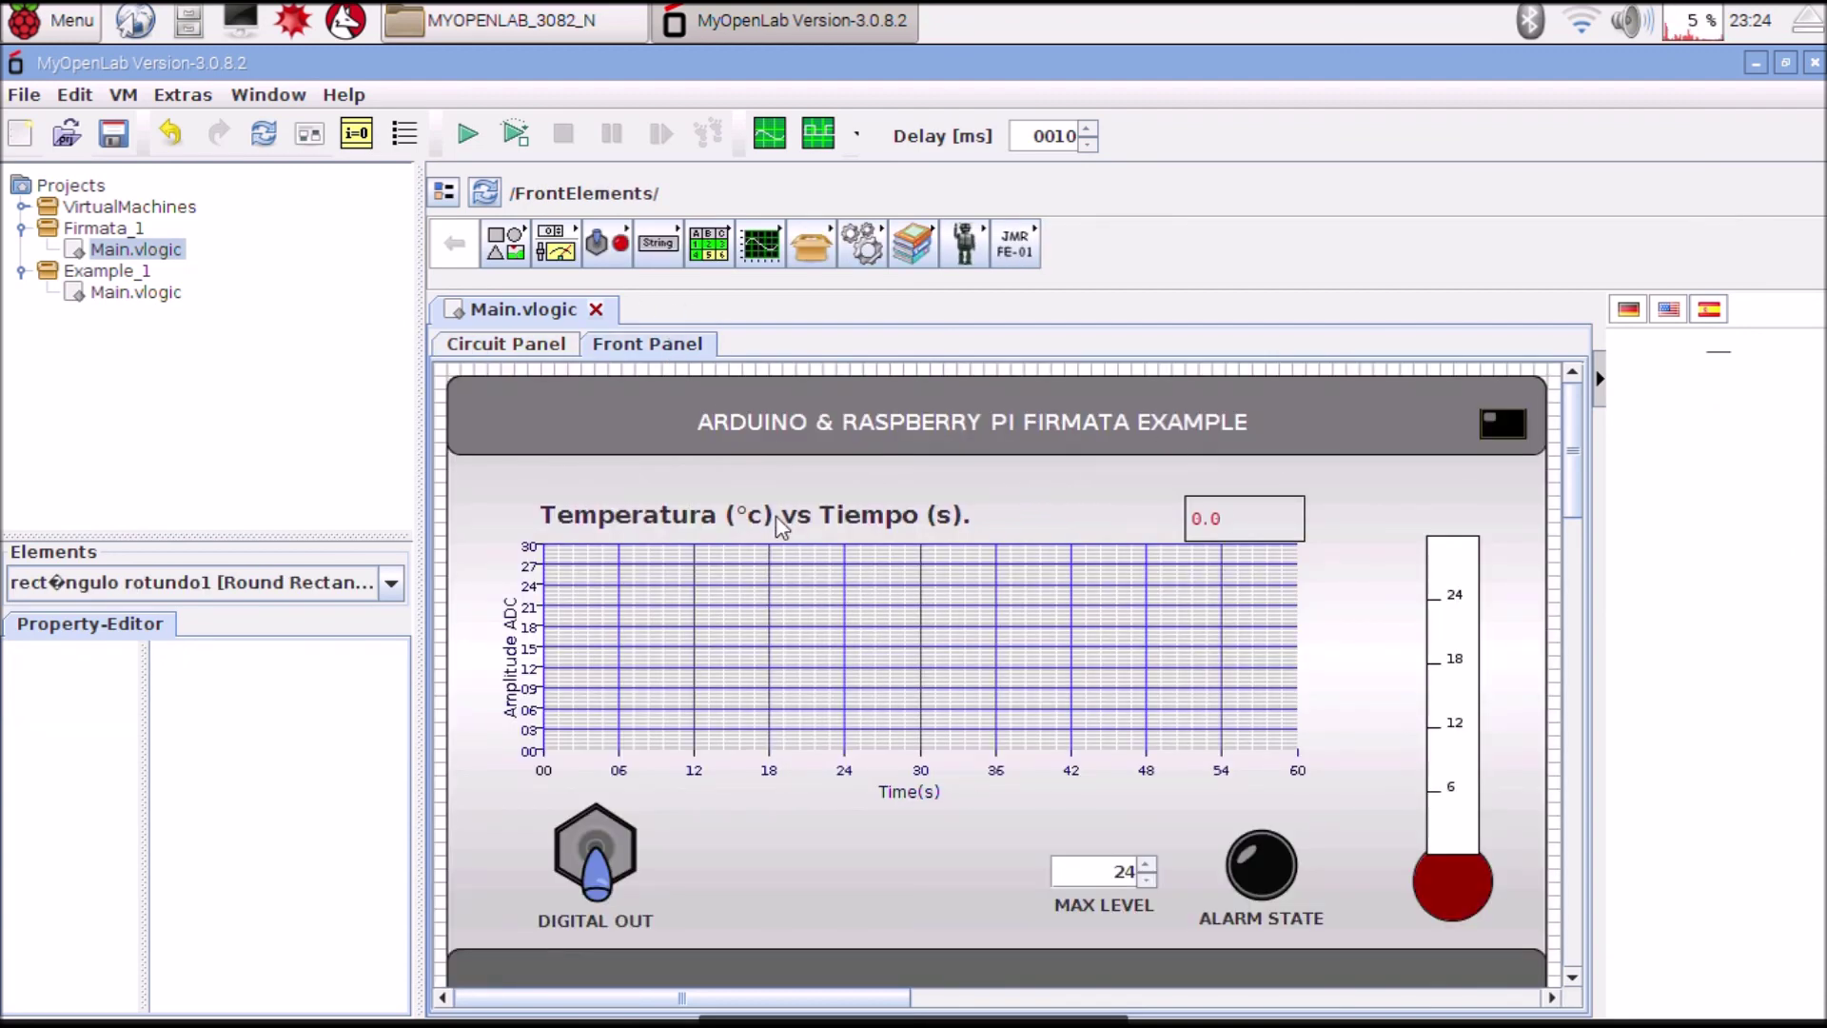
pyautogui.click(695, 522)
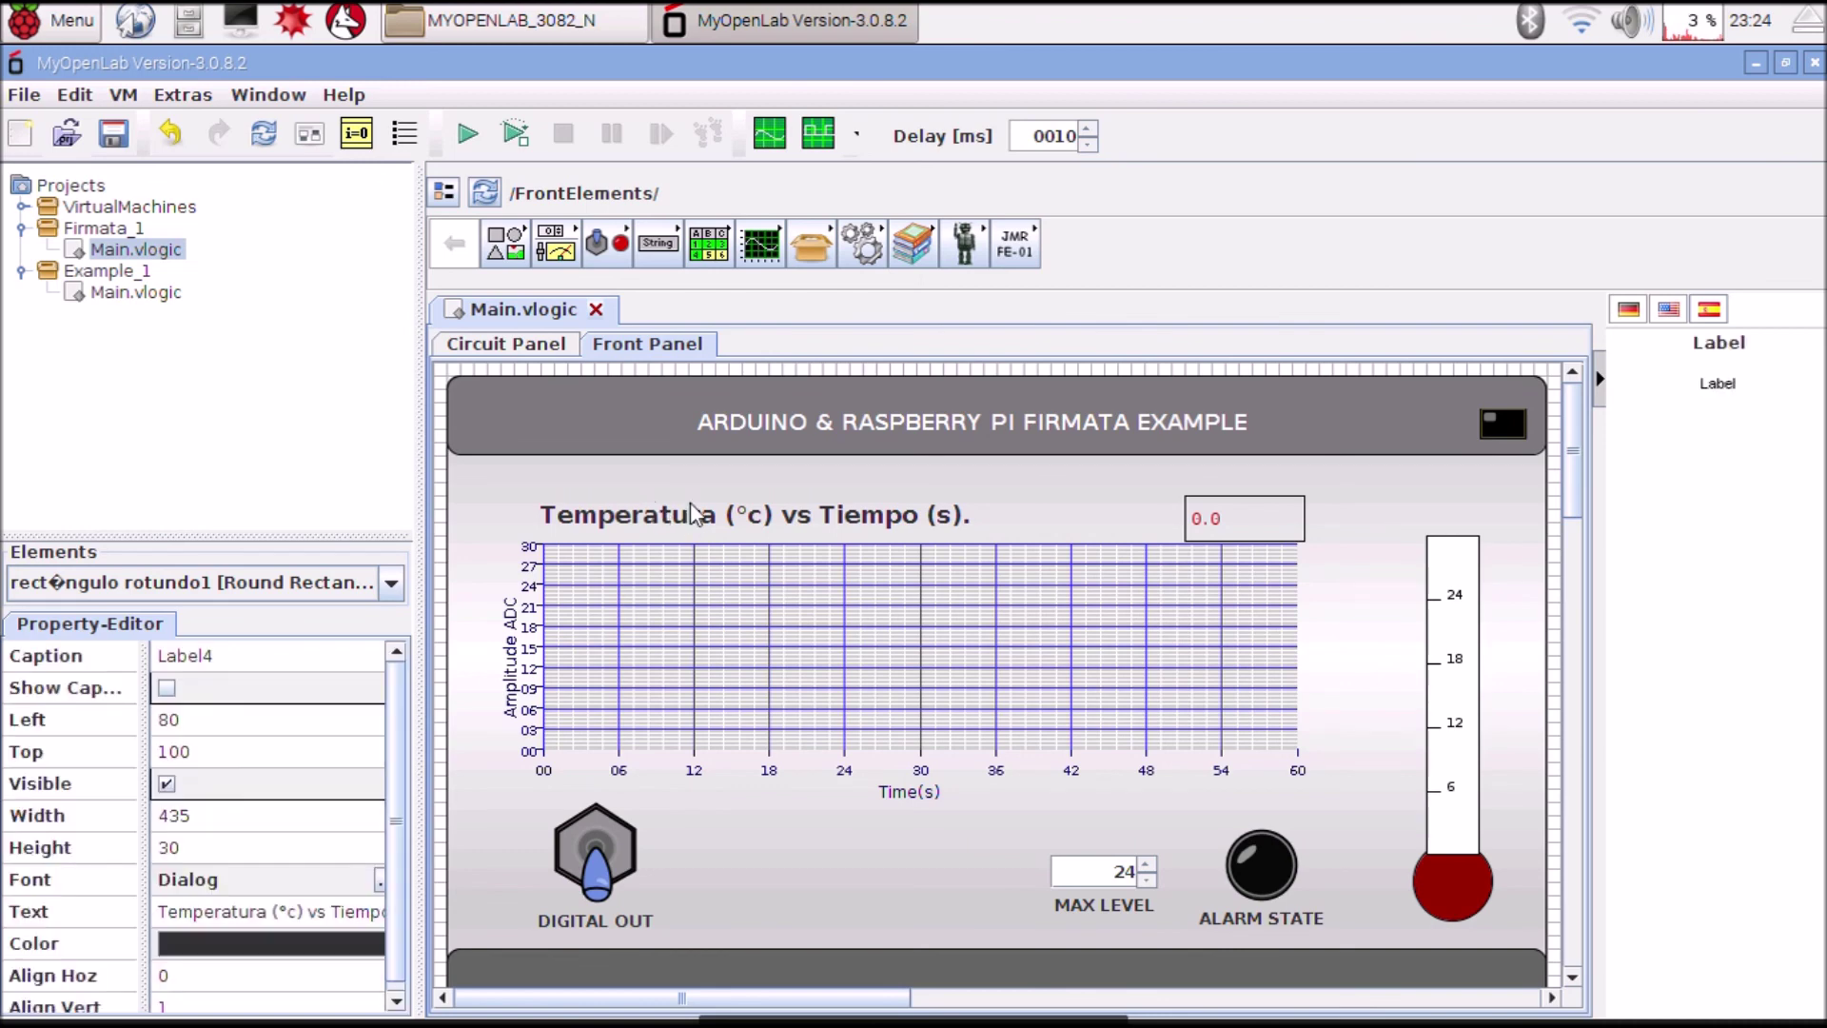
pyautogui.click(692, 666)
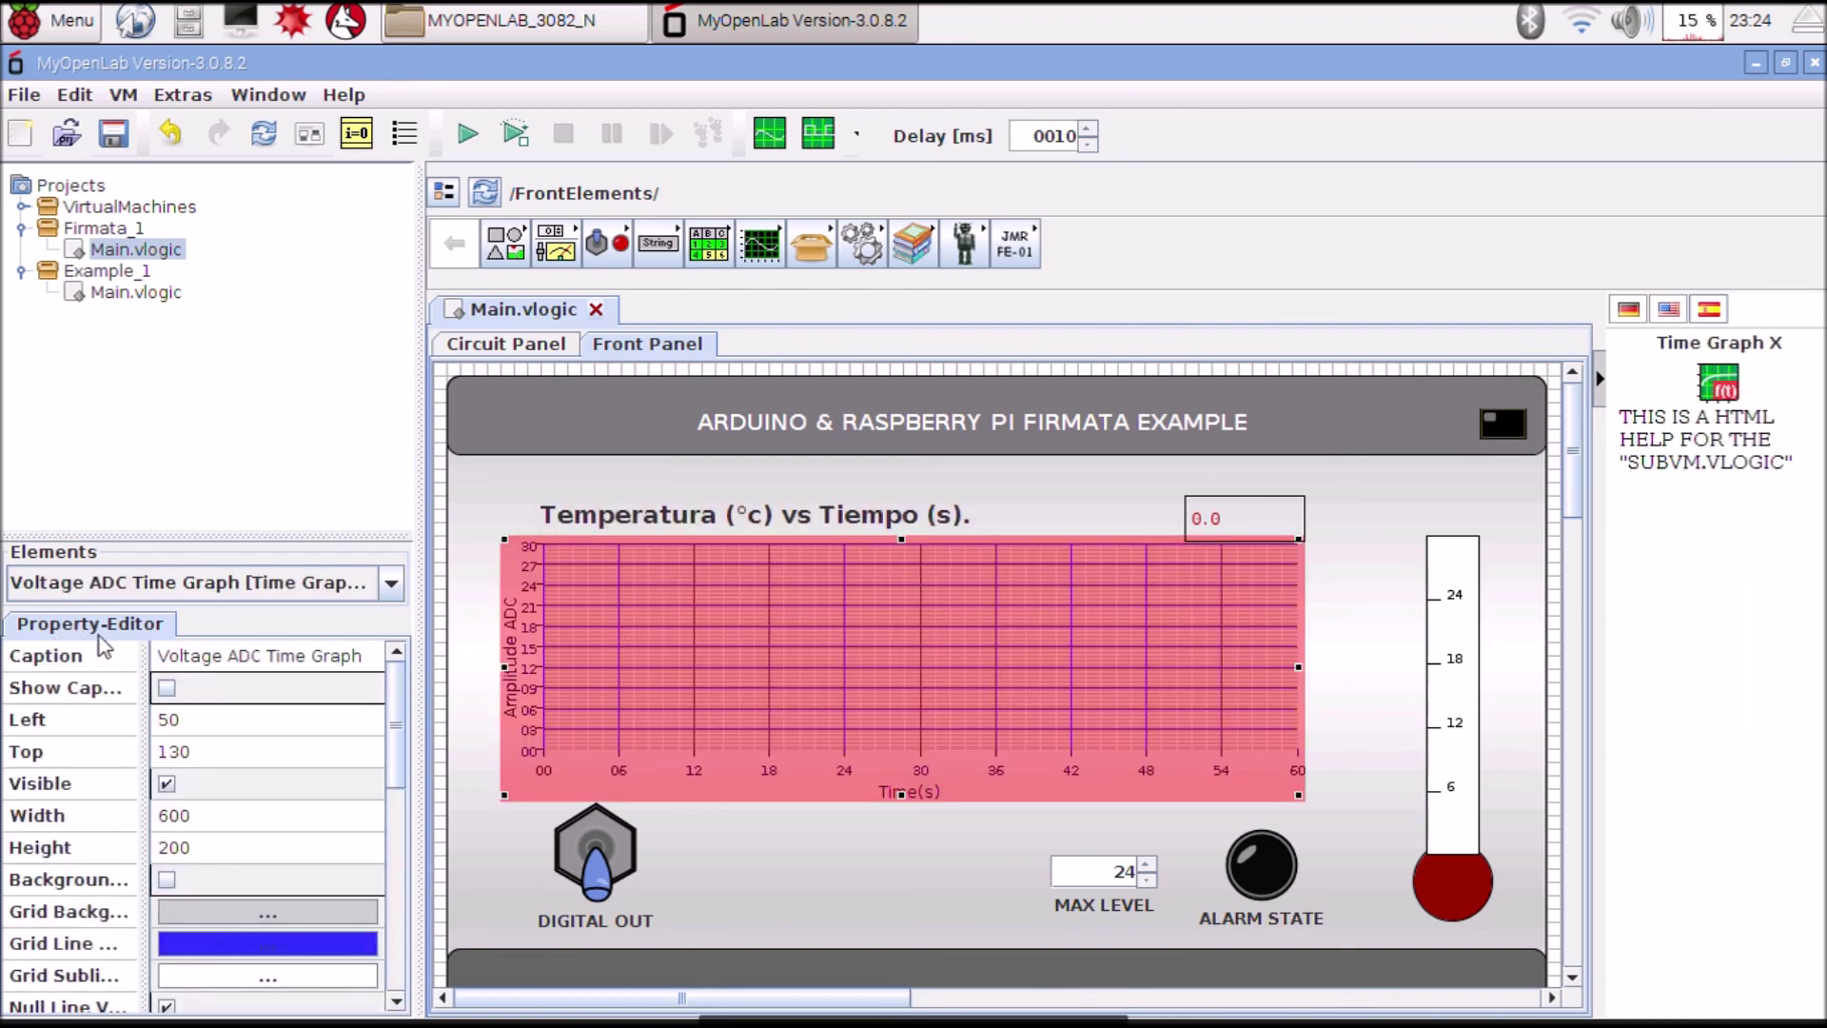
pyautogui.moveTo(390, 756); pyautogui.dragTo(397, 939)
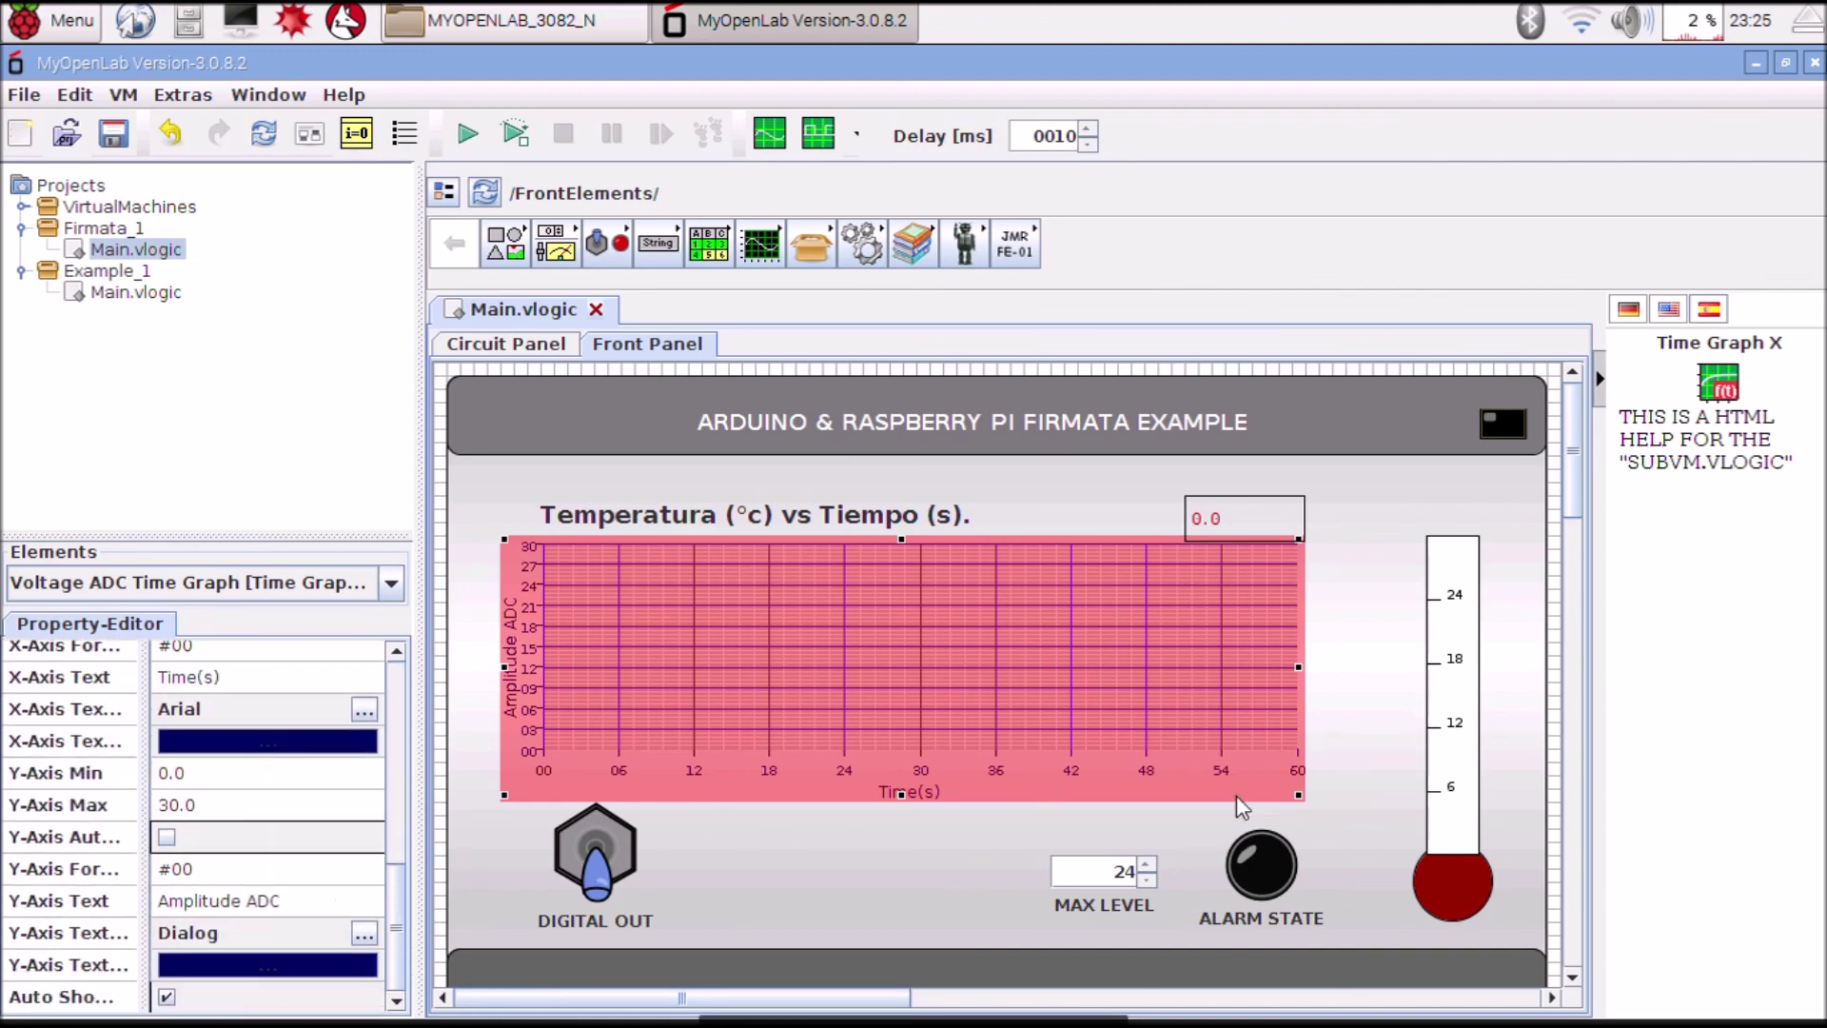
pyautogui.click(597, 890)
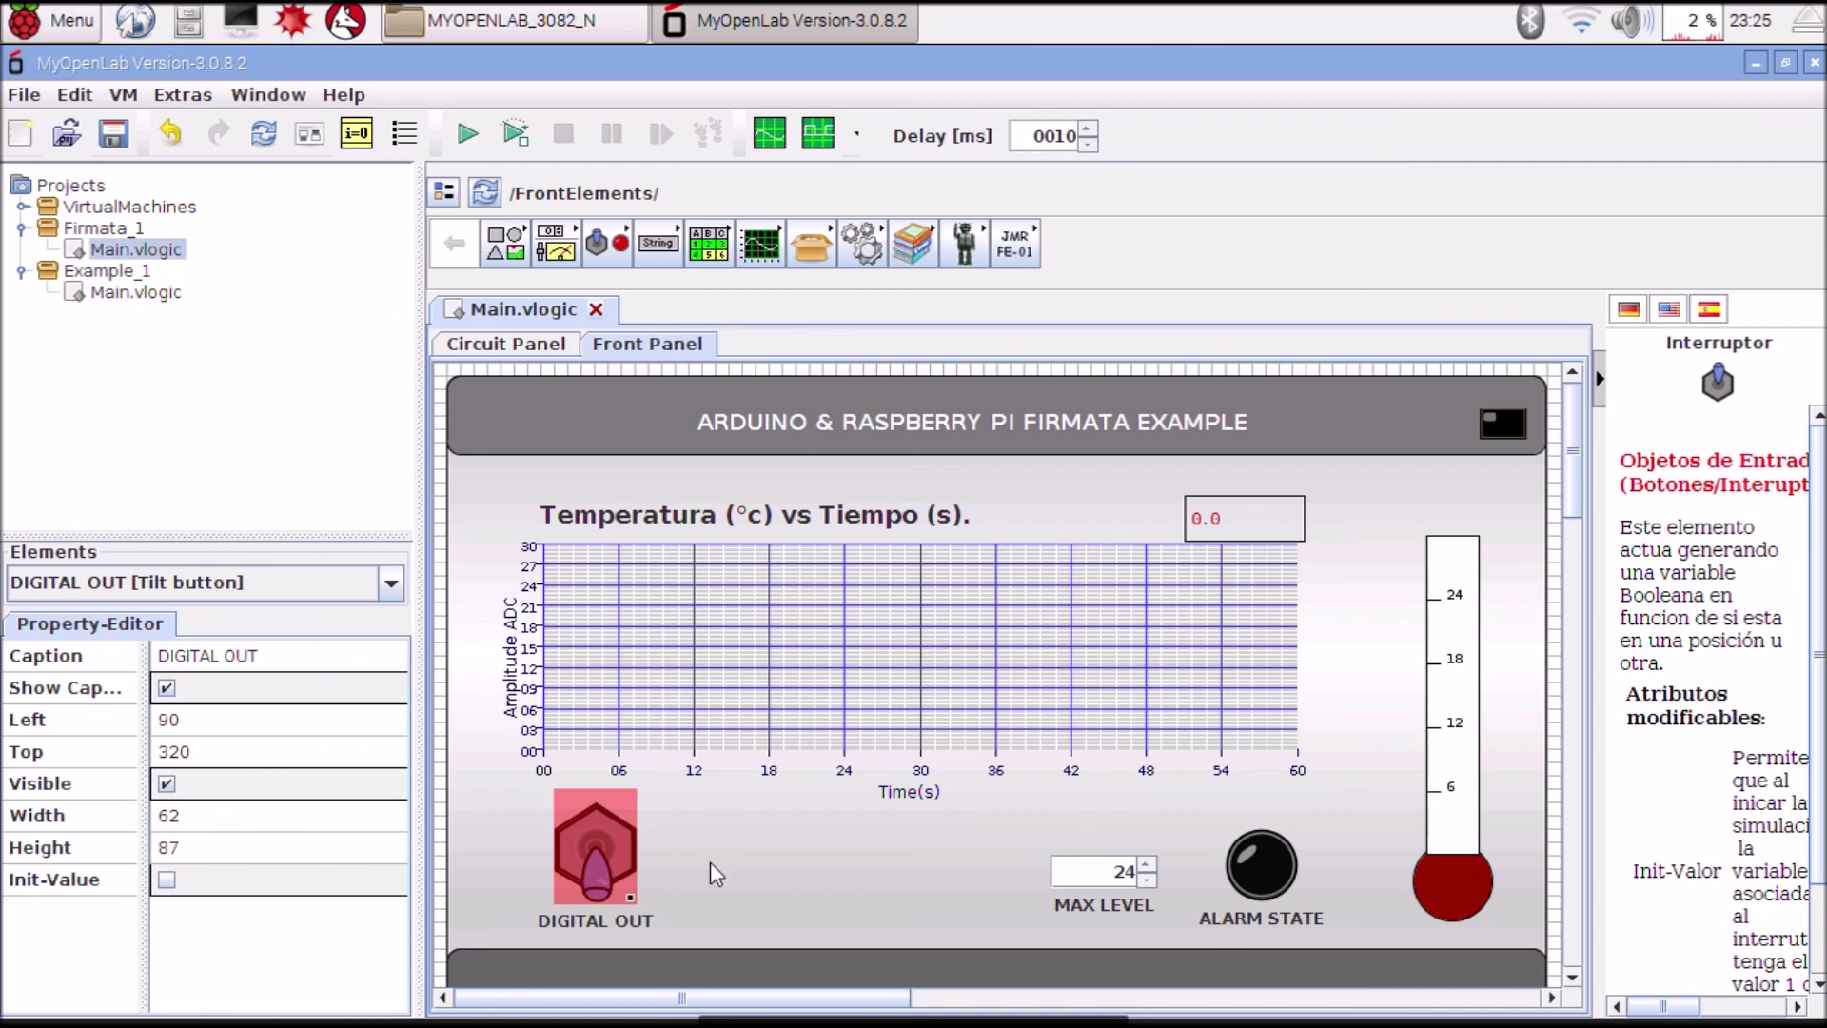
pyautogui.click(1439, 742)
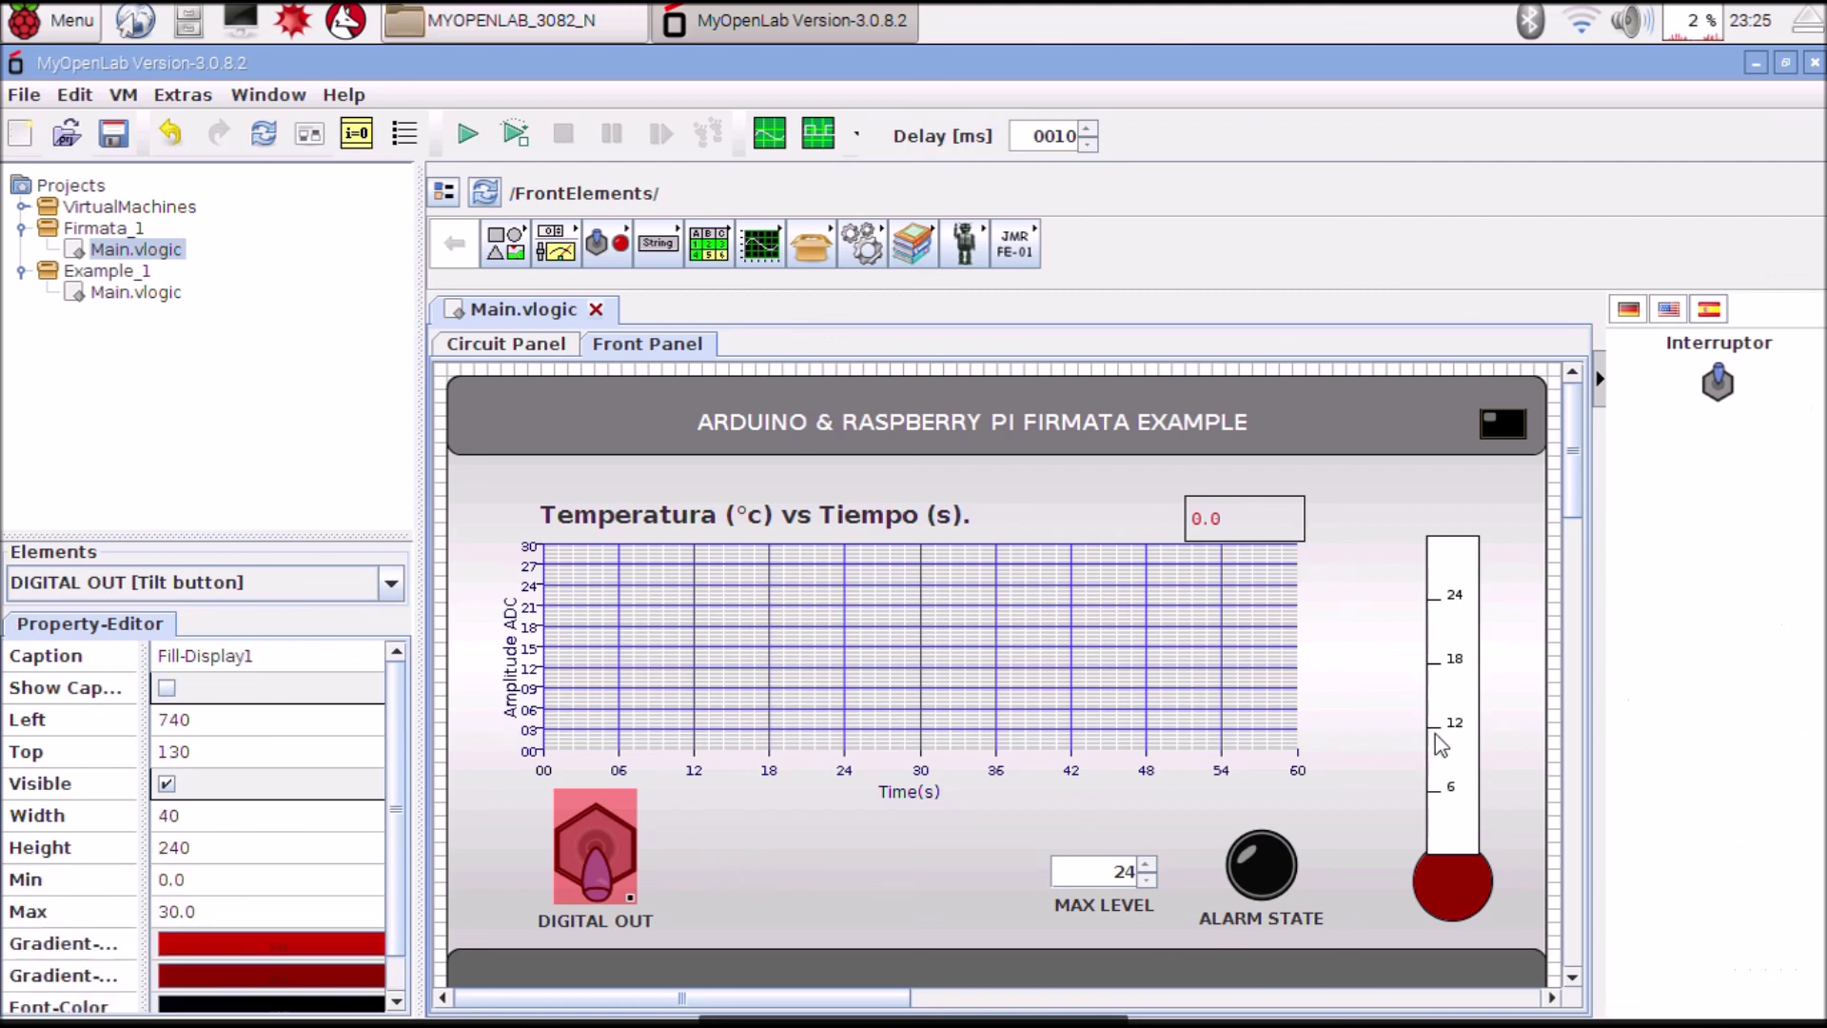
pyautogui.click(1541, 706)
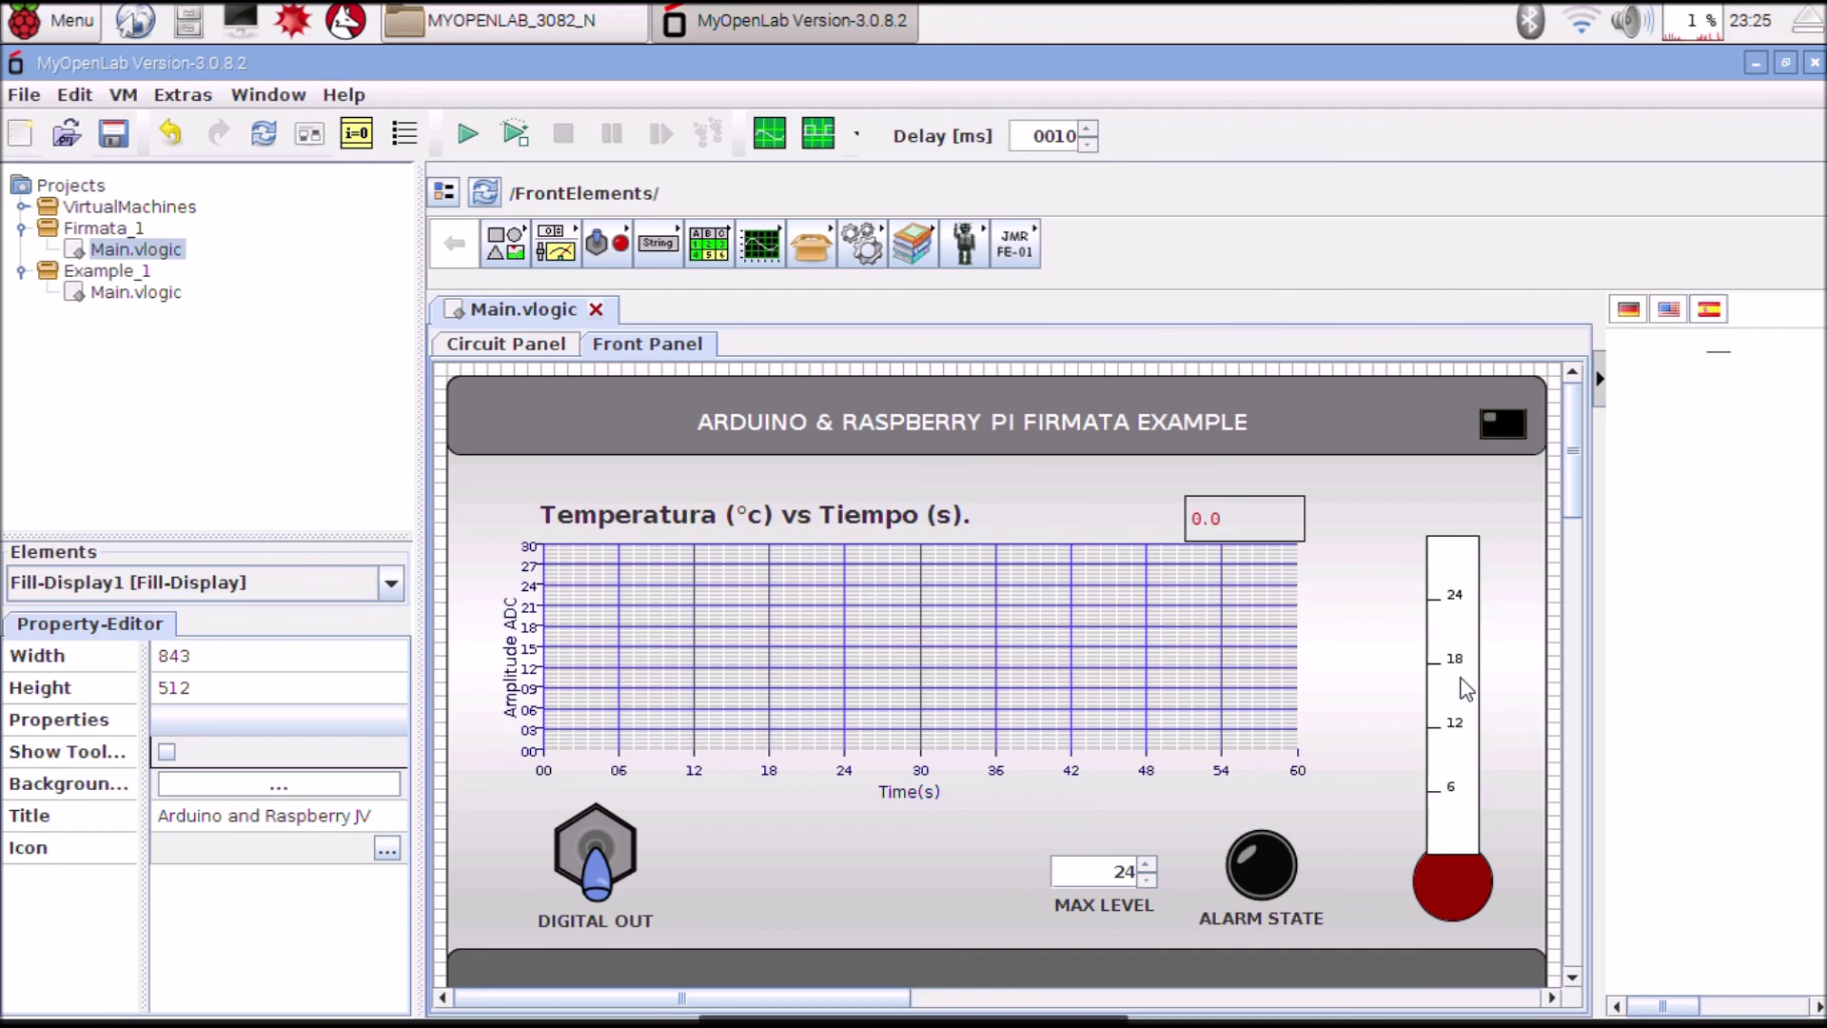
pyautogui.click(1226, 864)
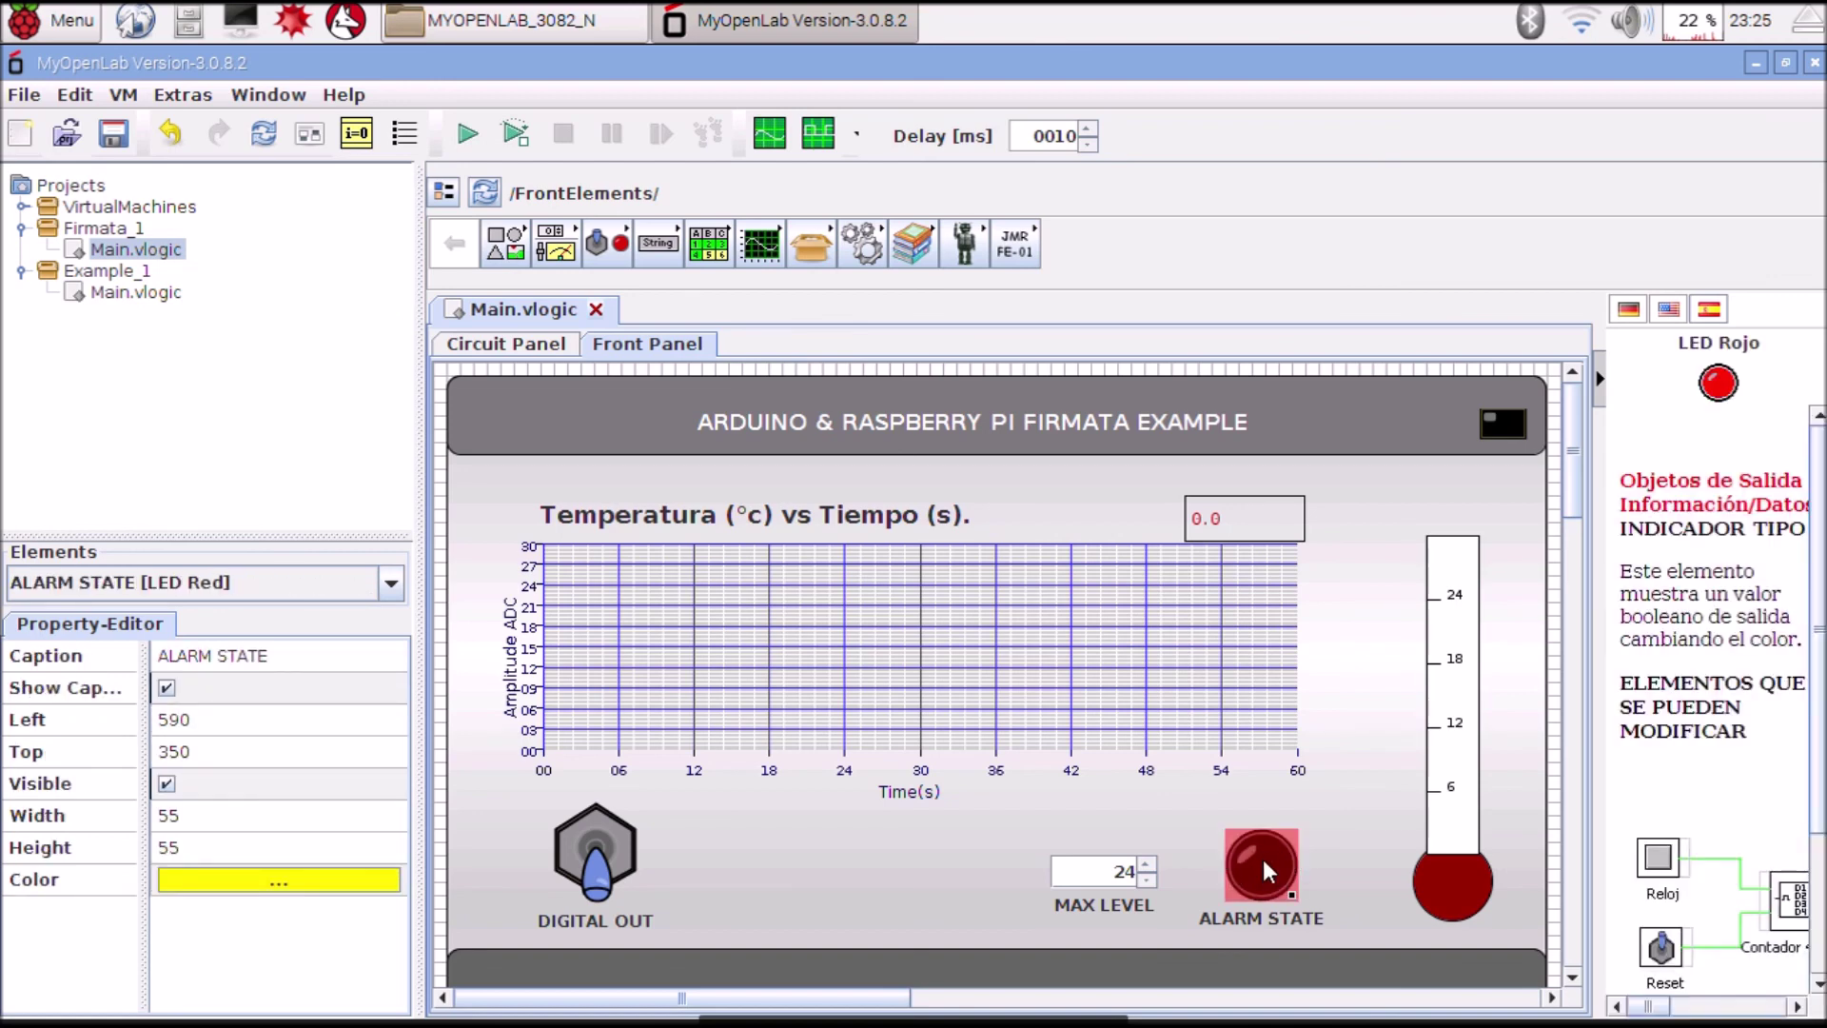
pyautogui.click(1091, 867)
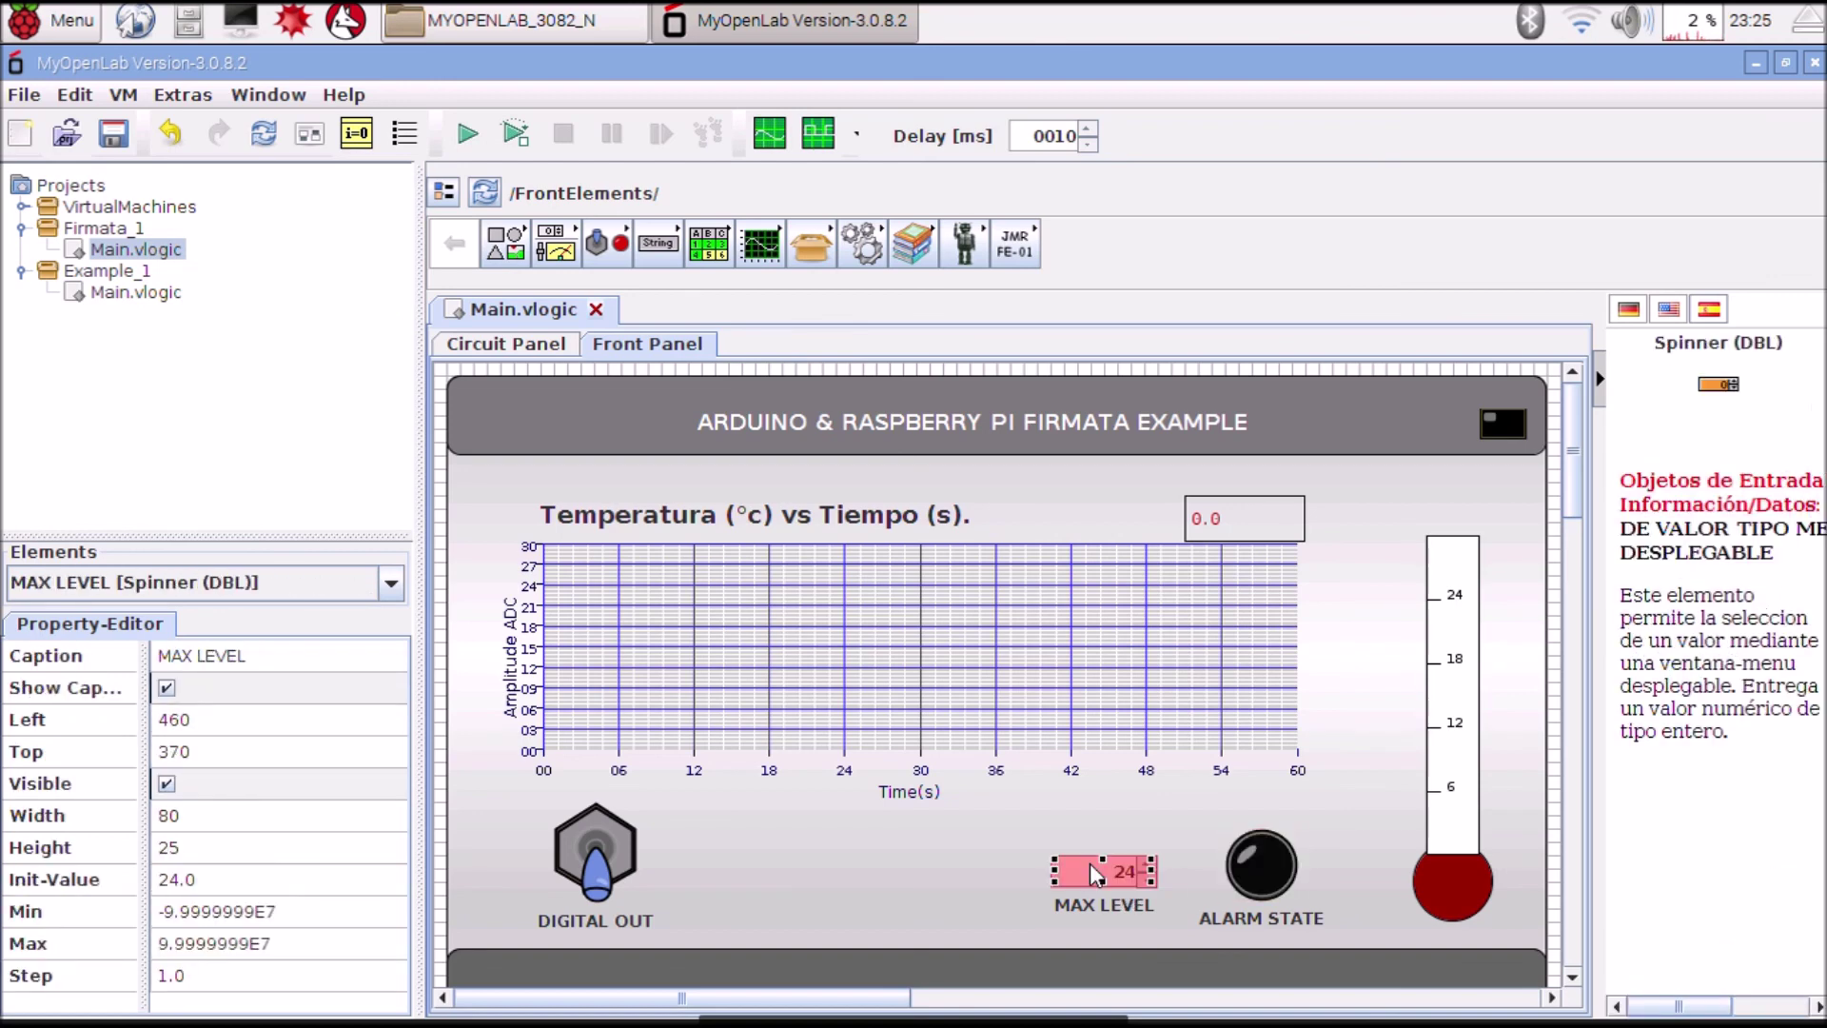
pyautogui.click(467, 136)
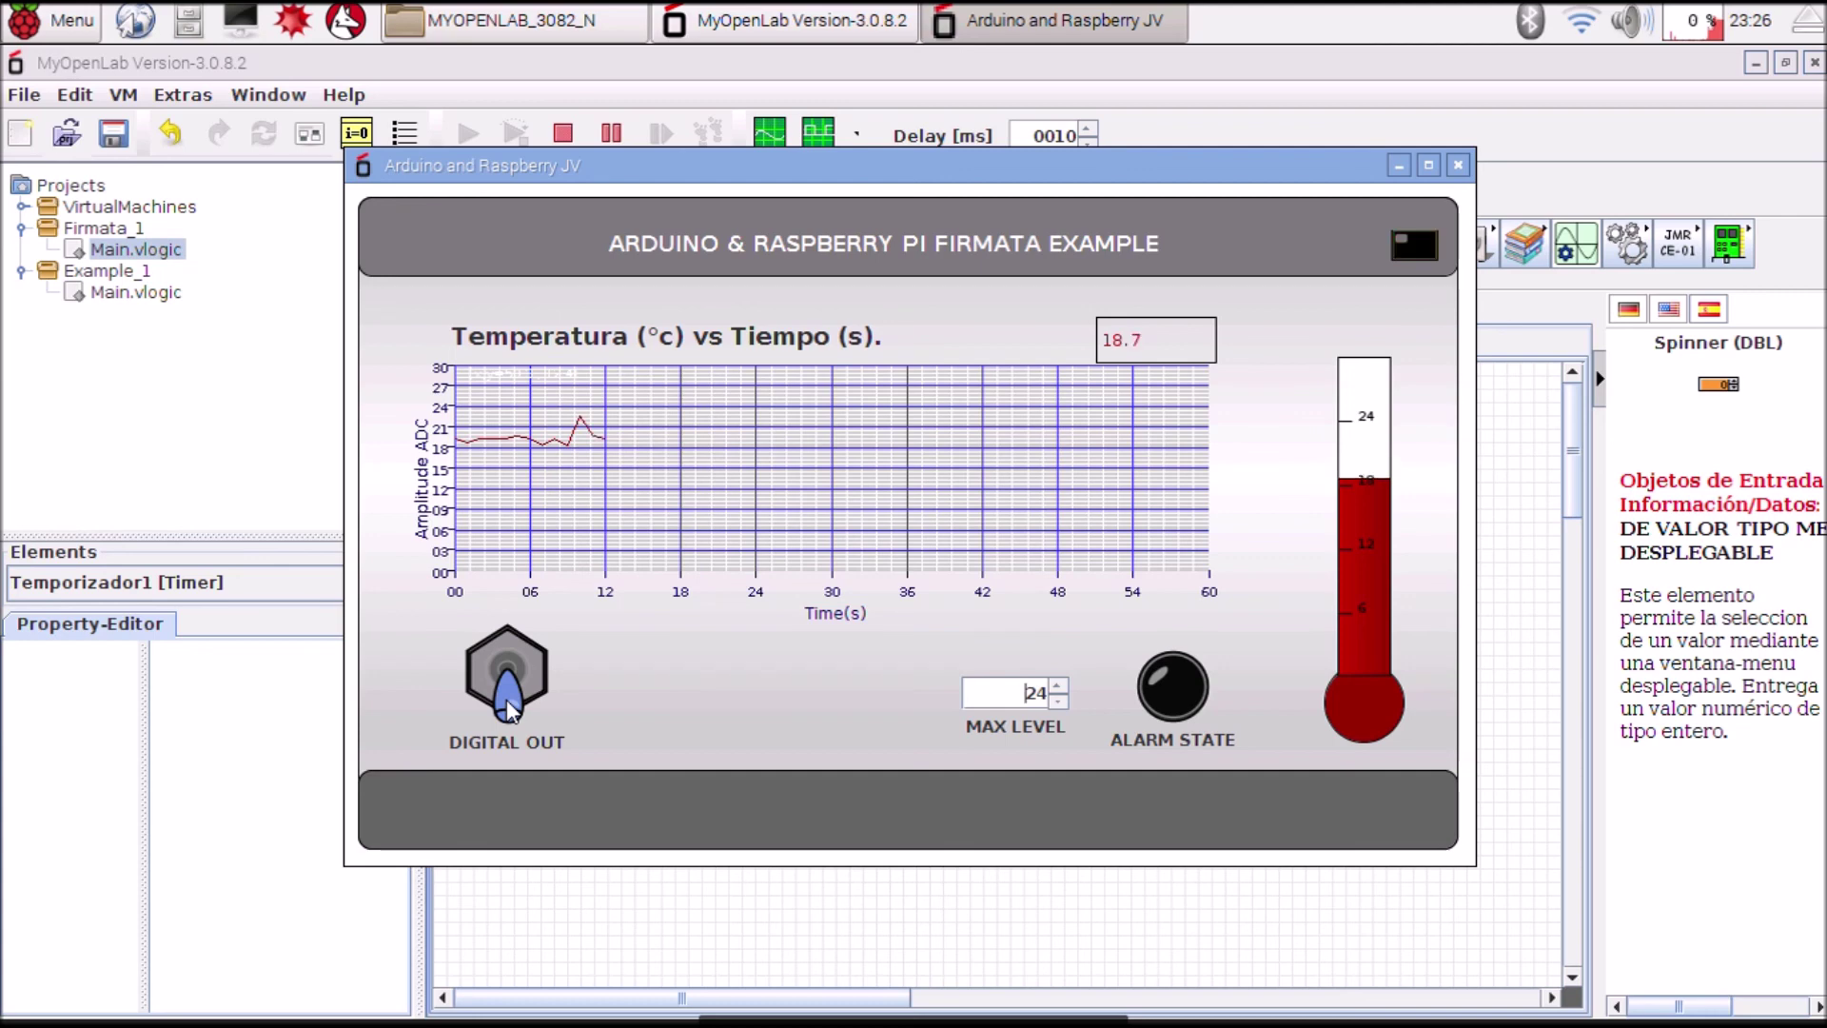
# Step: Toggle DIGITAL OUT on and off, lower MAX LEVEL to 20, and close the running example window
pyautogui.click(506, 701)
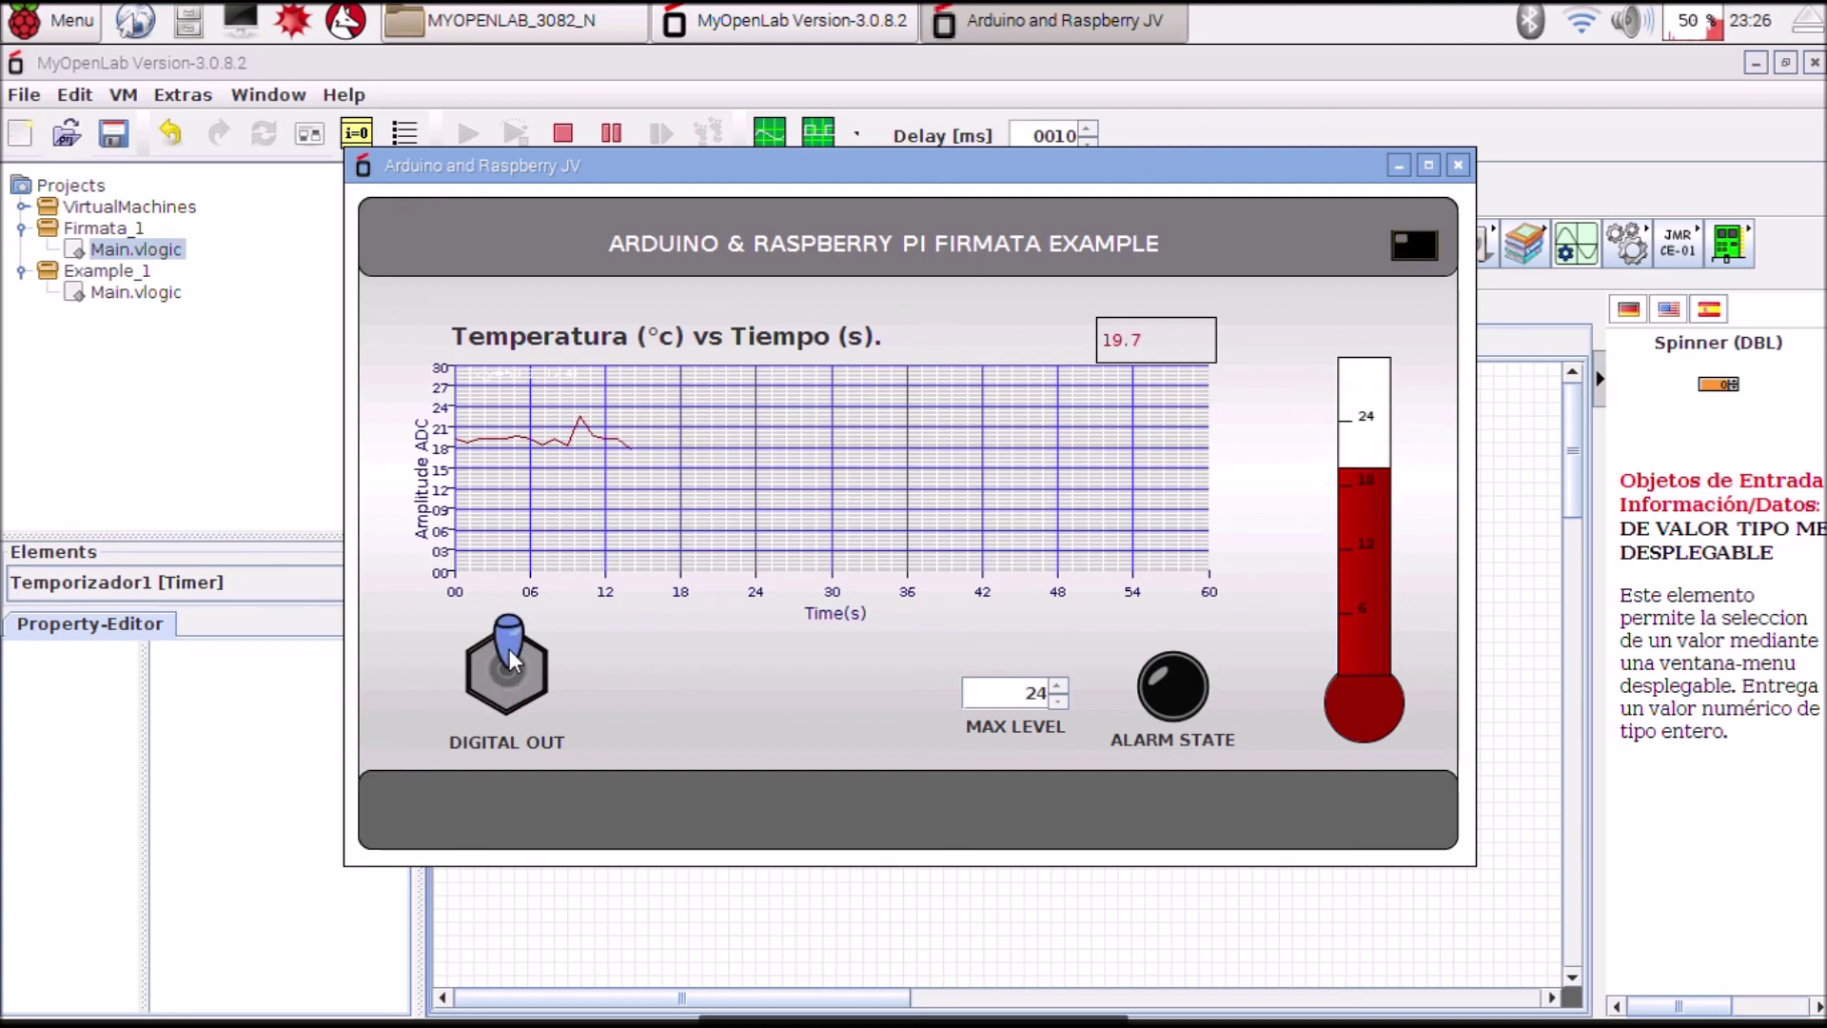
pyautogui.click(509, 656)
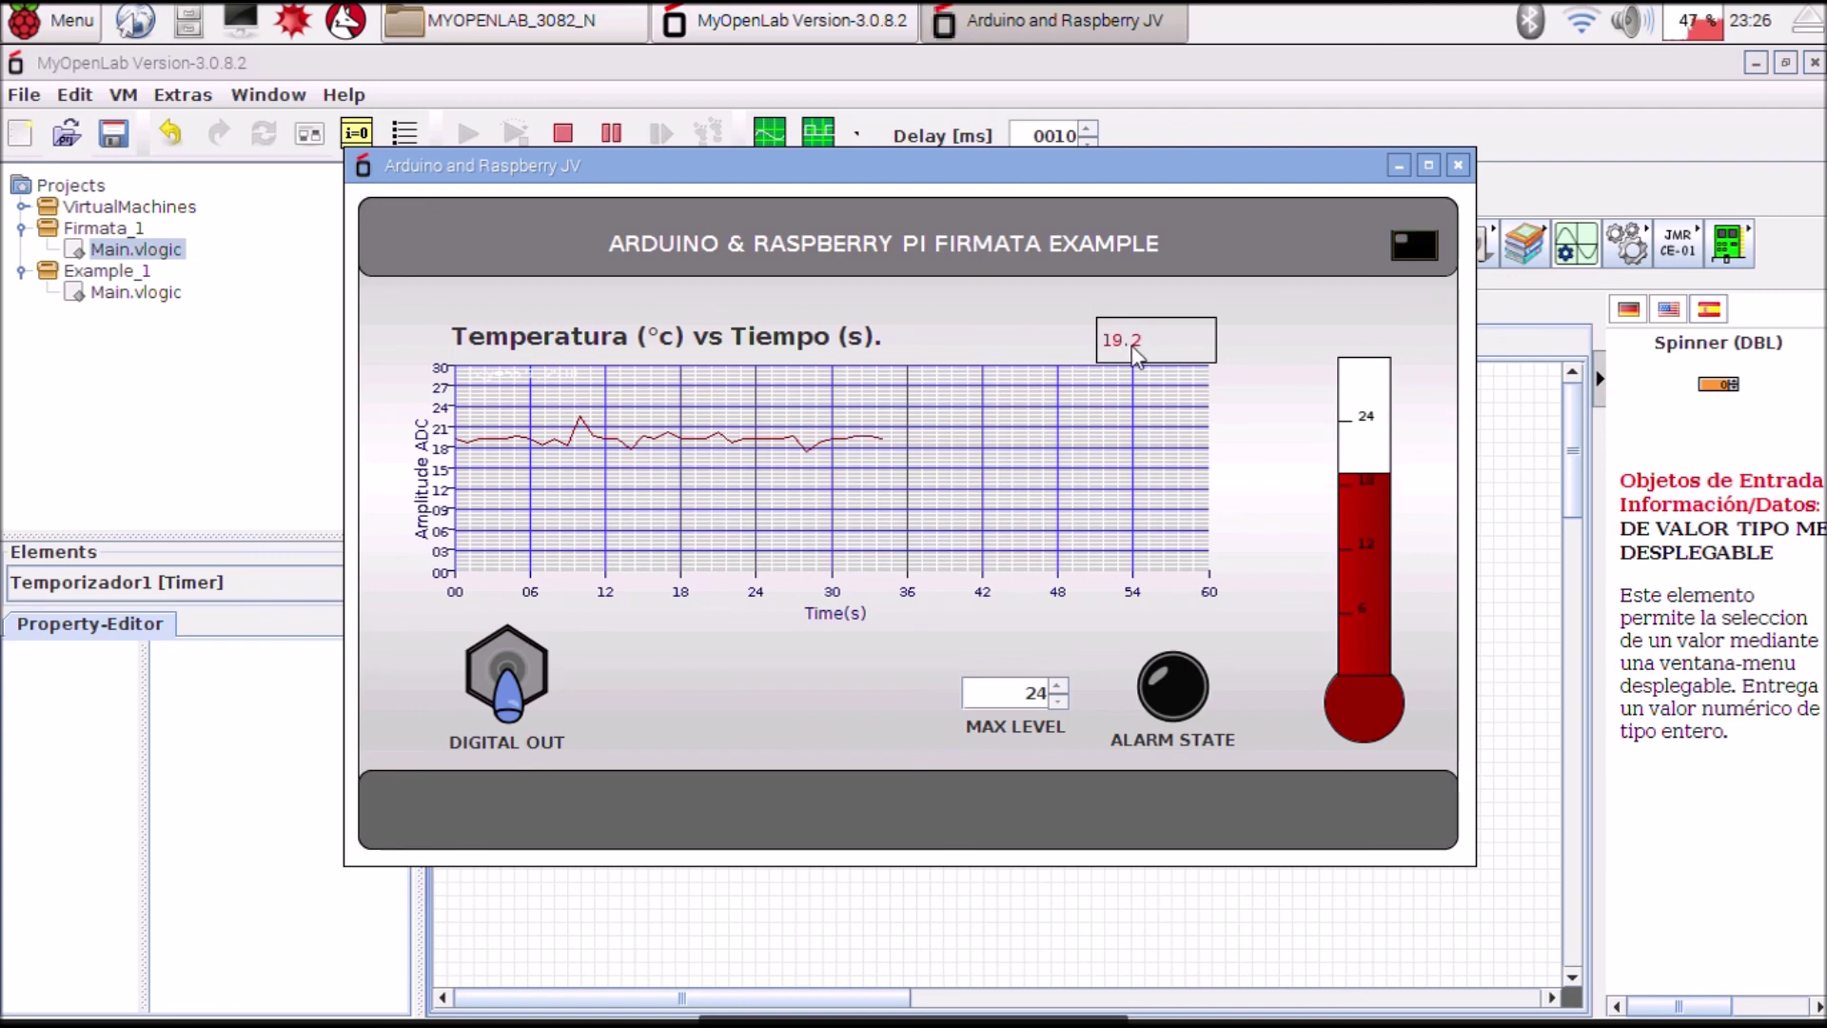
pyautogui.click(1059, 703)
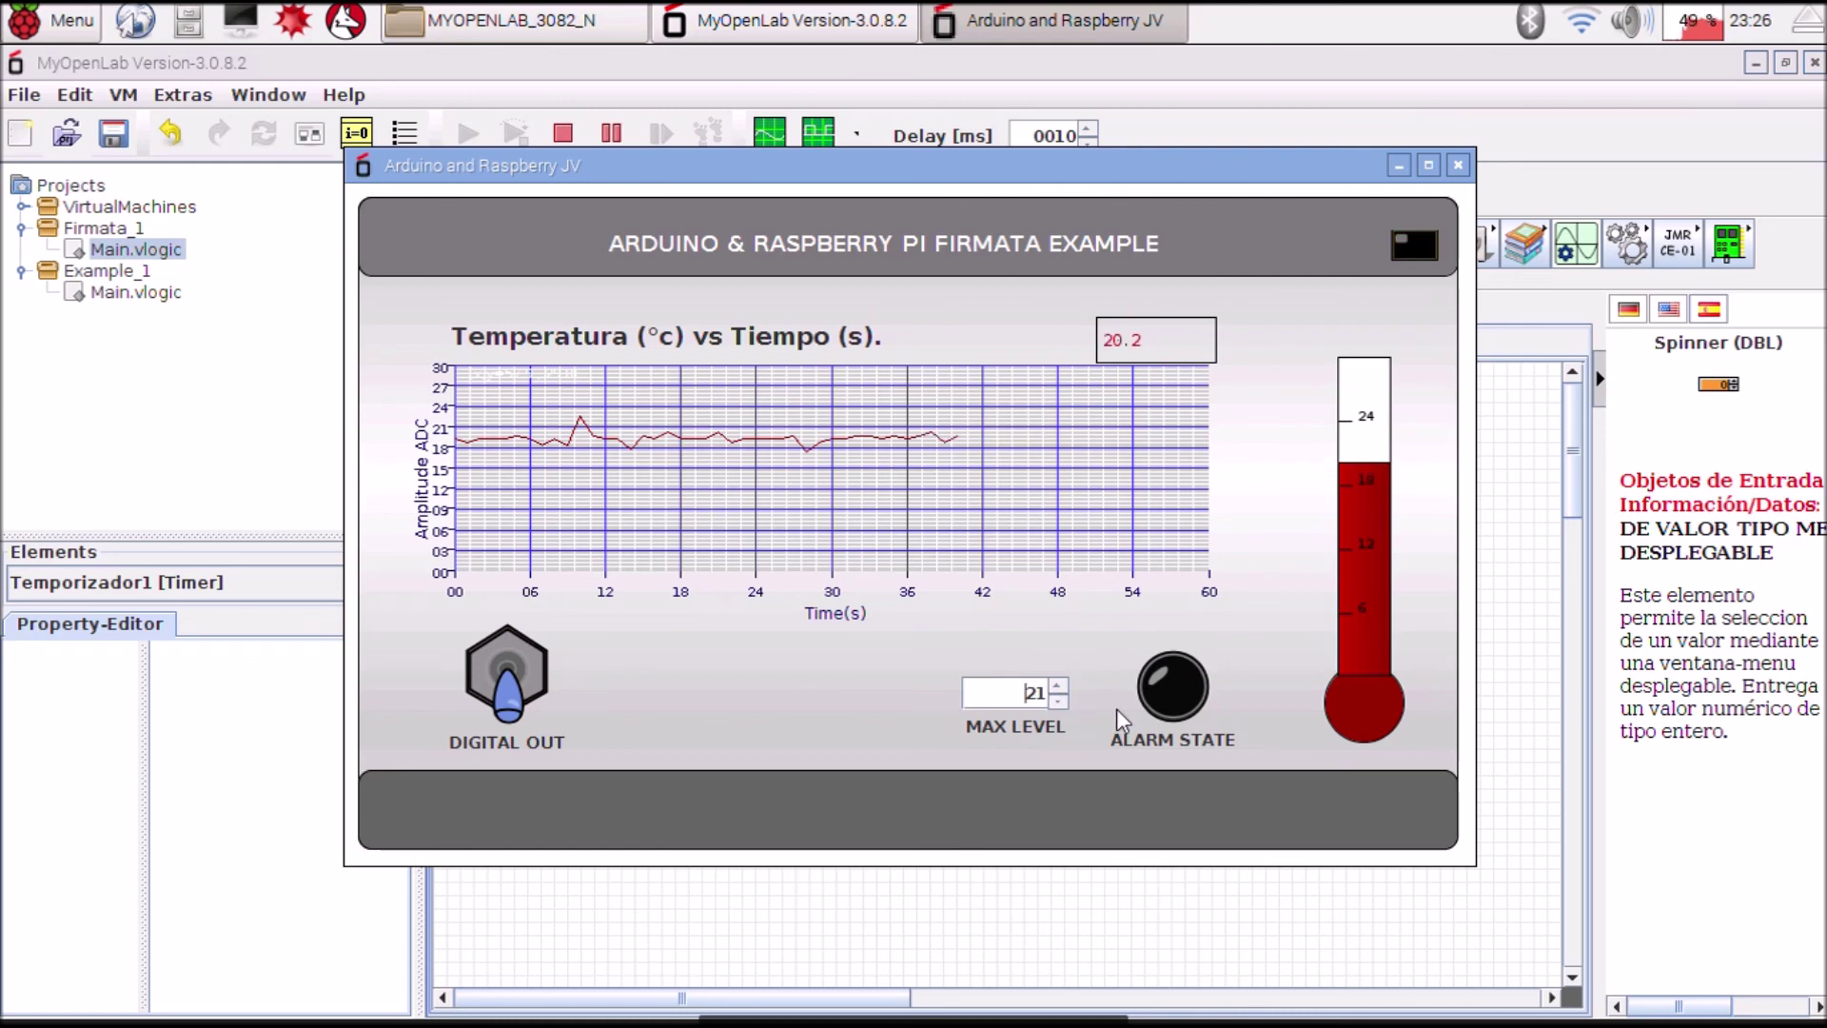
pyautogui.click(1058, 702)
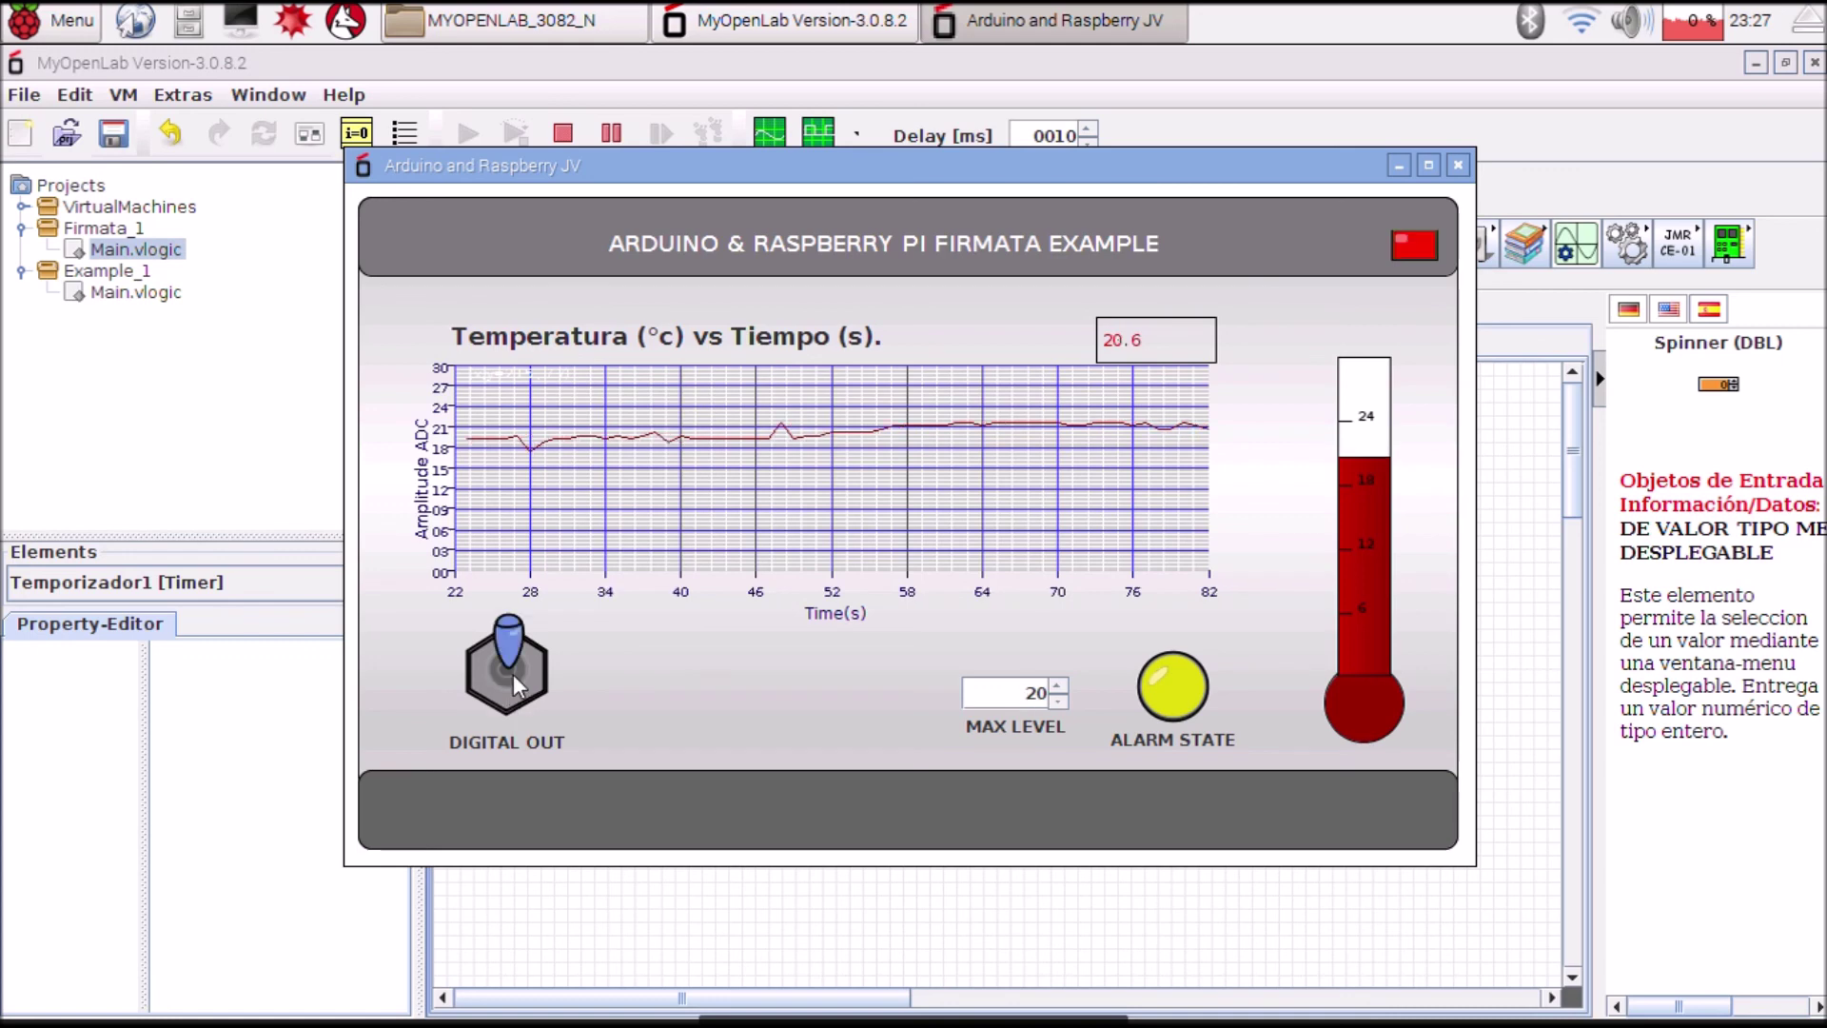
pyautogui.click(1460, 167)
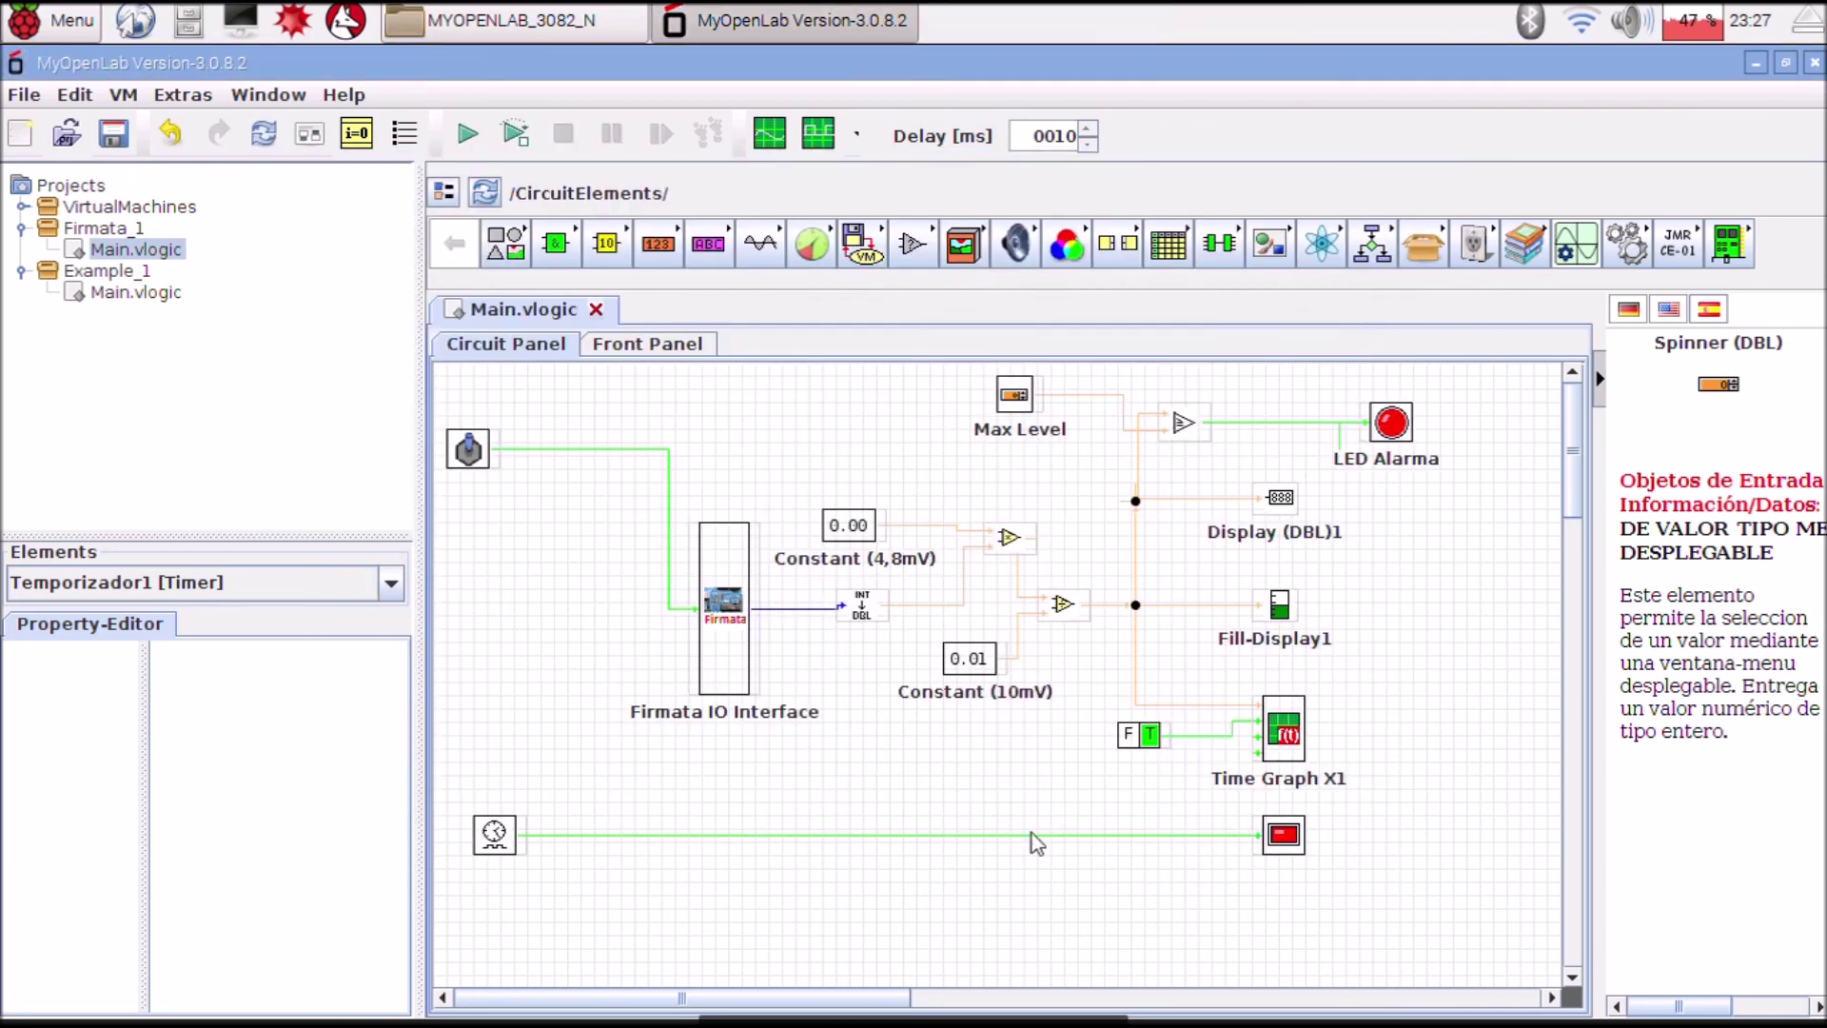
# Step: Clear the circuit selection and bring up the Firmata_1 project's context menu
pyautogui.click(997, 772)
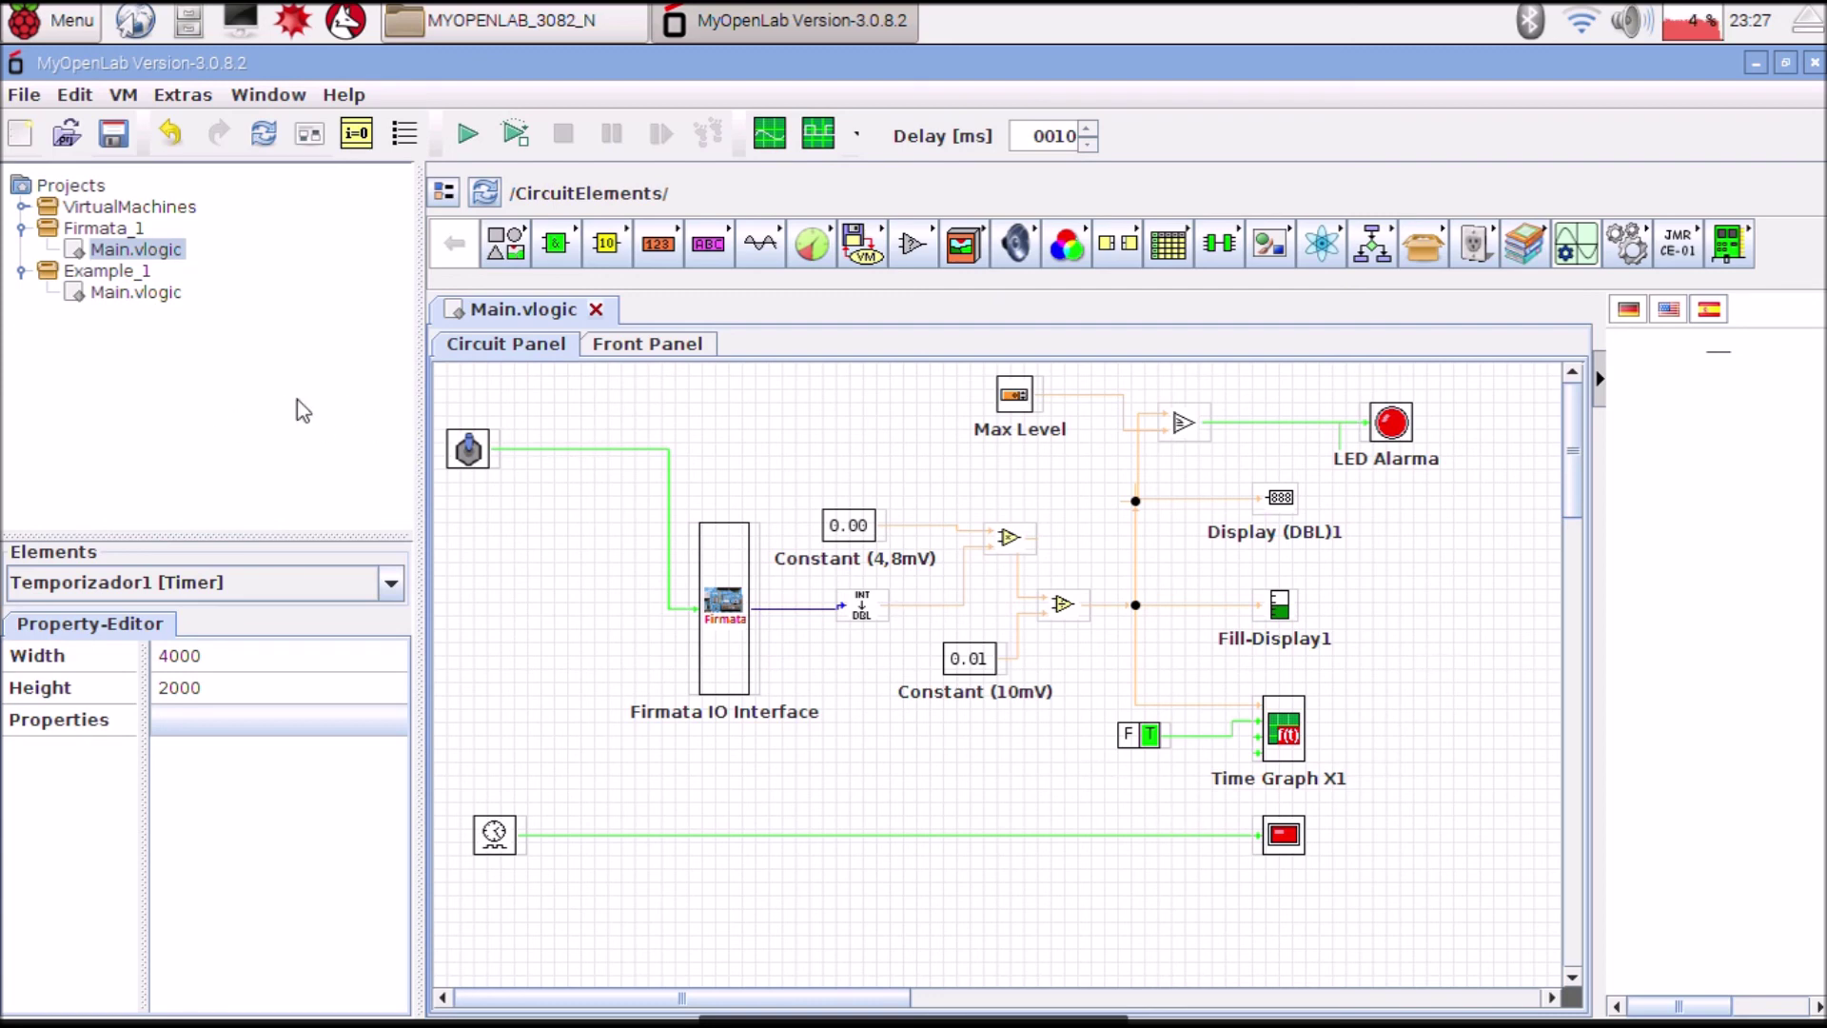
pyautogui.rightClick(109, 230)
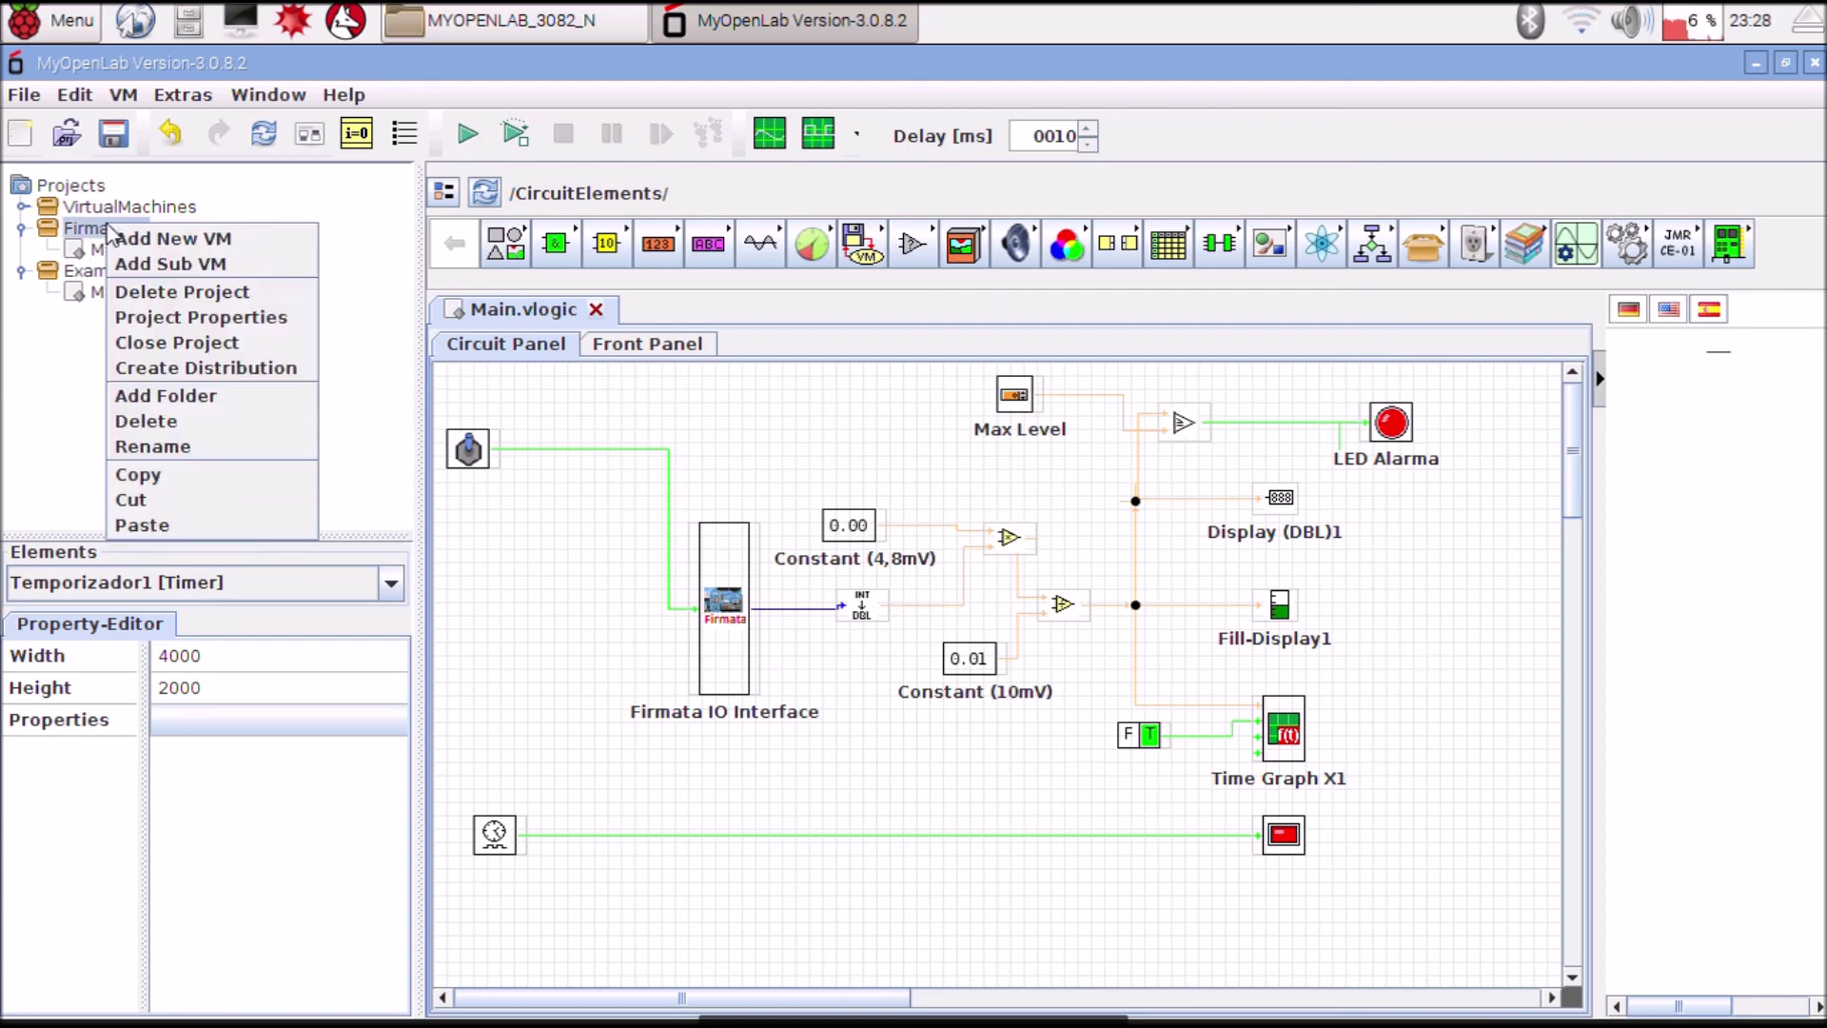